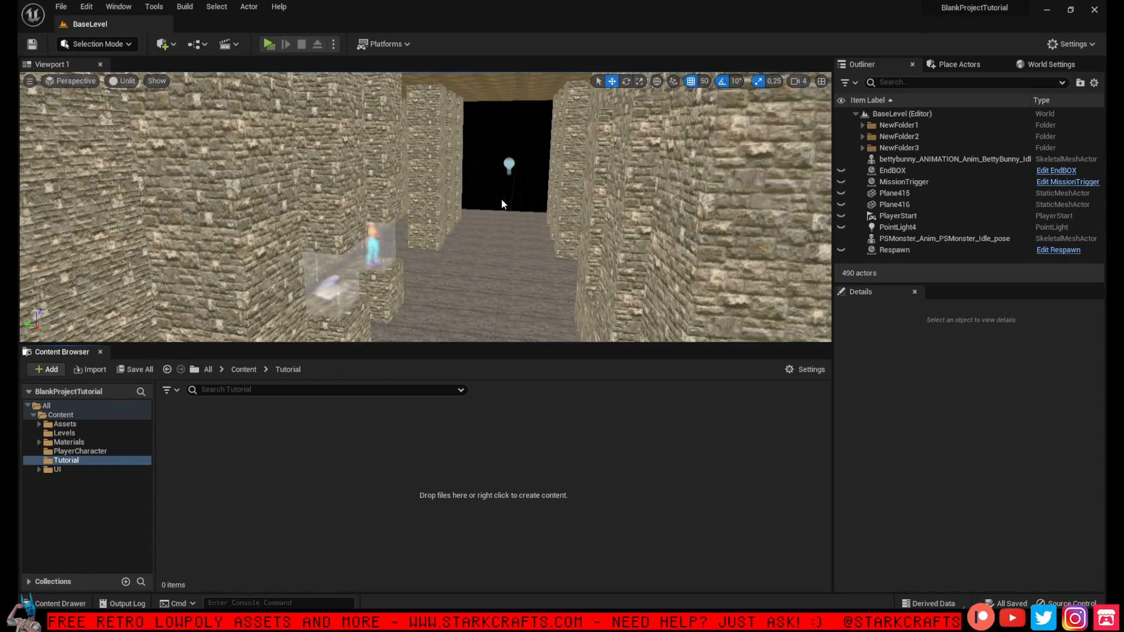
mouse_move(422, 212)
right_down()
mouse_move(457, 212)
mouse_move(429, 240)
mouse_move(417, 223)
mouse_move(462, 223)
mouse_move(430, 224)
mouse_move(414, 210)
right_up()
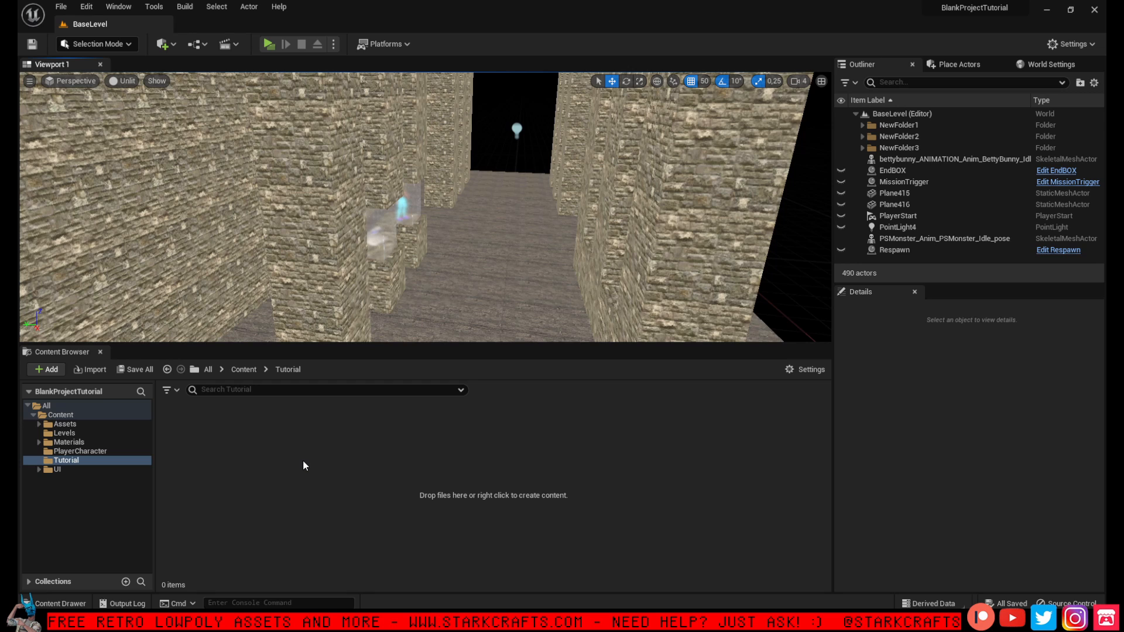
right_click(227, 439)
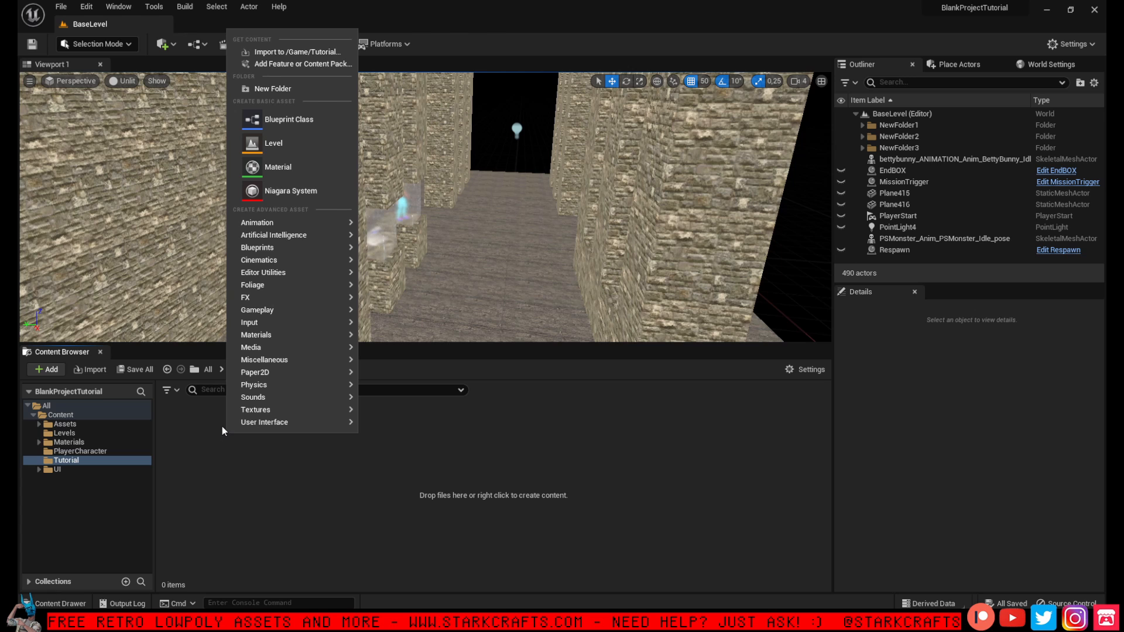
click(196, 531)
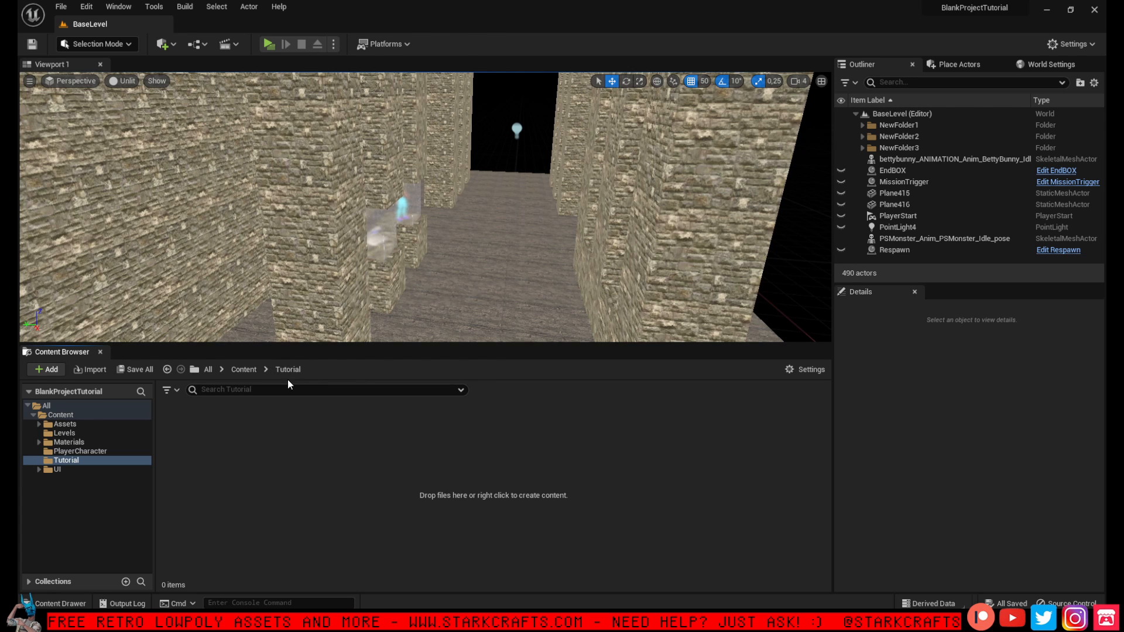
Create a new level named 1 in the Tutorial folder, save it and open it for editing
right_click(240, 454)
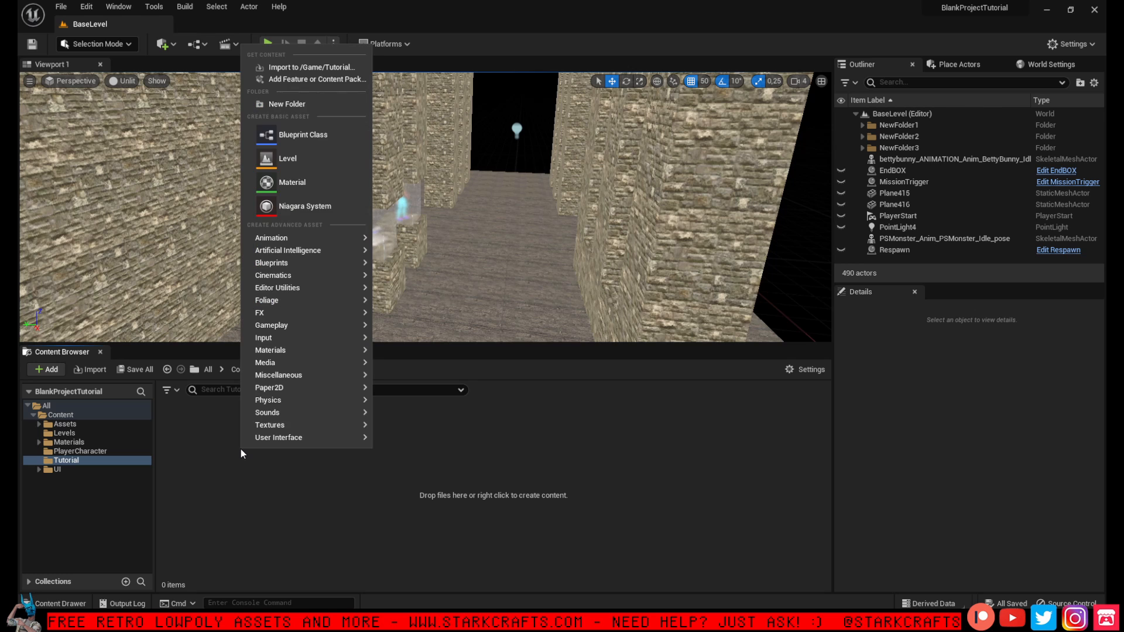
click(293, 162)
text(1)
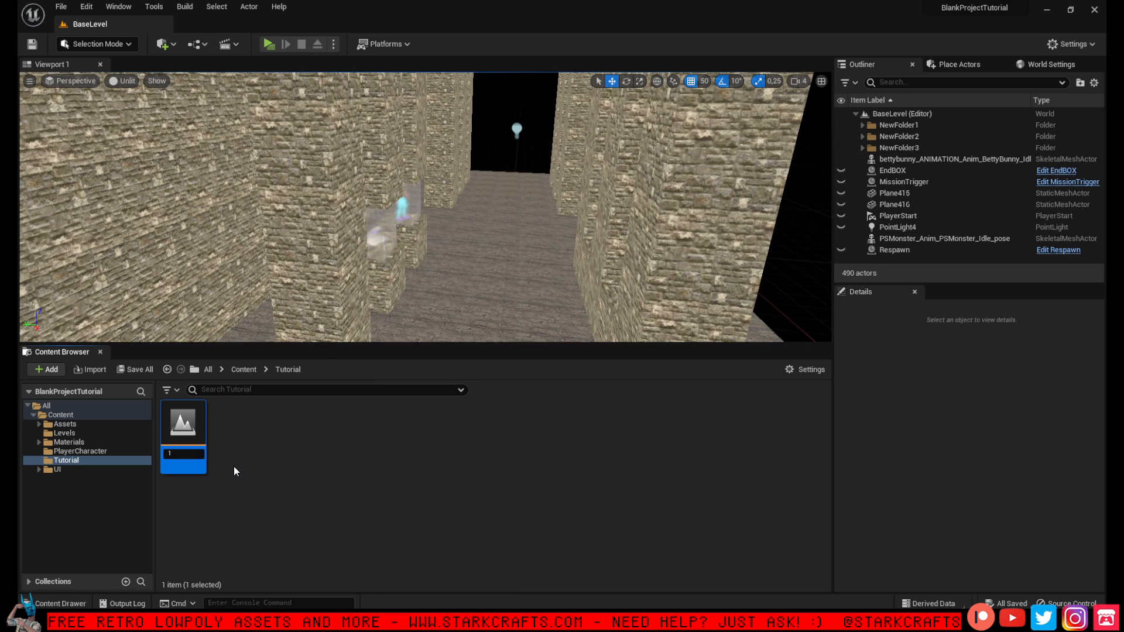
key(Return)
double_click(184, 450)
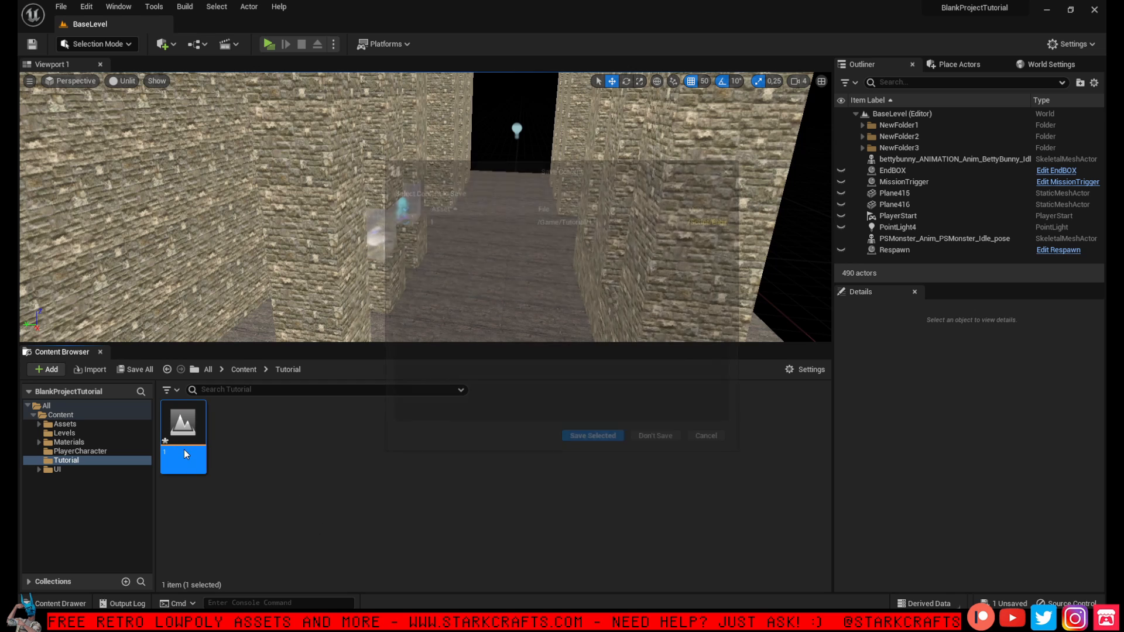
click(603, 441)
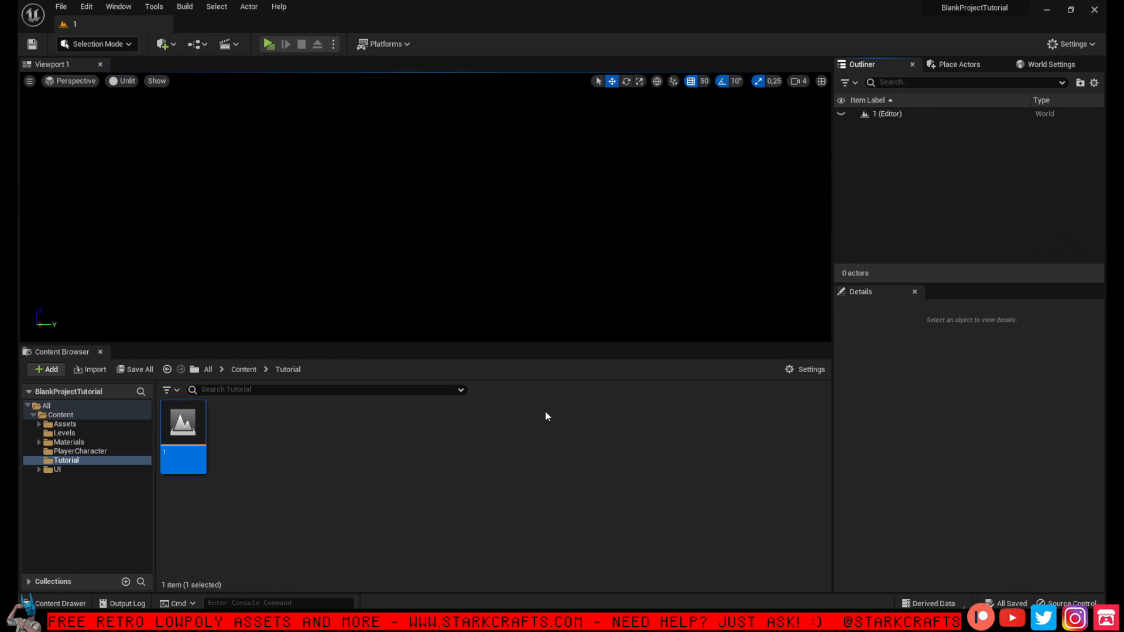
Bring up the list of placeable actors
right_drag(483, 223, 483, 224)
click(947, 66)
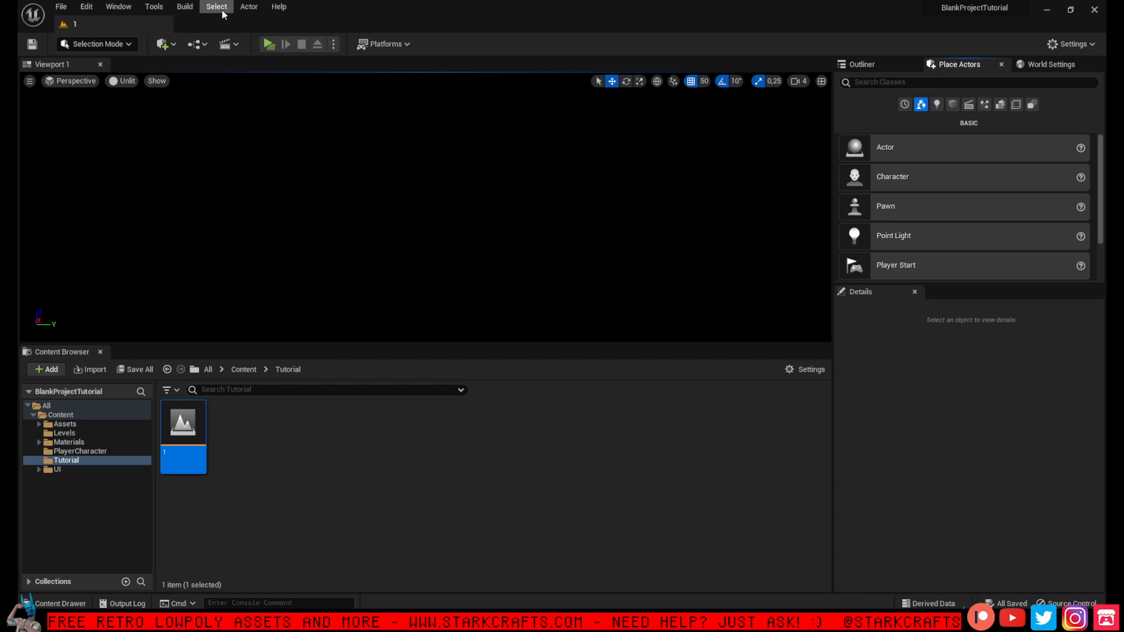
click(152, 7)
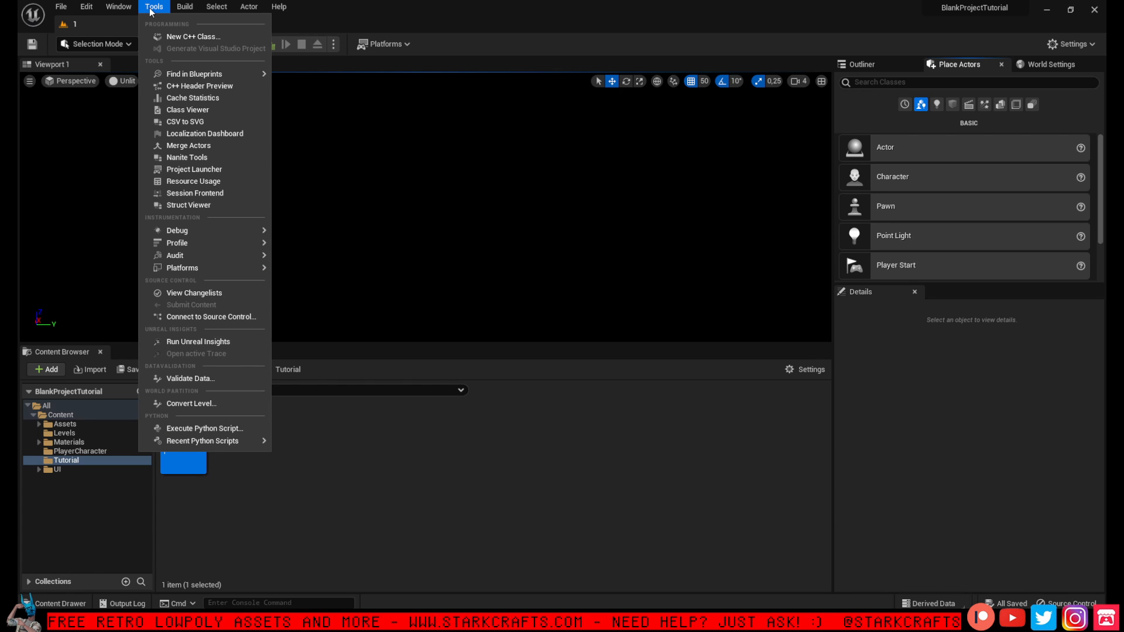
mouse_move(129, 9)
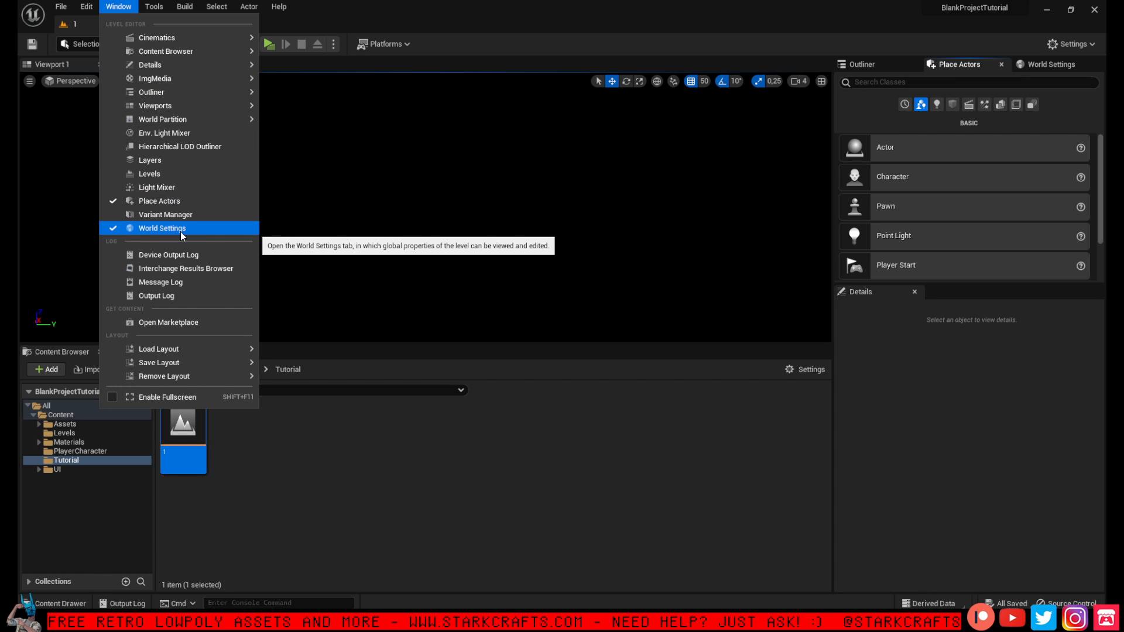
click(849, 26)
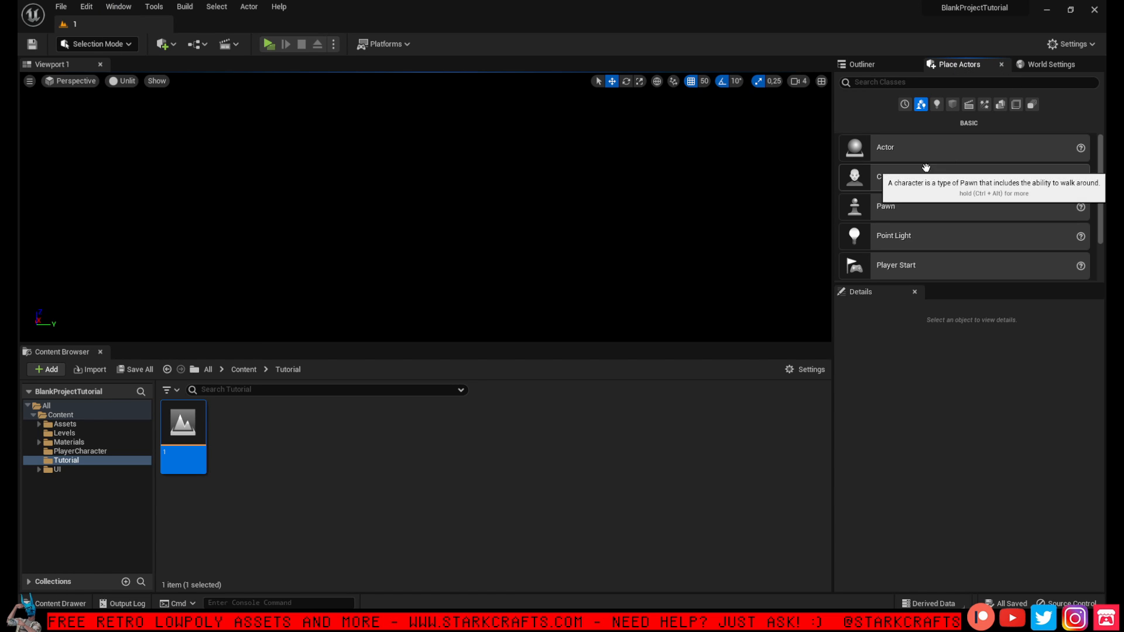
Place a Box geometry brush in the empty level and reset its location to the world origin
click(1001, 108)
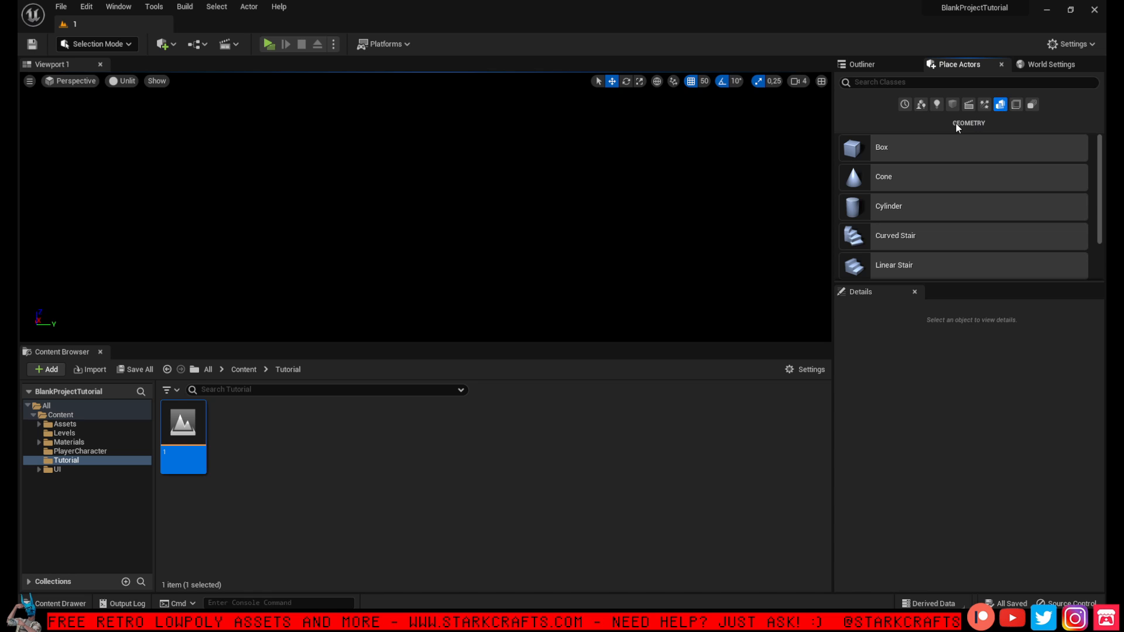
click(949, 104)
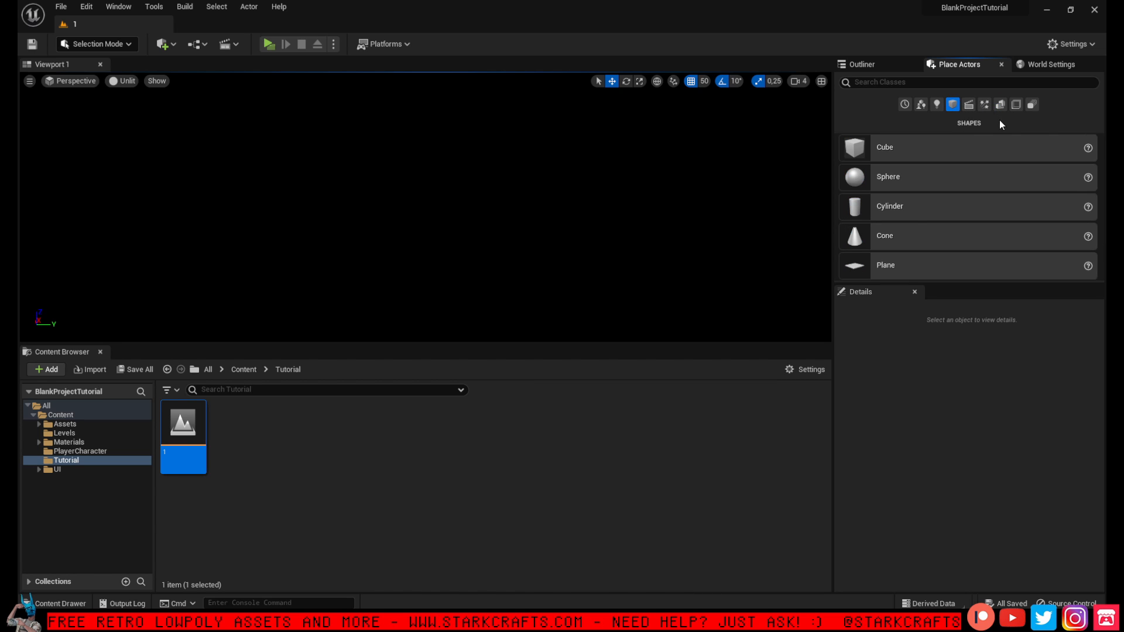
click(1000, 104)
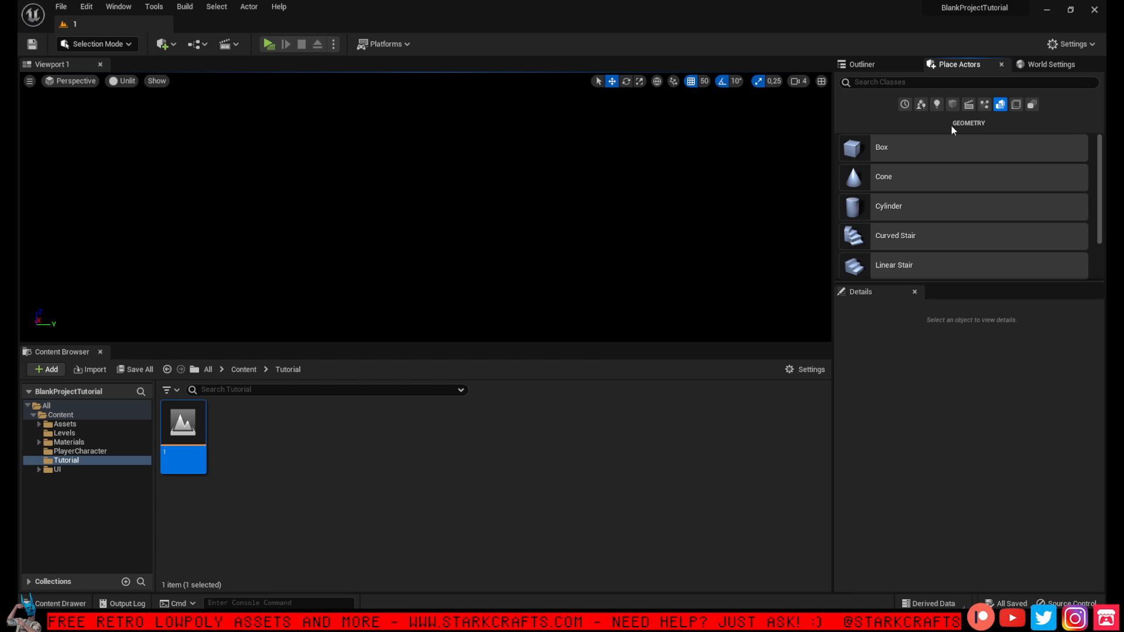
mouse_move(922, 142)
mouse_down()
mouse_move(816, 110)
mouse_move(468, 243)
mouse_up()
right_drag(620, 216, 620, 215)
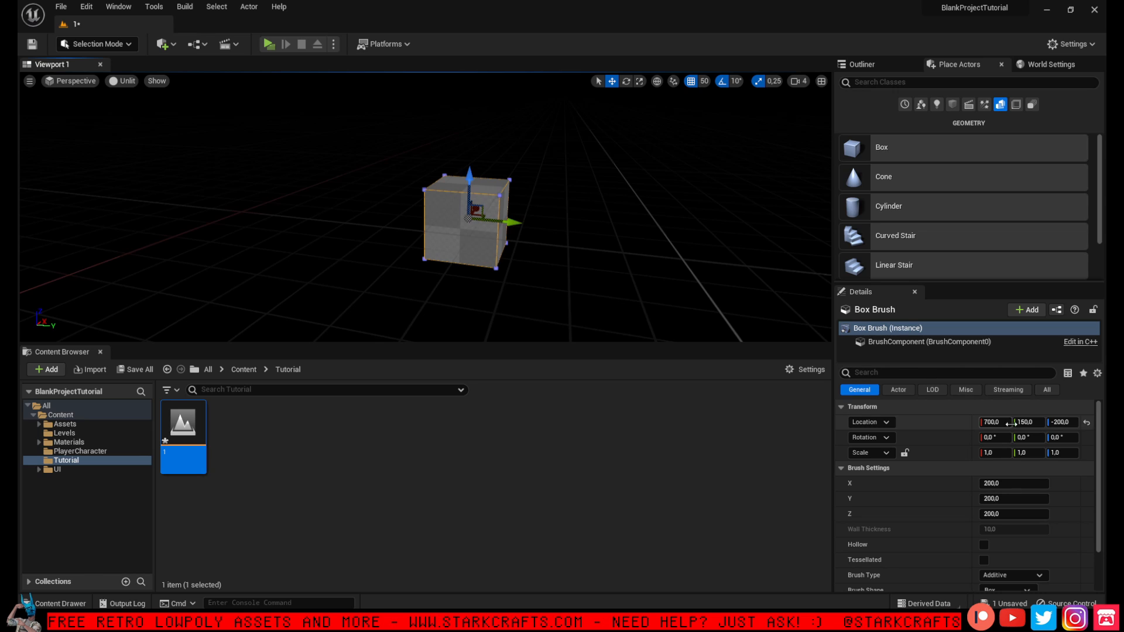
click(1086, 422)
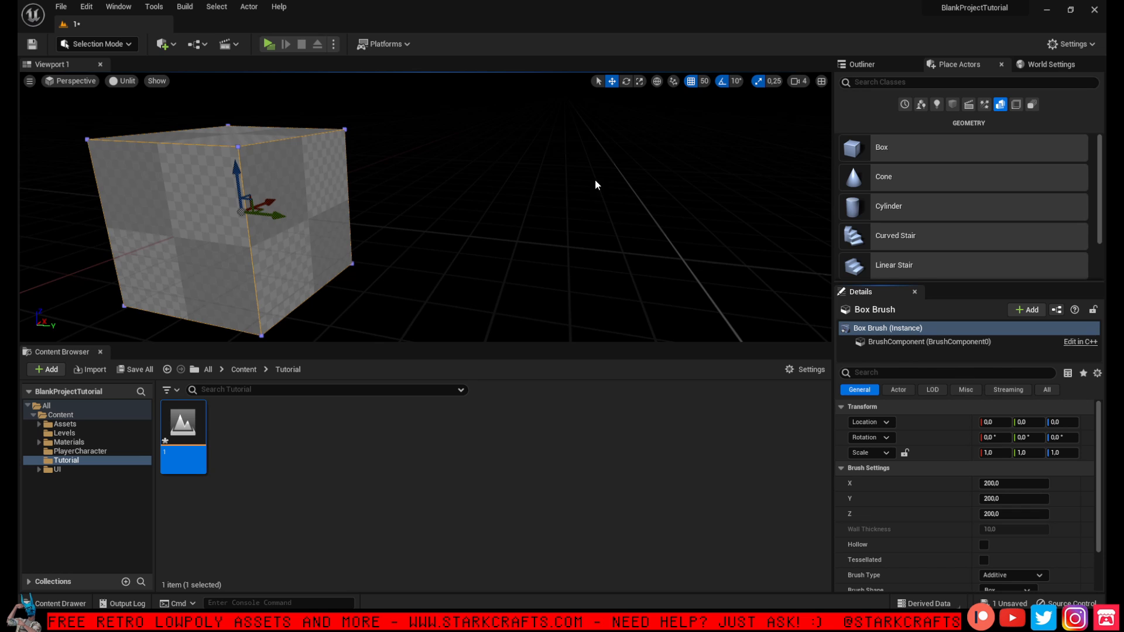
Flatten the box brush into a floor by setting its size to X 2000, Y 2000 and Z 20
scroll(595, 180, down, 6)
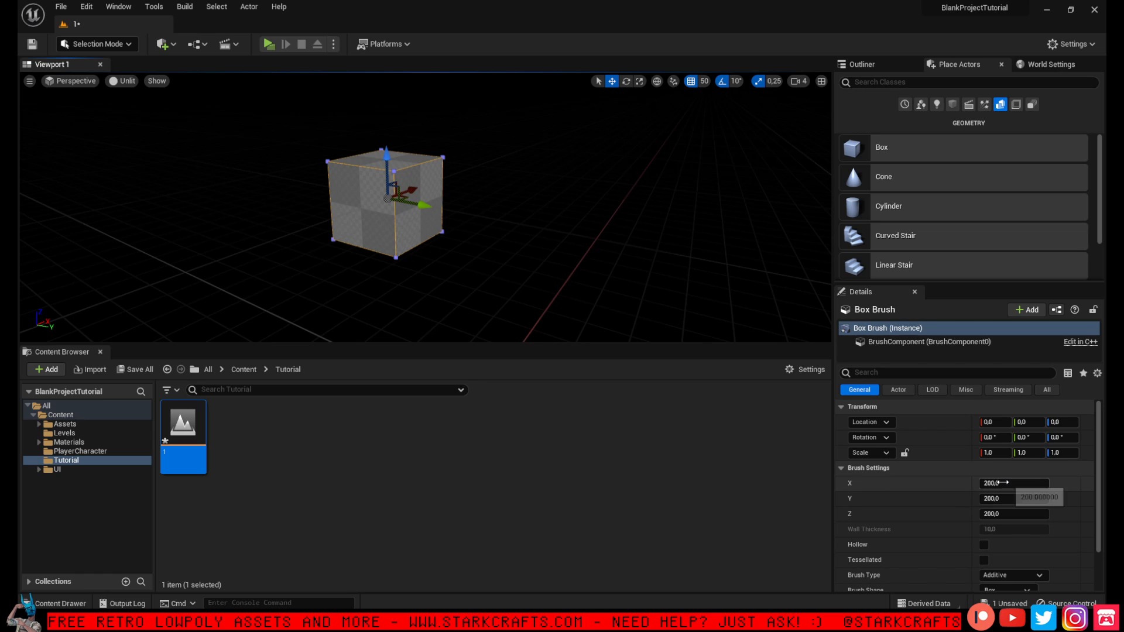
click(1008, 513)
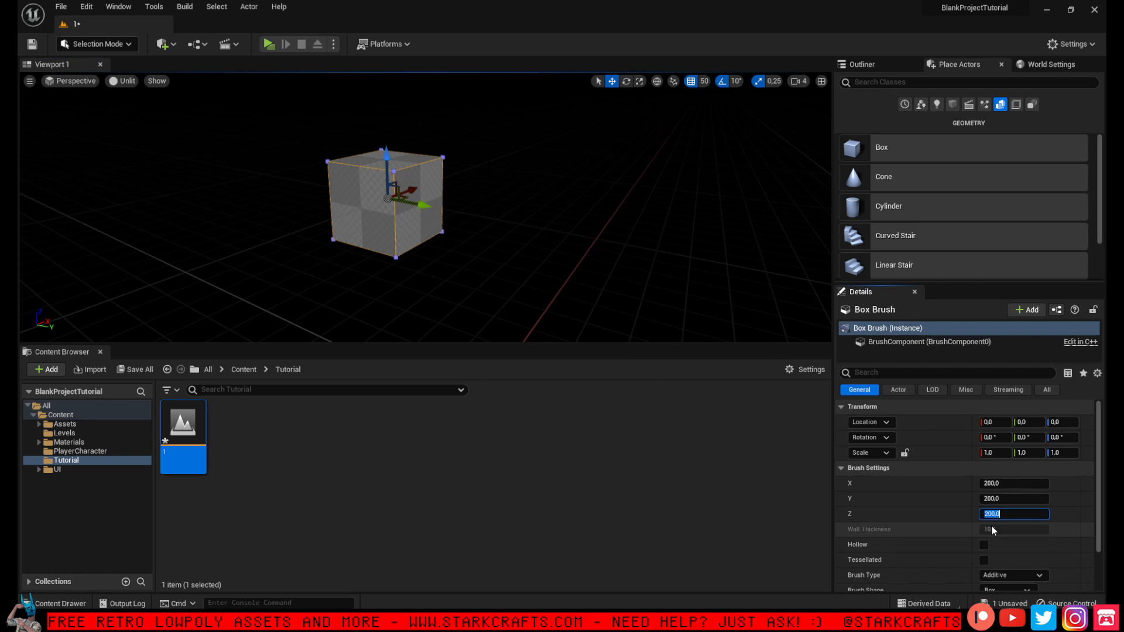
text(20)
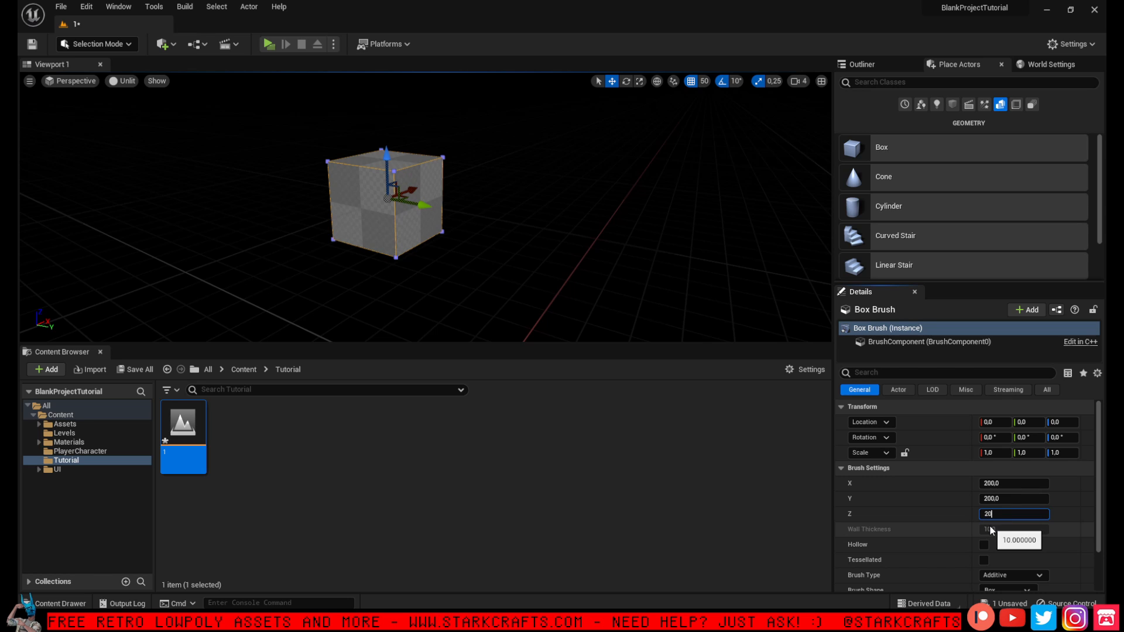
key(Return)
click(994, 498)
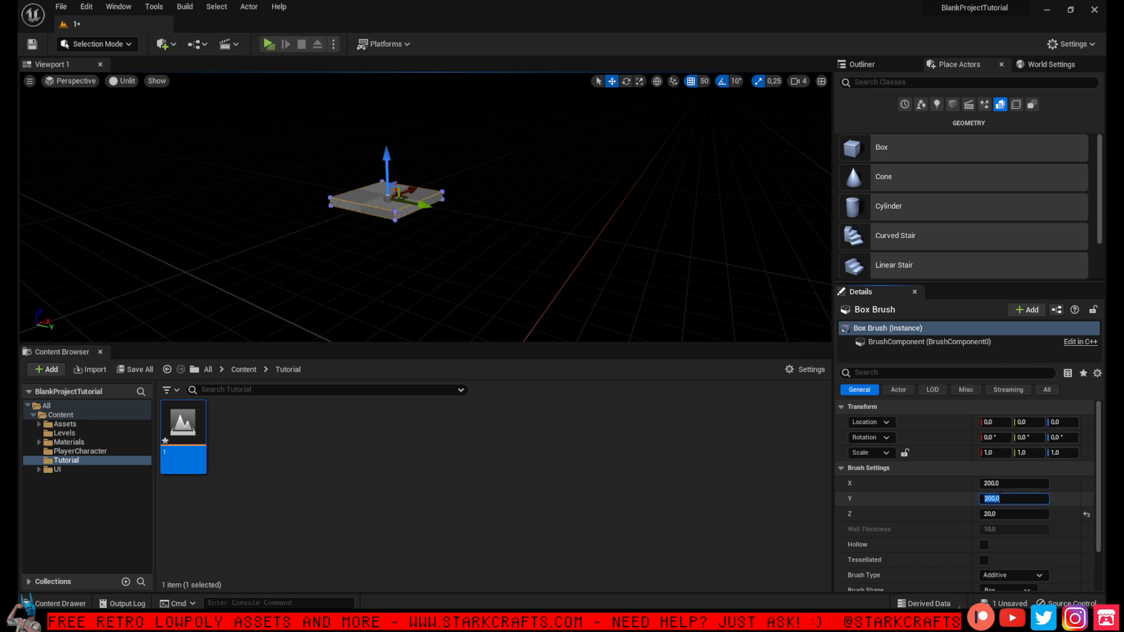
text(2000)
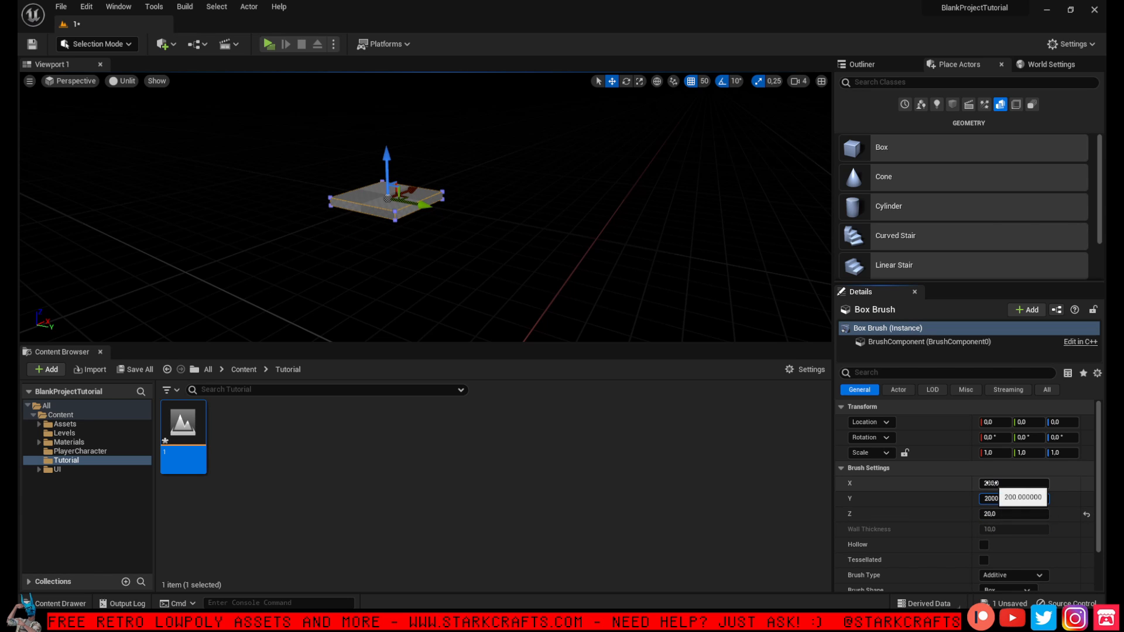
click(994, 484)
text(2000)
key(Return)
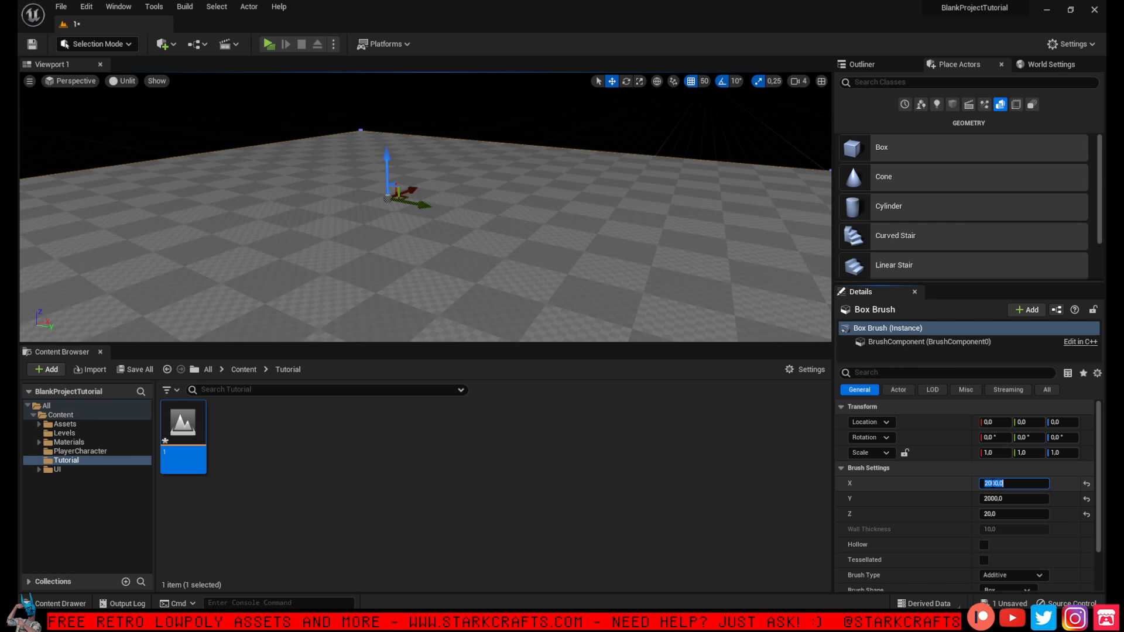
Compare how the floor renders in the Lit view mode, and return the viewport to Unlit
mouse_move(592, 215)
right_down()
mouse_move(592, 229)
mouse_move(553, 206)
right_up()
key(s)
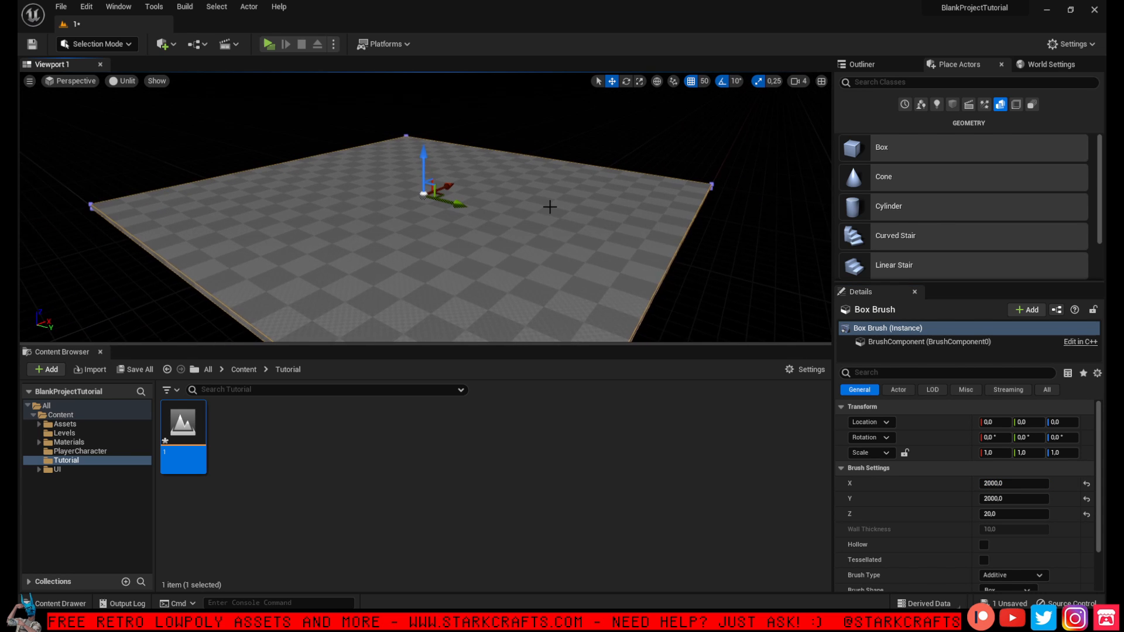
click(126, 82)
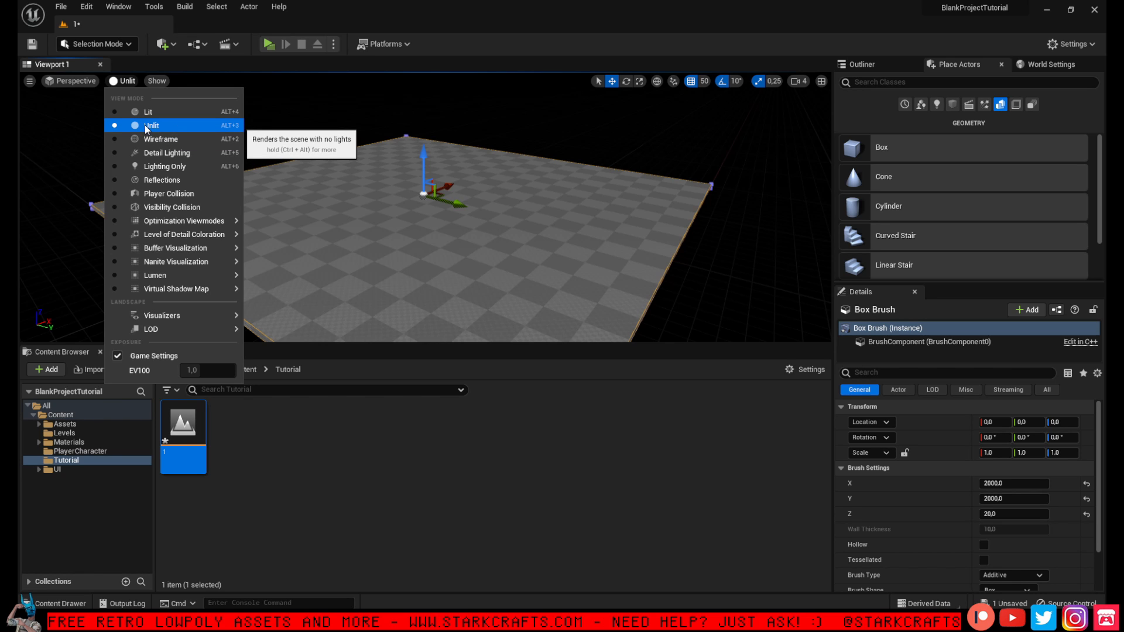
click(157, 113)
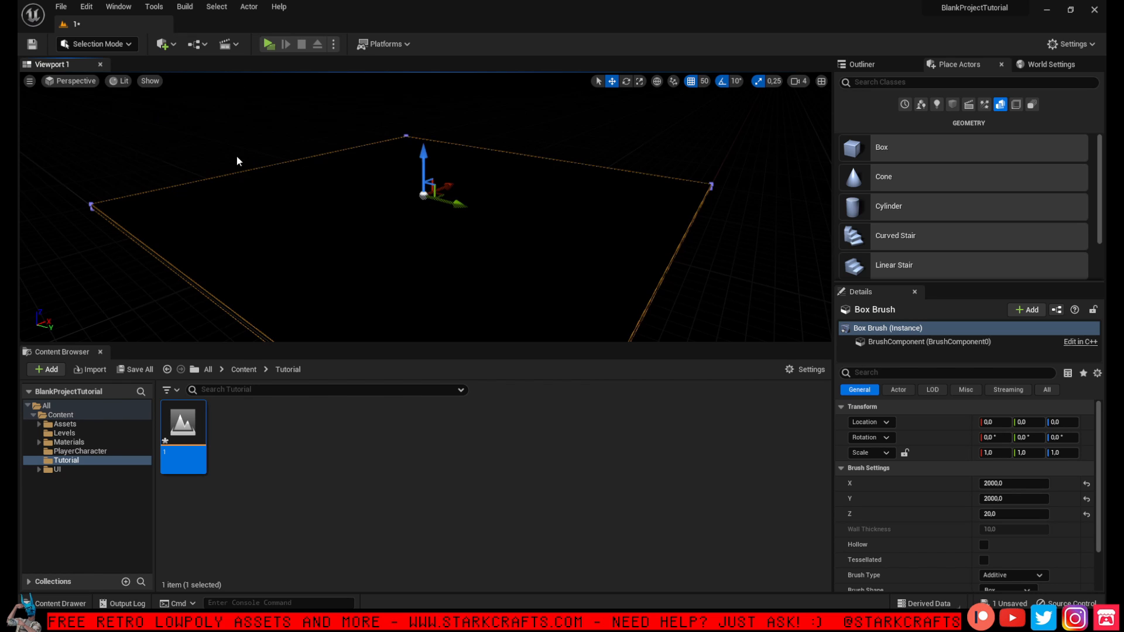
right_drag(236, 156, 258, 146)
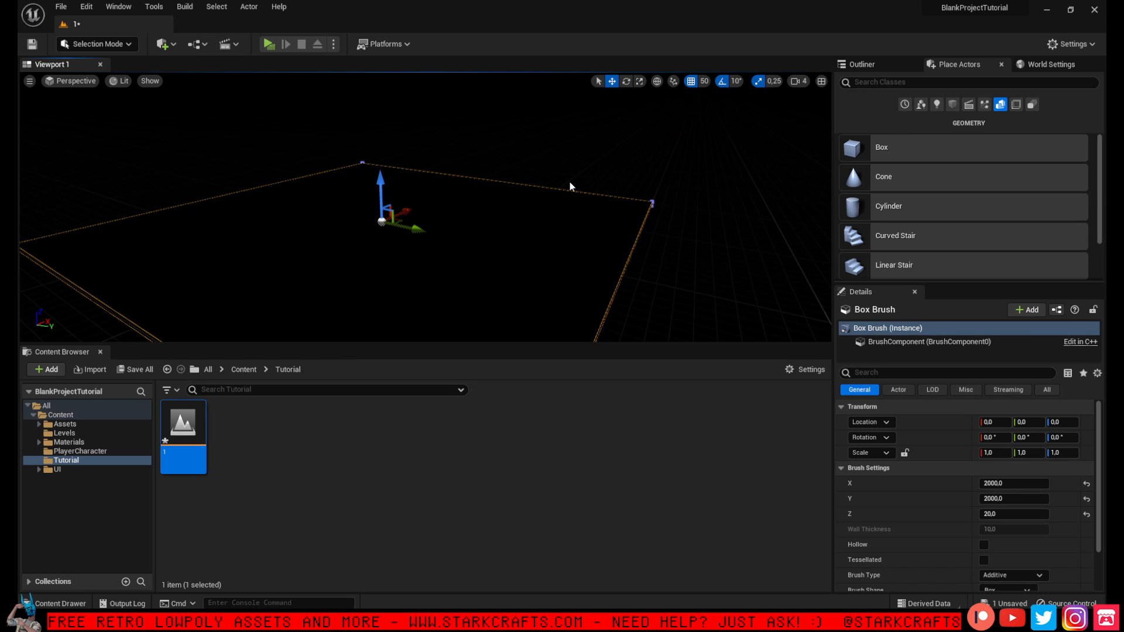
click(117, 81)
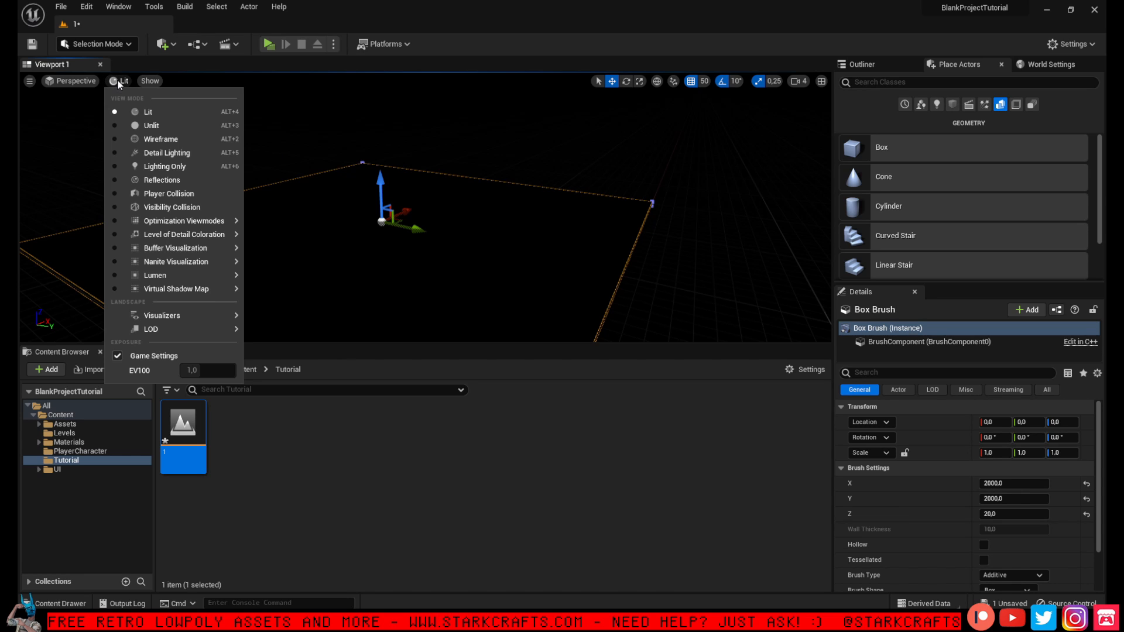
click(165, 125)
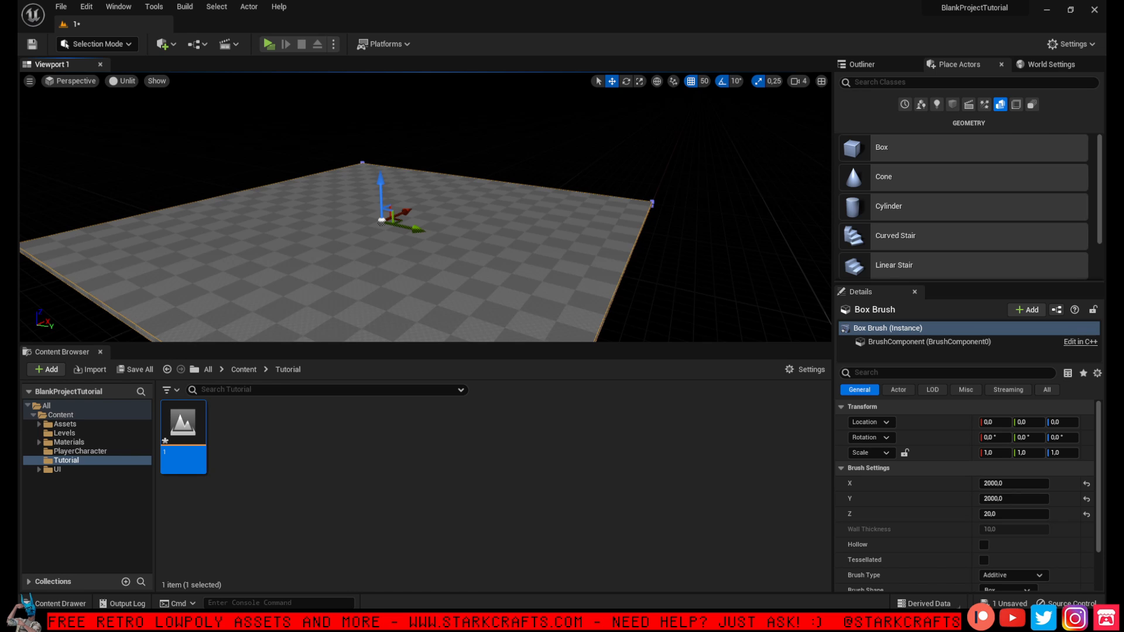
Deselect the floor brush so nothing in the level is selected
right_drag(164, 126, 187, 125)
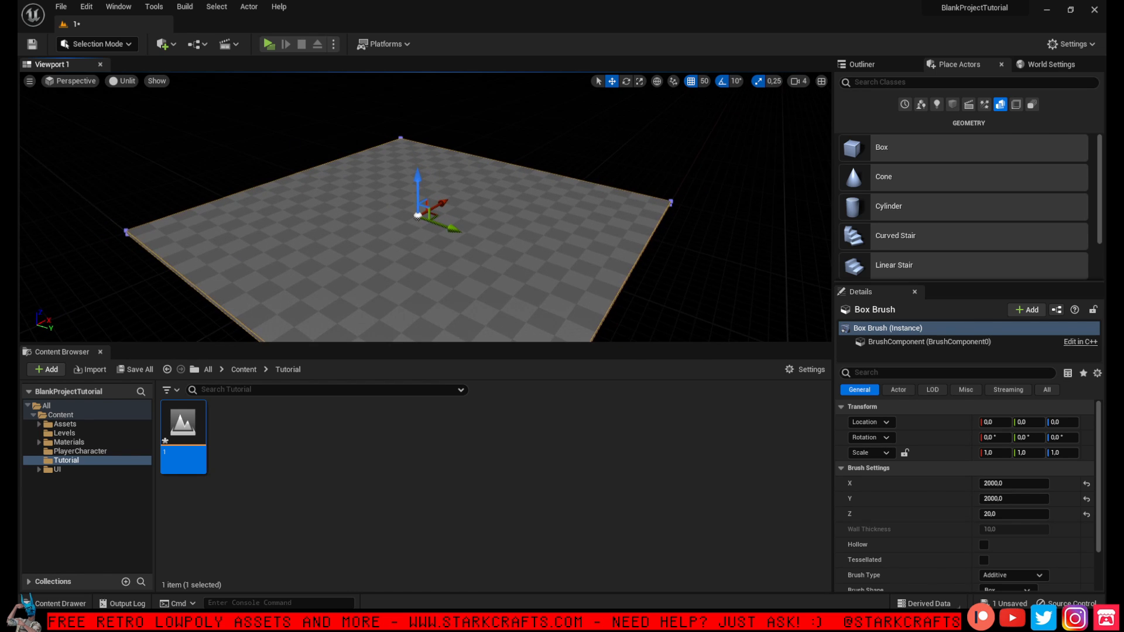
click(371, 145)
click(374, 153)
right_click(378, 154)
click(294, 143)
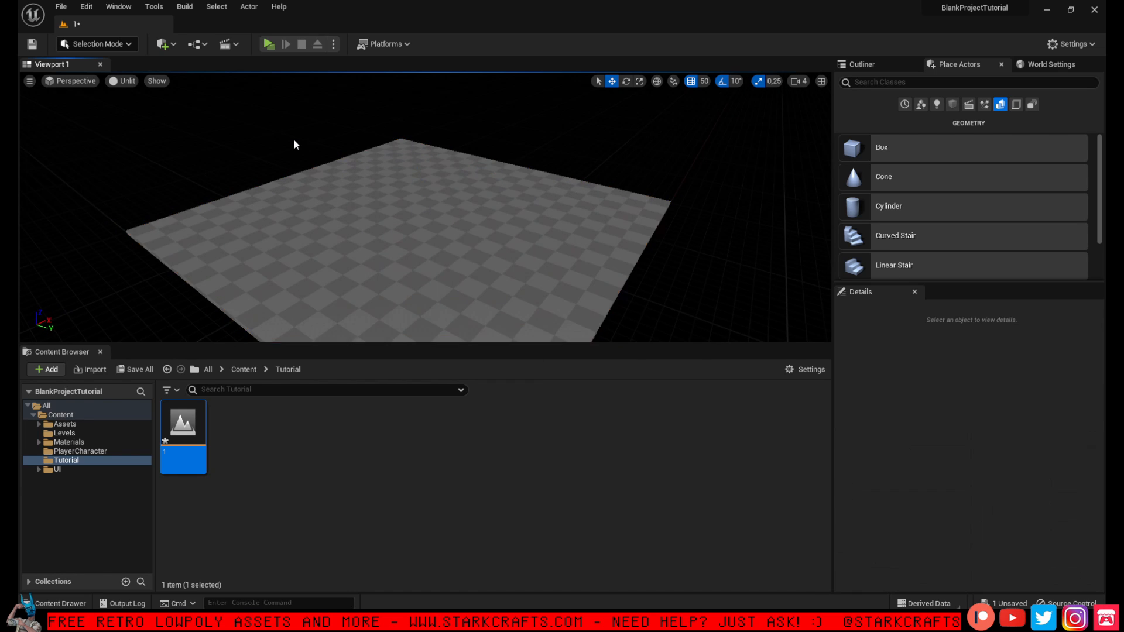
right_drag(295, 144, 295, 144)
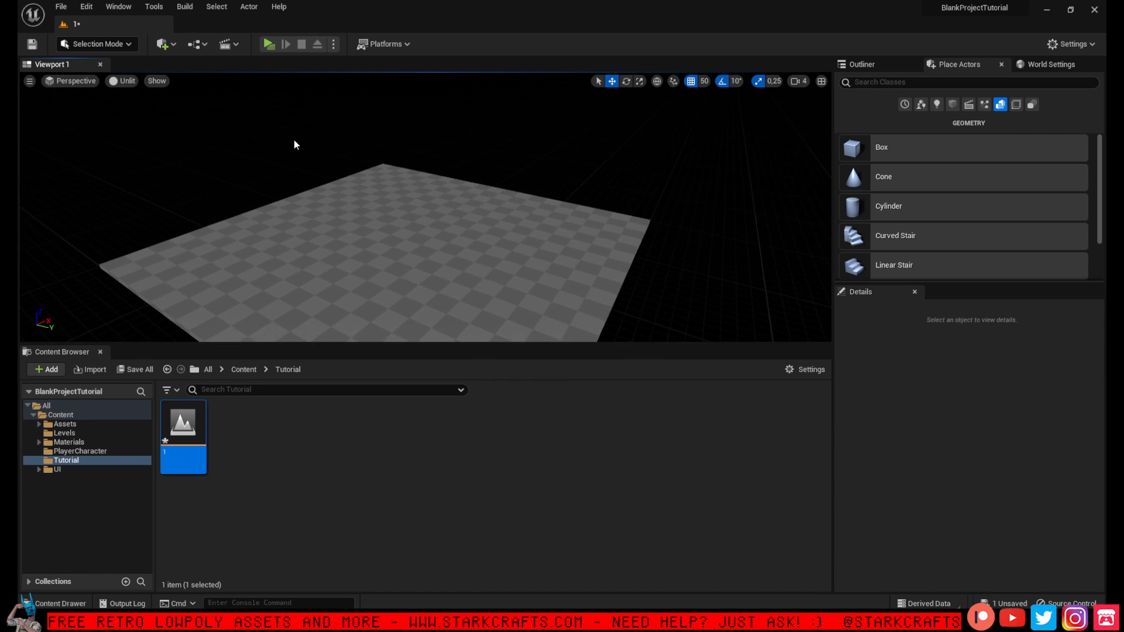
Place a Player Start on the floor at about X -550, Y 250, using the recently placed actors
click(868, 64)
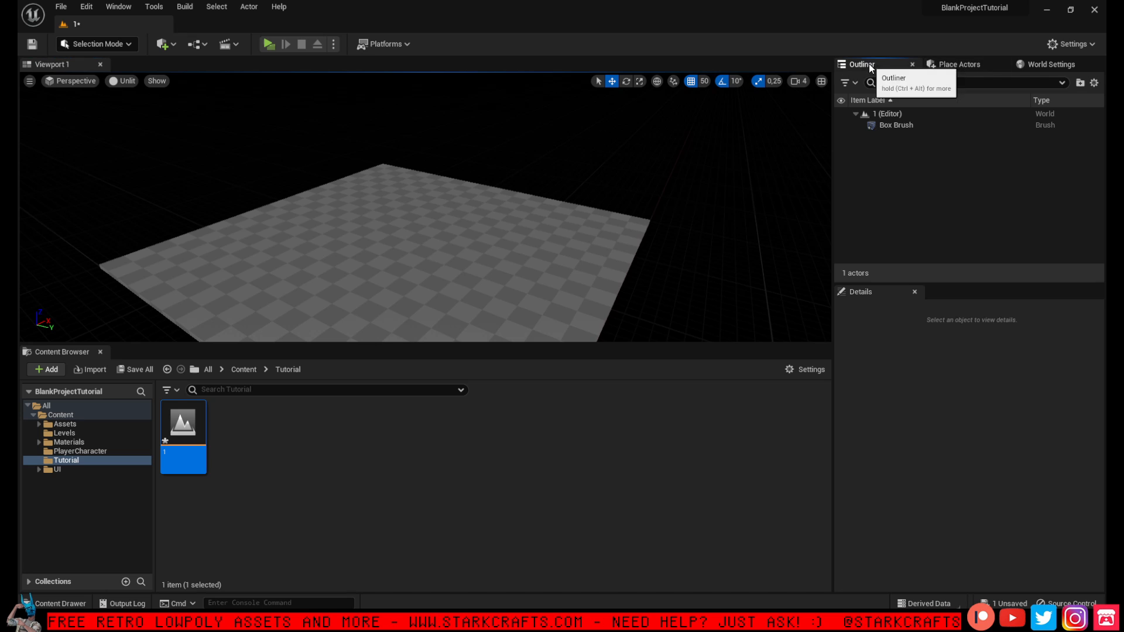
click(957, 68)
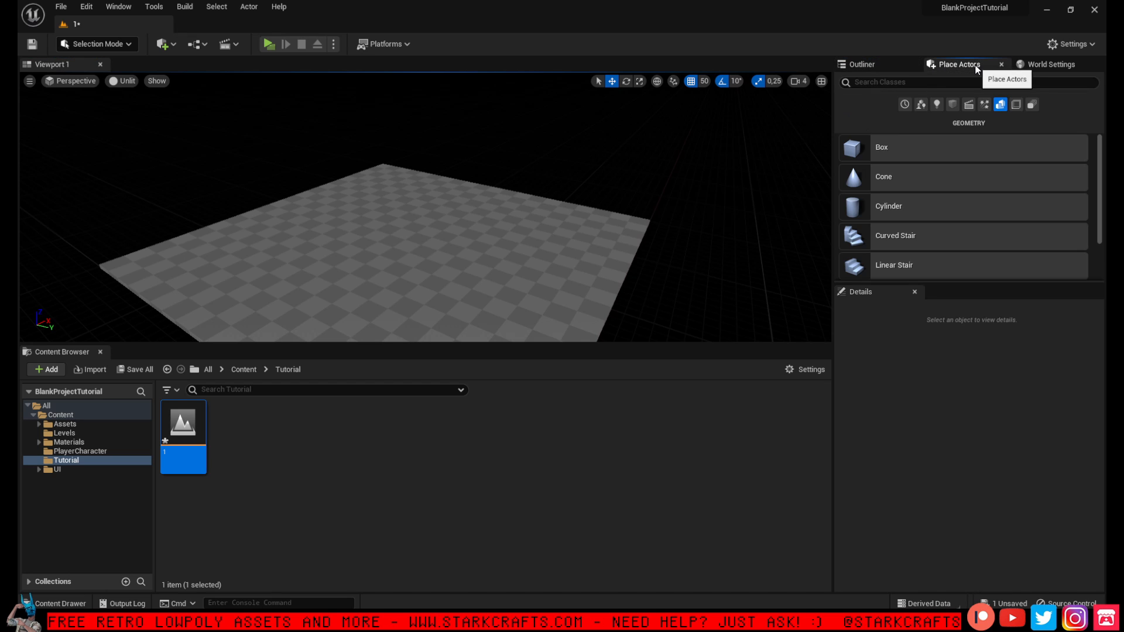
click(905, 105)
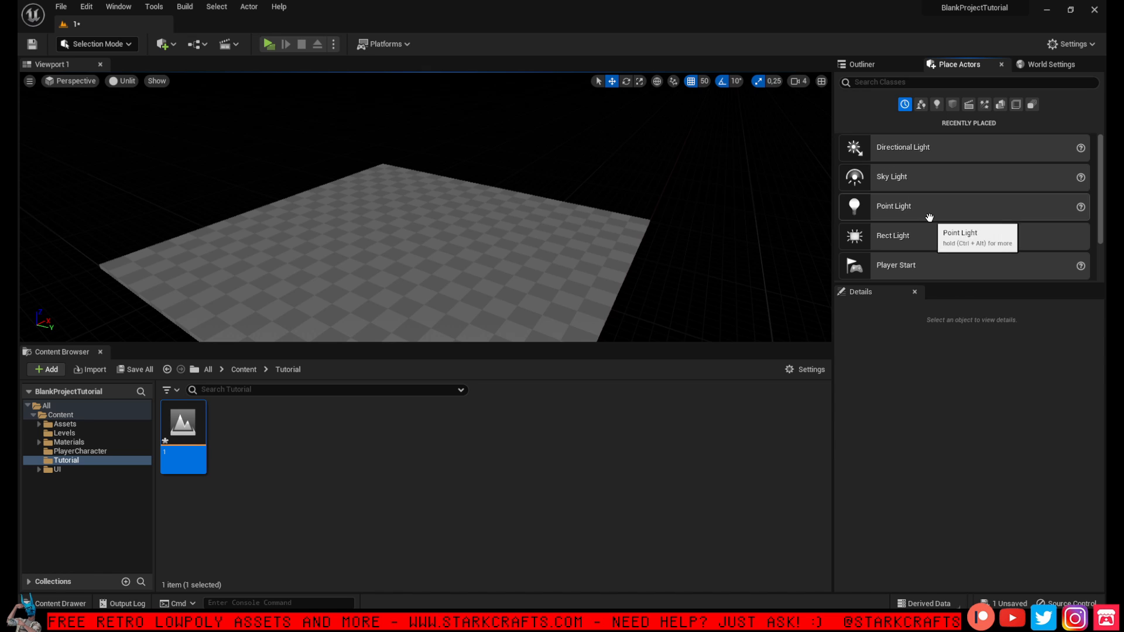
drag(925, 255, 367, 247)
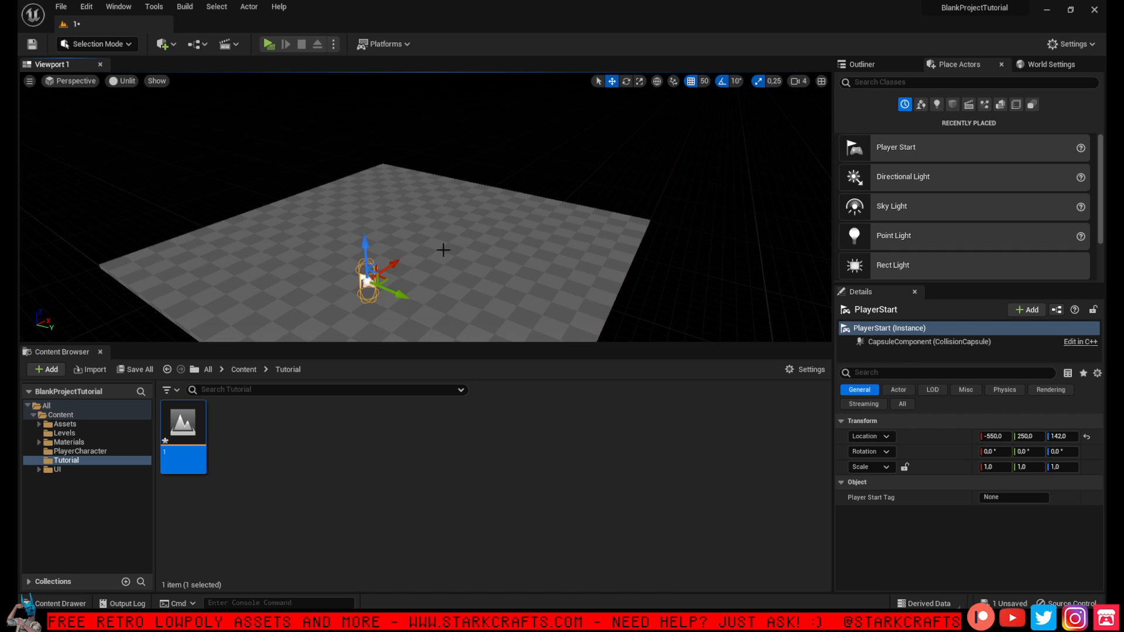
Move the Player Start nearer the floor's corner, to about X -700, Y 500
right_drag(443, 249, 476, 243)
key(d)
key(s)
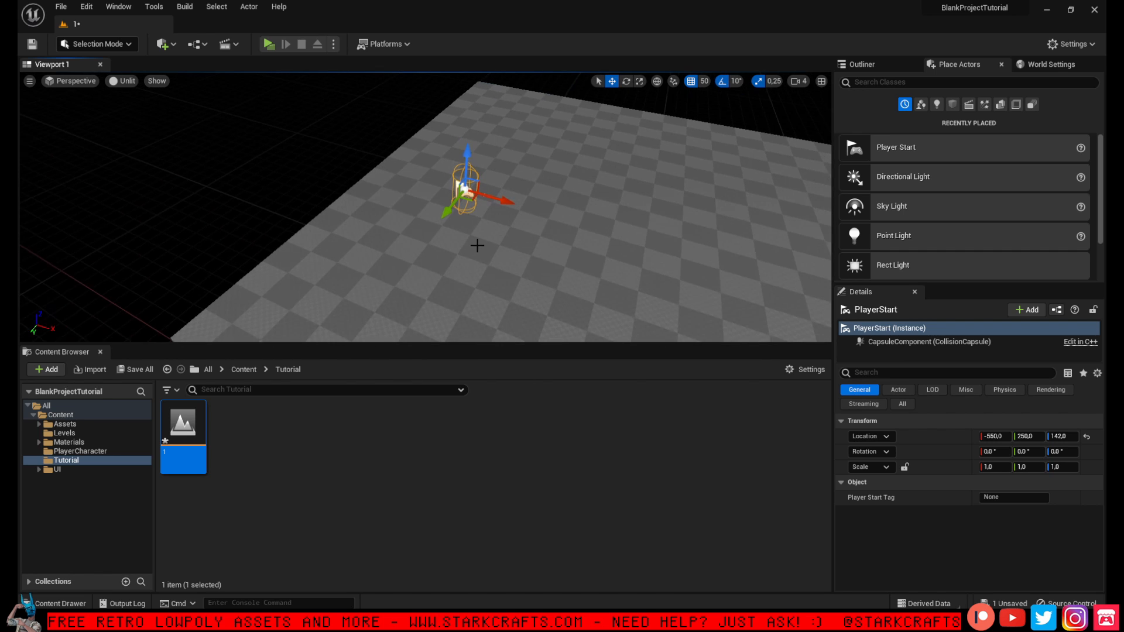
drag(463, 201, 385, 233)
right_drag(516, 215, 614, 216)
key(a)
key(s)
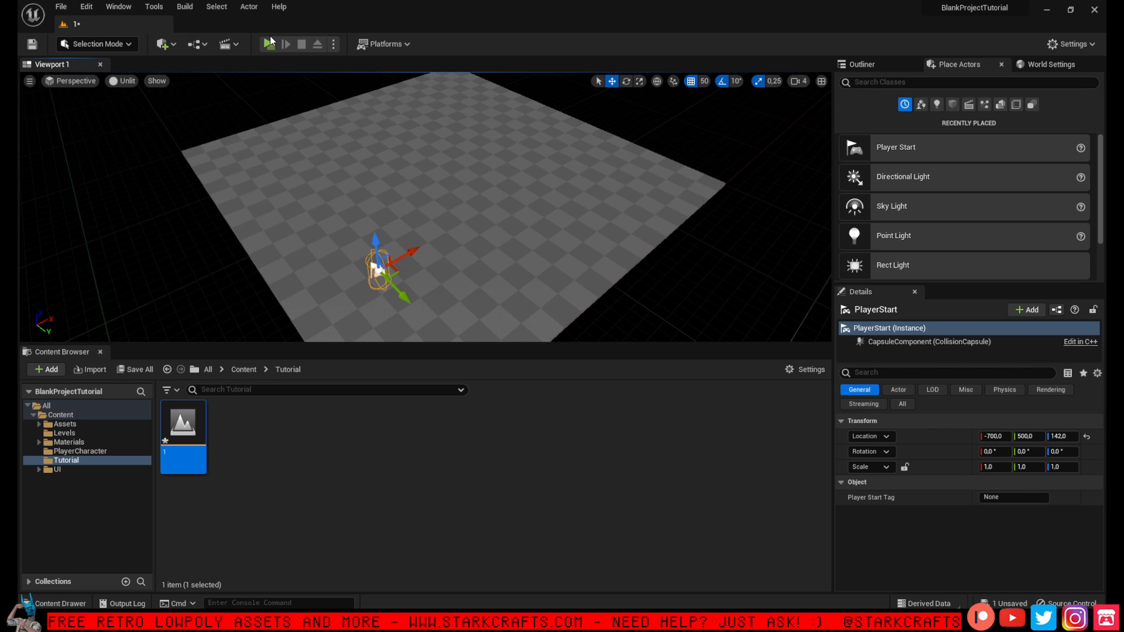
Play-test the level in a new editor window, walk around the floor, and end the session
click(333, 45)
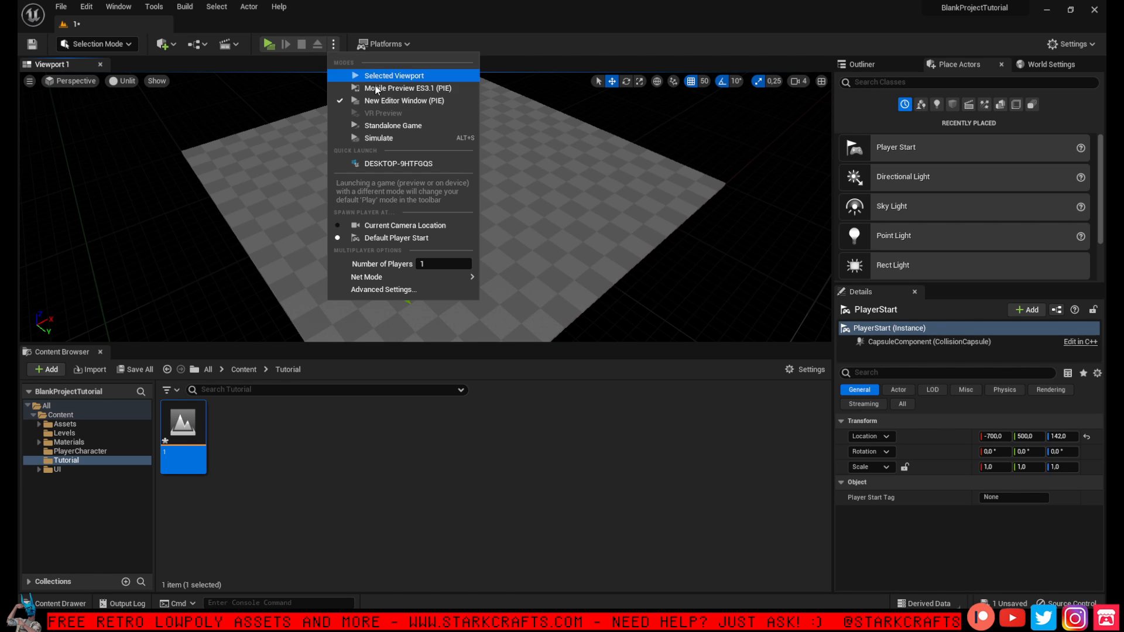
click(268, 44)
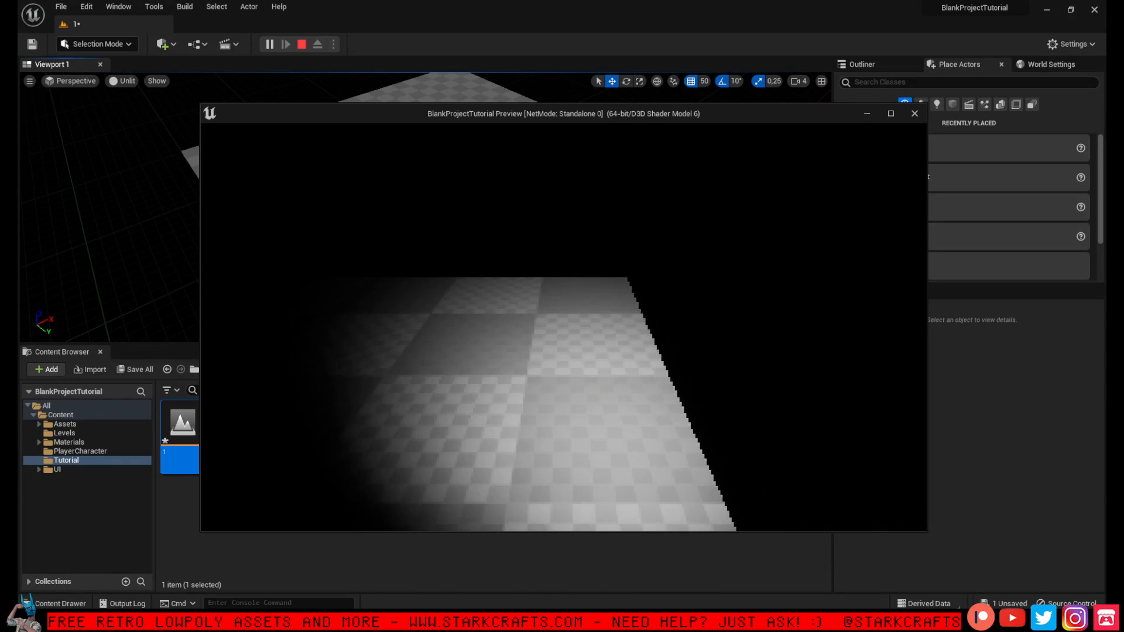
key(w)
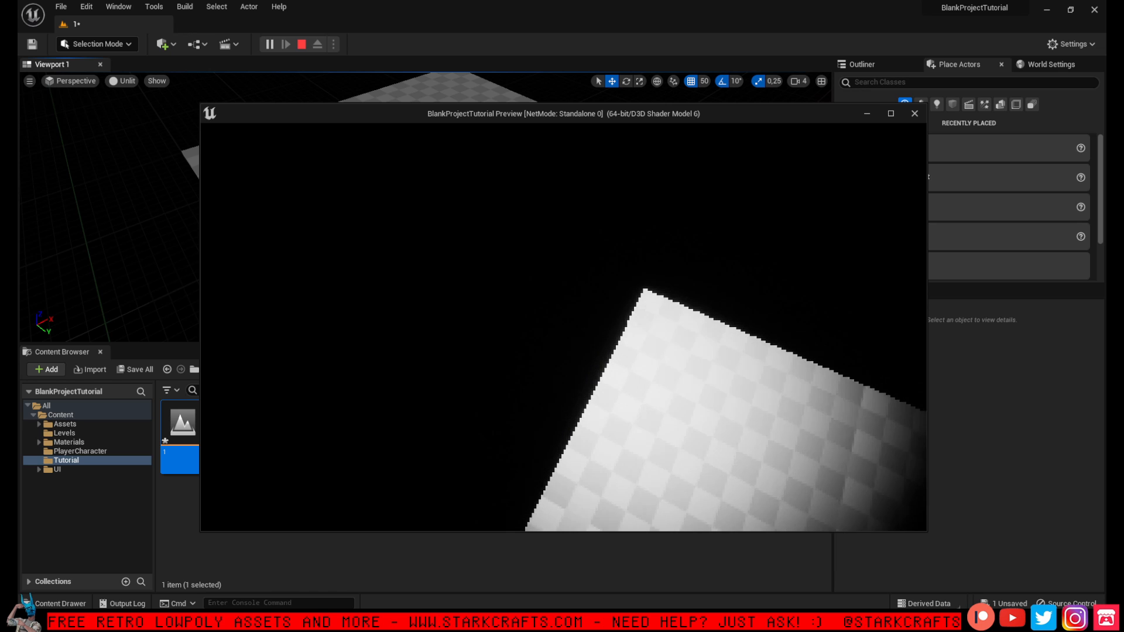
key(d)
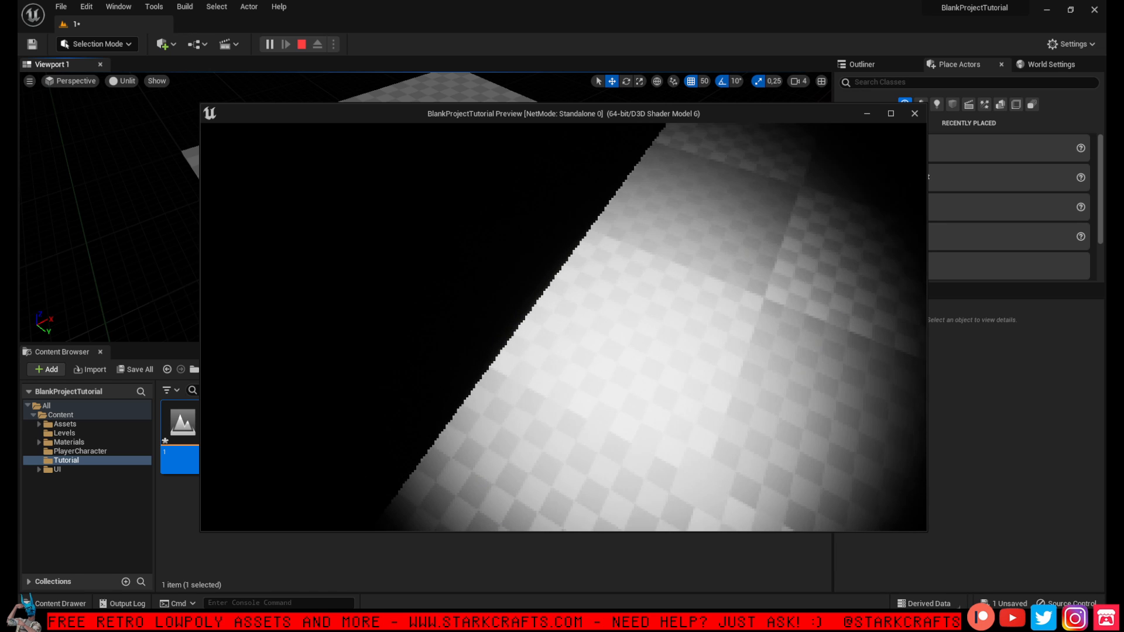
key(w)
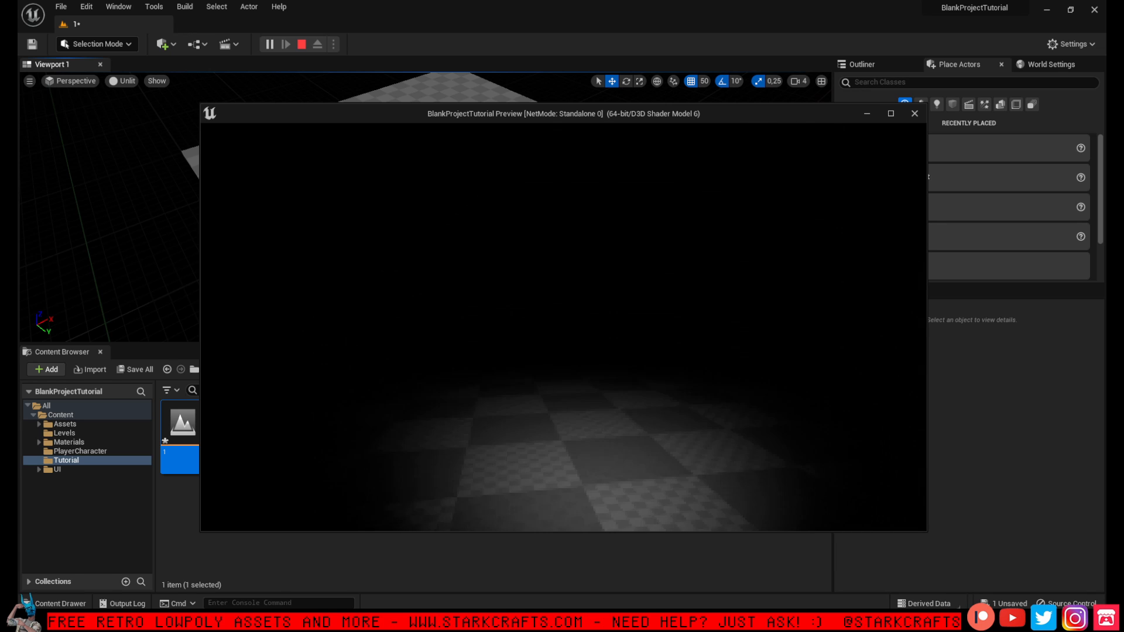
key(Escape)
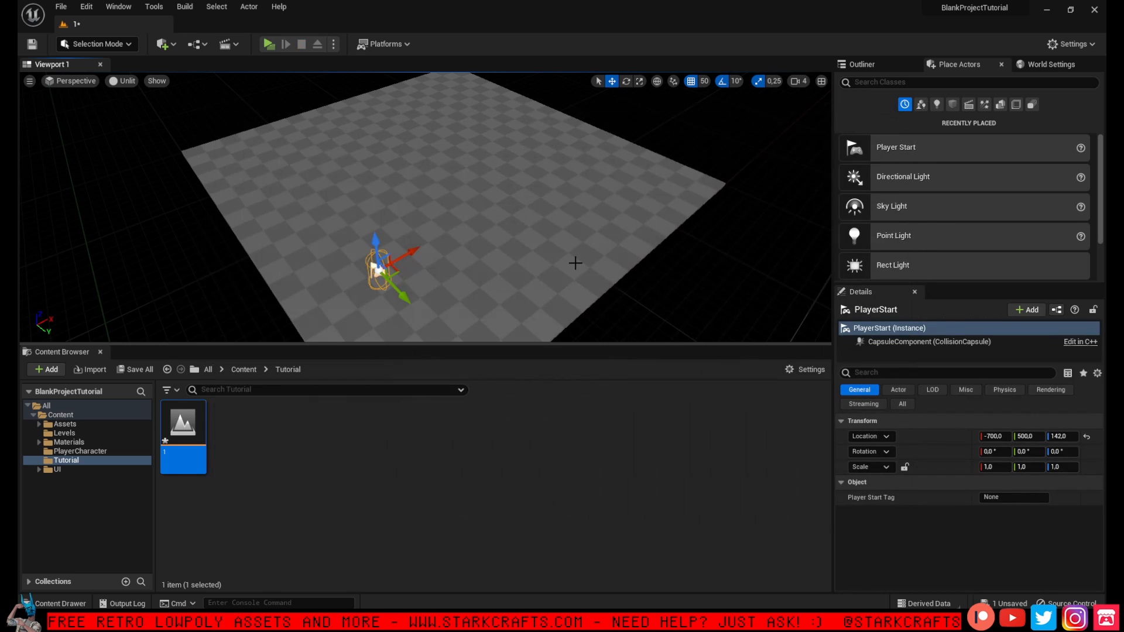
Place a Cylinder geometry brush standing on the middle of the floor at X 0, Y 0, Z 100
mouse_move(575, 263)
right_down()
mouse_move(571, 252)
mouse_move(544, 299)
mouse_move(559, 272)
right_up()
key(w)
key(s)
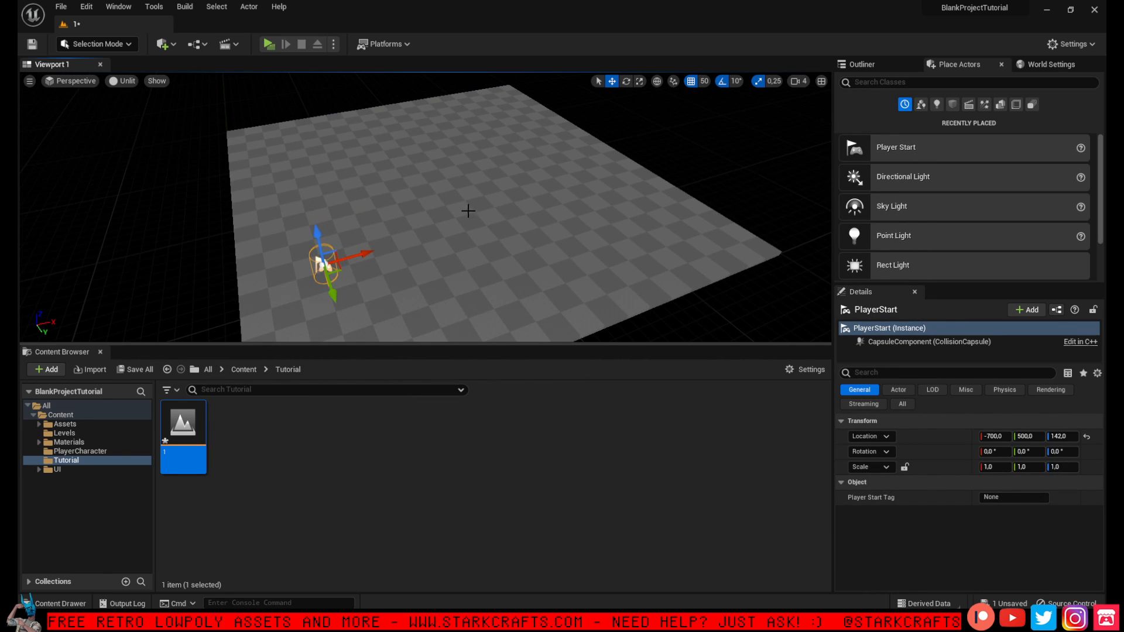
key(s)
mouse_move(468, 211)
right_down()
mouse_move(471, 182)
mouse_move(486, 213)
right_up()
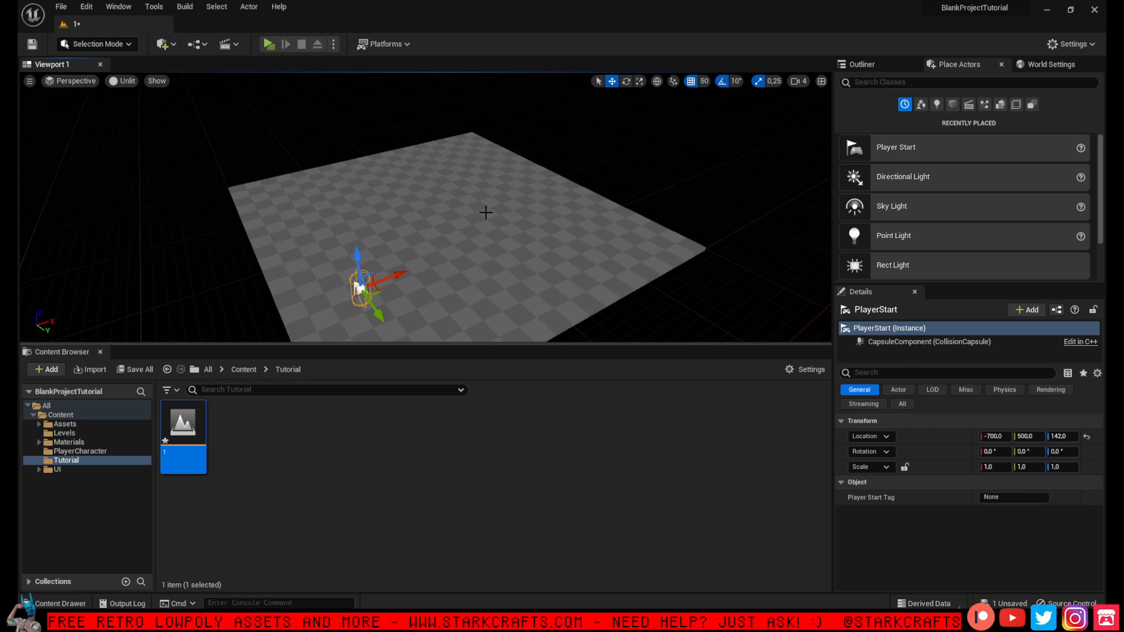
click(1000, 106)
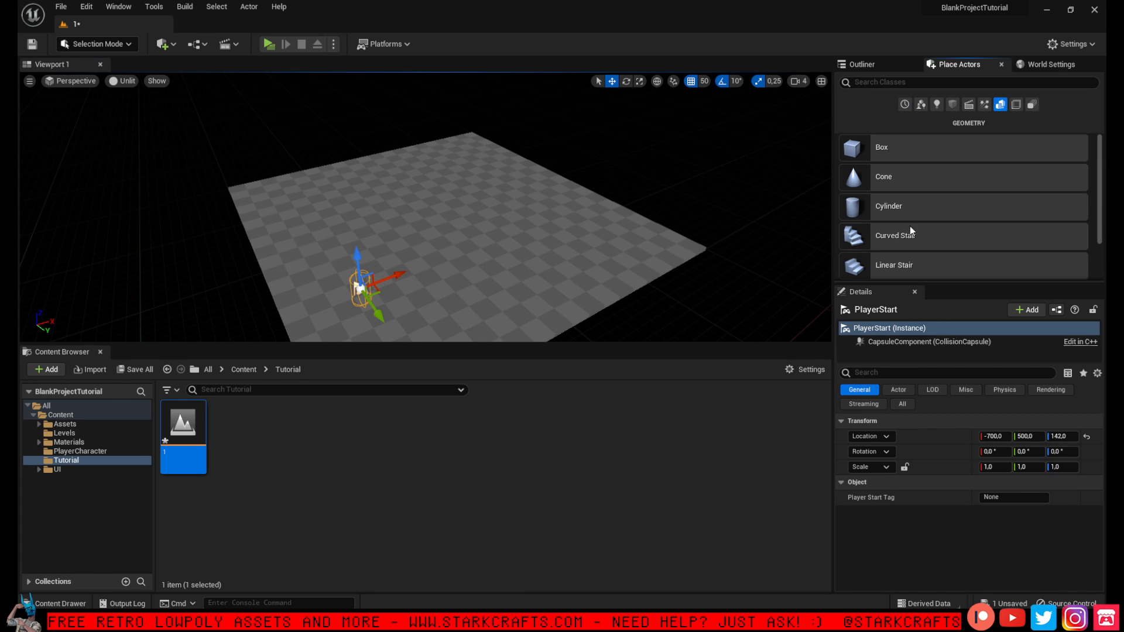
mouse_move(896, 208)
mouse_down()
mouse_move(464, 191)
mouse_move(443, 211)
mouse_up()
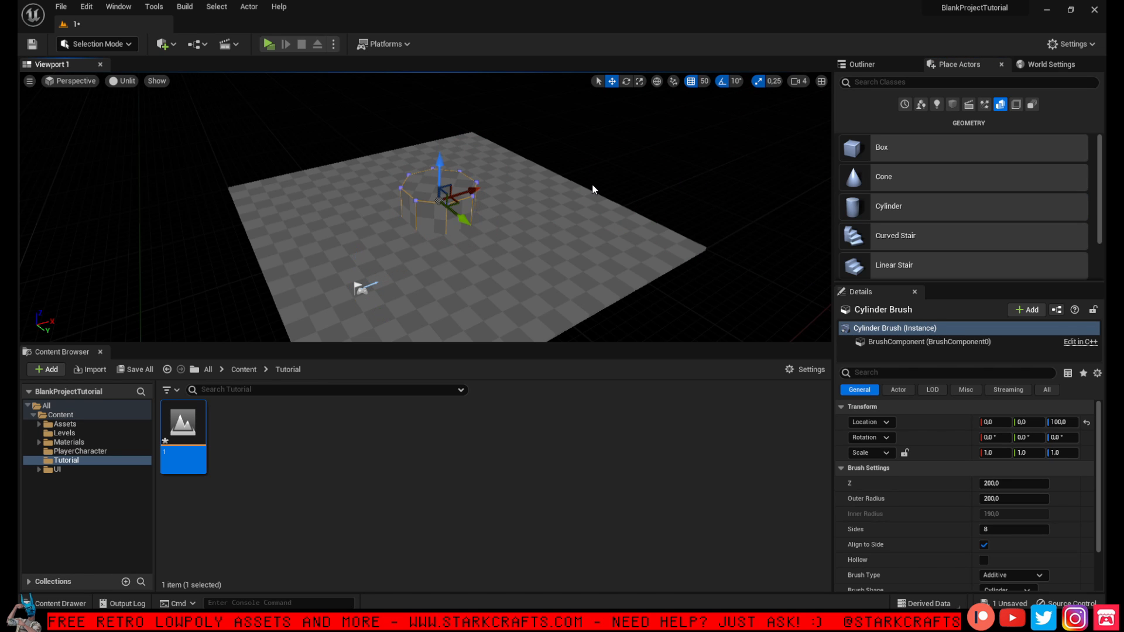
key(w)
mouse_move(503, 192)
right_down()
mouse_move(514, 201)
mouse_move(503, 192)
right_up()
key(s)
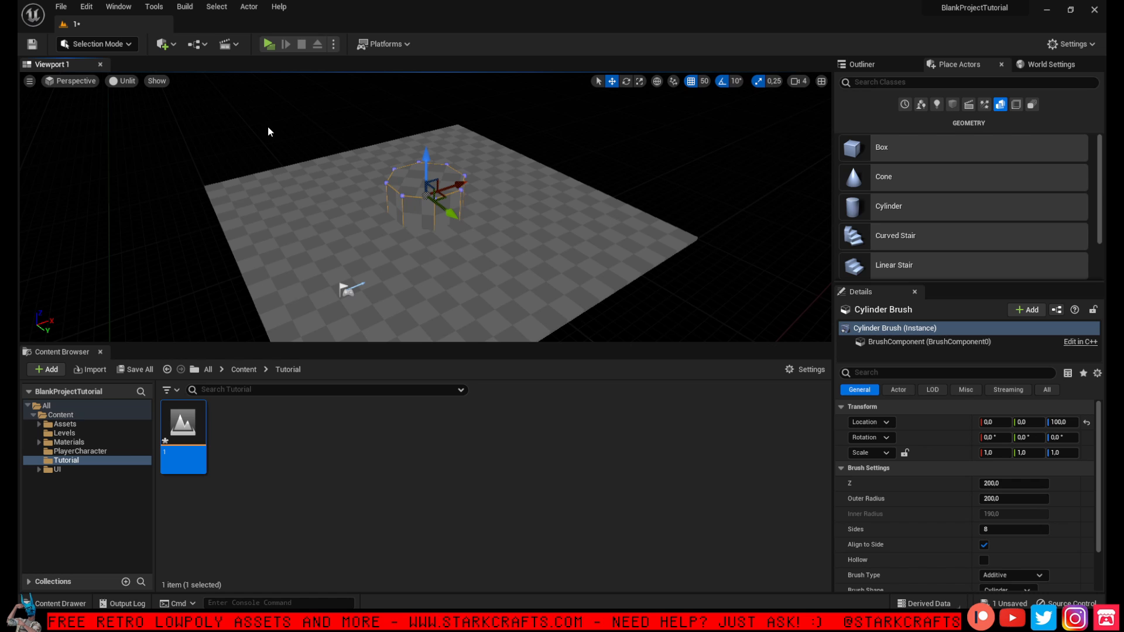
Switch to Brush Editing mode and raise the cylinder brush's top face to make a tall tower
click(130, 46)
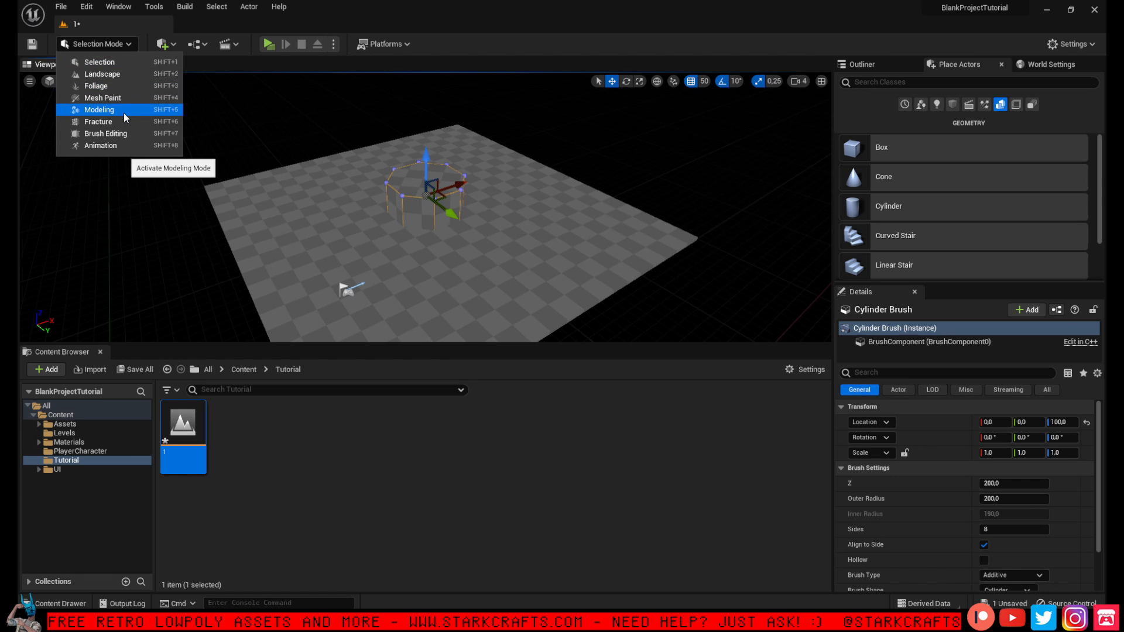
click(121, 134)
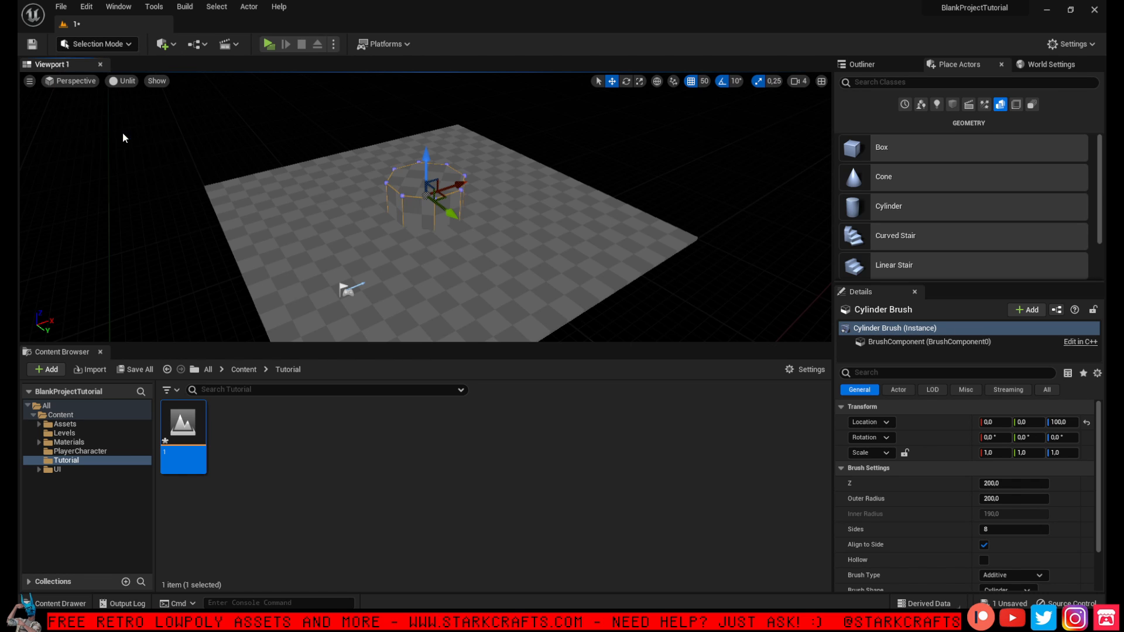
right_drag(521, 159, 427, 172)
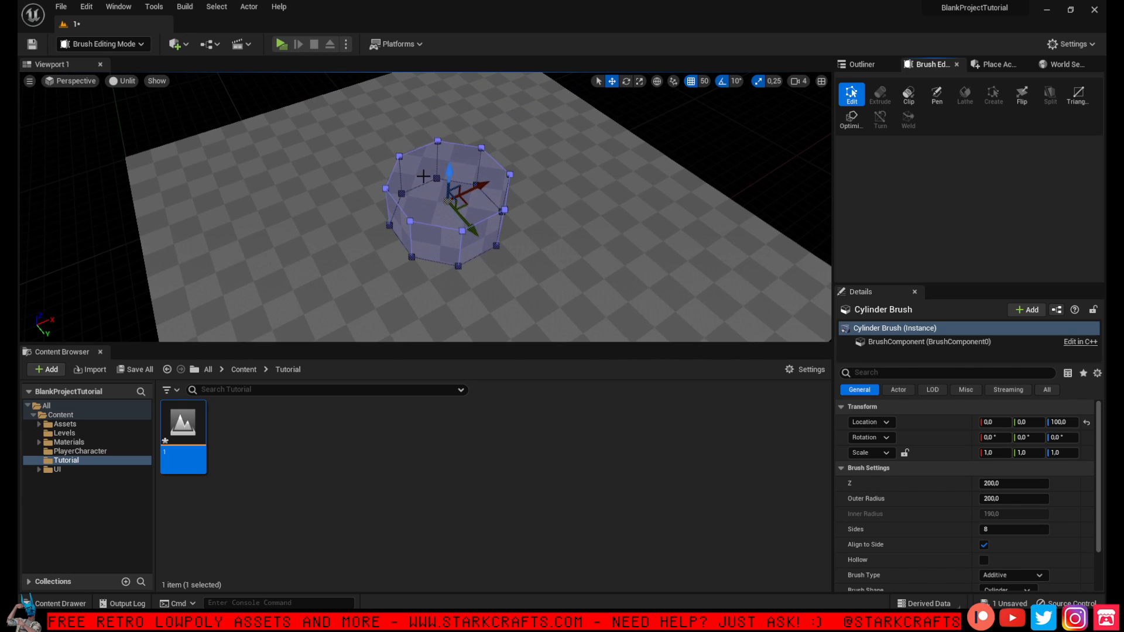
click(427, 171)
drag(449, 145, 455, 74)
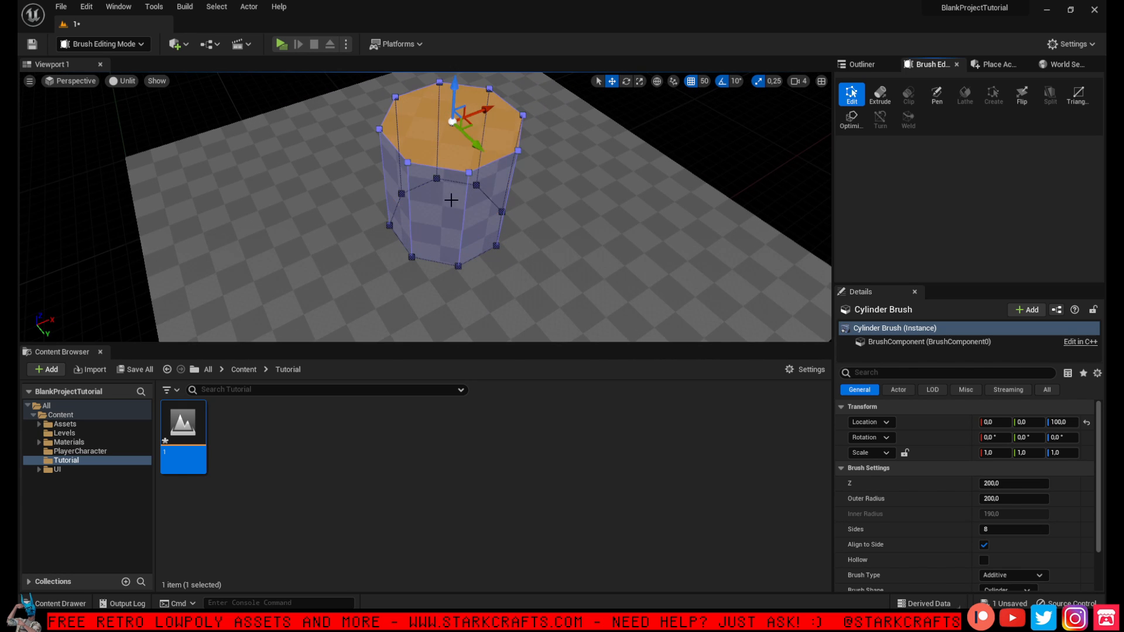
key(s)
mouse_move(447, 198)
right_down()
mouse_move(457, 158)
mouse_move(450, 187)
right_up()
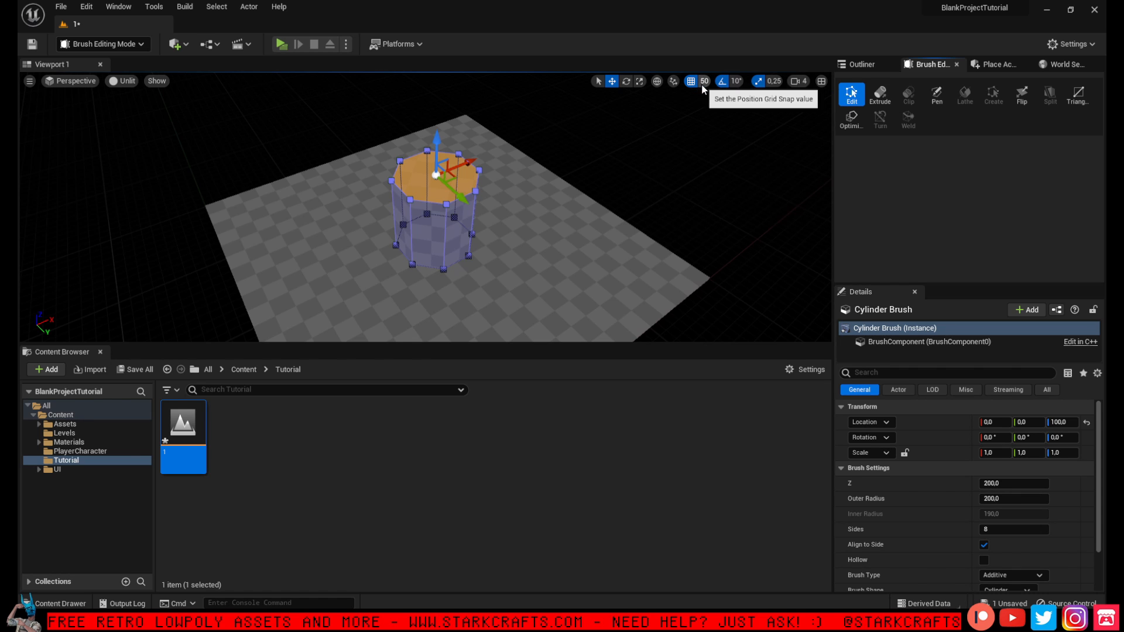
drag(439, 129, 439, 82)
right_drag(480, 189, 497, 199)
key(s)
Try to place a Curved Stair geometry brush at the base of the cylinder
click(868, 67)
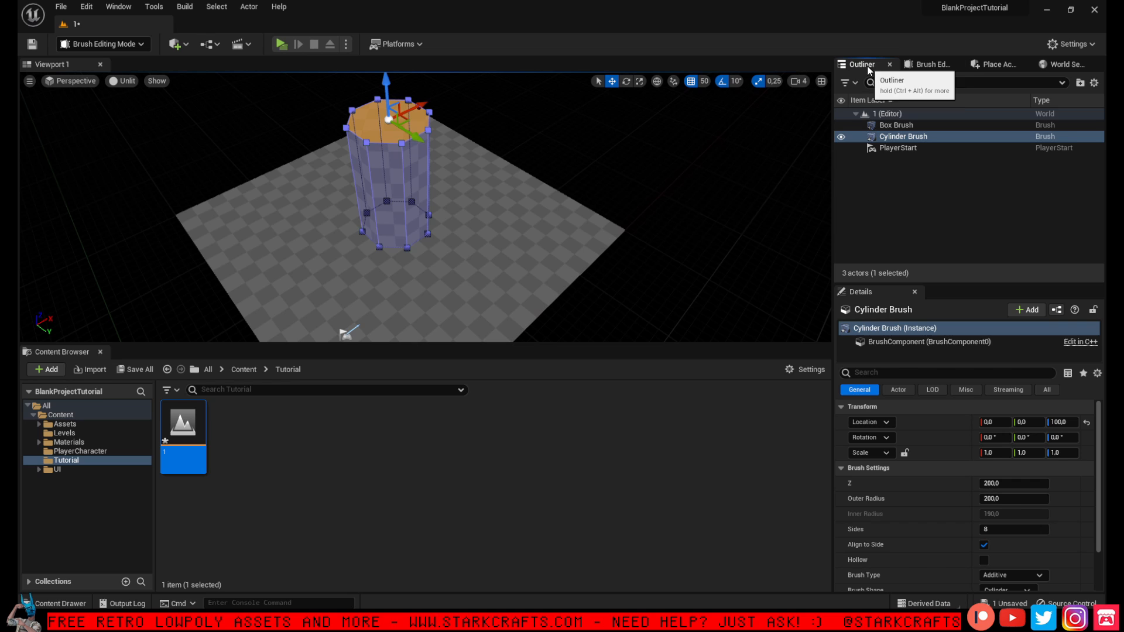
click(993, 69)
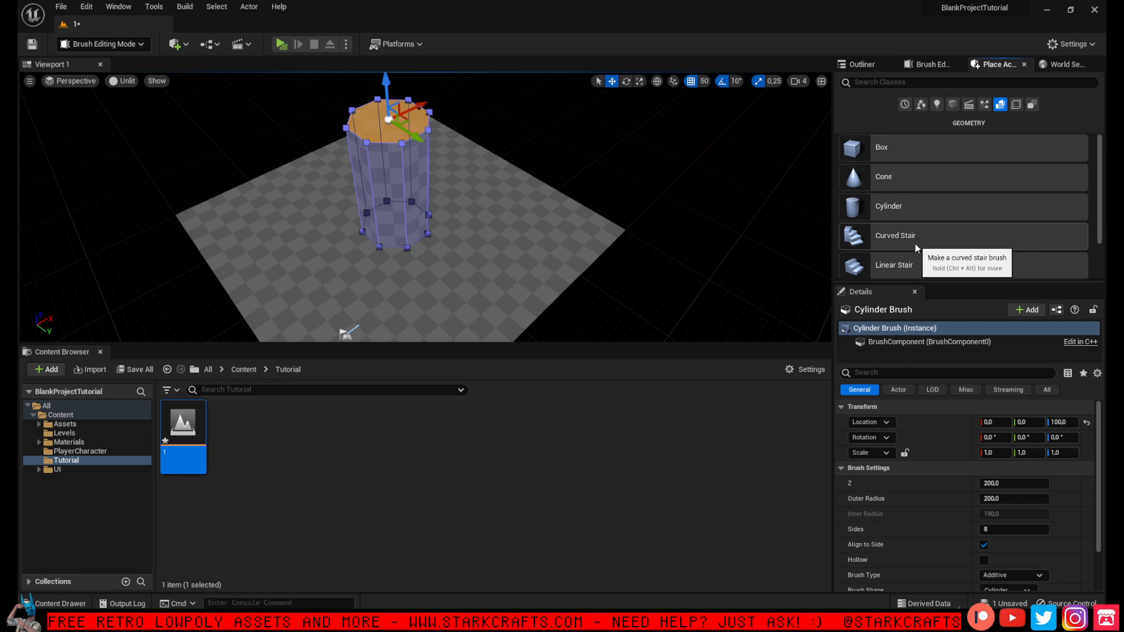
scroll(916, 240, down, 1)
drag(935, 214, 409, 251)
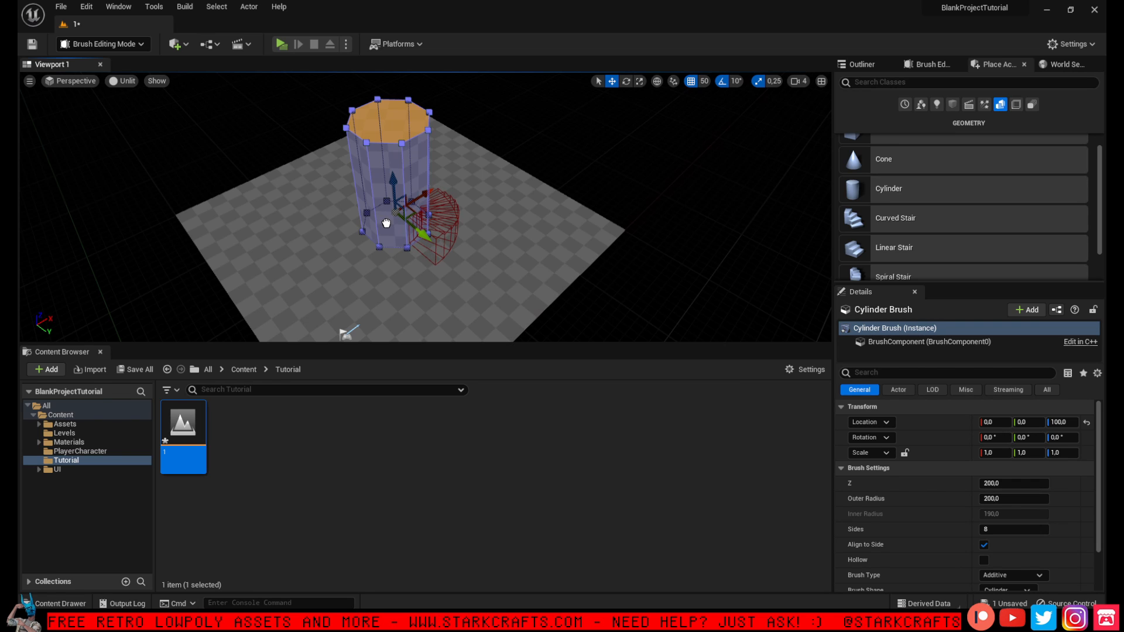
drag(857, 219, 414, 247)
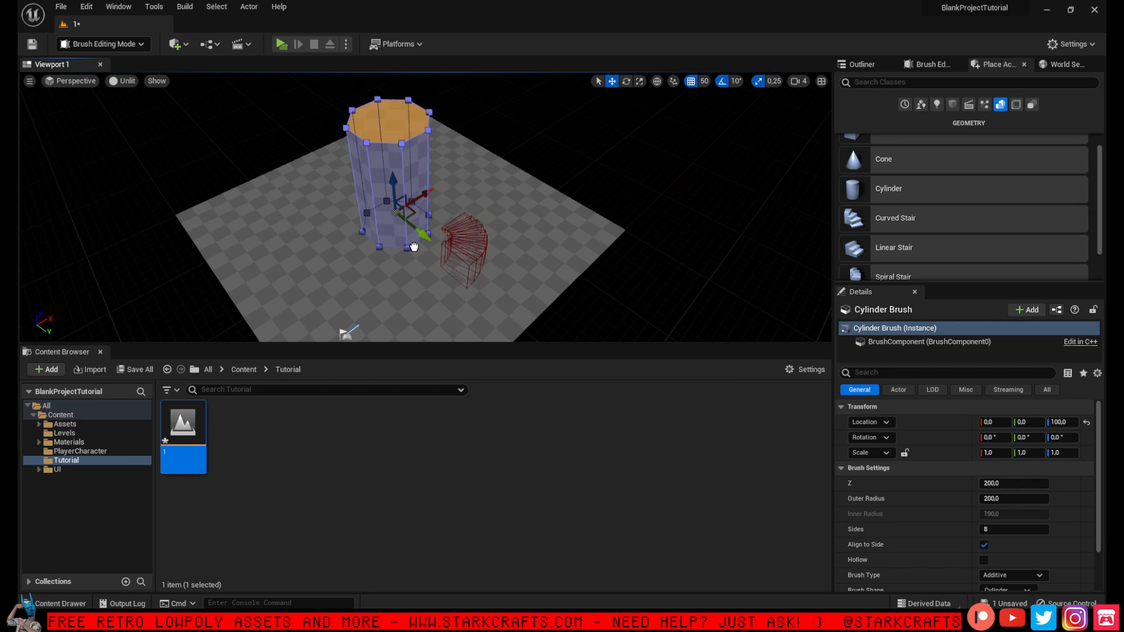
Clear the brush selection and place a Curved Stair brush beside the cylinder at X 0, Y 200, Z 100
click(128, 47)
click(126, 44)
click(474, 186)
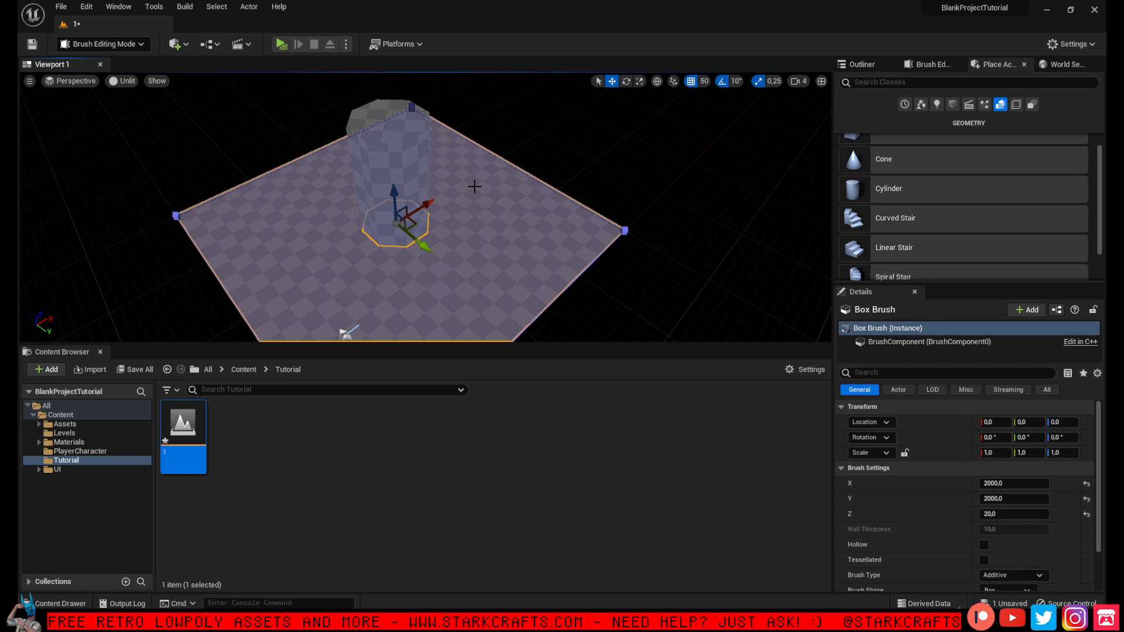
click(570, 135)
drag(896, 222, 416, 230)
middle_drag(416, 231, 434, 239)
mouse_move(434, 239)
right_down()
mouse_move(445, 278)
mouse_move(439, 243)
right_up()
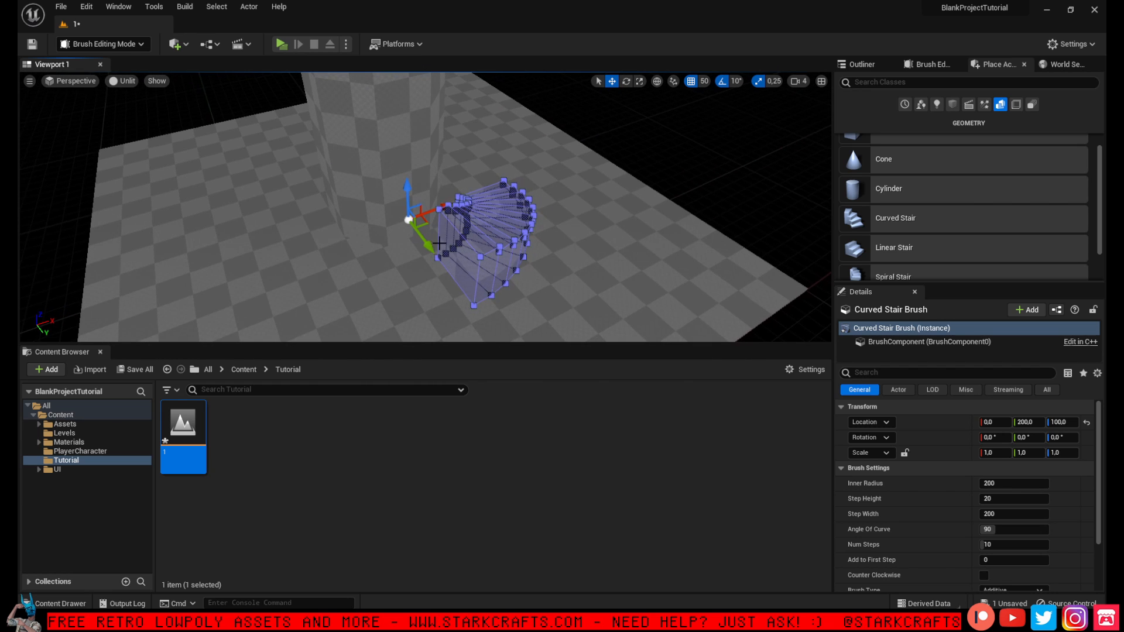
Move the curved stair against the cylinder and down to the floor, at X -50, Y 50, Z 0
drag(408, 220, 410, 220)
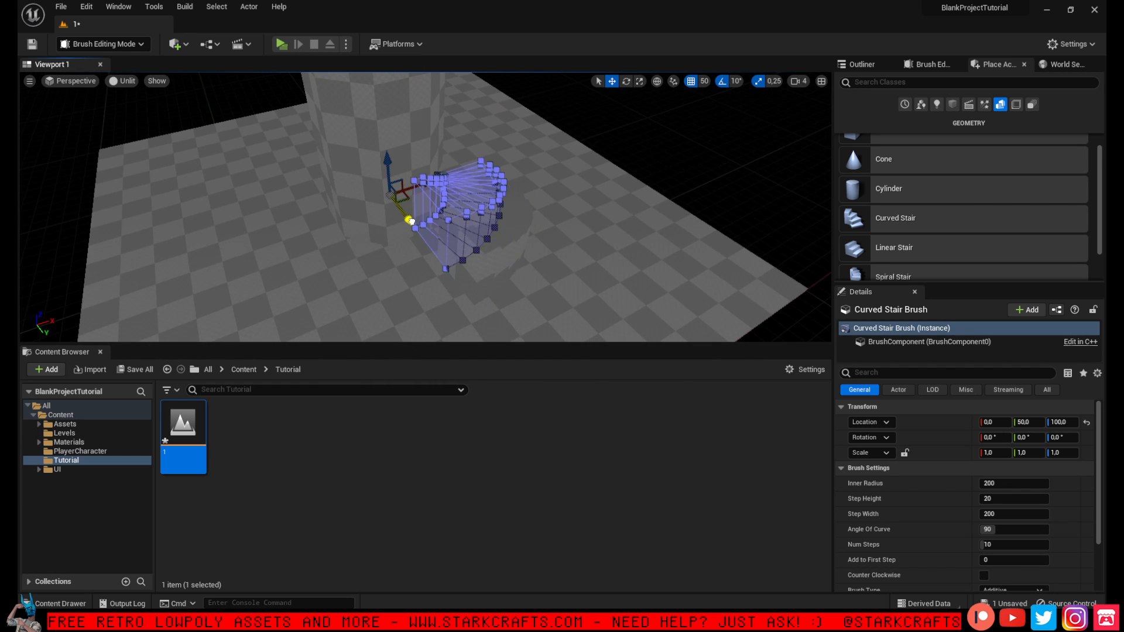
mouse_move(412, 221)
right_down()
mouse_move(381, 252)
mouse_move(328, 252)
mouse_move(246, 216)
right_up()
right_drag(519, 211, 498, 206)
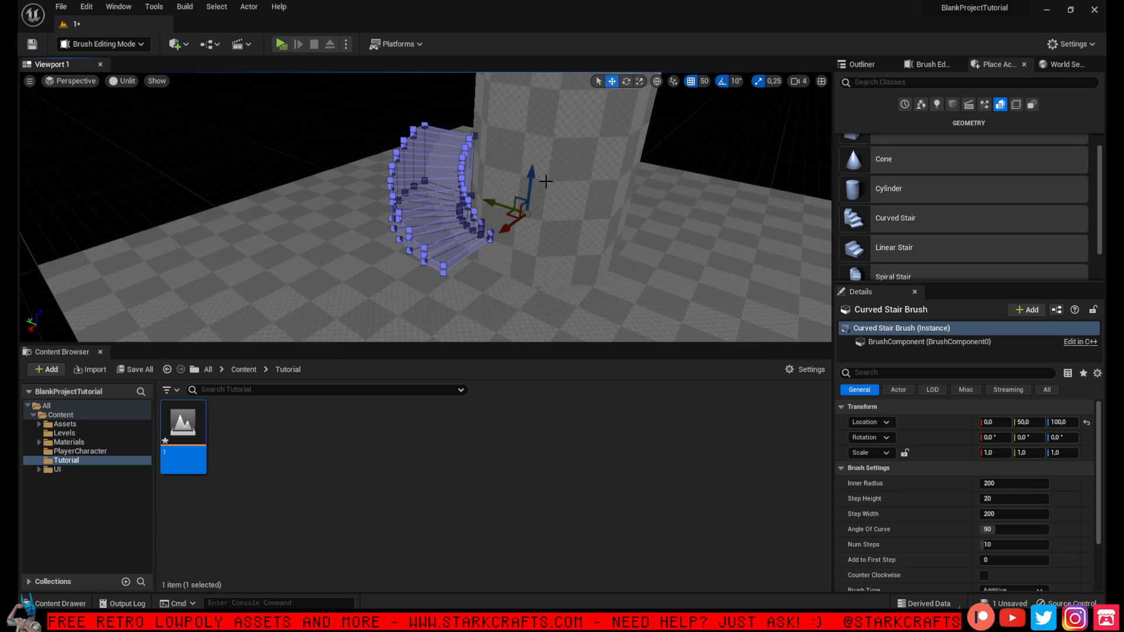
mouse_move(533, 171)
mouse_down()
mouse_move(529, 201)
mouse_move(499, 234)
mouse_move(494, 226)
mouse_move(505, 258)
mouse_up()
key(a)
mouse_move(504, 258)
right_down()
mouse_move(609, 249)
mouse_move(561, 267)
mouse_move(603, 266)
mouse_move(506, 259)
mouse_move(496, 215)
right_up()
key(s)
key(s)
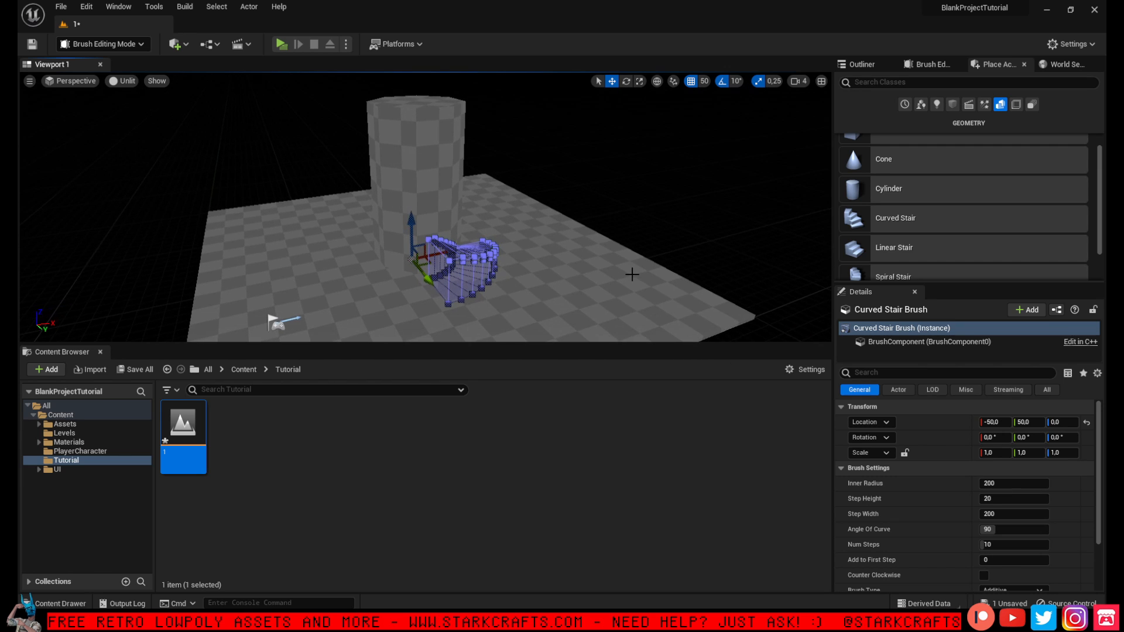
Set the curved stair's step height to 48 and its step width to 174
scroll(990, 528, down, 1)
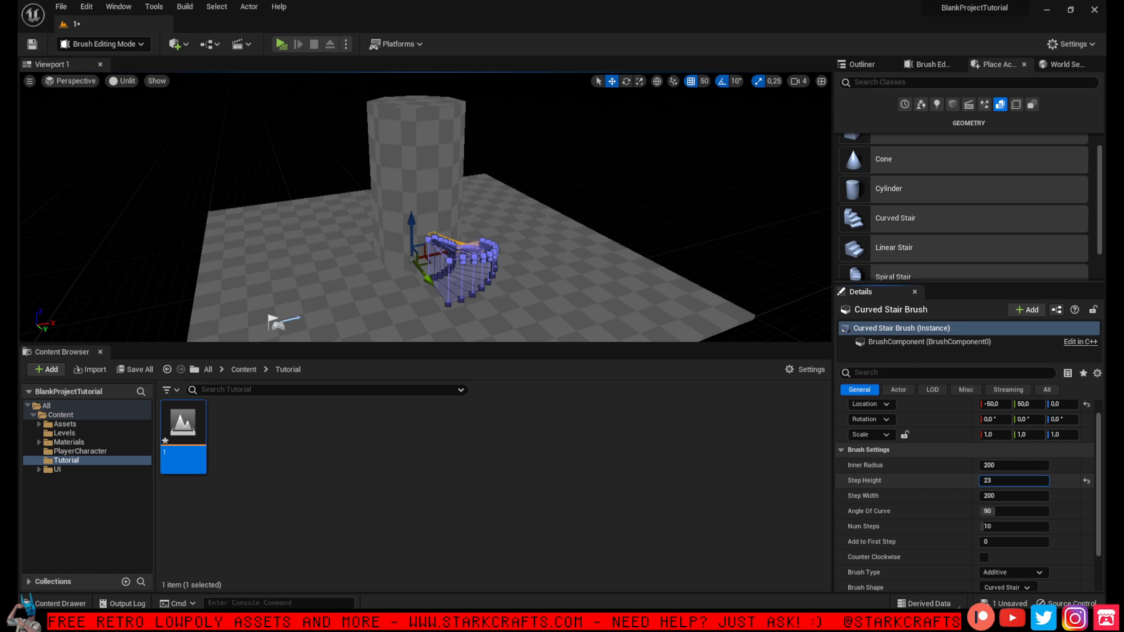
mouse_move(1007, 480)
mouse_down()
mouse_move(1030, 479)
mouse_move(1018, 480)
mouse_up()
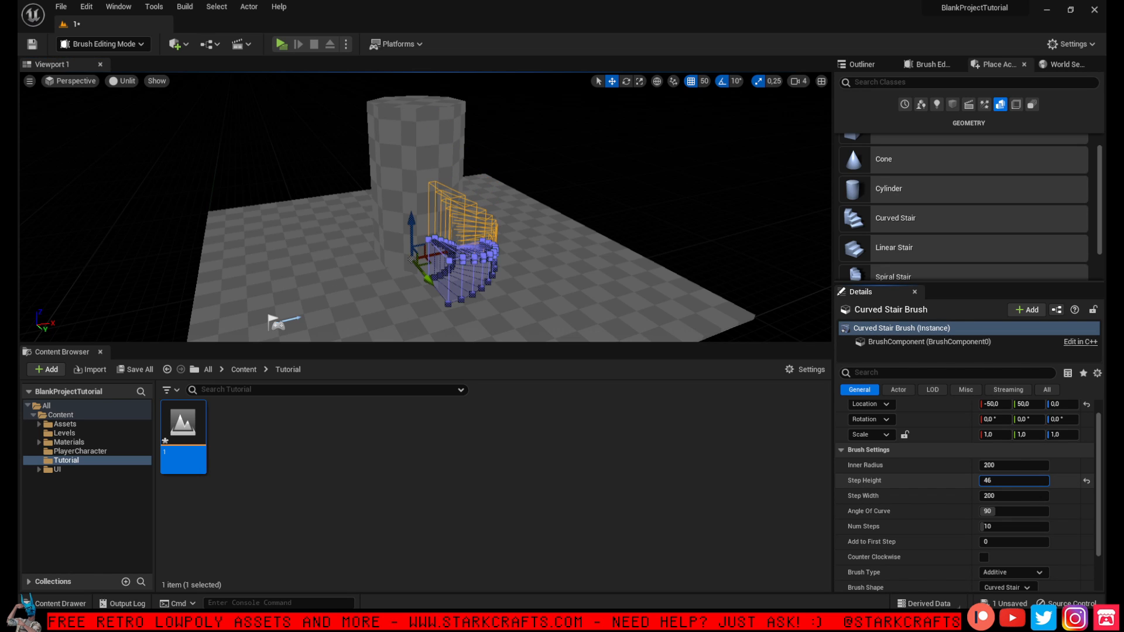
drag(995, 481, 993, 480)
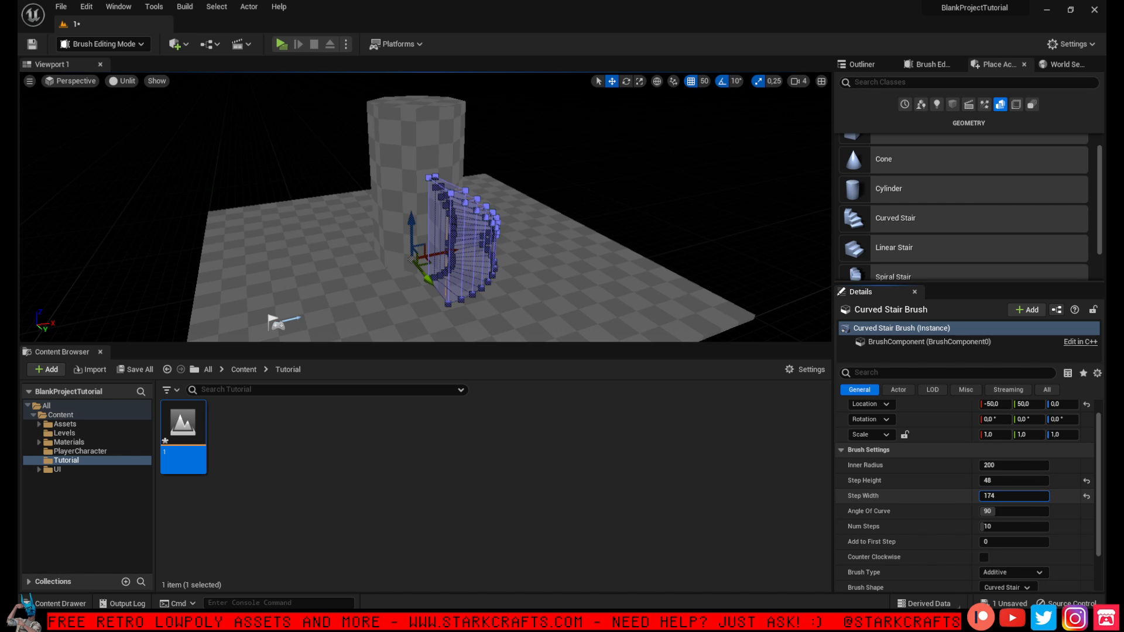
Shift the curved stair along the Y axis to Y 0
key(d)
right_drag(526, 222, 310, 224)
right_drag(506, 299, 435, 324)
drag(475, 275, 485, 280)
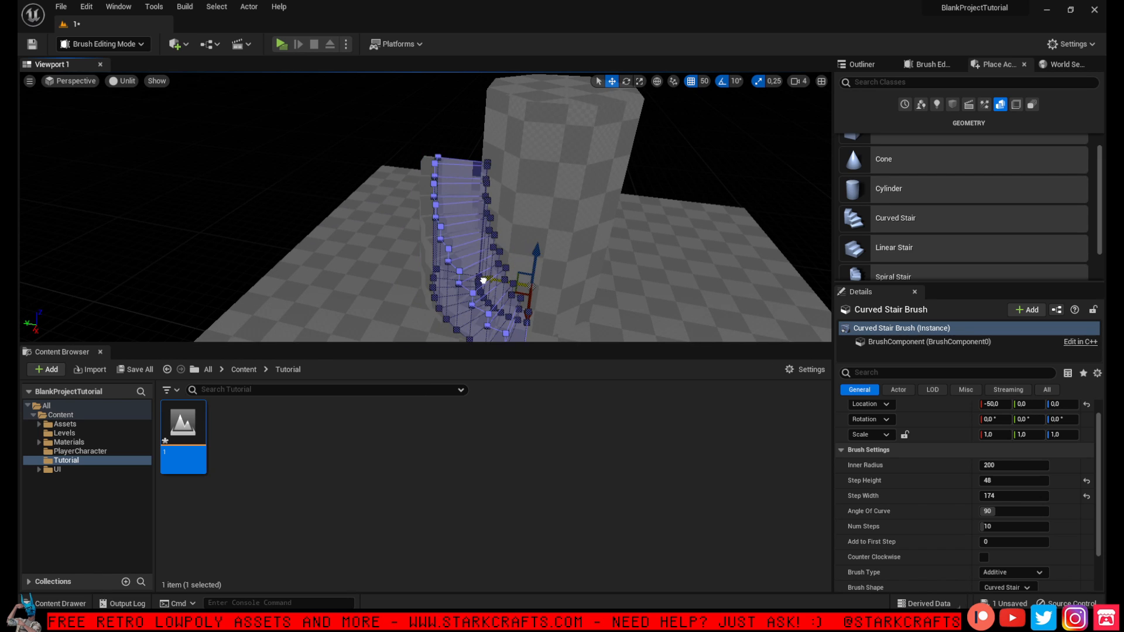
Deselect the curved stair and examine from several sides how it wraps around the cylinder
click(342, 119)
key(a)
mouse_move(341, 118)
right_down()
mouse_move(378, 141)
mouse_move(454, 132)
mouse_move(509, 105)
mouse_move(594, 122)
right_up()
key(w)
key(s)
key(w)
key(a)
key(d)
right_drag(378, 172, 377, 172)
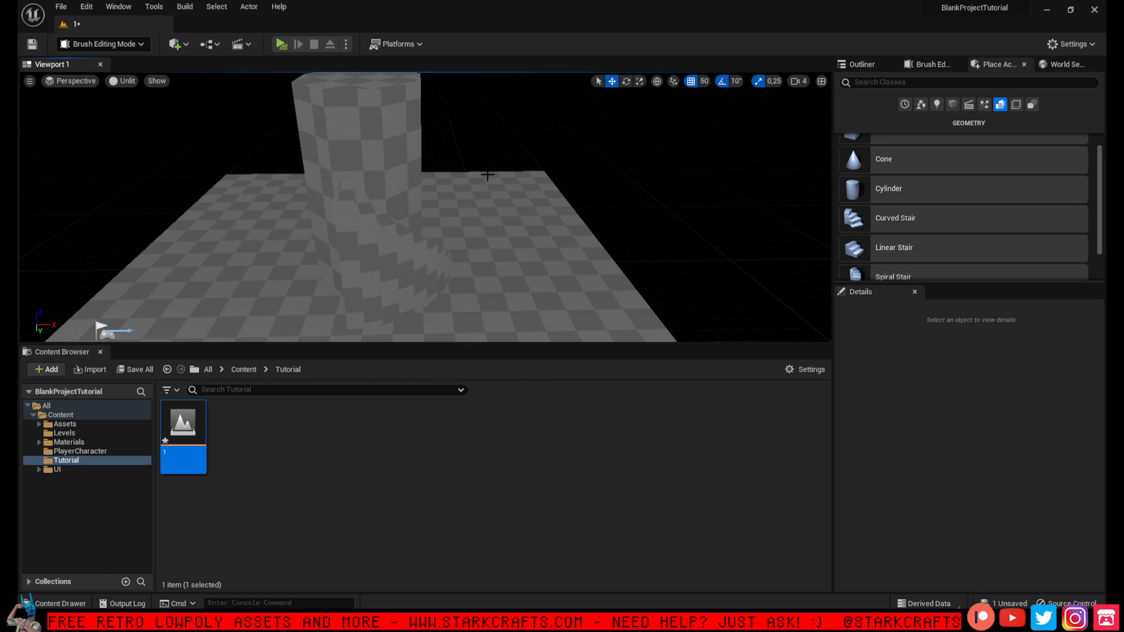
key(d)
right_drag(488, 177, 429, 187)
Select the curved stair brush and mirror it along the X axis
click(381, 276)
key(a)
mouse_move(381, 275)
right_down()
mouse_move(422, 269)
mouse_move(358, 272)
mouse_move(391, 278)
mouse_move(381, 277)
right_up()
key(s)
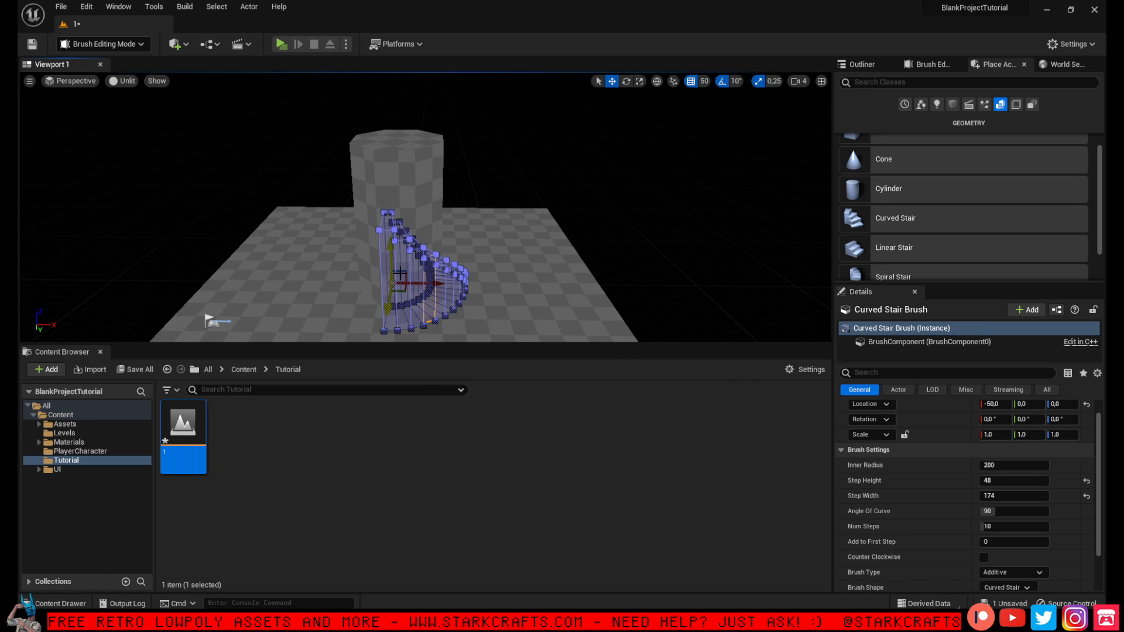
right_click(413, 282)
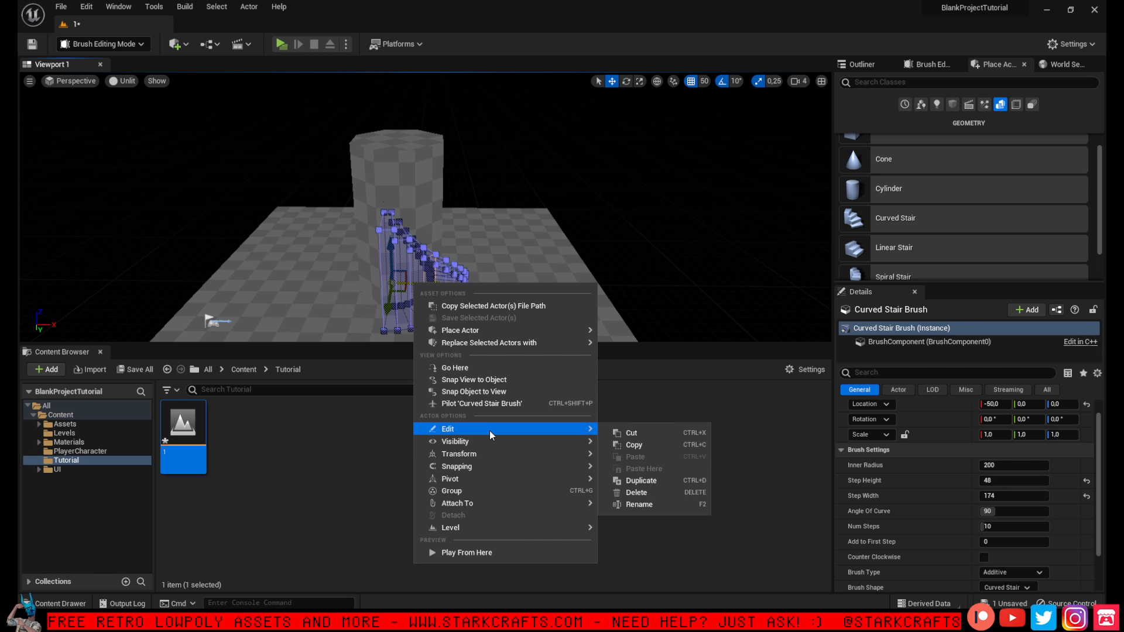
mouse_move(465, 452)
click(636, 472)
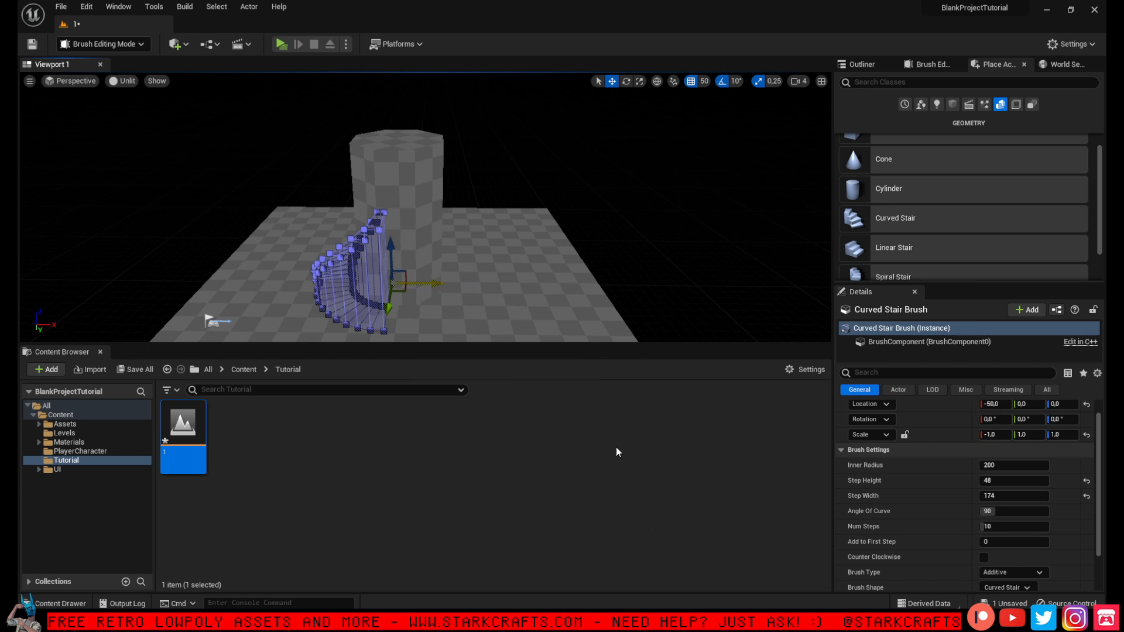
Place a box brush on the floor beside the curved stair
key(a)
right_drag(391, 297, 565, 316)
key(d)
right_drag(364, 253, 281, 262)
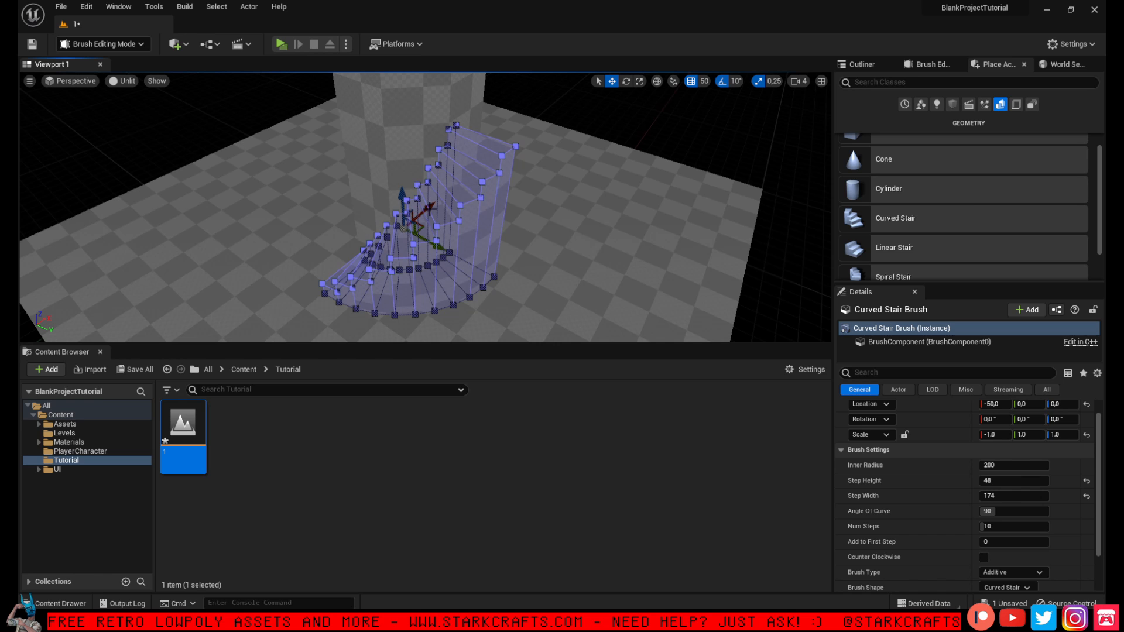
scroll(897, 173, up, 1)
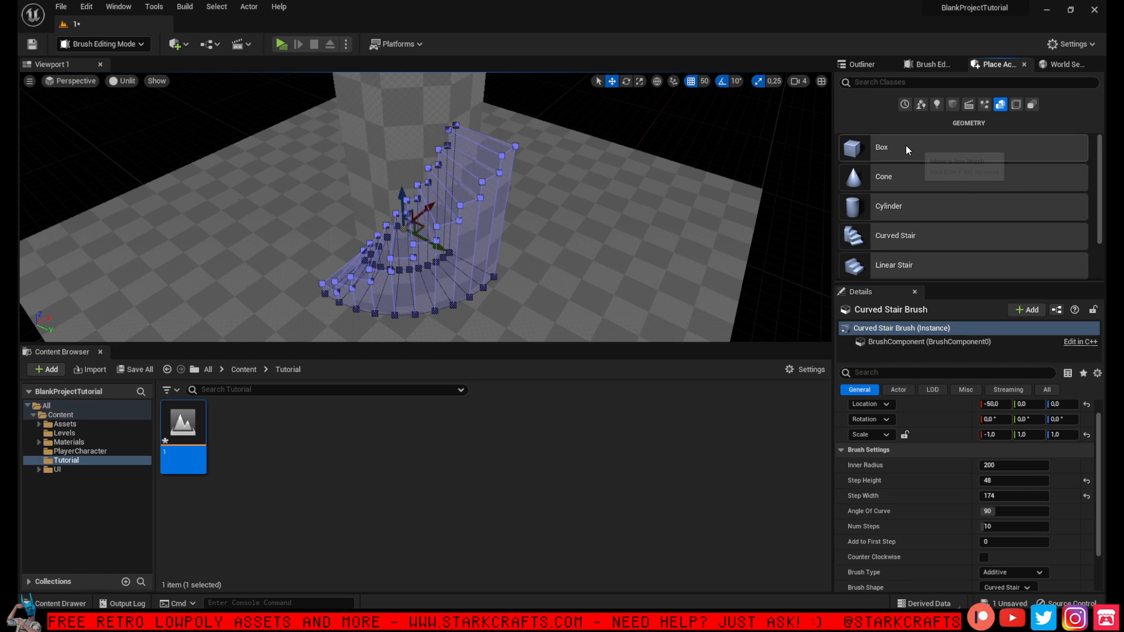
drag(905, 145, 714, 184)
Move the box brush against the high end of the curved stair, at X 50, Y 300, Z 100
drag(526, 233, 541, 232)
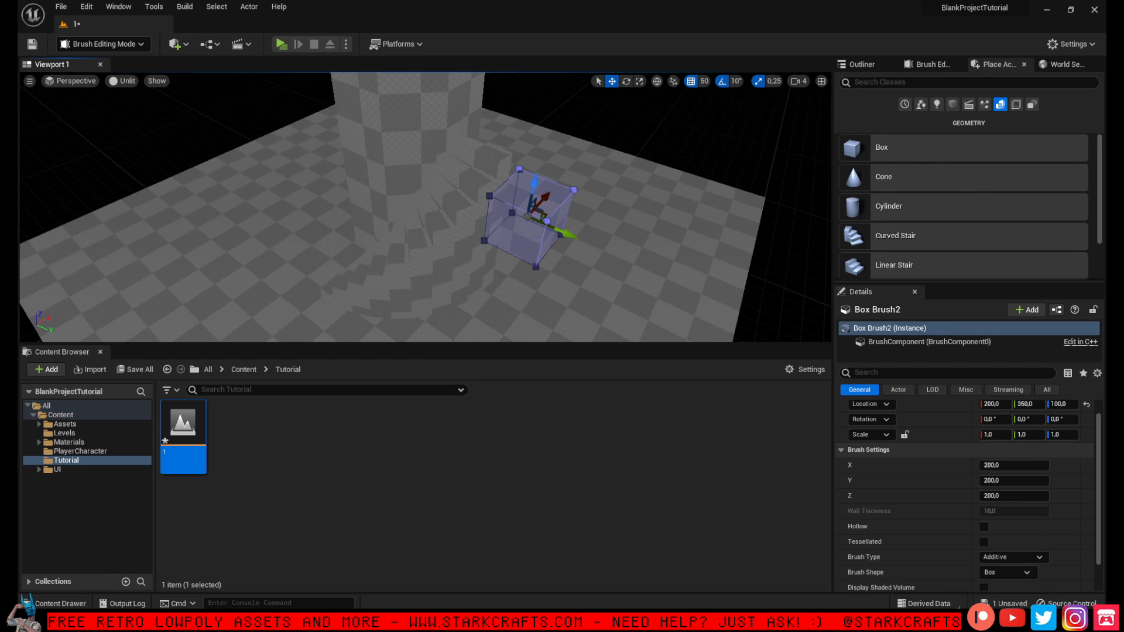
key(d)
right_drag(476, 268, 380, 278)
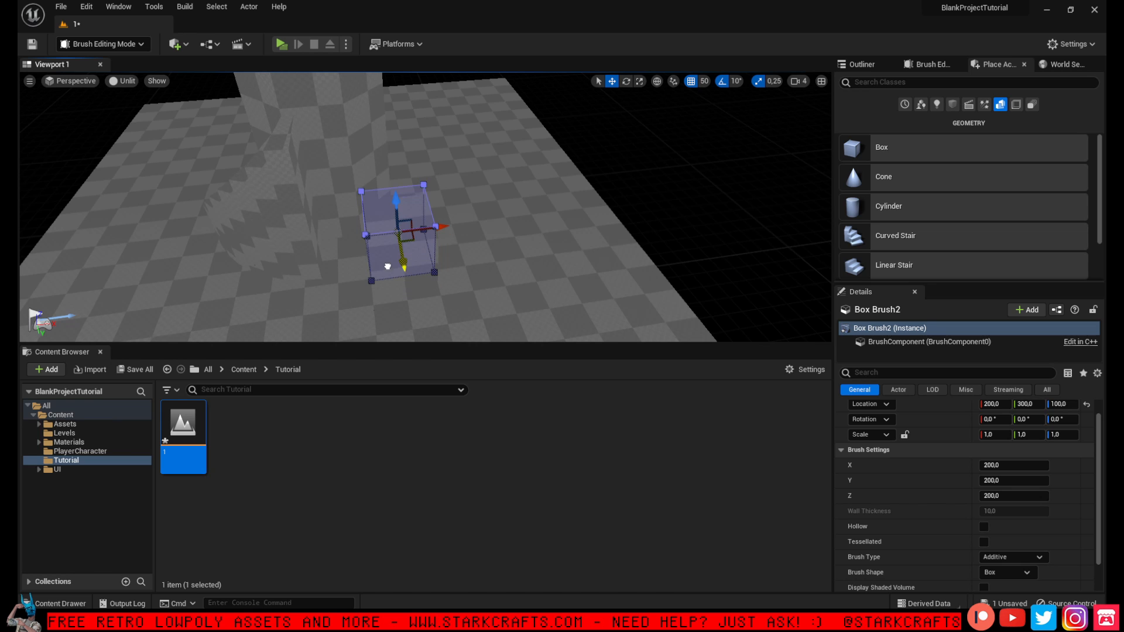
mouse_move(443, 225)
mouse_down()
mouse_move(385, 230)
mouse_move(397, 236)
mouse_up()
key(d)
mouse_move(404, 240)
right_down()
mouse_move(386, 225)
mouse_move(317, 231)
mouse_move(207, 106)
right_up()
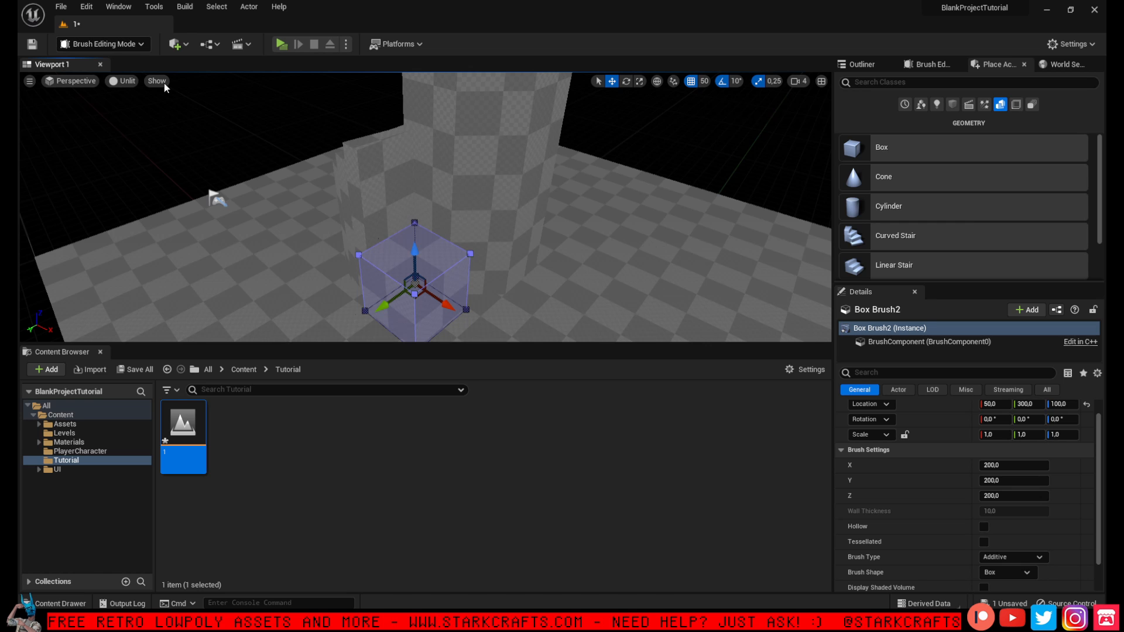
Raise the box brush's top face to about the height of the cylinder's top, forming a tall column beside the stair
click(429, 255)
drag(415, 220, 415, 89)
key(a)
right_drag(415, 89, 509, 76)
right_drag(327, 202, 364, 201)
key(s)
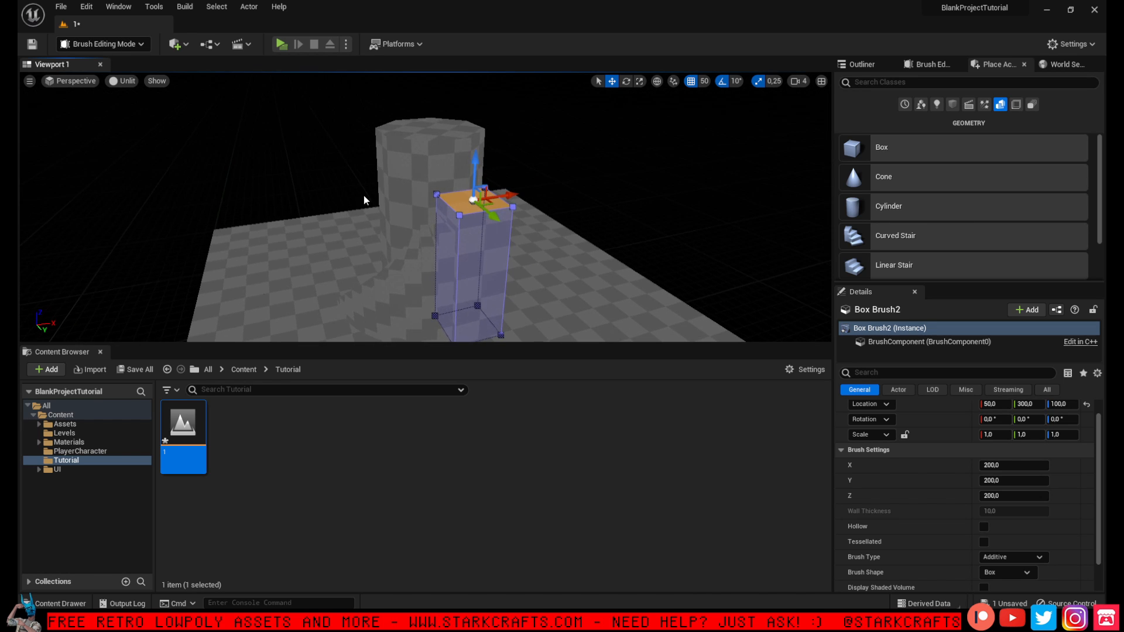
drag(475, 137, 476, 95)
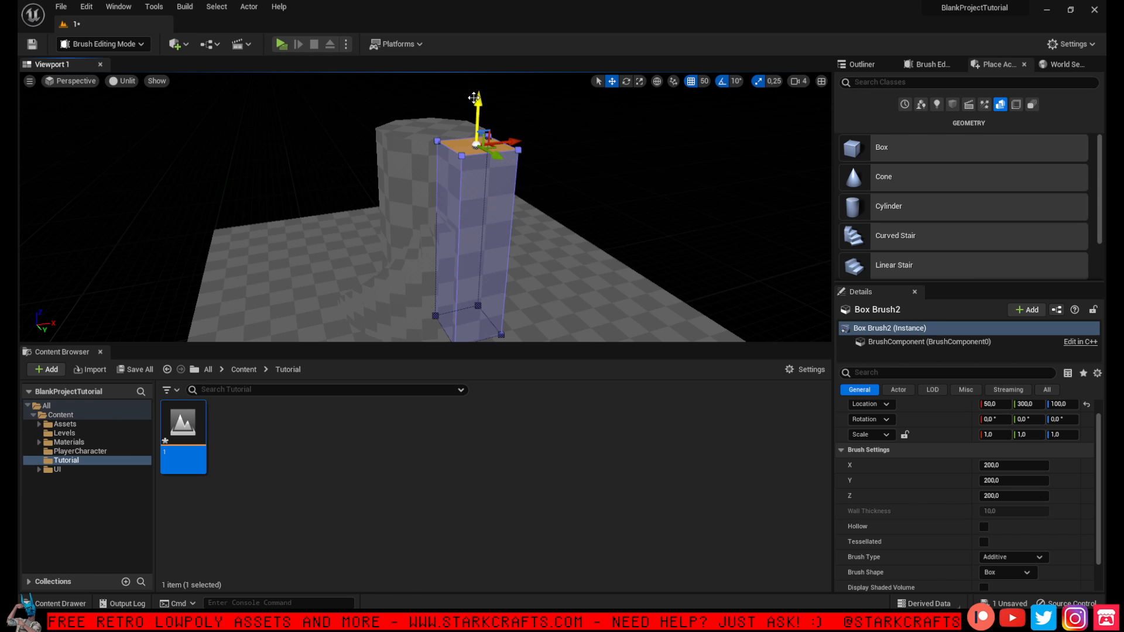
Release the tall box's top face and set the position grid snap size to 10
key(a)
right_drag(476, 95, 609, 98)
key(w)
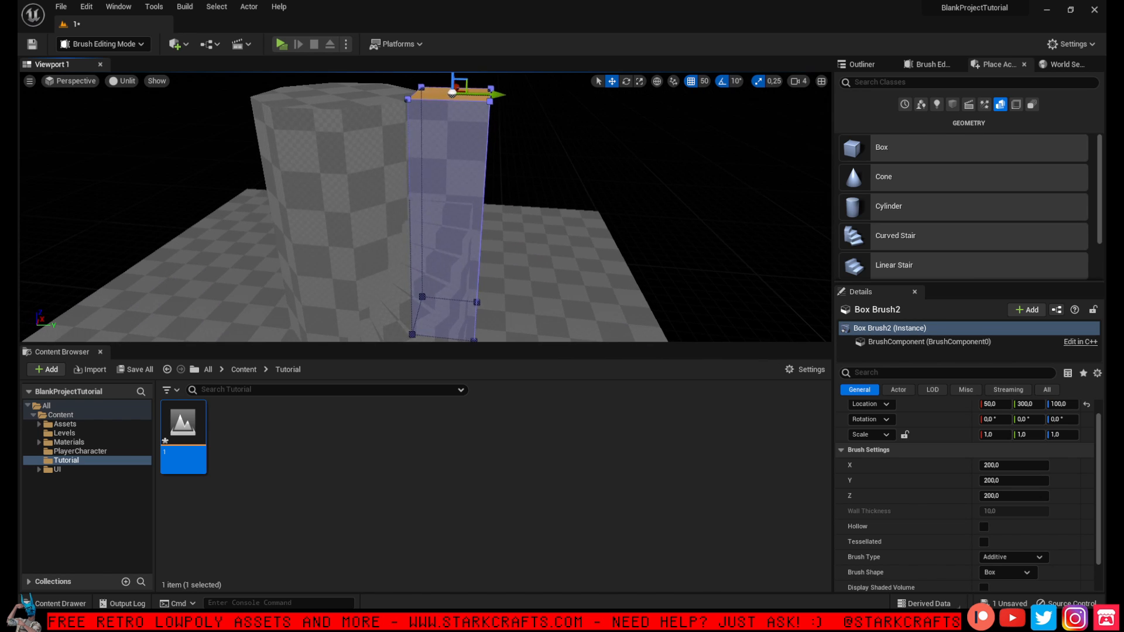
click(494, 88)
click(468, 246)
drag(490, 297, 484, 295)
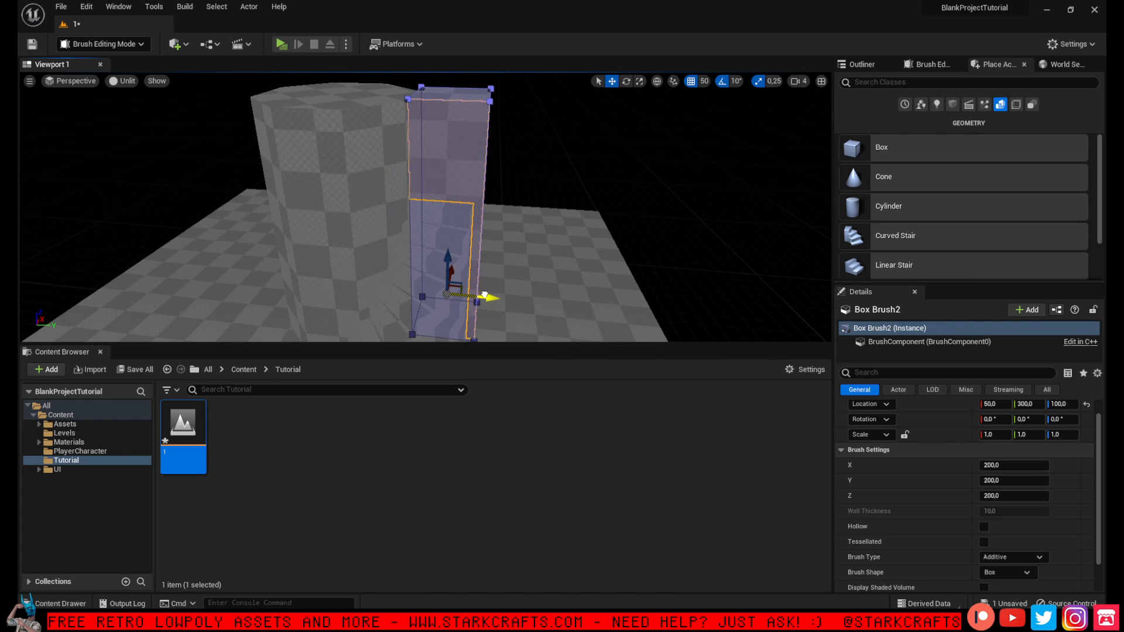
click(691, 82)
click(704, 82)
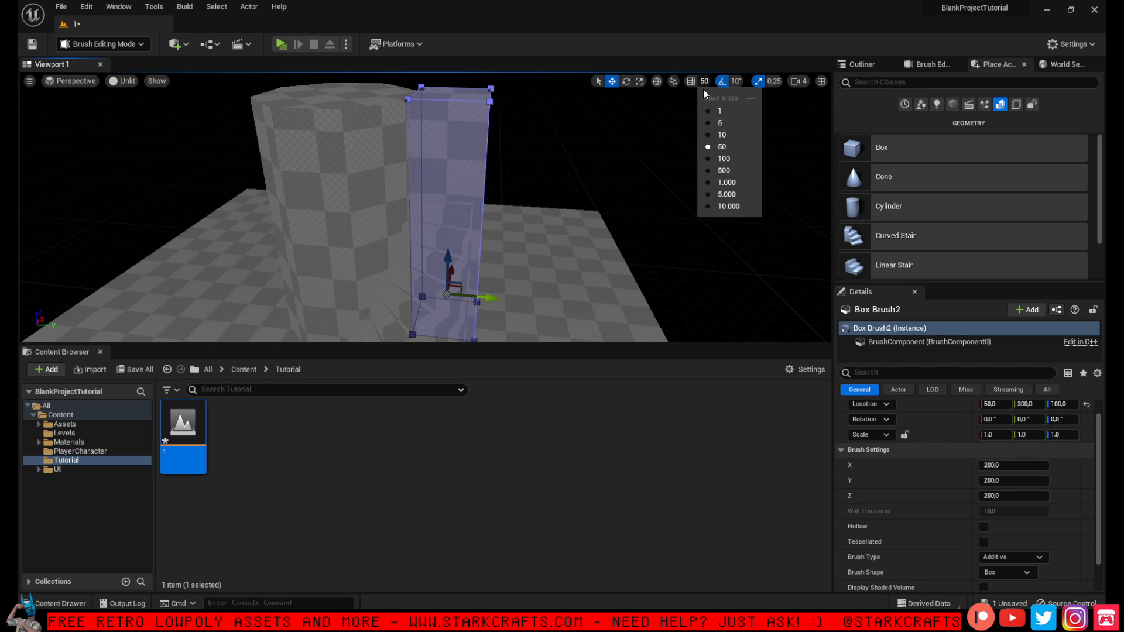
click(726, 135)
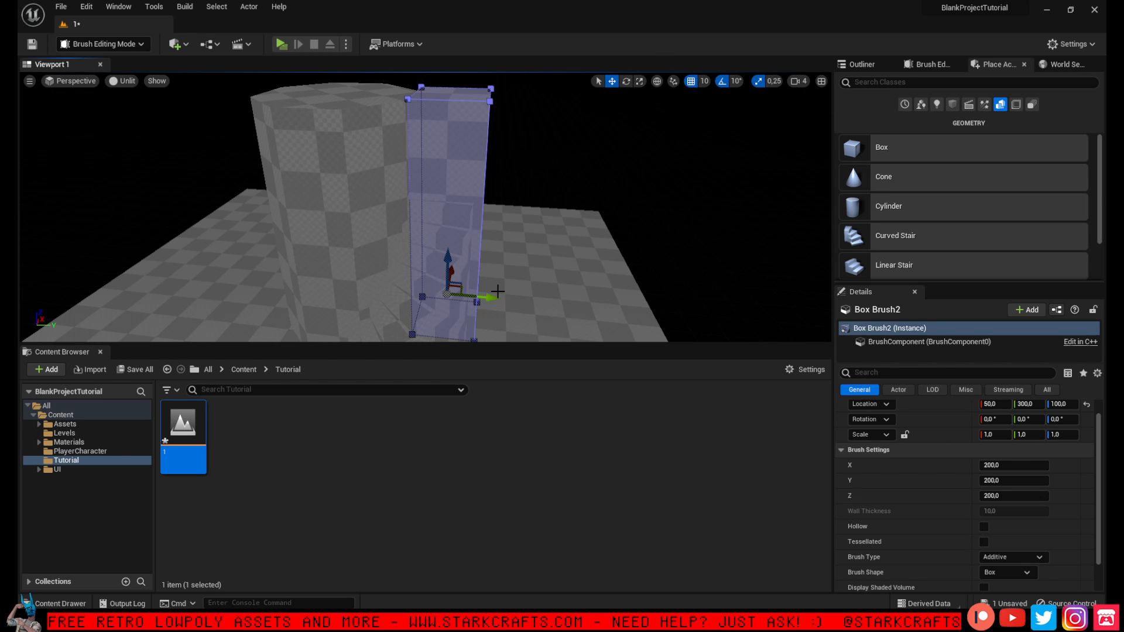
Nudge the tall box brush into line with the curved stair's upper end and deselect it
drag(497, 295, 487, 288)
mouse_move(487, 288)
right_down()
mouse_move(524, 287)
mouse_move(464, 258)
right_up()
drag(431, 293, 442, 297)
mouse_move(454, 268)
right_down()
mouse_move(420, 220)
mouse_move(430, 222)
mouse_move(398, 216)
mouse_move(467, 231)
right_up()
click(551, 199)
right_drag(550, 199, 555, 206)
Place another box brush beside the tower at X 210, Y 650 and raise it to Z 330
drag(905, 159, 509, 300)
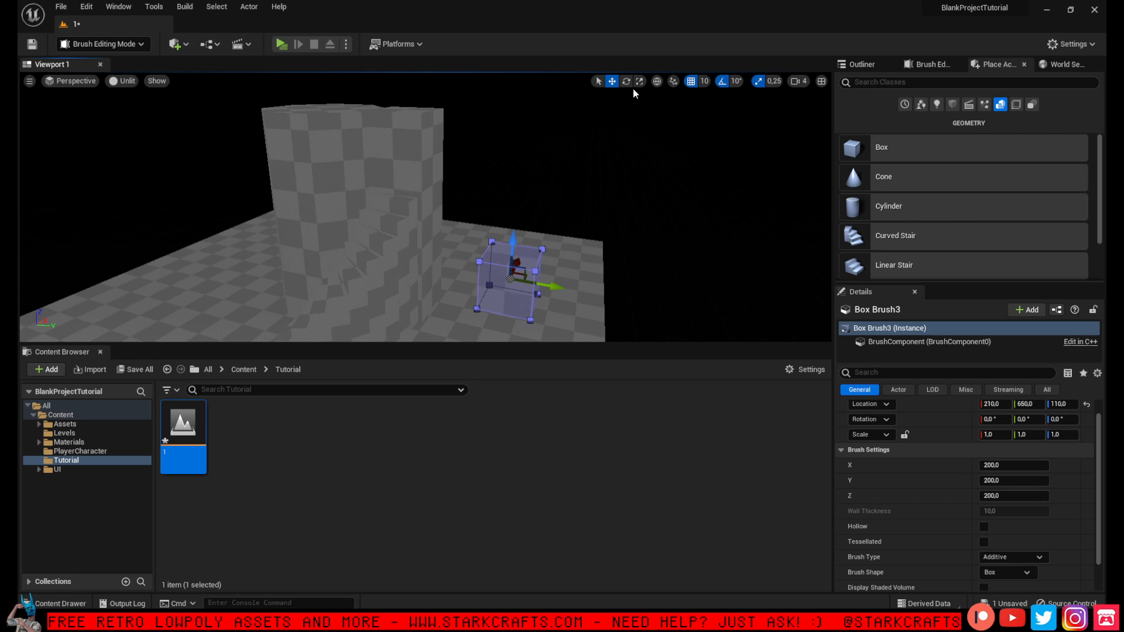
mouse_move(518, 287)
right_down()
mouse_move(519, 310)
mouse_move(525, 274)
right_up()
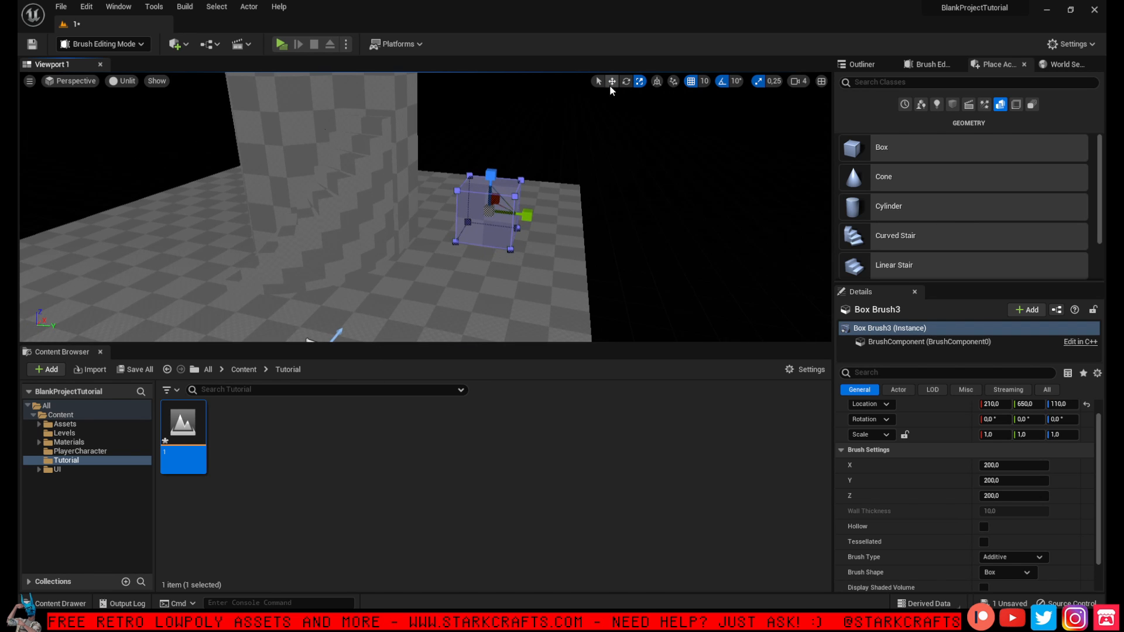
drag(493, 185, 496, 125)
right_drag(495, 125, 498, 102)
key(s)
key(w)
right_drag(501, 203, 501, 196)
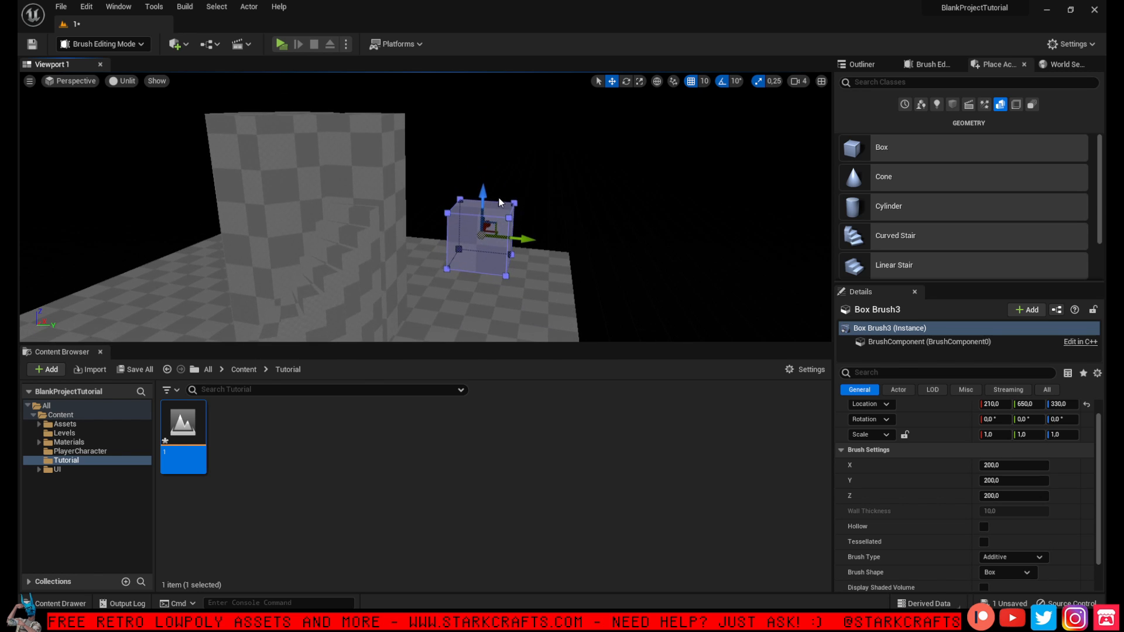
Raise the new box brush to Z 490 and shift it along the Y axis to Y 260, in front of the tall box
drag(485, 199, 485, 156)
drag(522, 197, 406, 190)
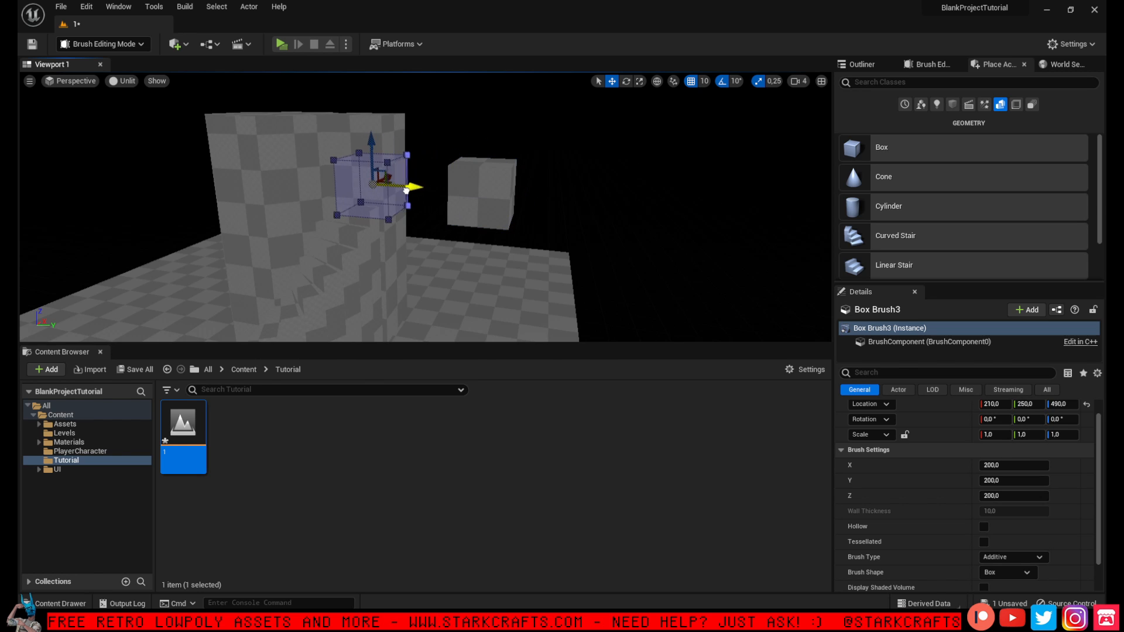
key(a)
right_drag(393, 188, 414, 182)
key(w)
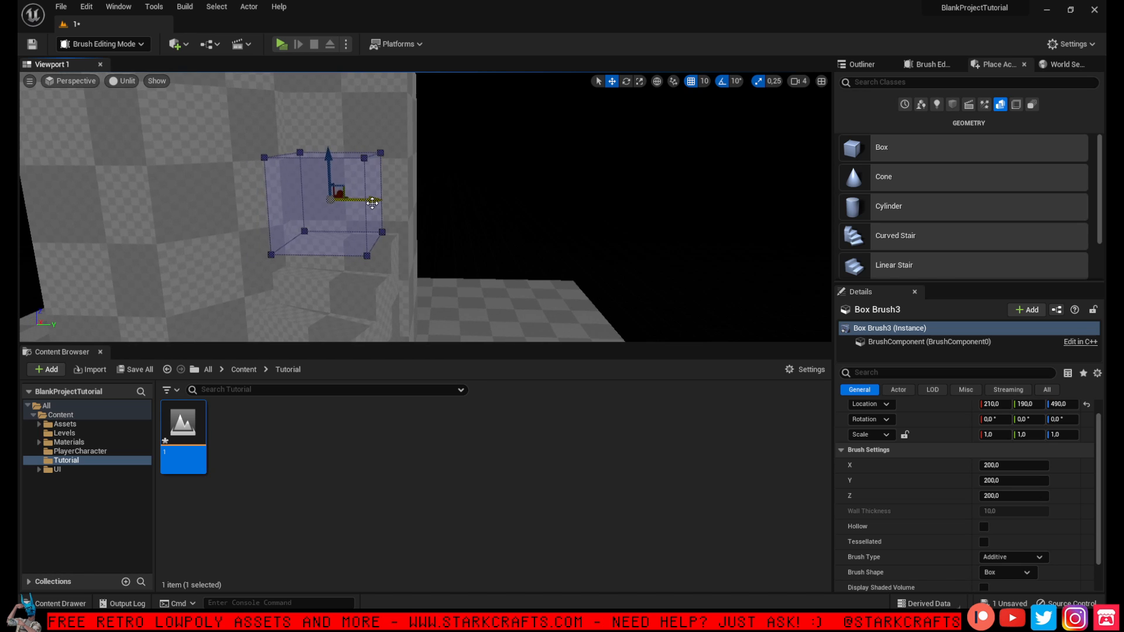
drag(373, 201, 400, 204)
Slide the new box brush along the X axis to X -90, into the tower
key(d)
right_drag(404, 207, 402, 215)
drag(396, 221, 325, 220)
right_drag(325, 220, 337, 220)
key(a)
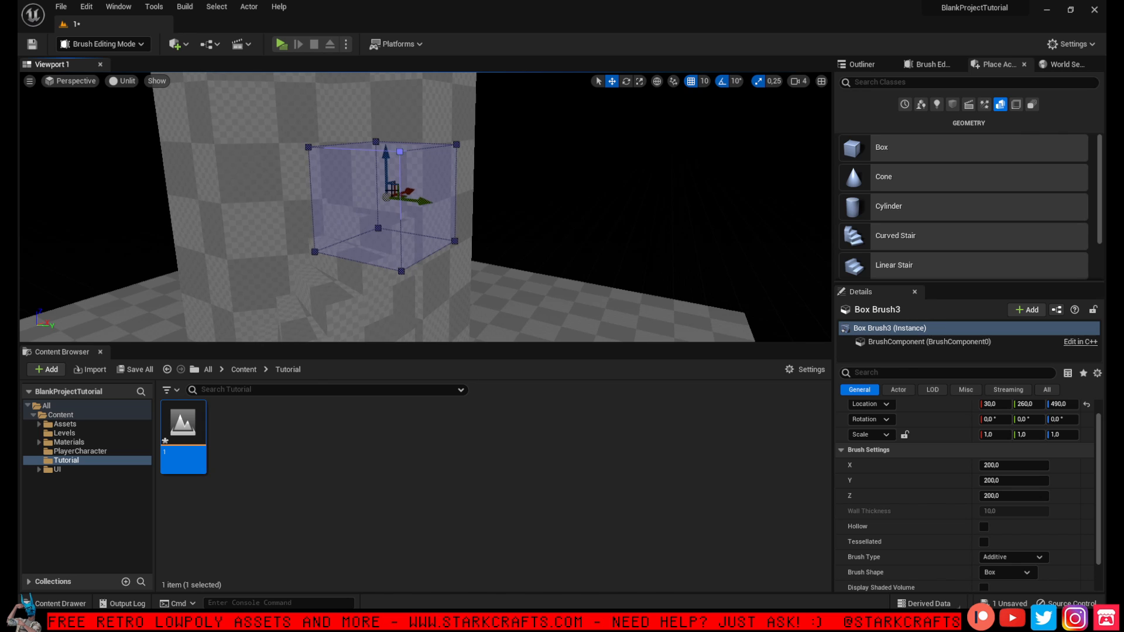
drag(412, 191, 350, 176)
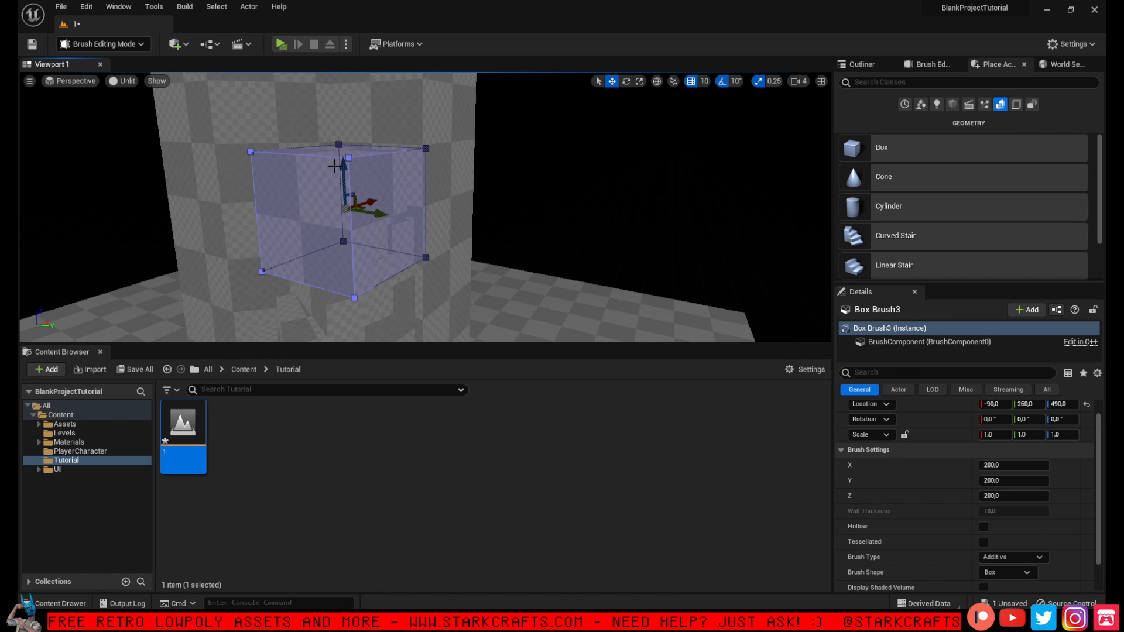
Raise the new box brush to Z 600 and shift it along the X axis to X 10
right_drag(335, 166, 335, 164)
key(w)
drag(319, 151, 319, 110)
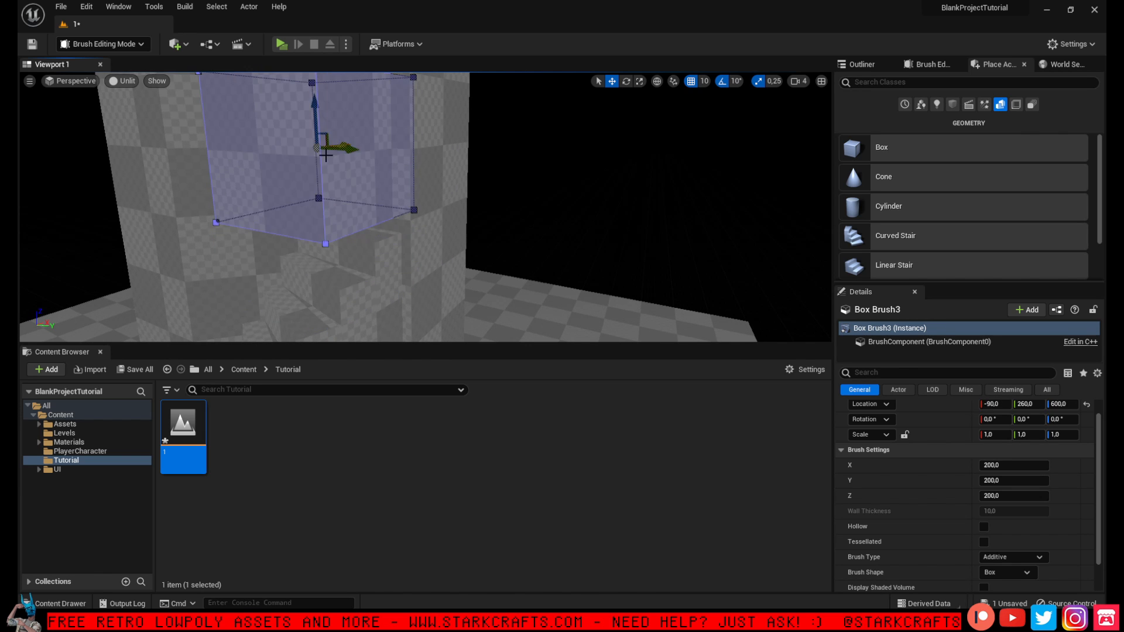
mouse_move(319, 110)
right_down()
mouse_move(252, 111)
mouse_move(311, 112)
mouse_move(329, 164)
right_up()
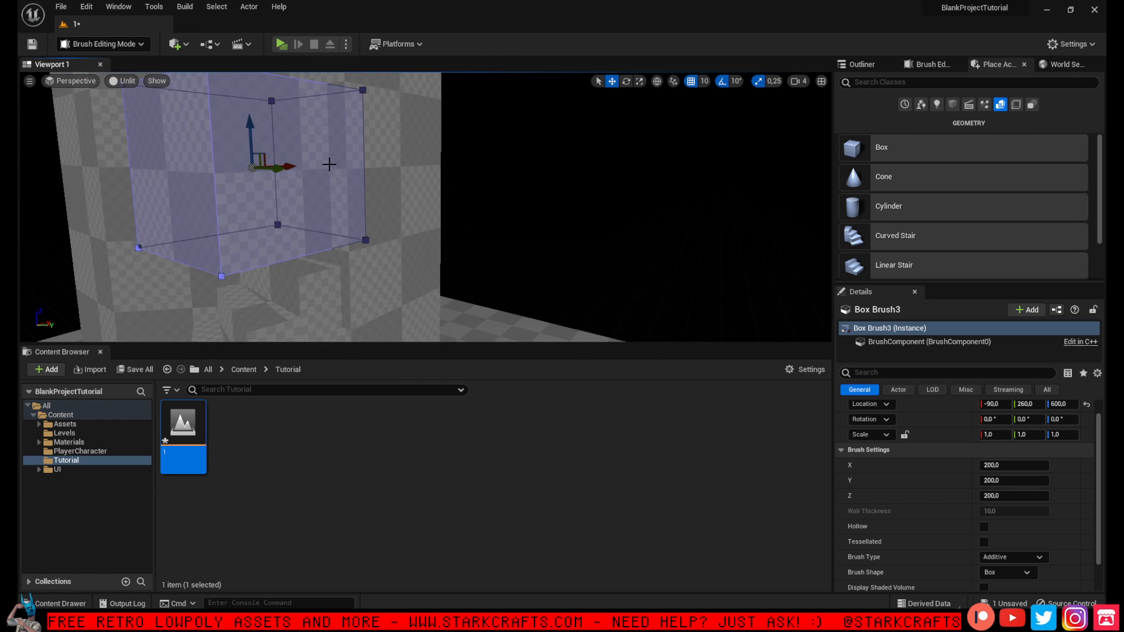
drag(287, 165, 342, 165)
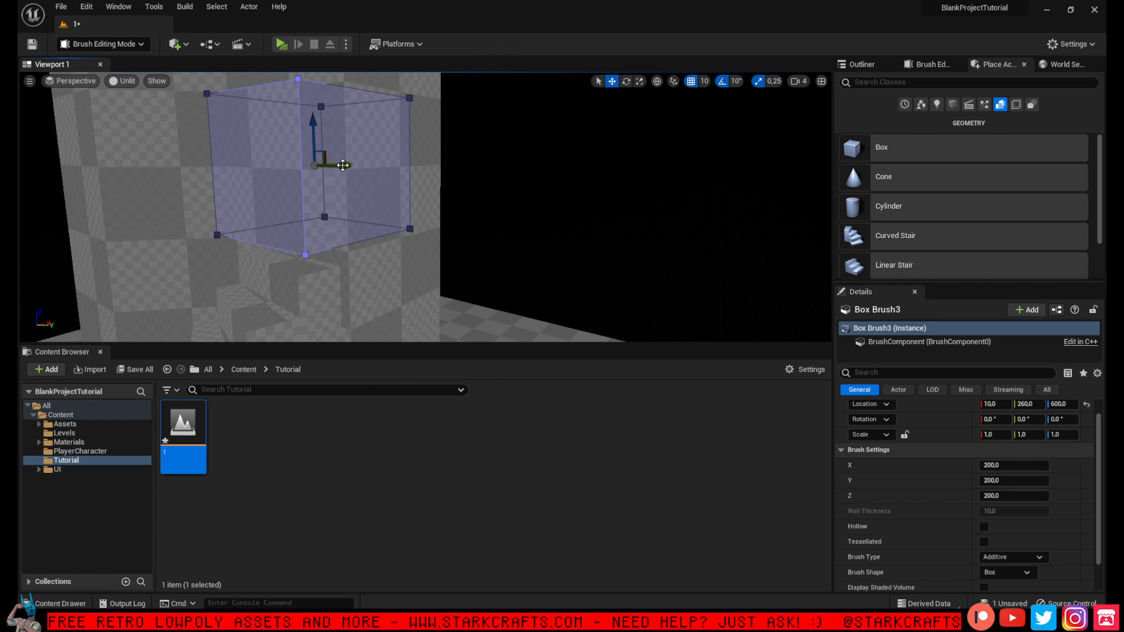
Narrow the new box brush to a Y scale of 0.75 and move it to Y 290 above the top stair
right_drag(585, 240, 545, 234)
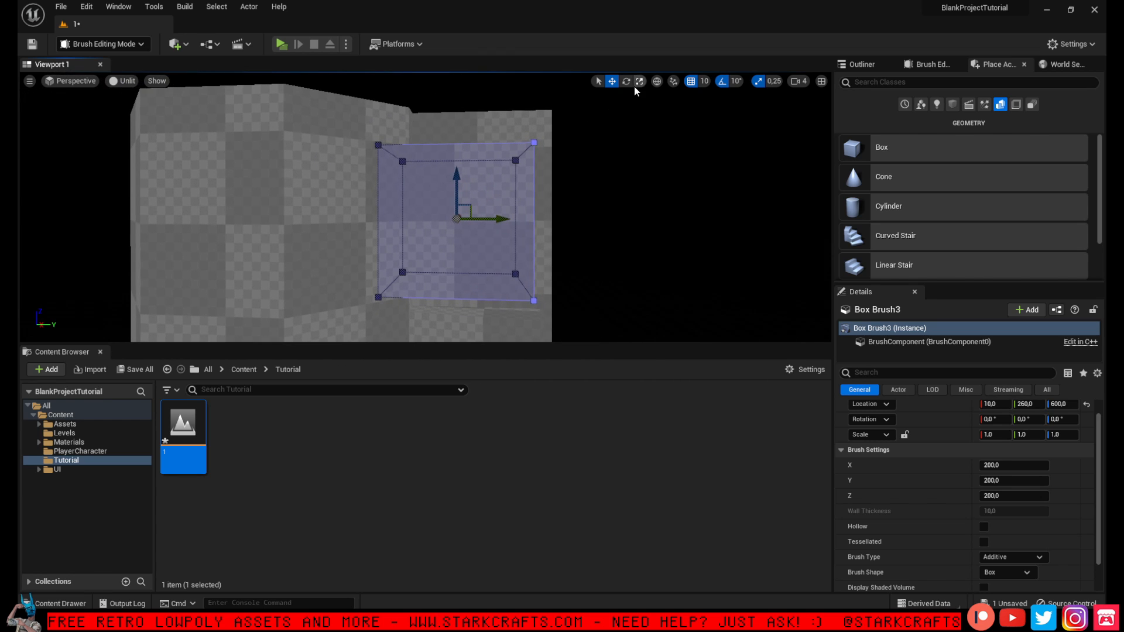
key(r)
mouse_move(497, 224)
mouse_down()
mouse_move(463, 222)
mouse_move(524, 182)
mouse_up()
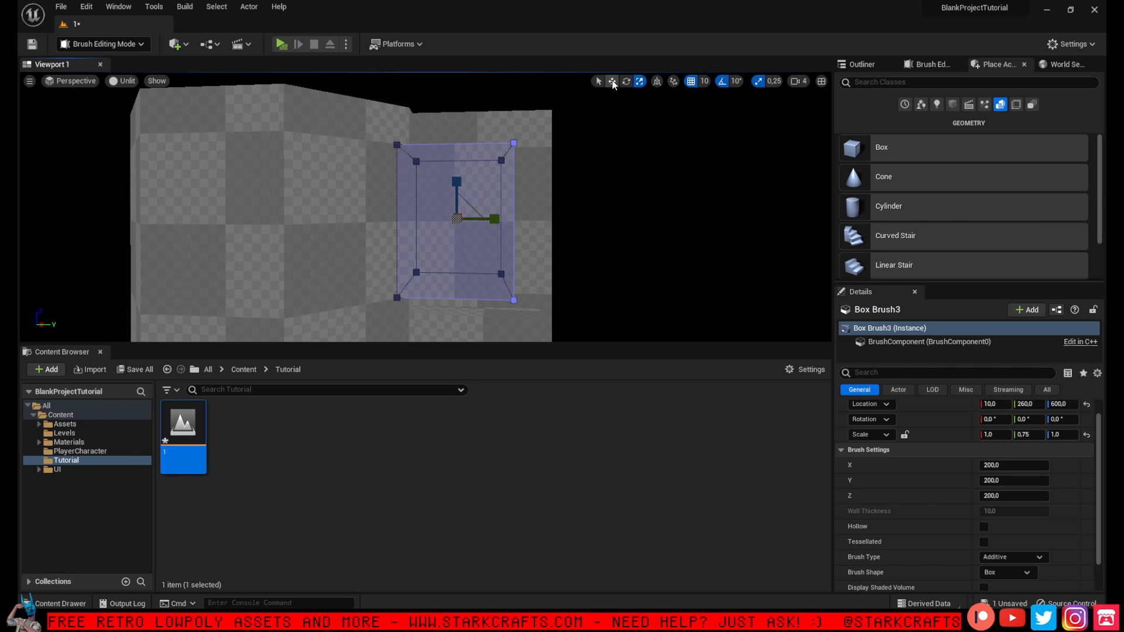
mouse_move(476, 225)
right_down()
mouse_move(495, 225)
mouse_move(482, 225)
right_up()
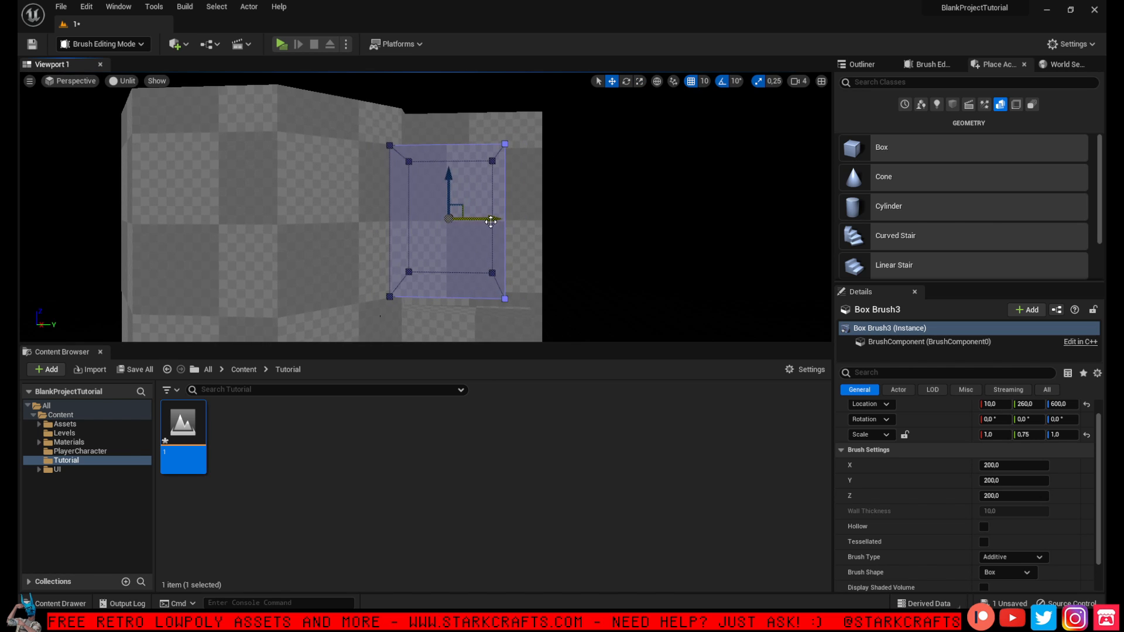
drag(490, 220, 522, 223)
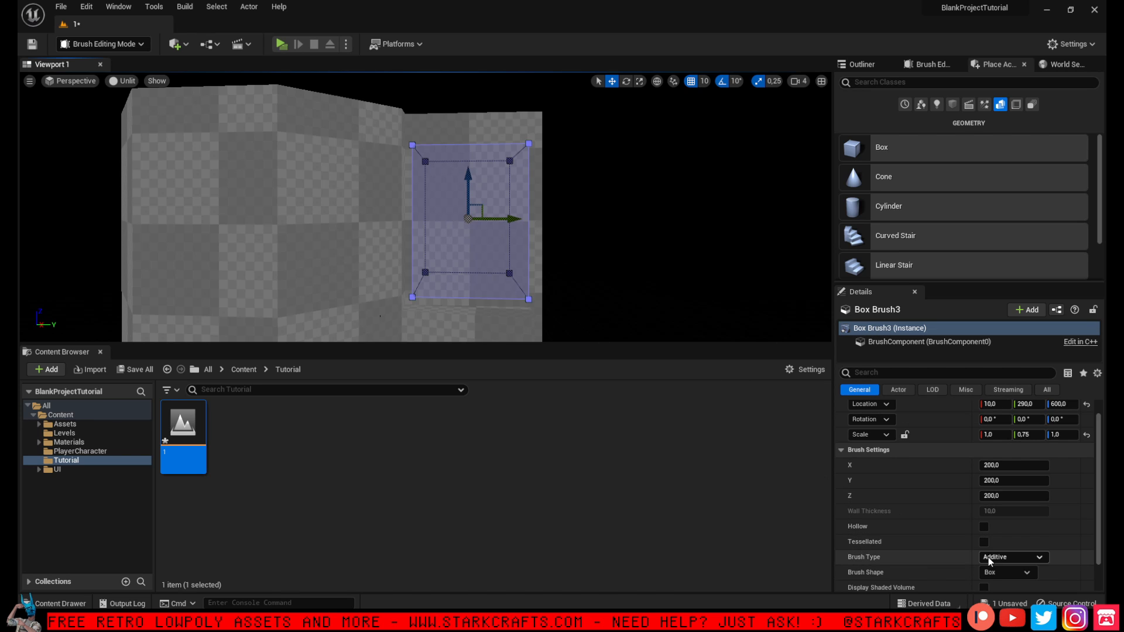
Make the new box brush subtractive, nudge it so it cuts a doorway into the tall box, and deselect it
click(1023, 557)
click(1002, 573)
mouse_move(669, 208)
right_down()
mouse_move(655, 208)
mouse_move(708, 215)
mouse_move(655, 234)
mouse_move(651, 210)
right_up()
drag(509, 200, 520, 198)
mouse_move(520, 198)
right_down()
mouse_move(640, 191)
mouse_move(627, 234)
mouse_move(629, 219)
right_up()
click(644, 196)
right_drag(450, 302, 468, 316)
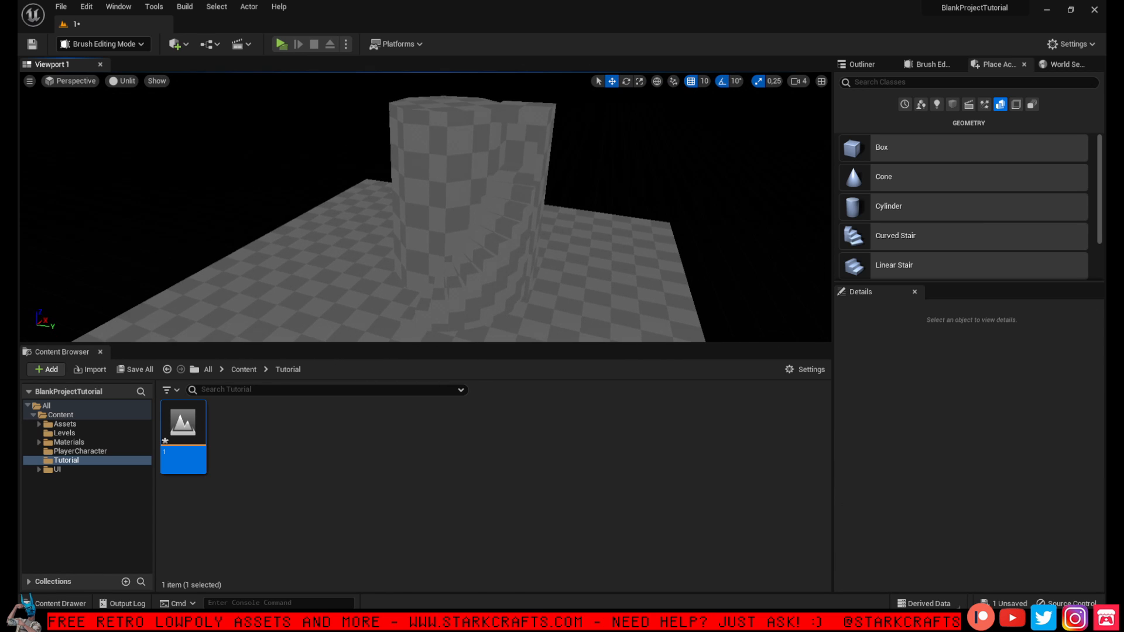
Place a point light in the doorway opening at the top of the stairs and focus the view on it
click(935, 106)
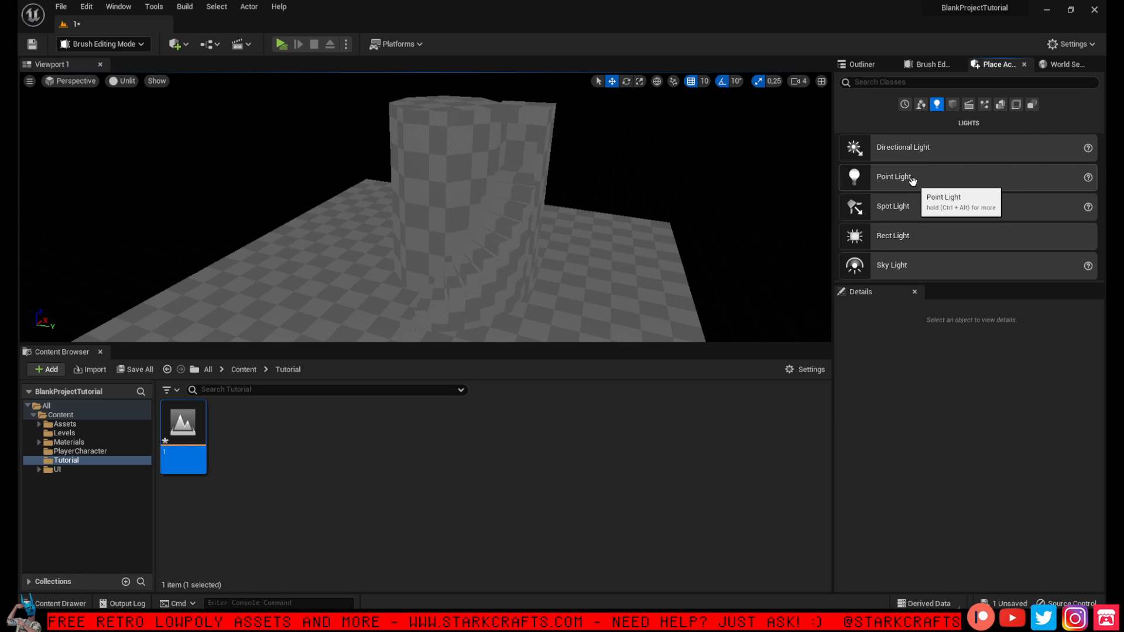
drag(912, 181, 517, 173)
key(f)
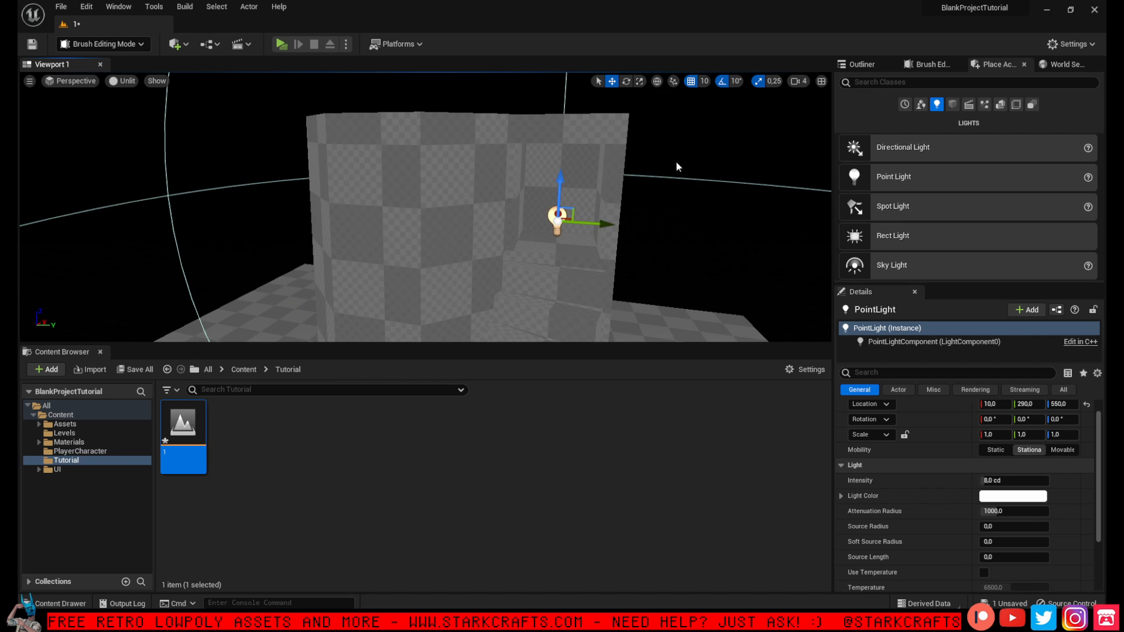
Reduce the point light's attenuation radius to the area around the doorway and open its light color for editing
drag(998, 511, 939, 511)
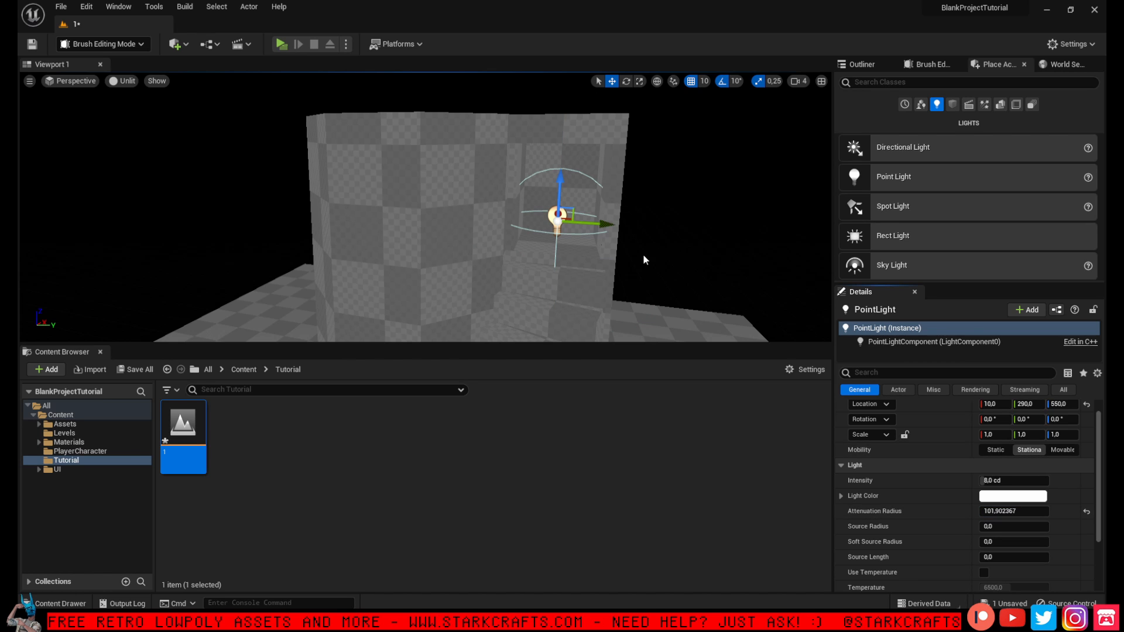
mouse_move(1000, 511)
mouse_down()
mouse_move(1047, 511)
mouse_move(1022, 511)
mouse_up()
click(1008, 497)
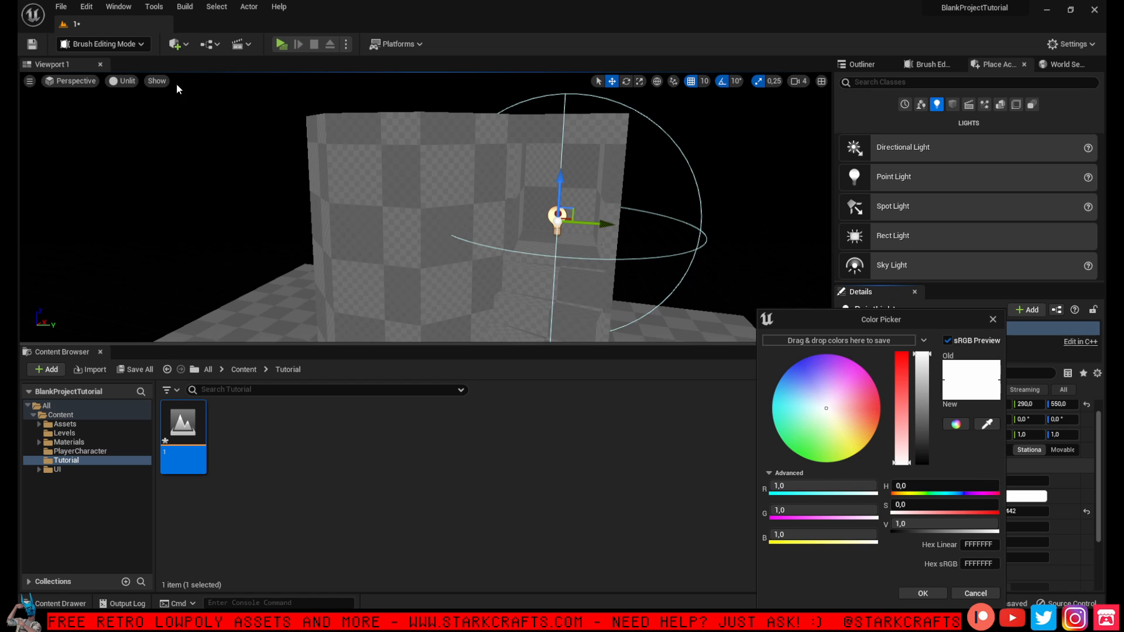
Switch the viewport to Lit shading and raise the point light to Z 630 inside the doorway
click(123, 80)
click(150, 113)
right_drag(570, 241, 517, 244)
drag(516, 244, 479, 168)
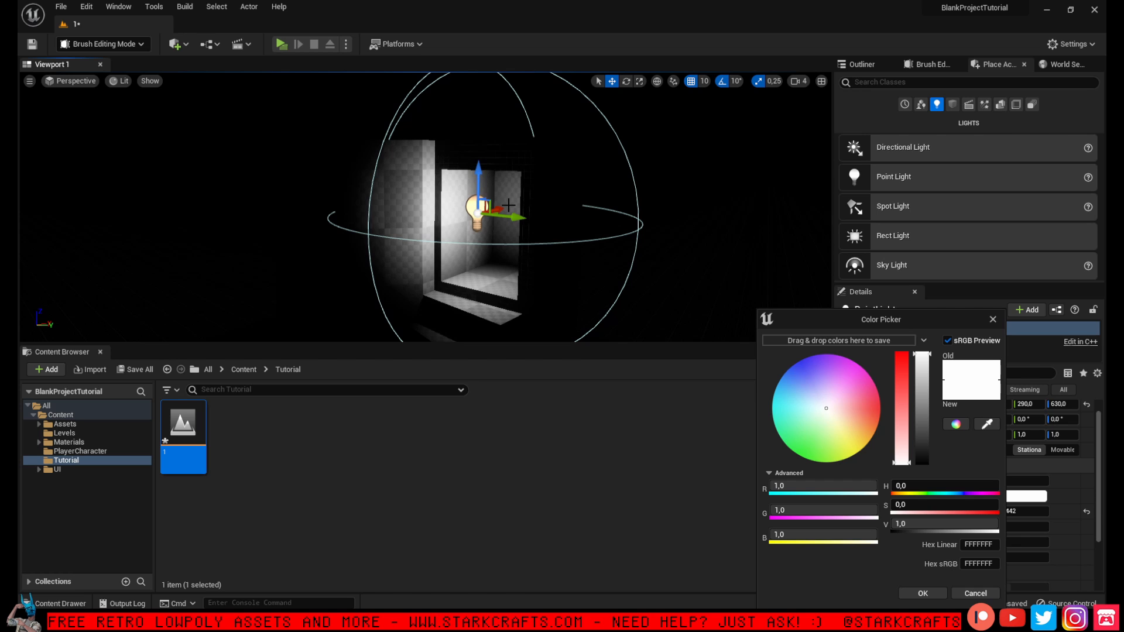
drag(503, 209, 490, 210)
mouse_move(491, 209)
right_down()
mouse_move(507, 220)
mouse_move(497, 230)
right_up()
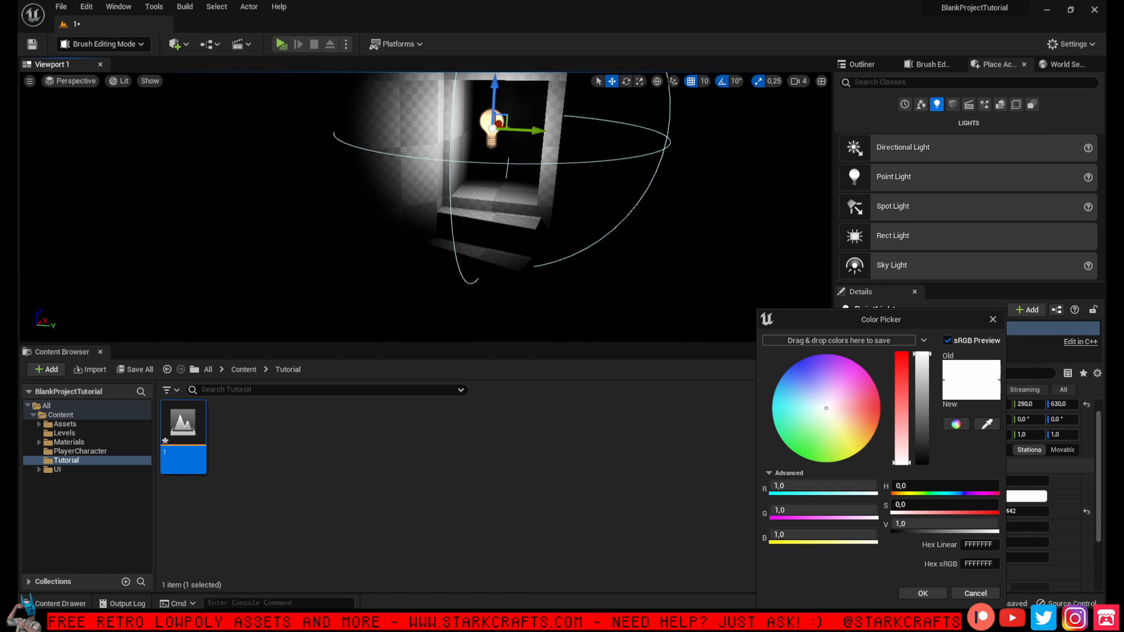
Try a saturated red on the point light, choose a pale yellow light color instead, and apply it
drag(828, 411, 940, 409)
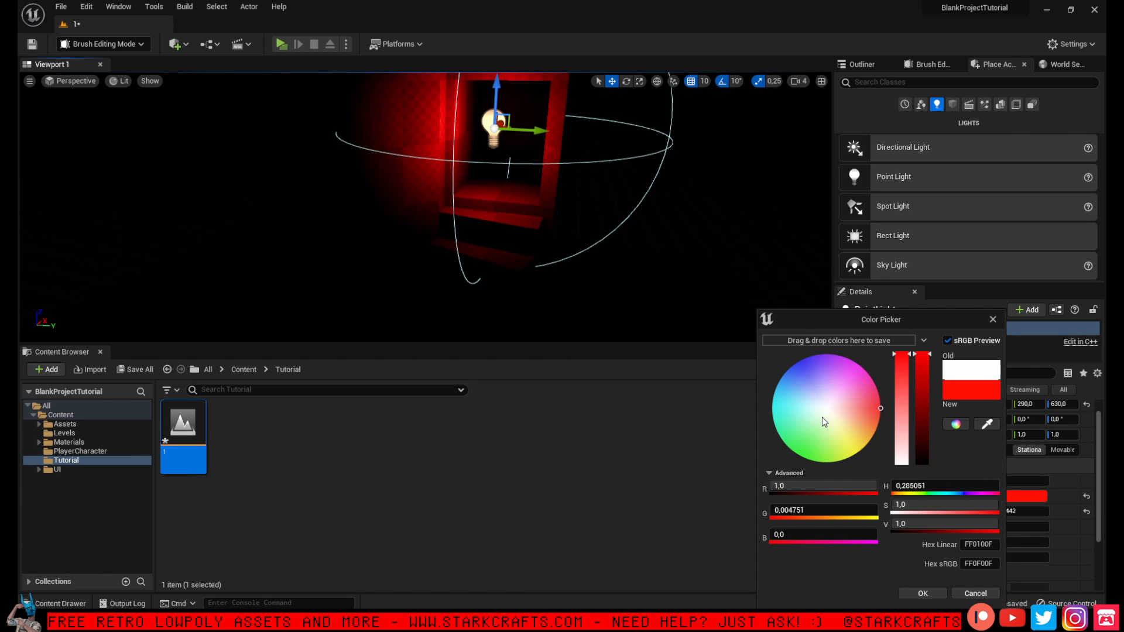
key(s)
mouse_move(632, 246)
right_down()
mouse_move(633, 219)
mouse_move(634, 231)
right_up()
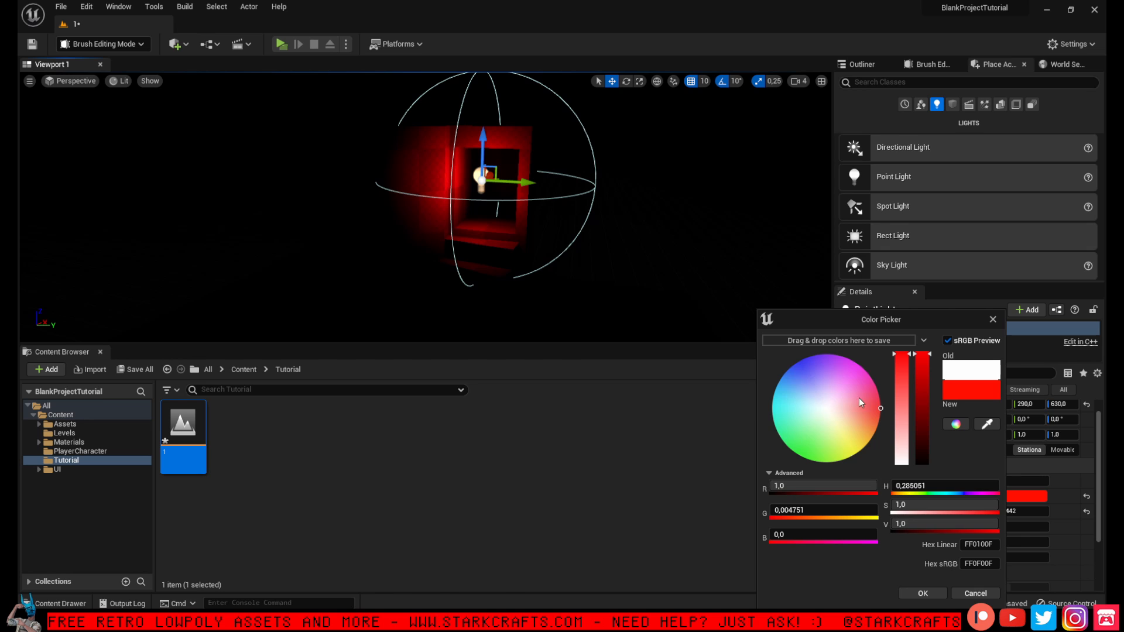
drag(849, 420, 845, 439)
click(838, 423)
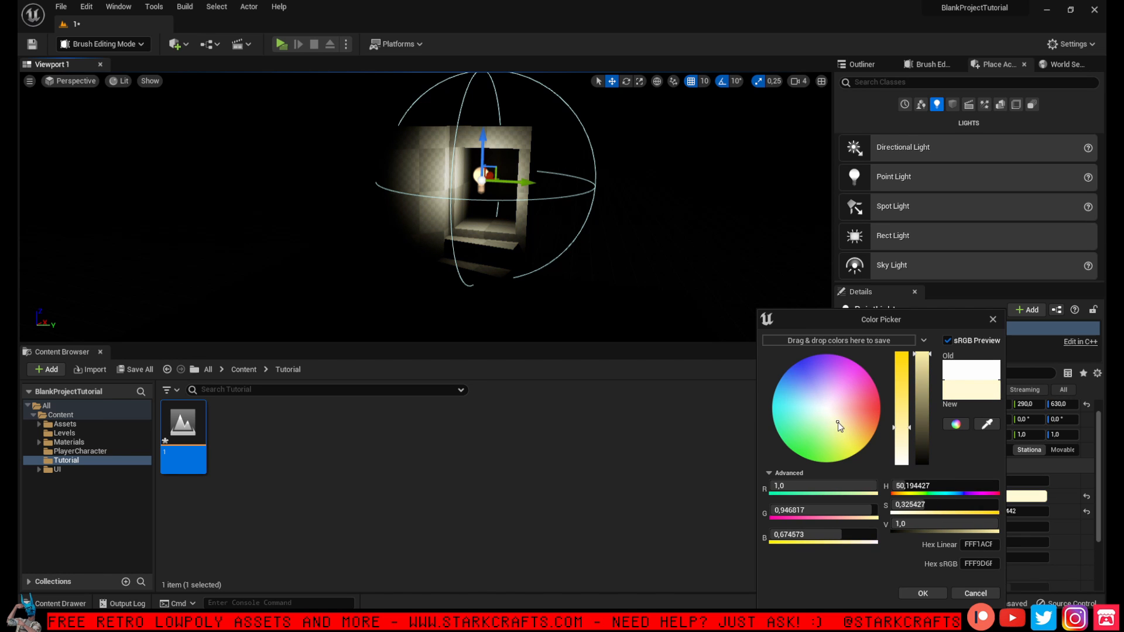
click(926, 594)
Deselect the point light and place a directional light on the floor beside the tower and stairs
key(s)
mouse_move(634, 207)
right_down()
mouse_move(616, 220)
mouse_move(641, 208)
mouse_move(624, 207)
right_up()
click(634, 207)
key(s)
key(w)
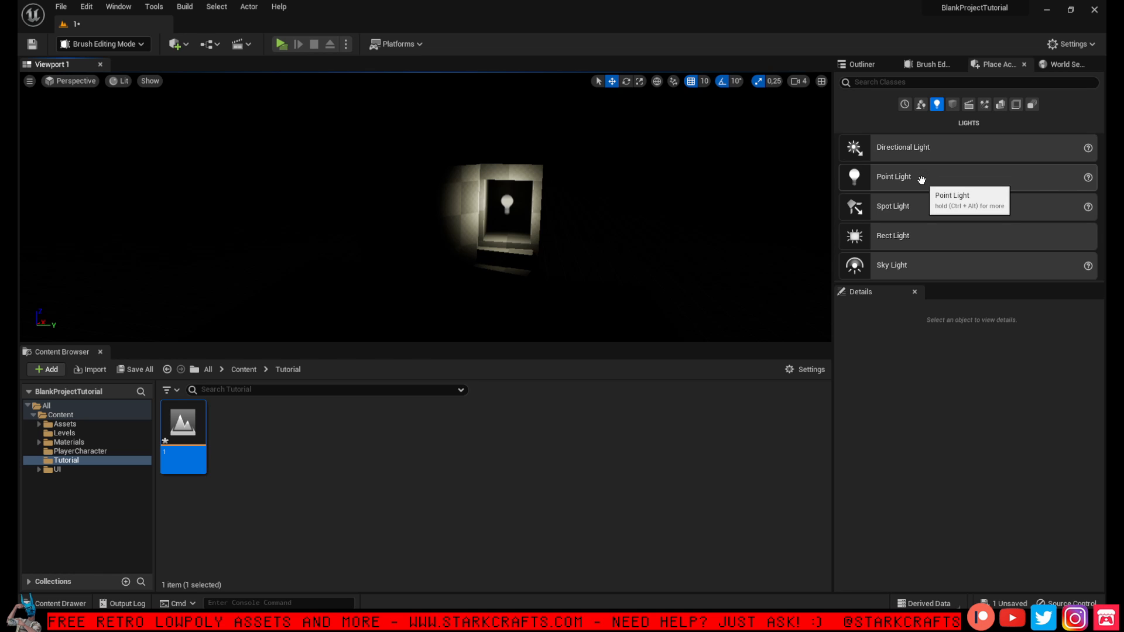
drag(933, 157, 634, 304)
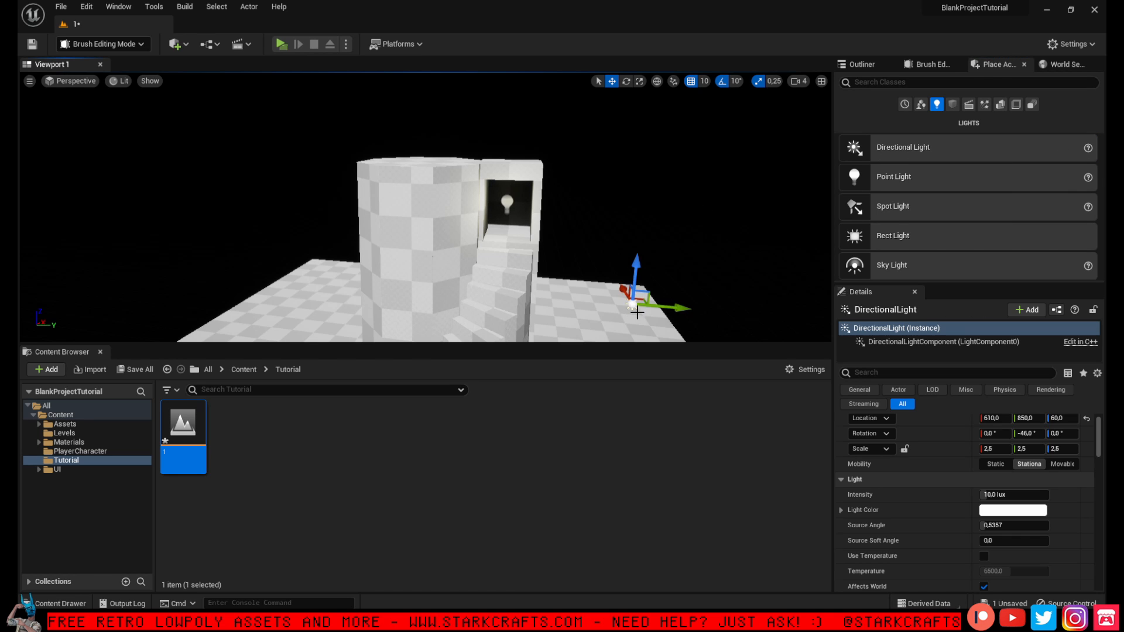
mouse_move(633, 304)
right_down()
mouse_move(609, 295)
mouse_move(634, 305)
right_up()
key(d)
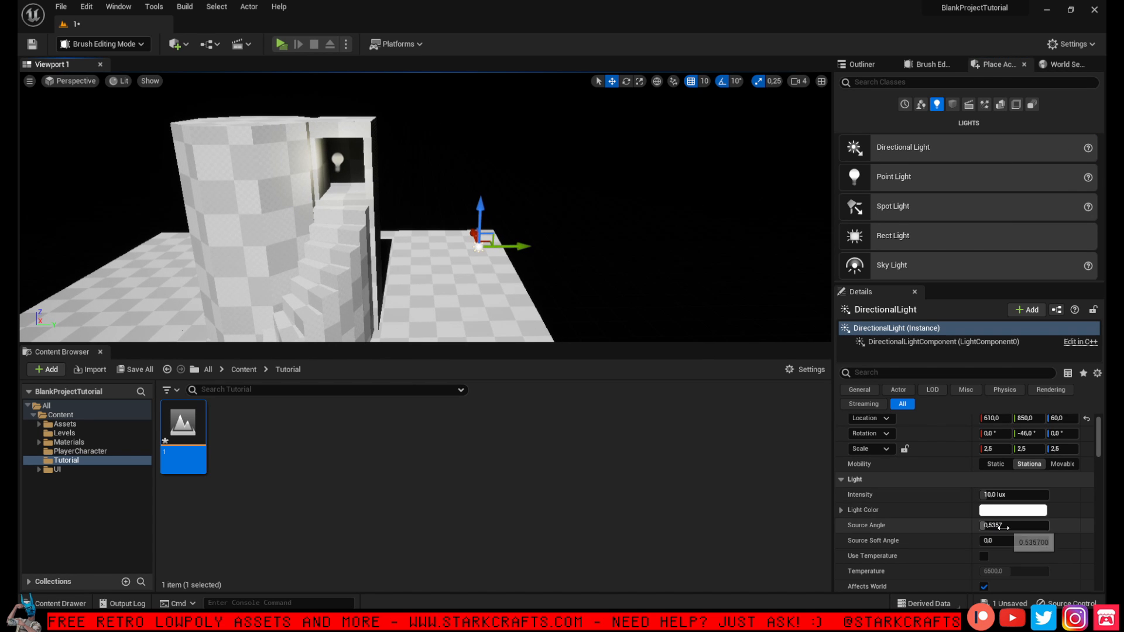
Lower the directional light's intensity to 0.5 lux
click(997, 495)
text(2)
key(Return)
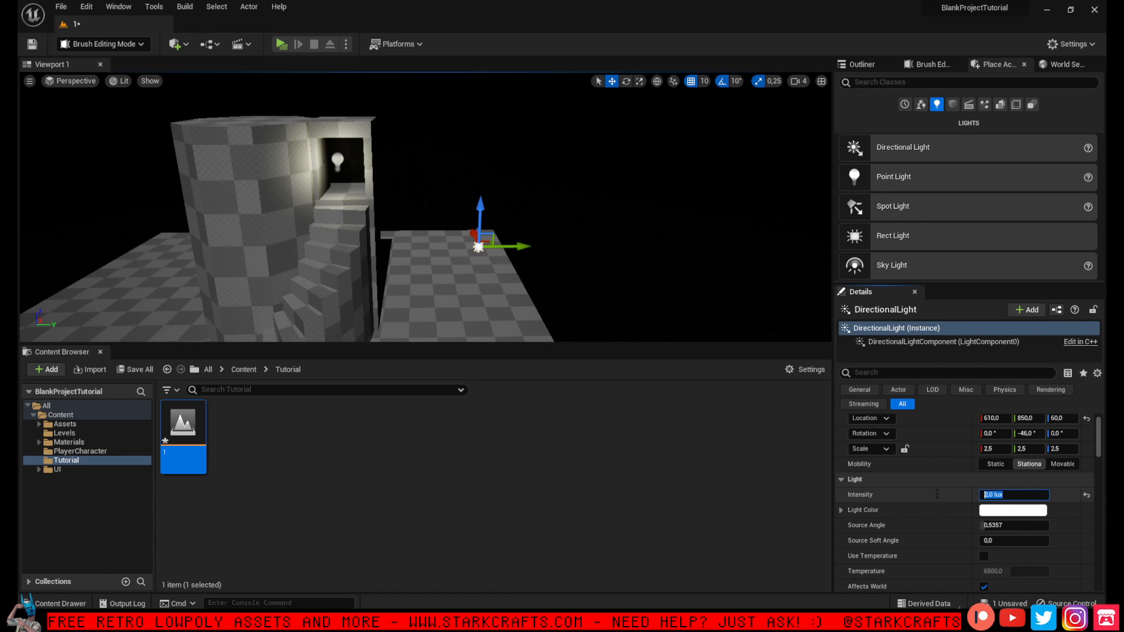
text(1)
key(Return)
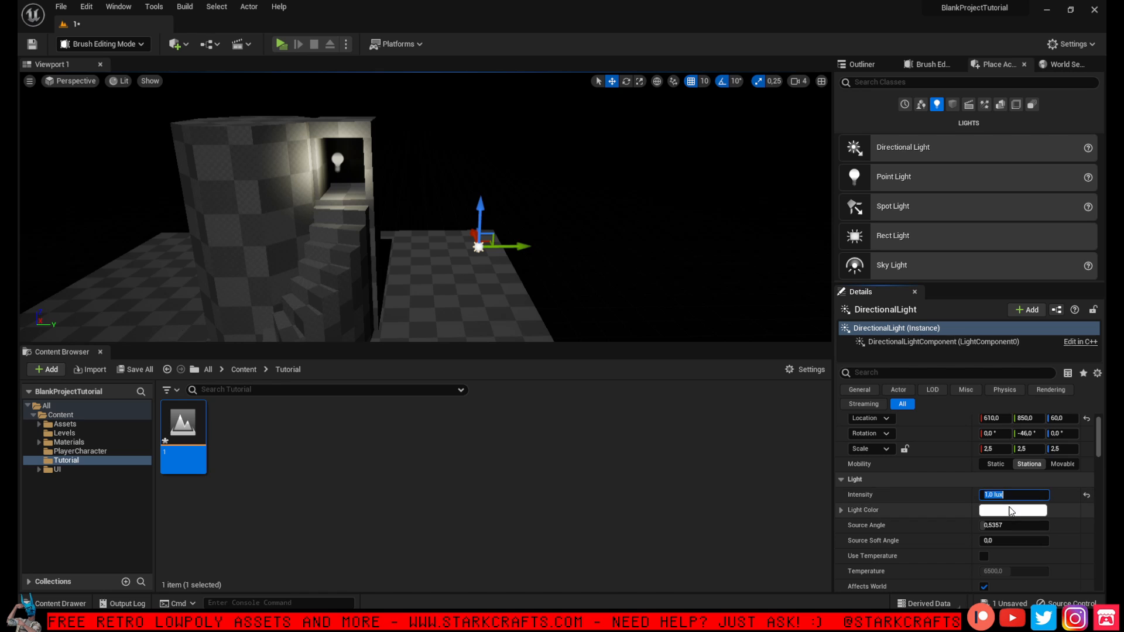
key(Return)
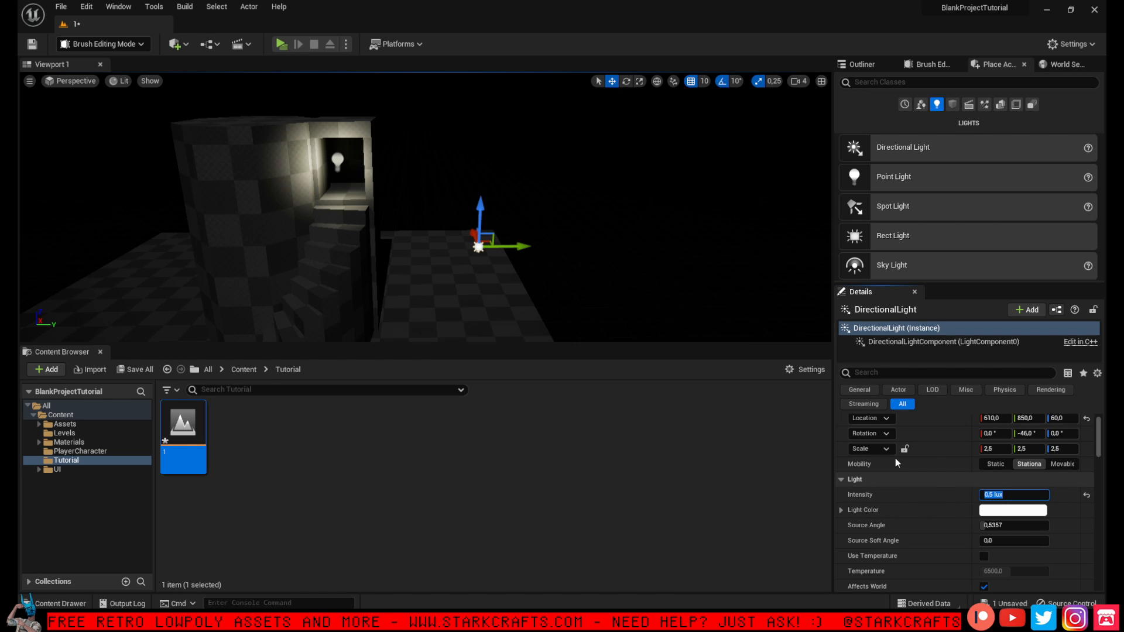
Rotate the directional light to about -36.5° in Y and -72.8° in Z so it strikes the tower from the side
click(625, 80)
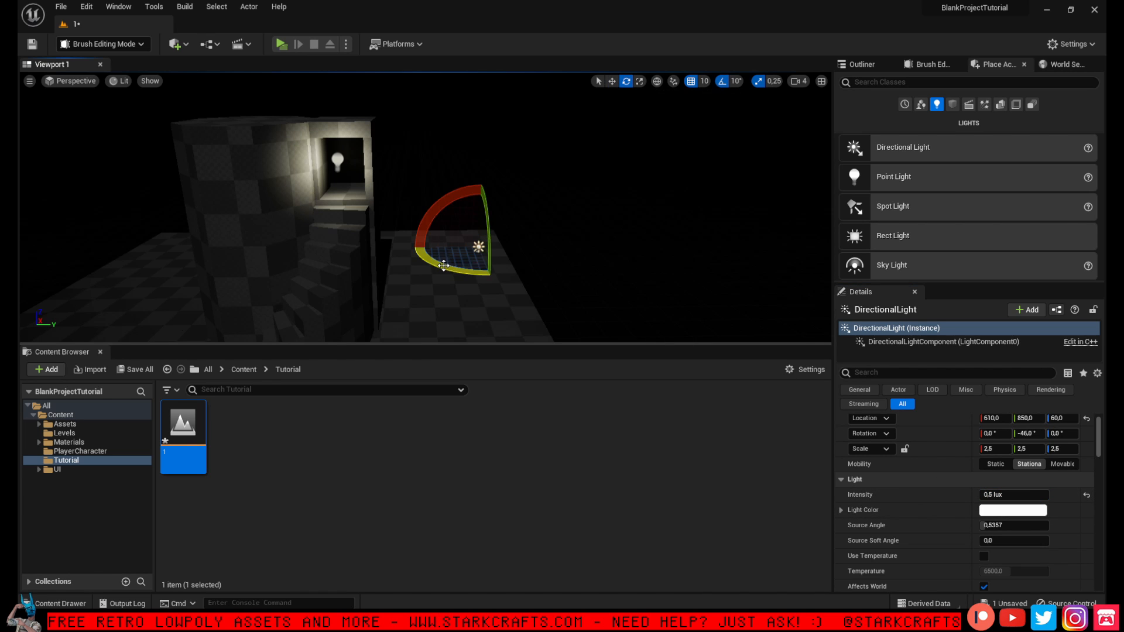
drag(443, 266, 413, 241)
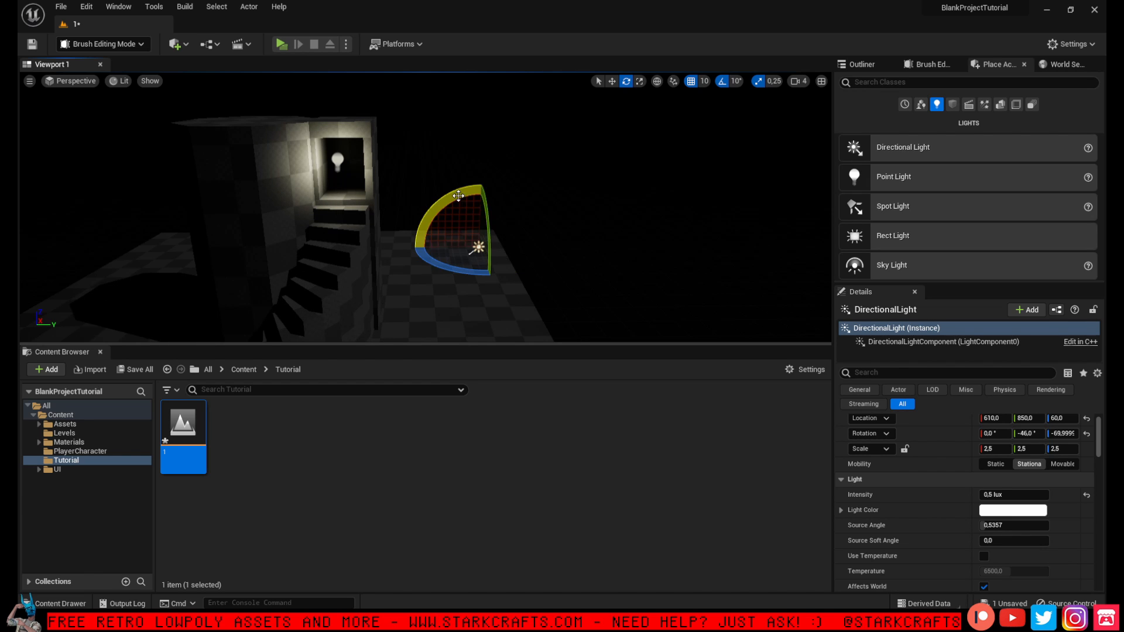
mouse_move(437, 205)
mouse_down()
mouse_move(424, 221)
mouse_move(450, 197)
mouse_up()
Set the directional light's color to a light blue with R 0.29, G 0.83 and B 1.0, and deselect the light
click(1012, 510)
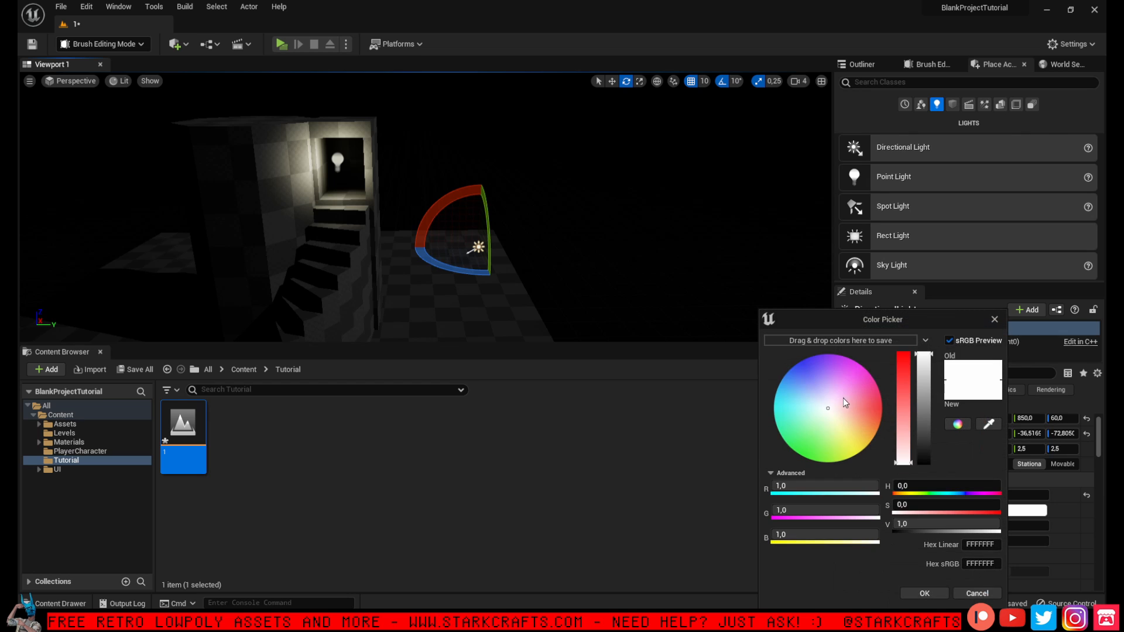
drag(843, 398, 790, 399)
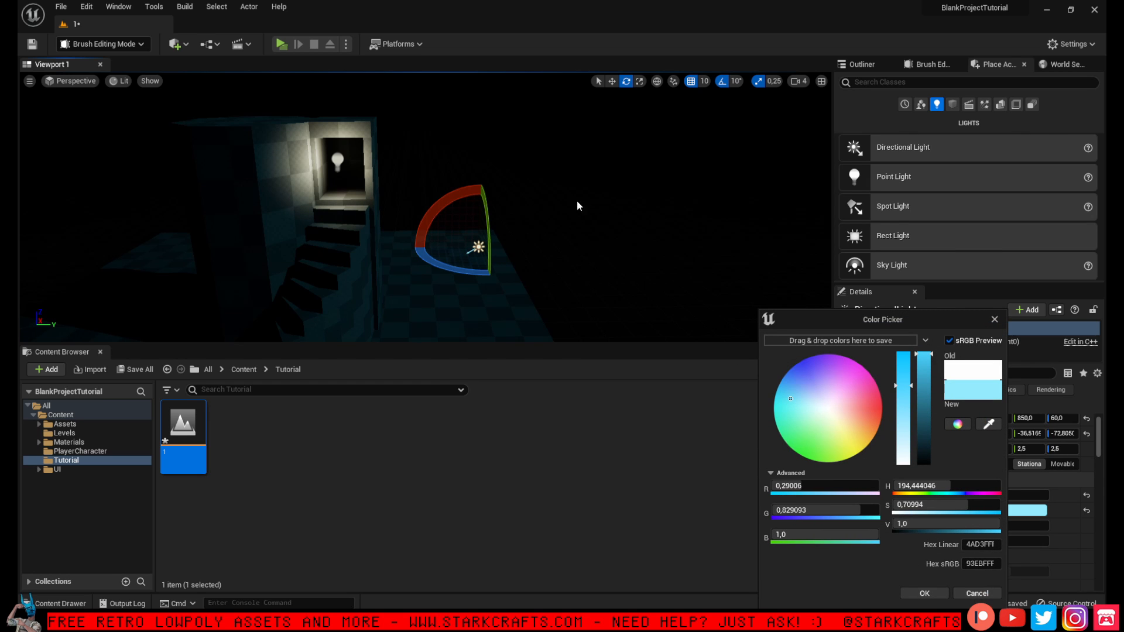
click(566, 188)
Change the doorway point light's color to a warm orange and deselect the light
right_drag(566, 187, 450, 192)
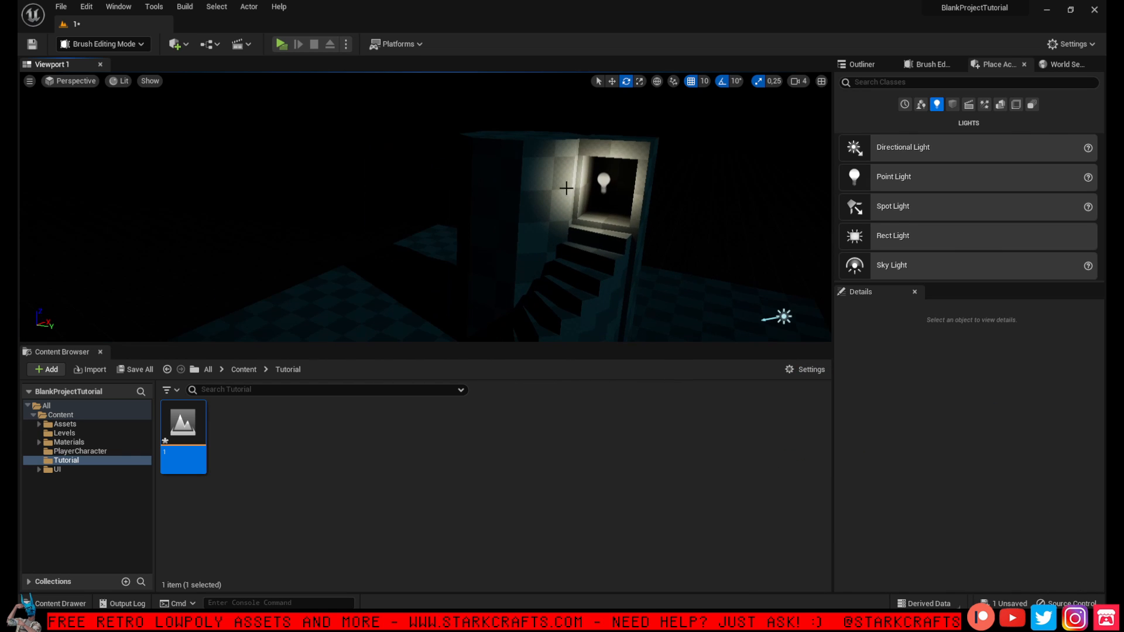
click(604, 181)
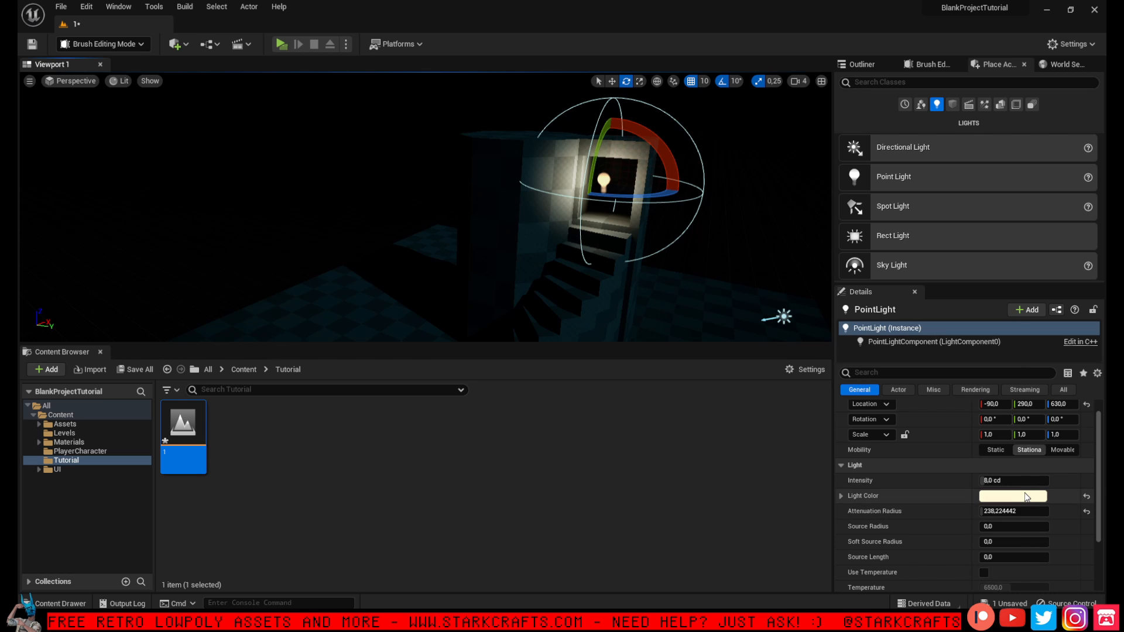
click(1035, 496)
mouse_move(873, 423)
mouse_down()
mouse_move(873, 413)
mouse_move(885, 426)
mouse_up()
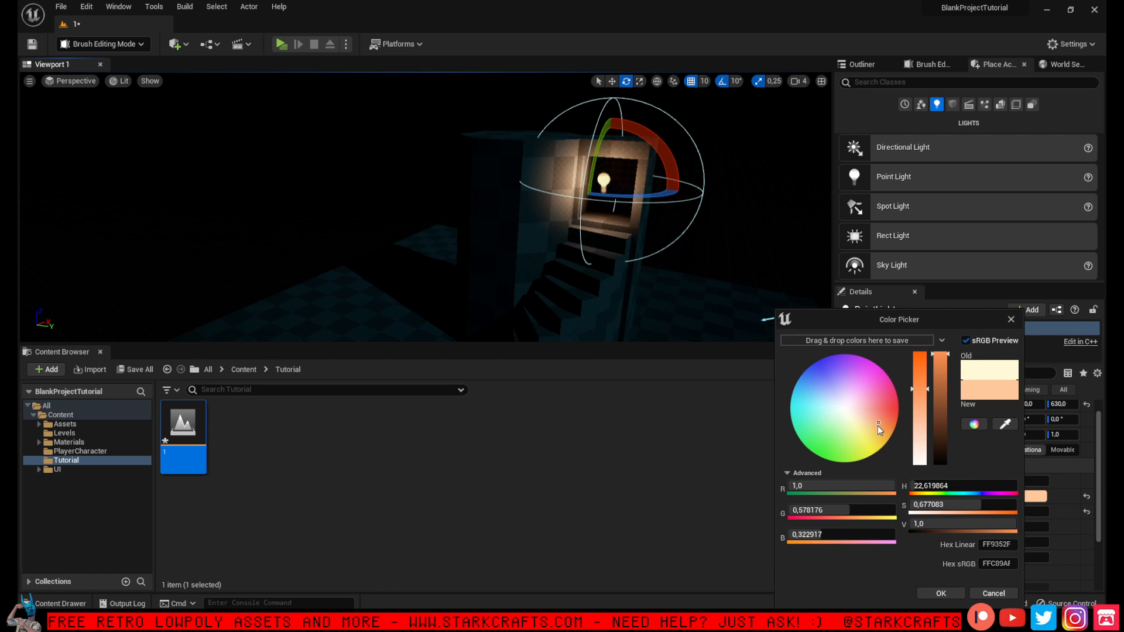
click(774, 232)
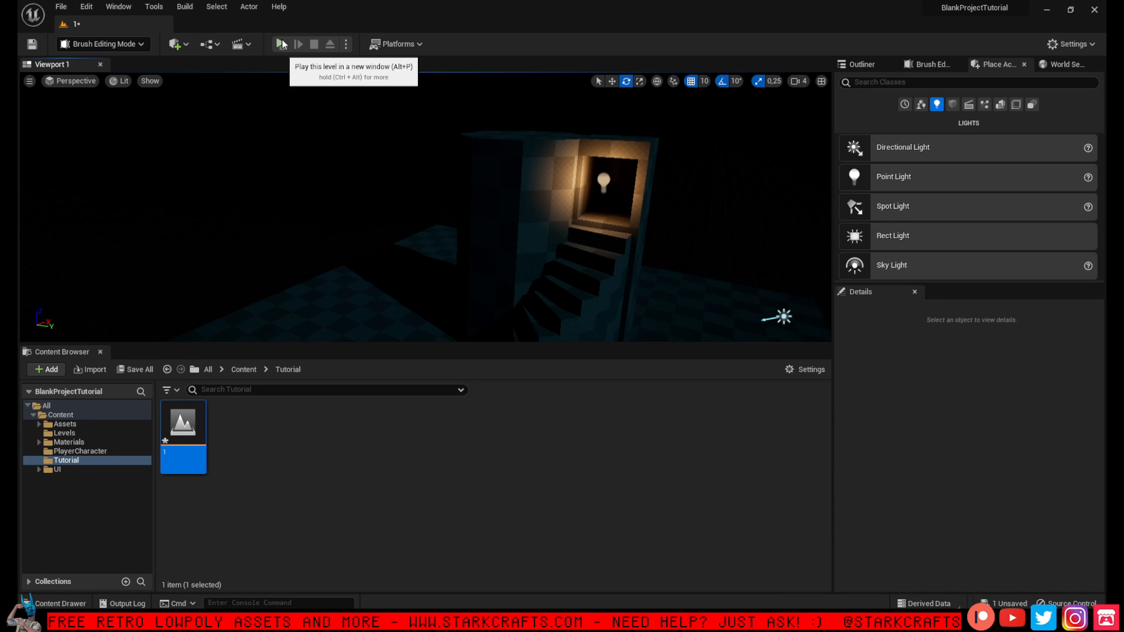
Show the Outliner, give it more height, and enlarge the viewport to show the whole tower and the player start
click(880, 60)
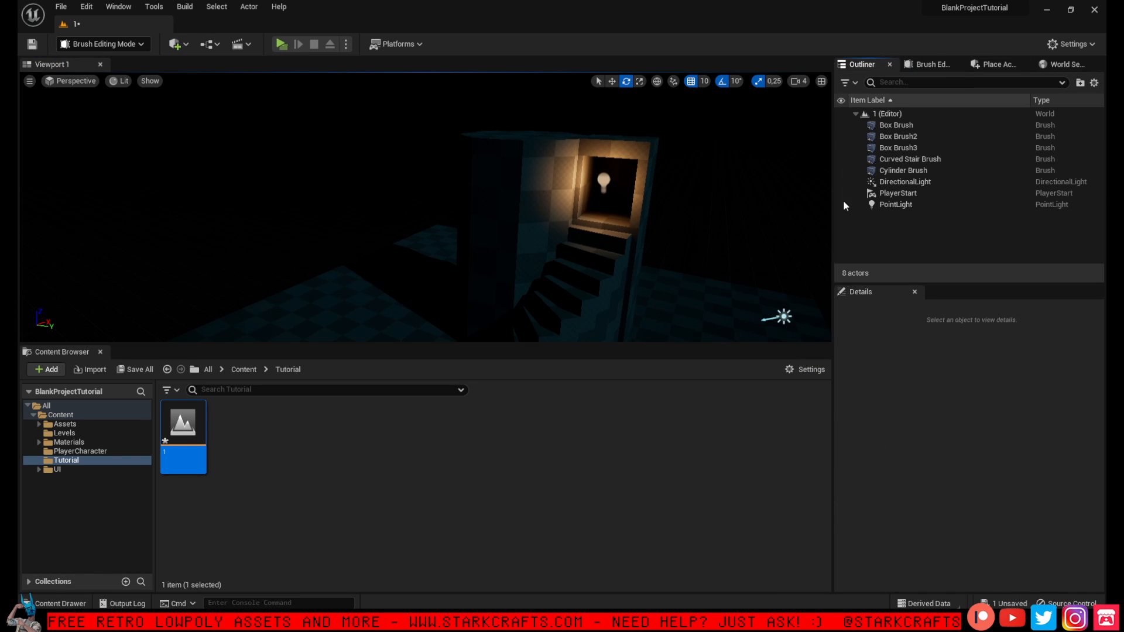
drag(881, 285, 869, 339)
right_drag(585, 210, 621, 269)
key(s)
drag(522, 345, 522, 419)
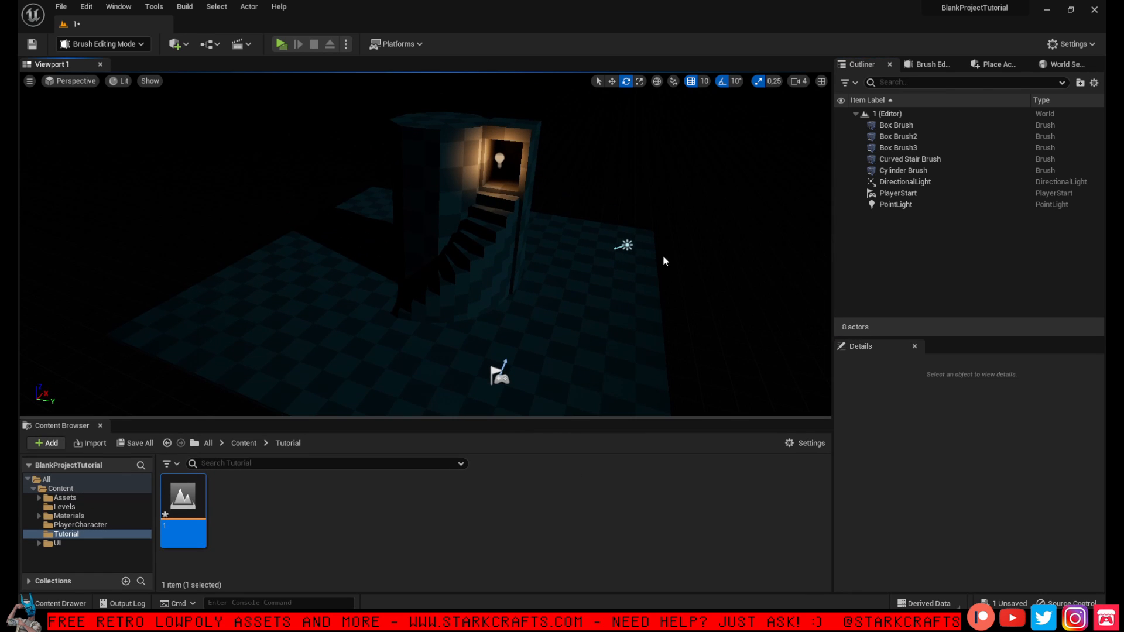
Go through the directional light and the brushes in the Outliner to identify each in the scene, and clear the selection
click(630, 250)
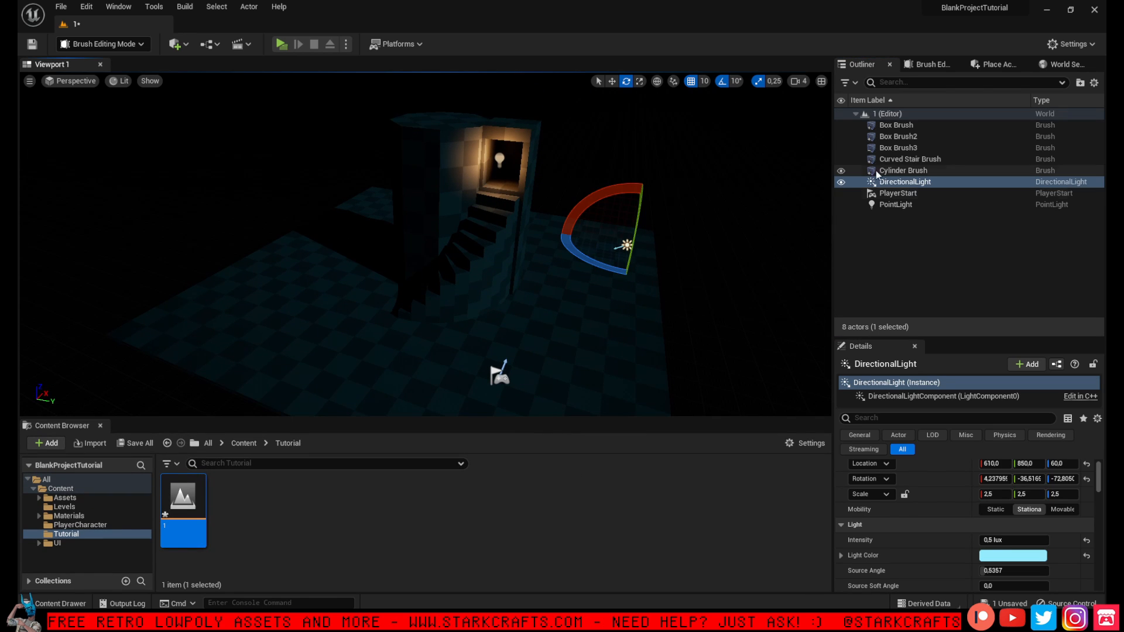
click(907, 170)
click(910, 159)
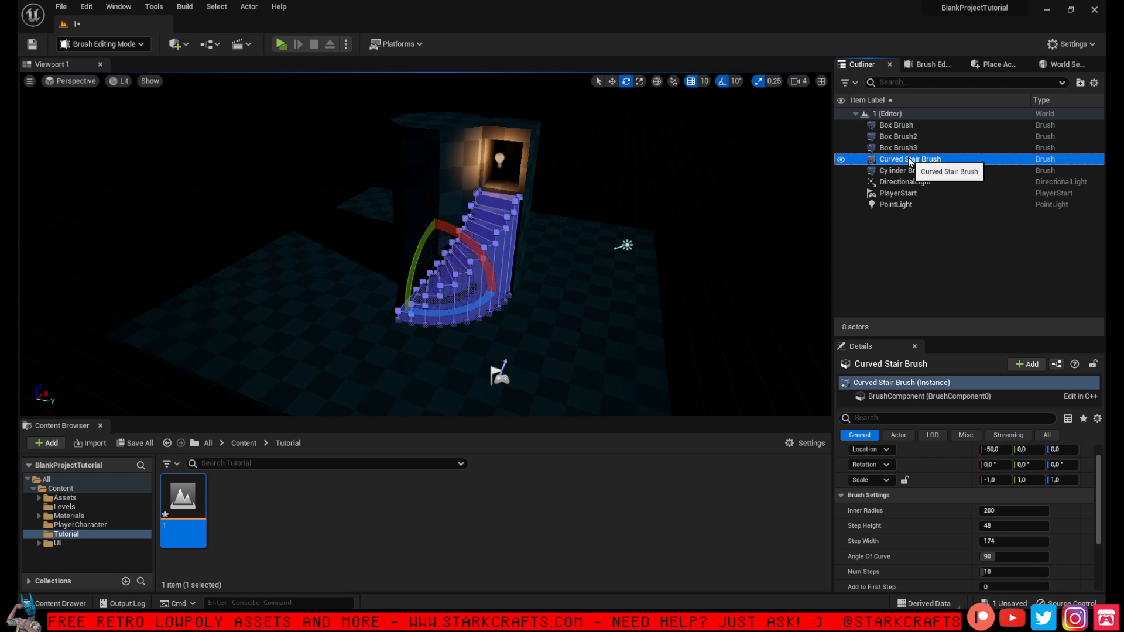
click(908, 148)
click(907, 137)
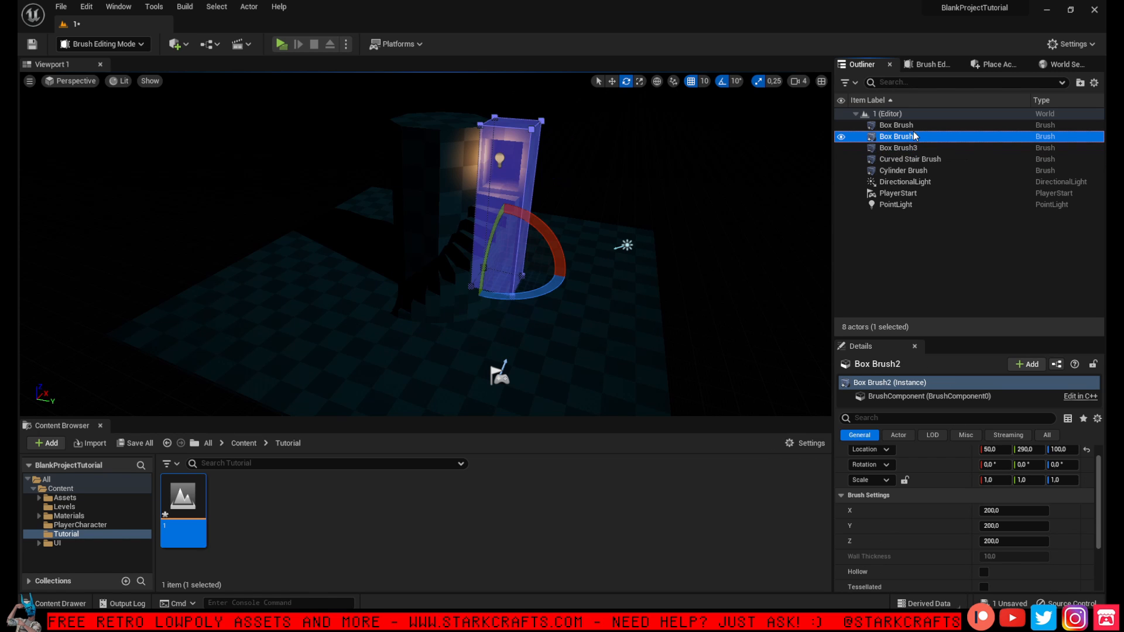
click(906, 148)
click(908, 125)
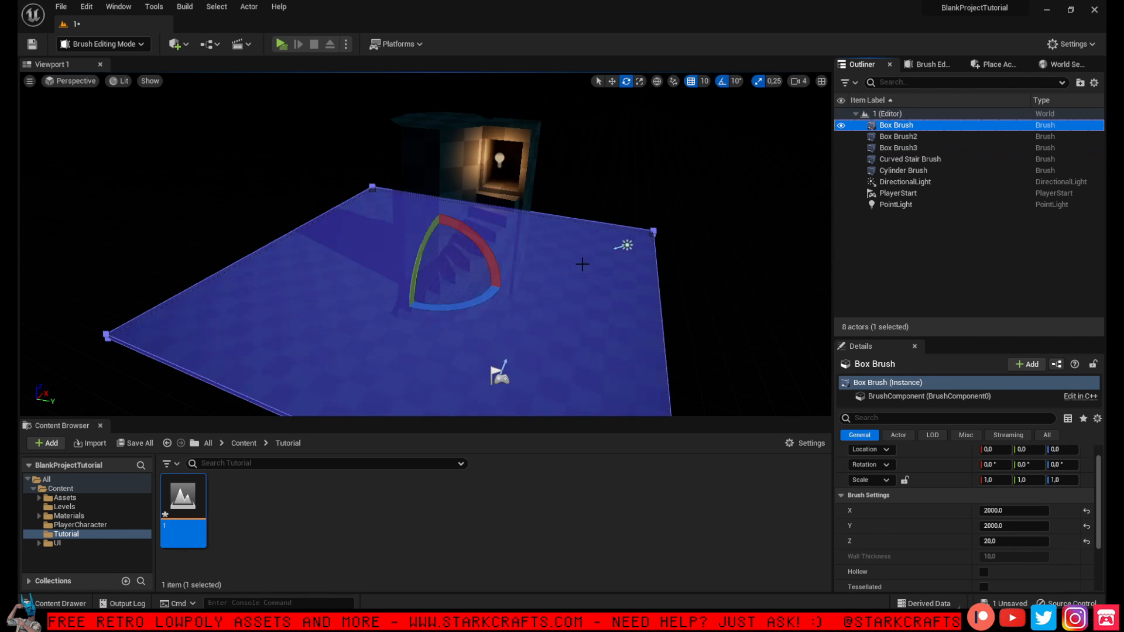
click(605, 171)
click(502, 383)
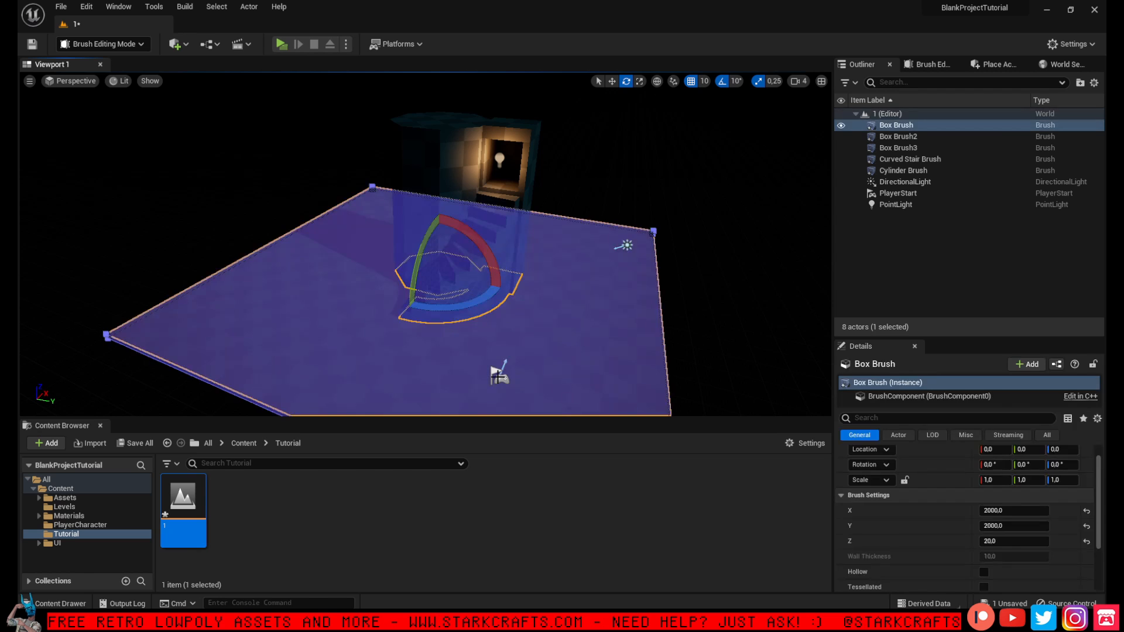
click(499, 374)
click(186, 226)
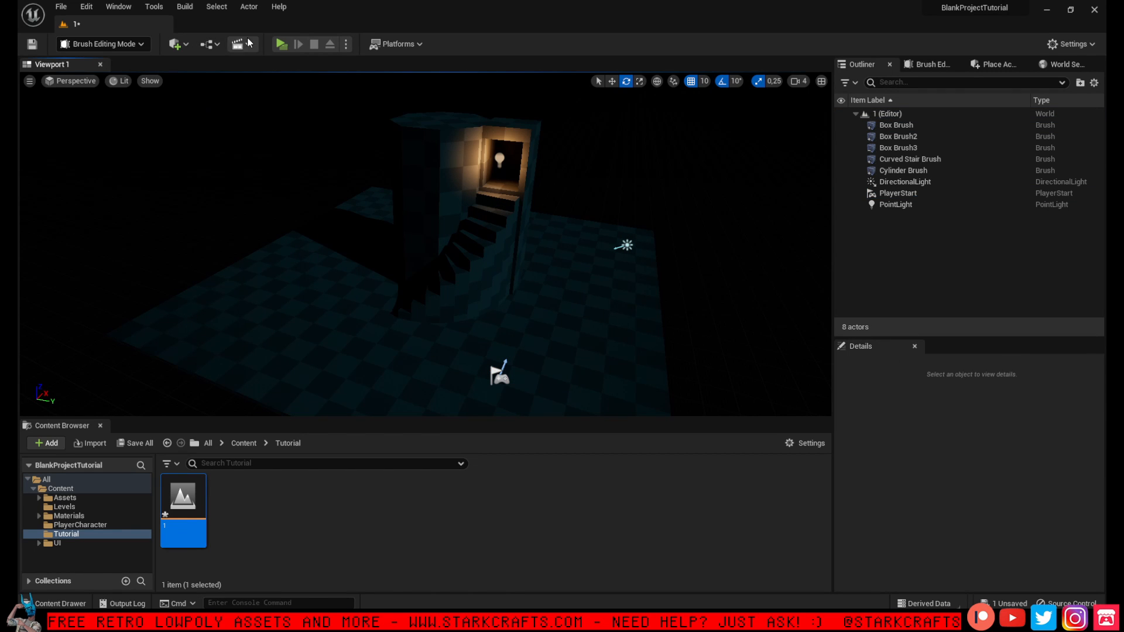
Play the level to test viewing the tower and climbing the curved stairs, and end the play session
click(281, 44)
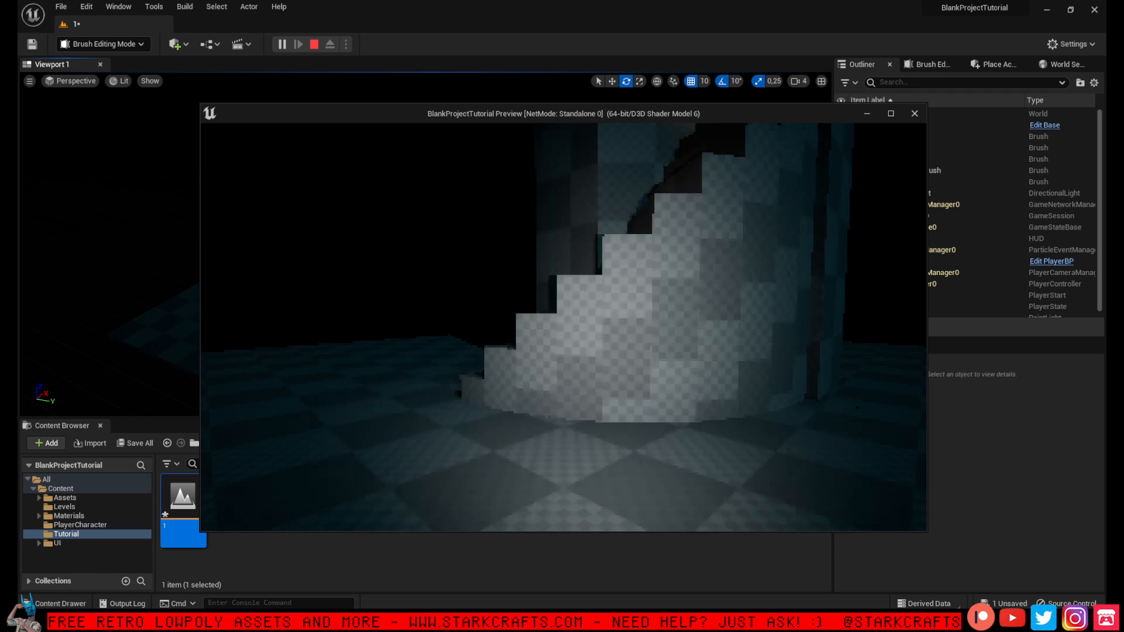
key(s)
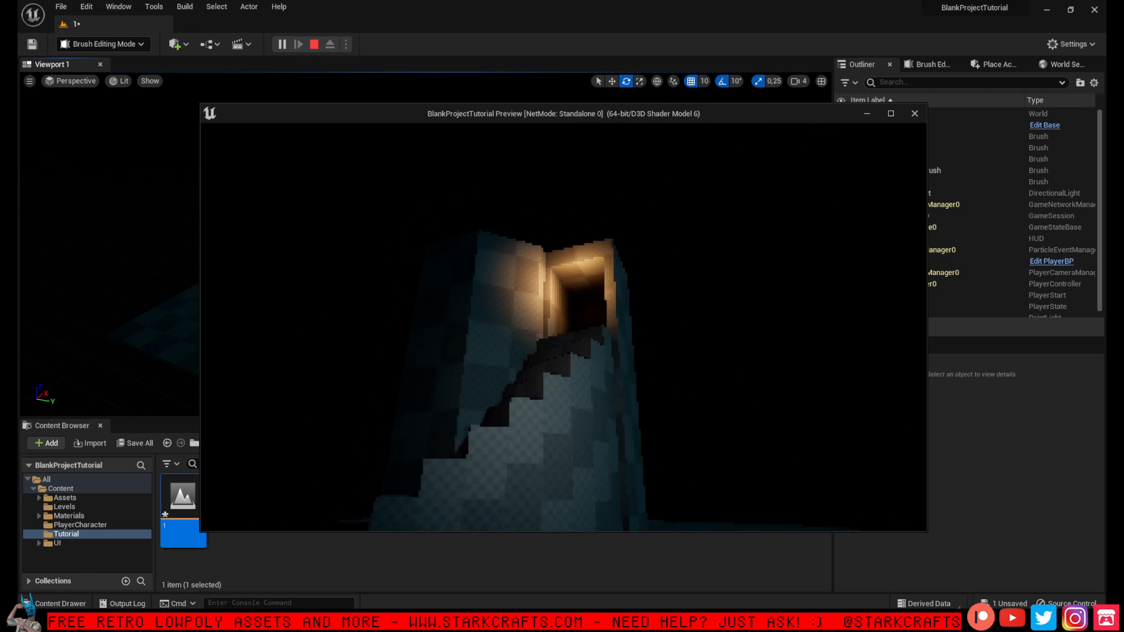
key(w)
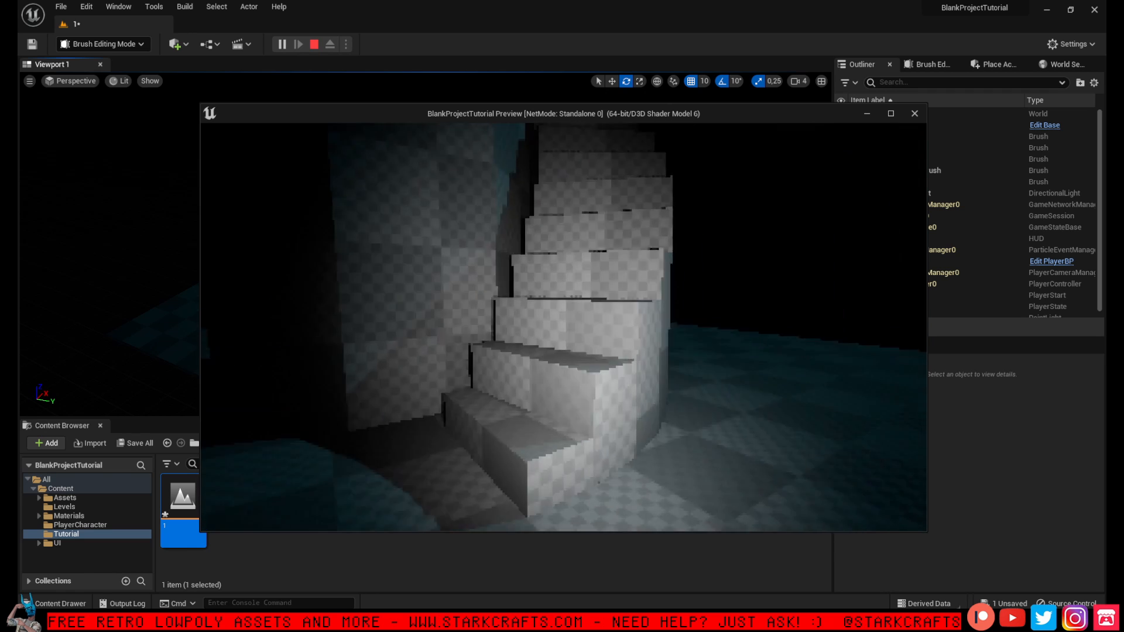
key(w)
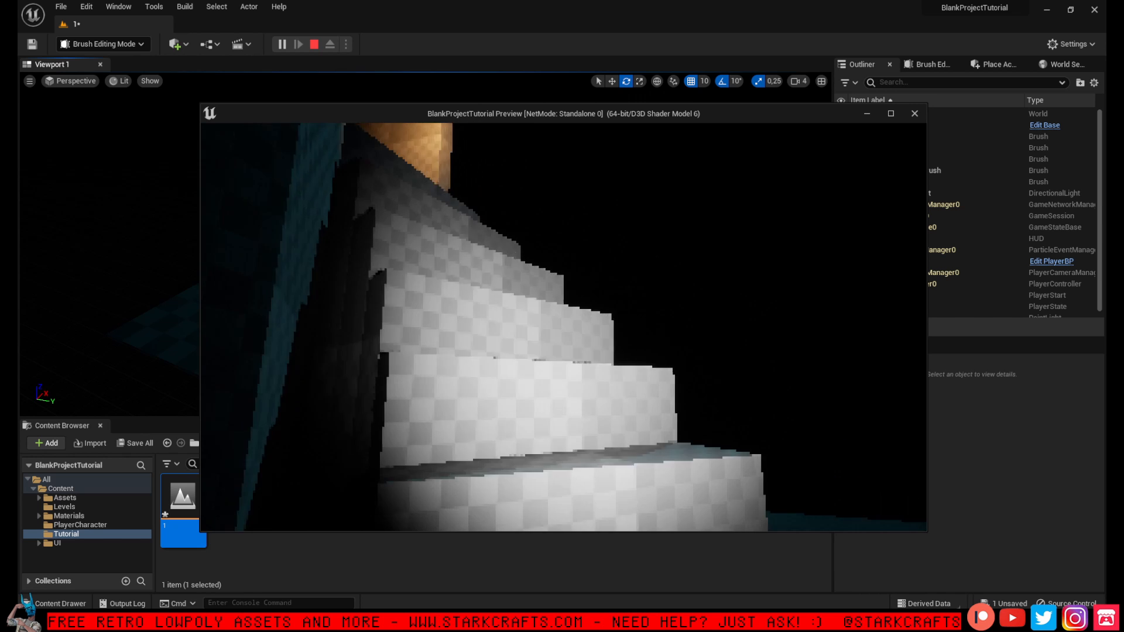
key(w)
key(s)
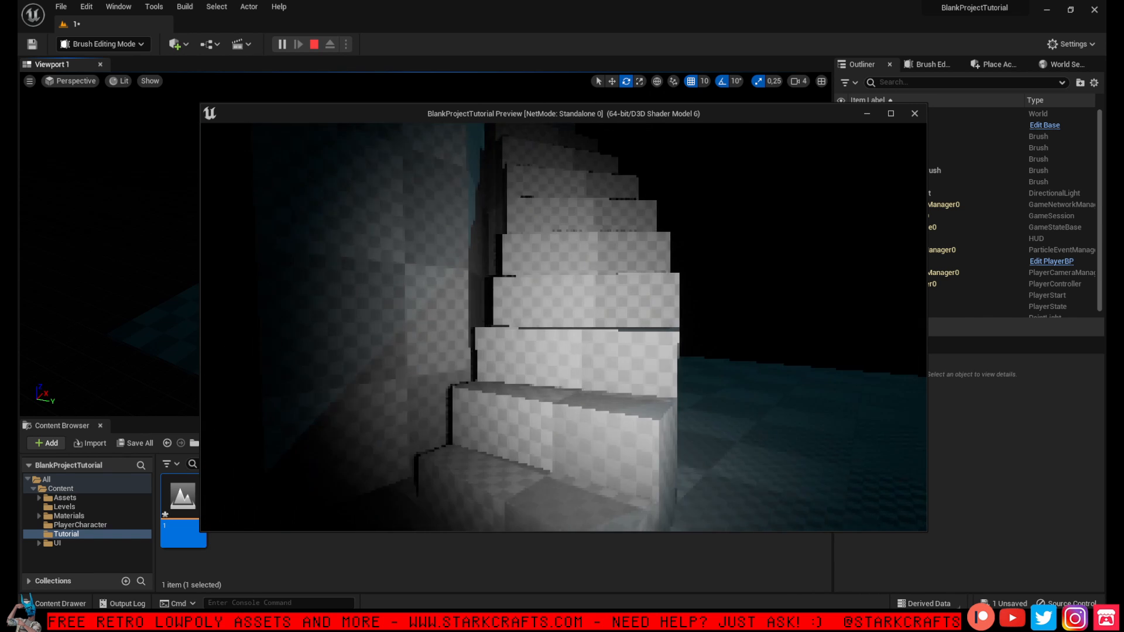
key(Escape)
Select the curved stair brush, set its step width to 177 and reduce its step height to about 43
right_drag(515, 266, 499, 265)
click(516, 265)
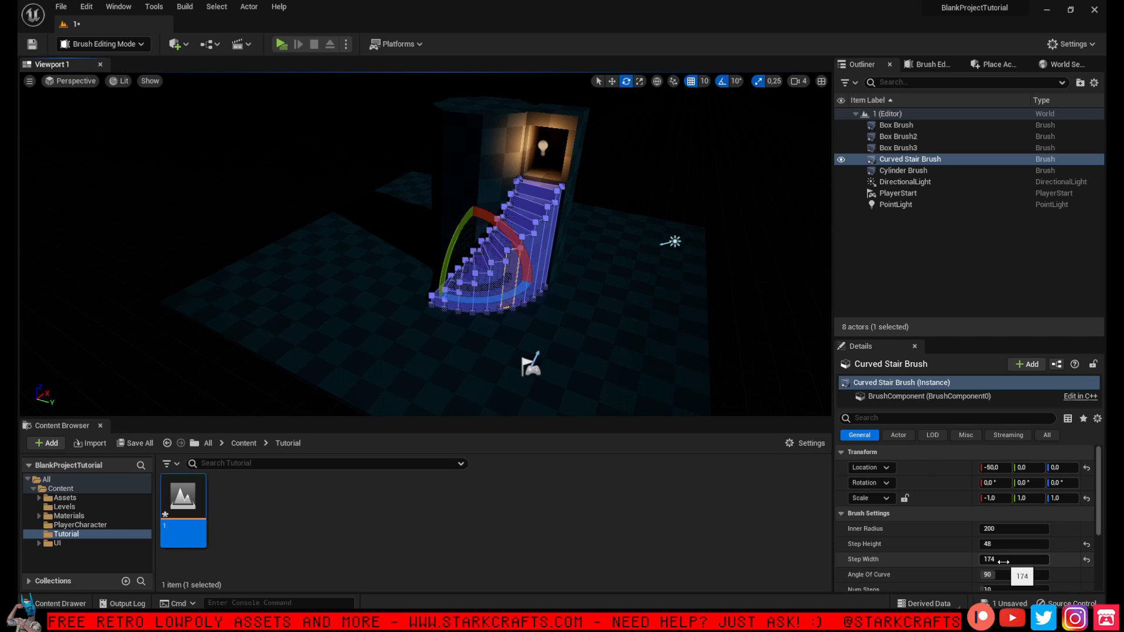
drag(1003, 562, 1001, 562)
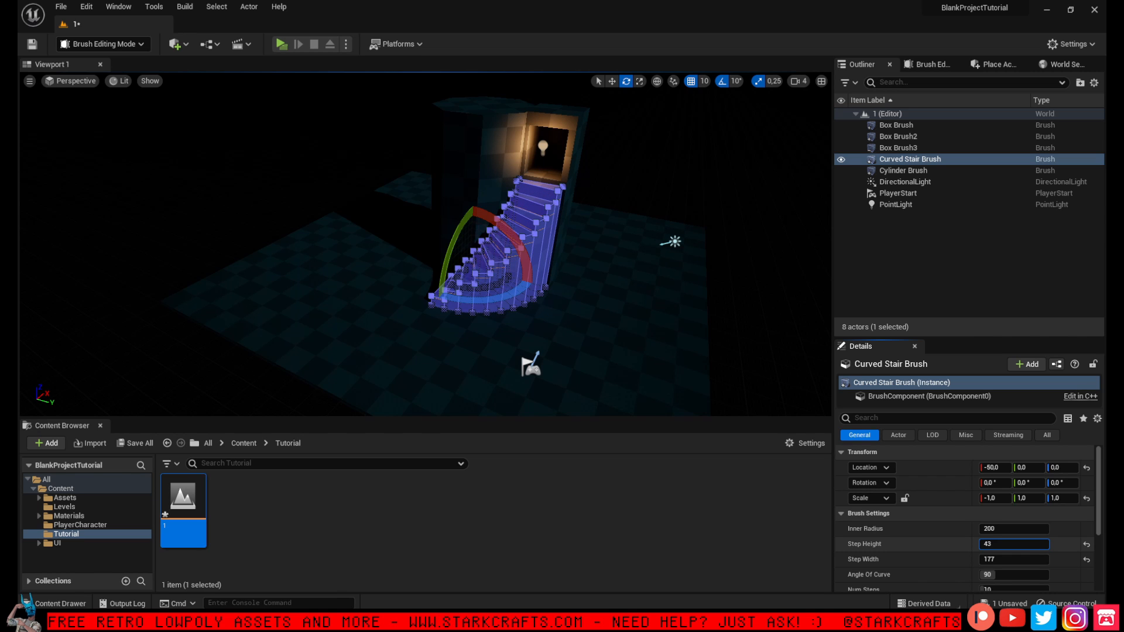
drag(994, 545, 995, 545)
Select the doorway column brush together with its cutout brush and move both down 50 units towards the top stair
key(w)
mouse_move(646, 254)
right_down()
mouse_move(638, 238)
mouse_move(648, 237)
right_up()
click(539, 258)
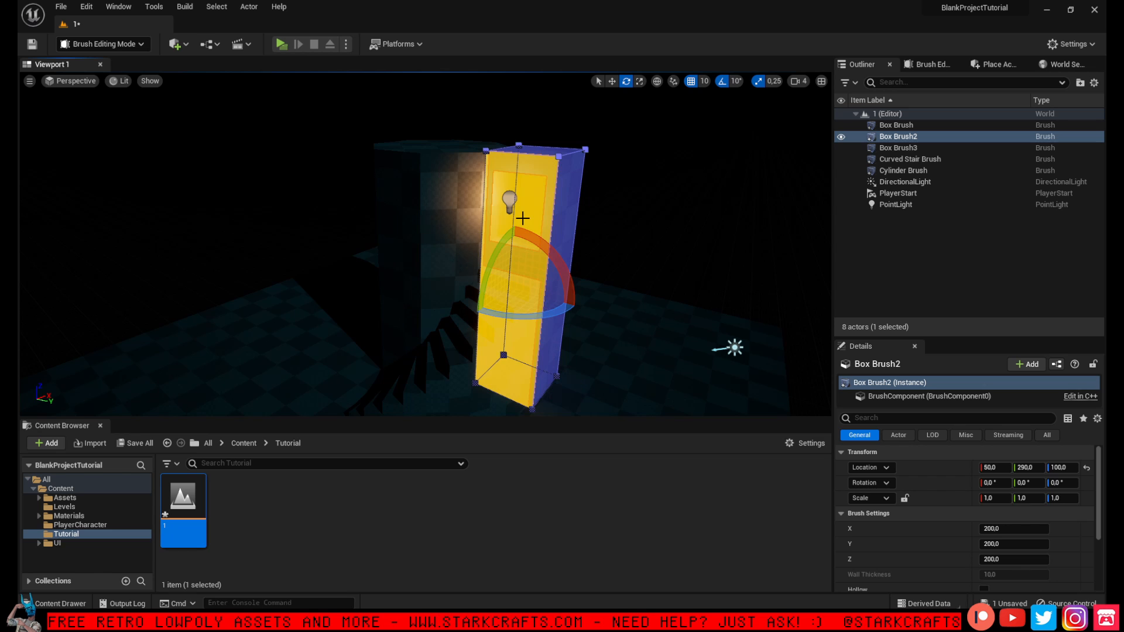
click(686, 196)
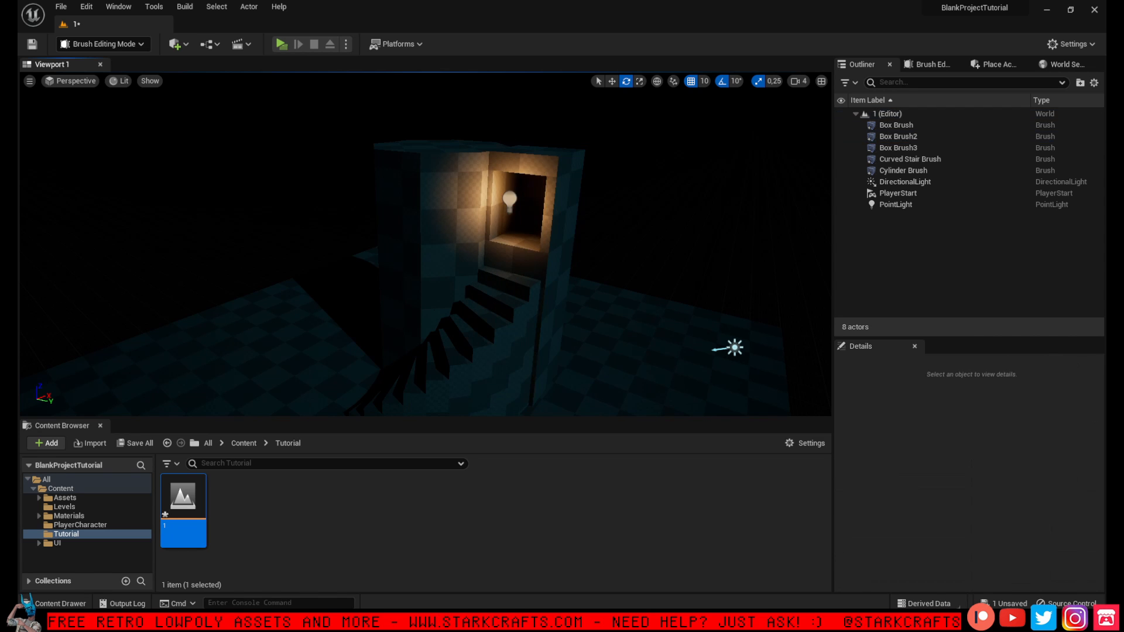
click(547, 209)
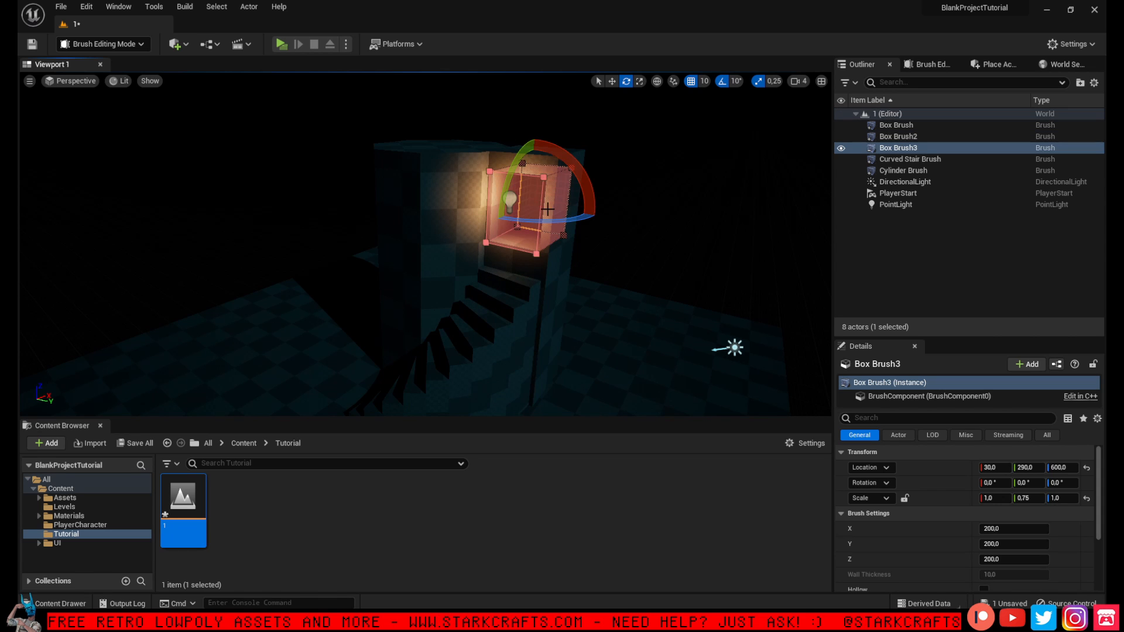
ctrl+click(545, 267)
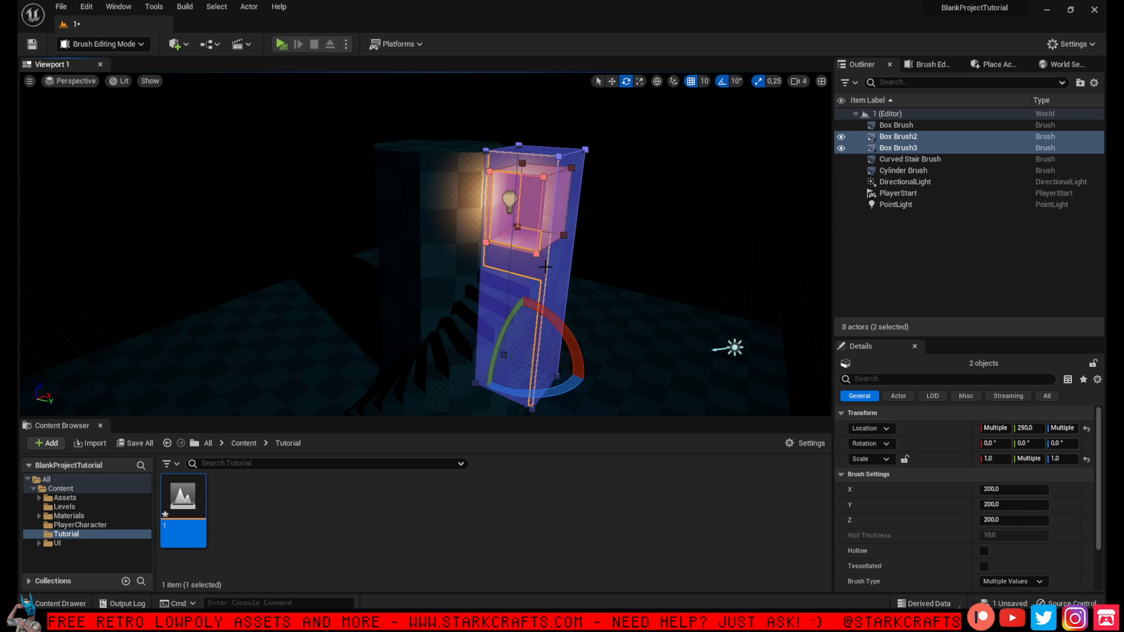
click(611, 82)
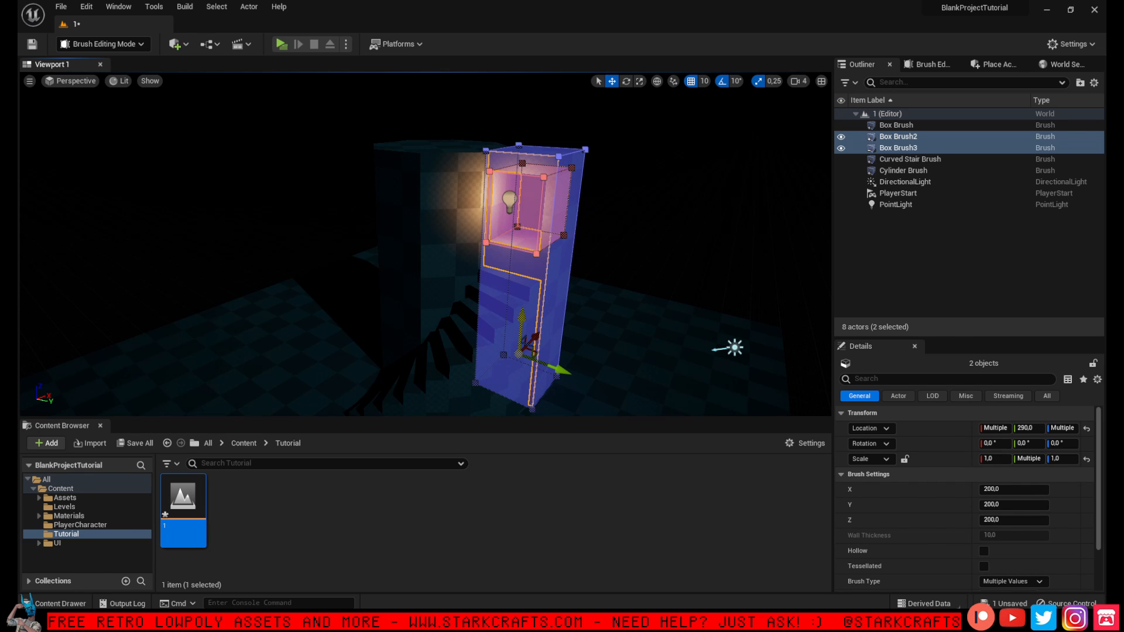
mouse_move(521, 316)
mouse_down()
mouse_move(521, 334)
mouse_move(625, 247)
mouse_up()
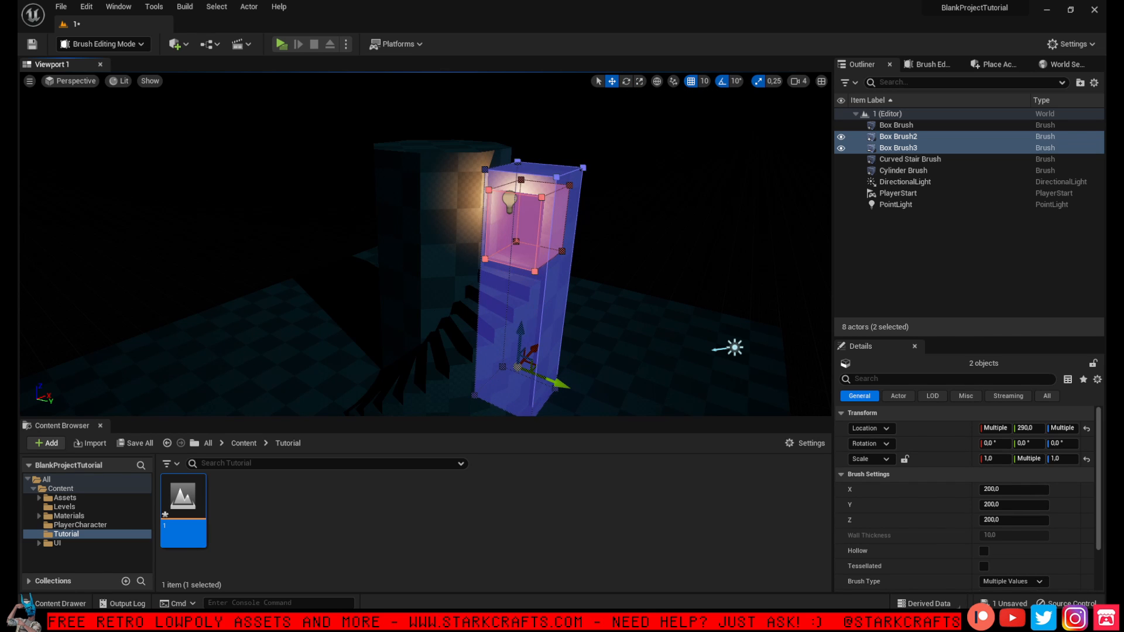
Lower the point light in front of the doorway to a height of about 600 and clear the selection
key(Escape)
click(507, 201)
drag(512, 161, 512, 176)
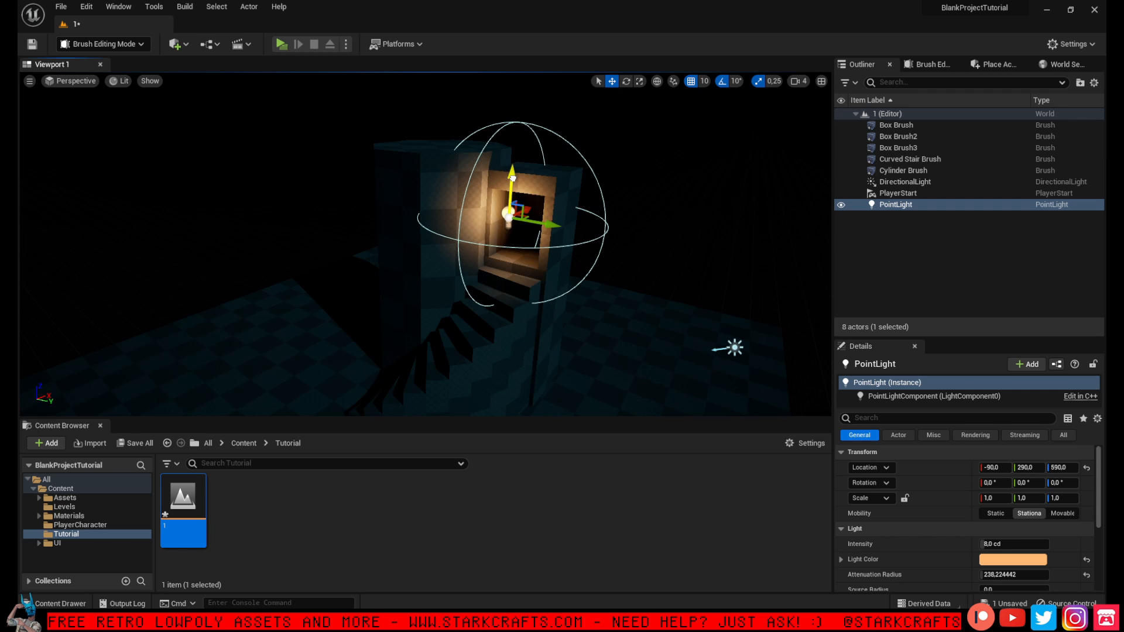
click(712, 230)
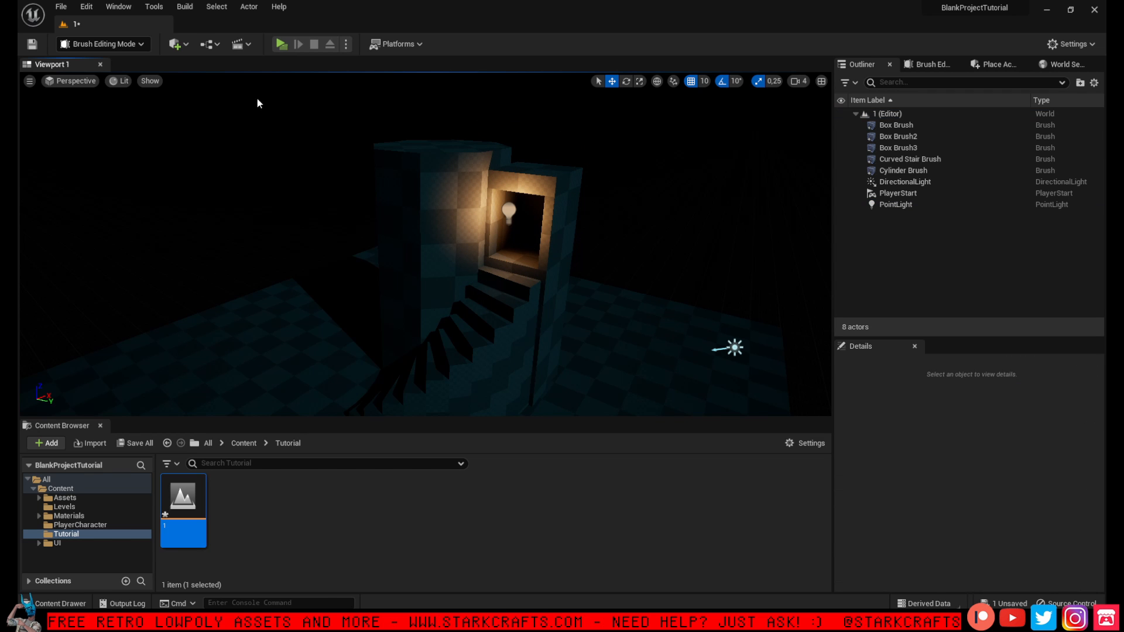
Play the level to test climbing the curved stairs to the doorway with the flashlight on, and end the play session
click(281, 44)
key(w)
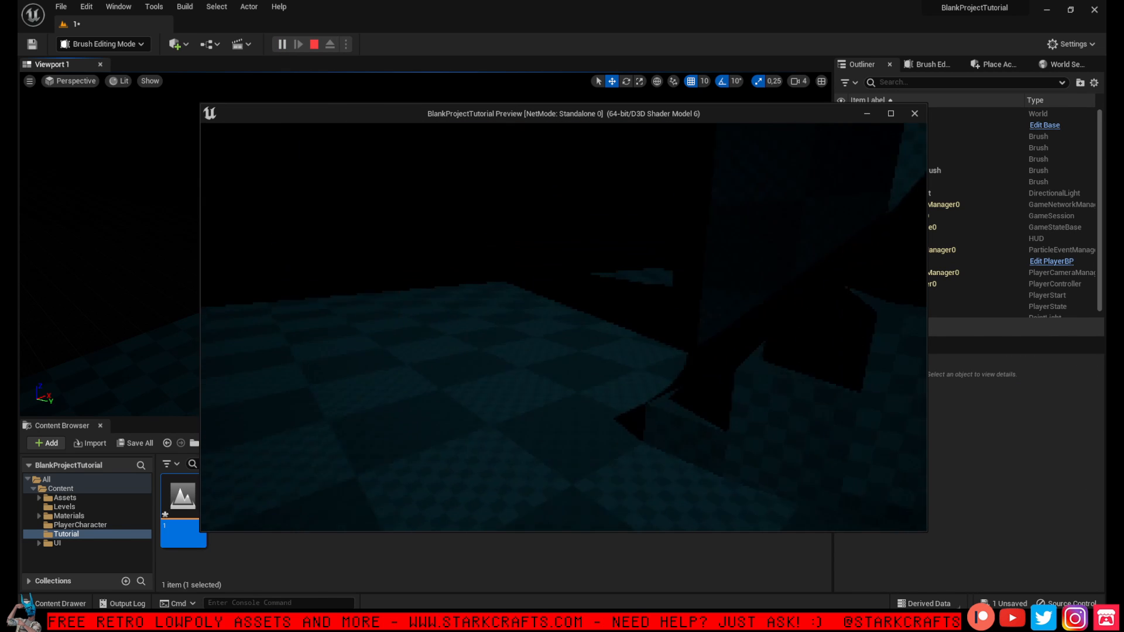
key(f)
key(w)
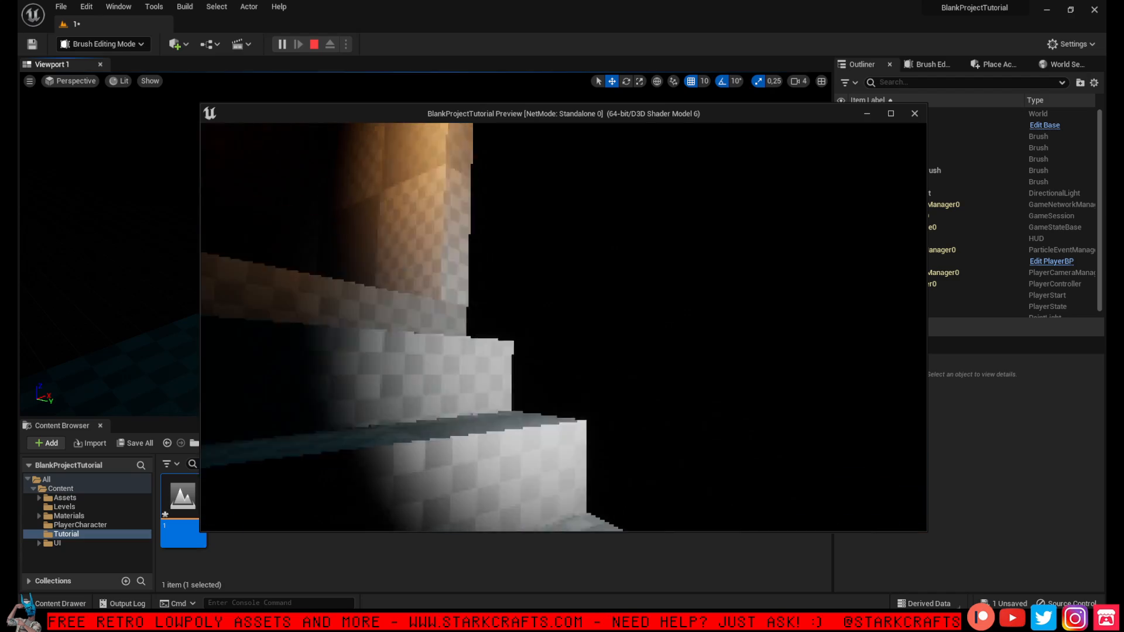
key(w)
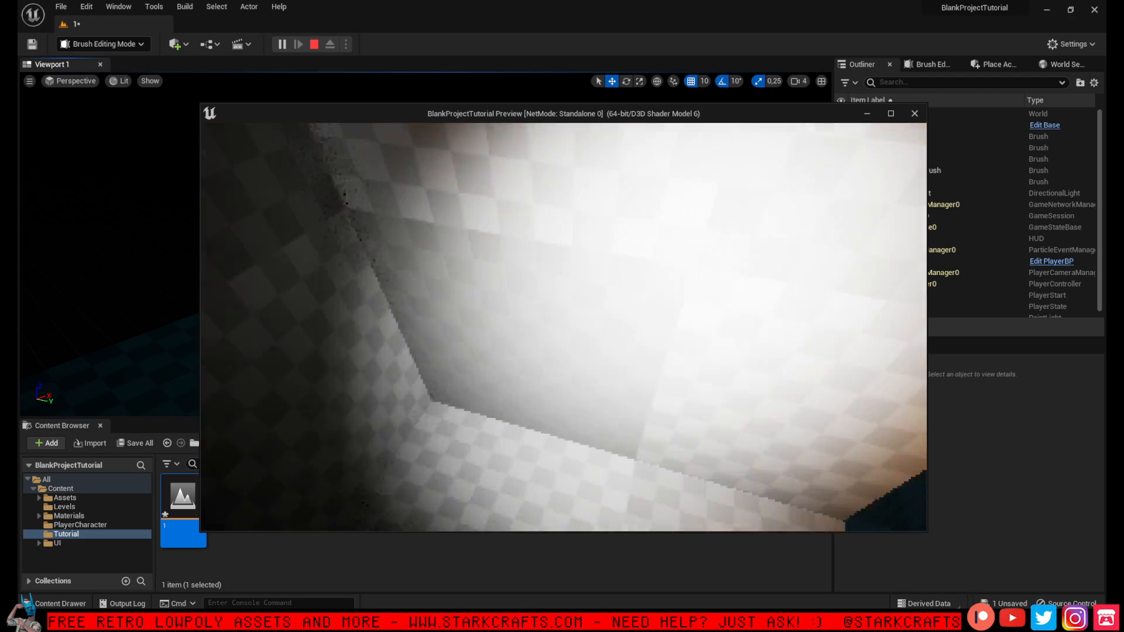
key(w)
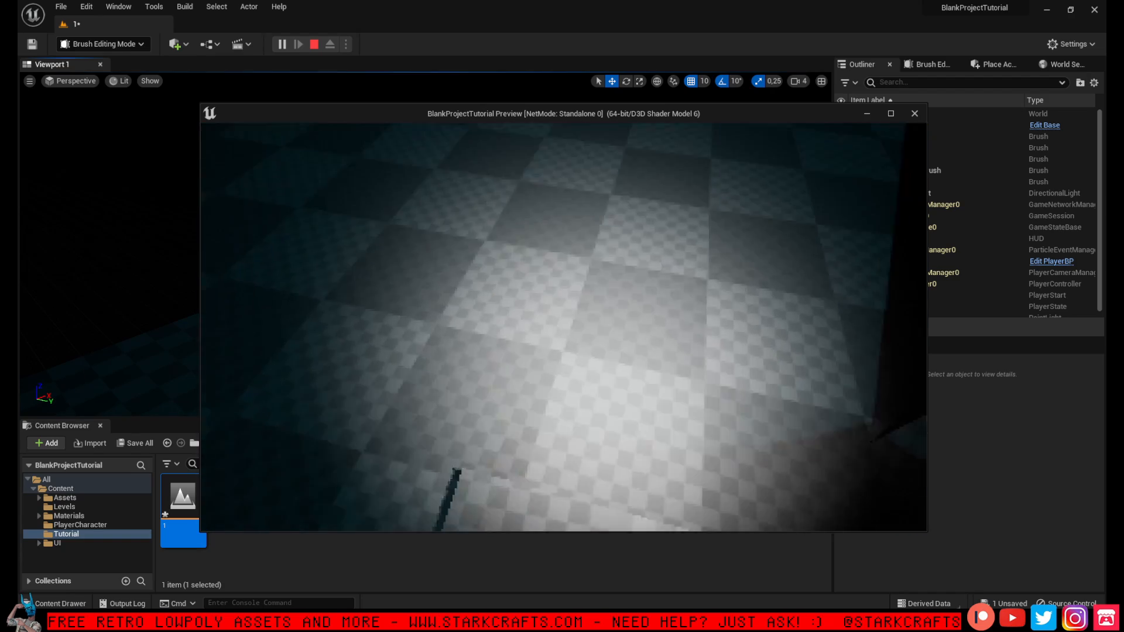
key(w)
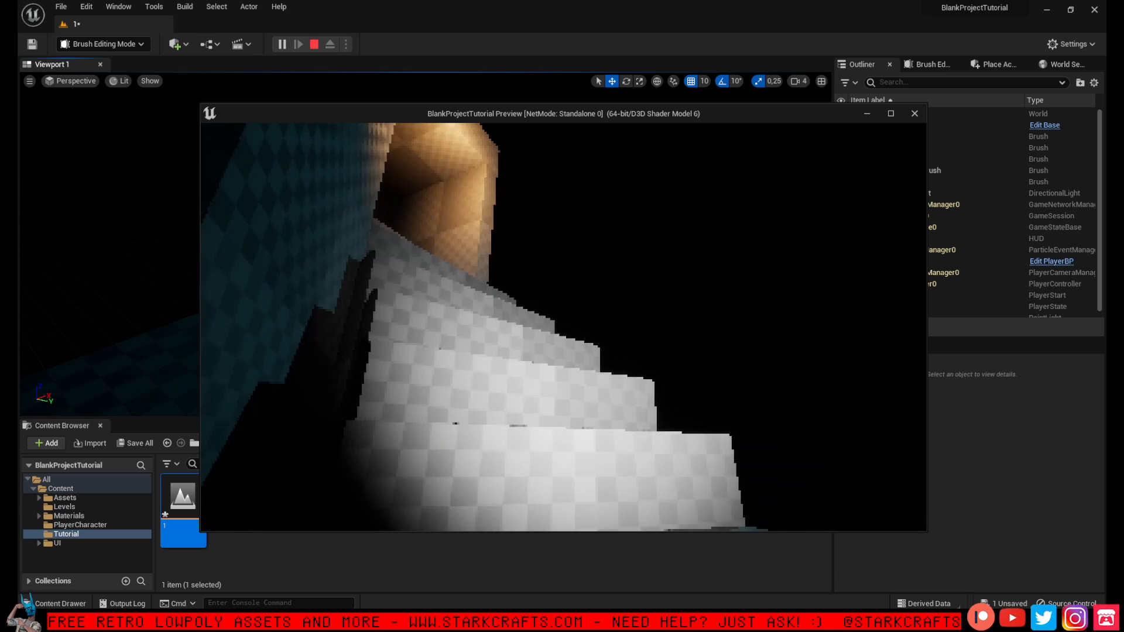
key(s)
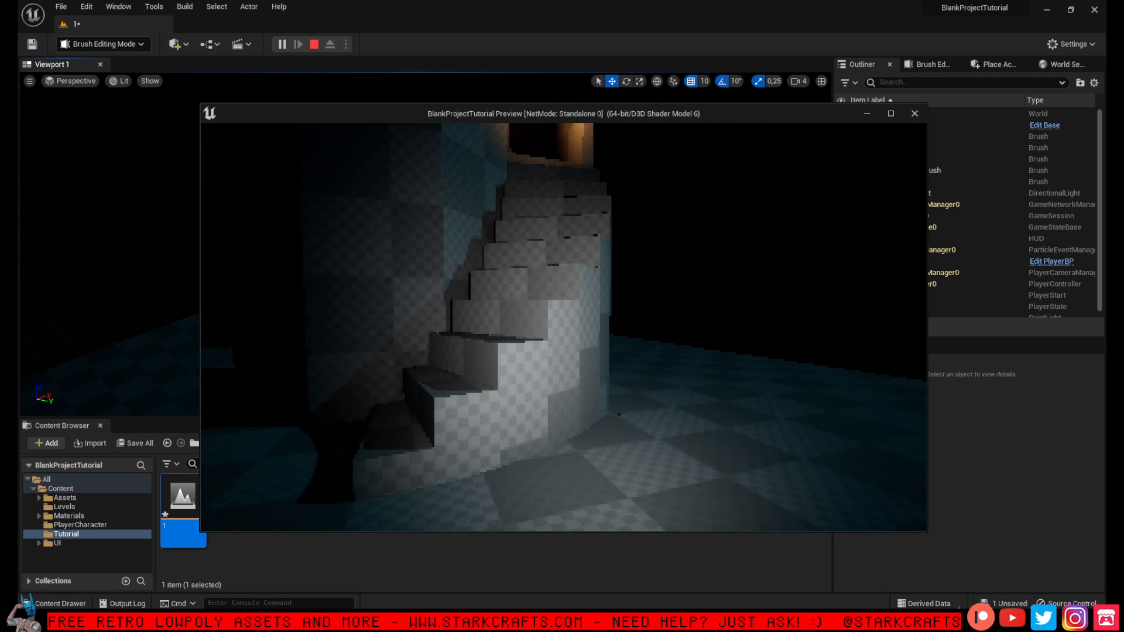
key(Escape)
right_drag(203, 280, 211, 316)
key(s)
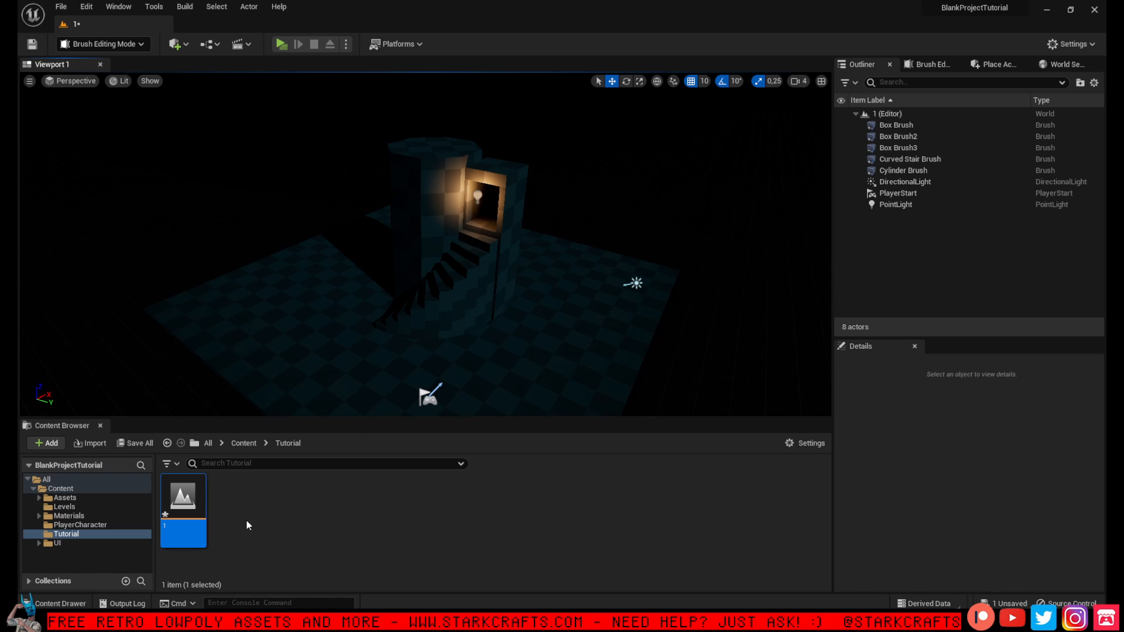
click(221, 524)
right_drag(430, 258, 453, 249)
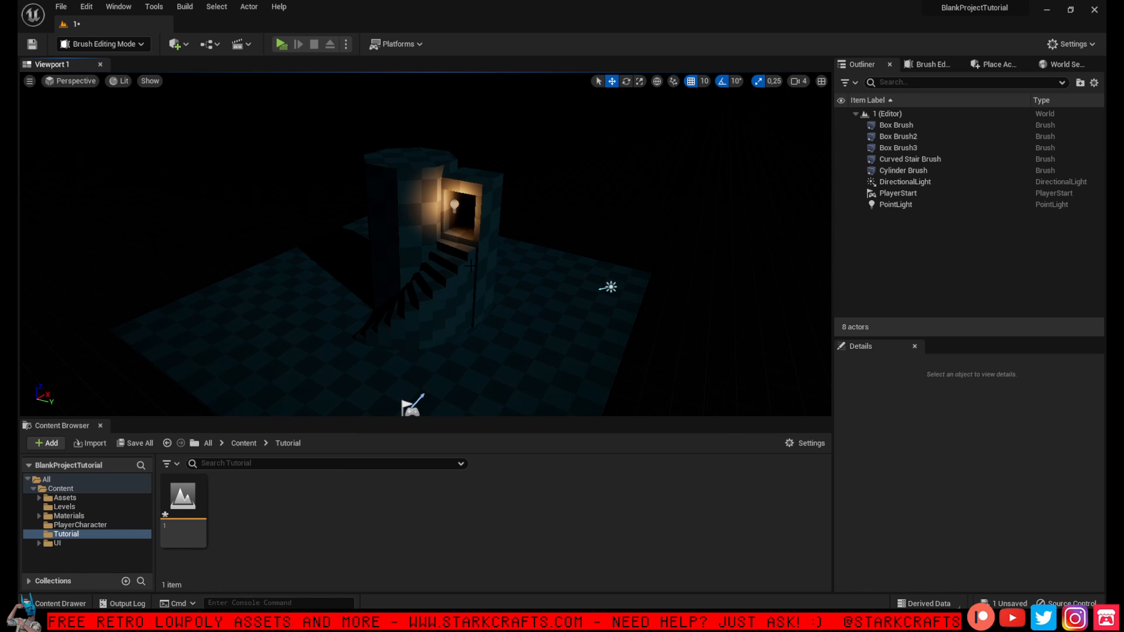
click(191, 498)
click(244, 535)
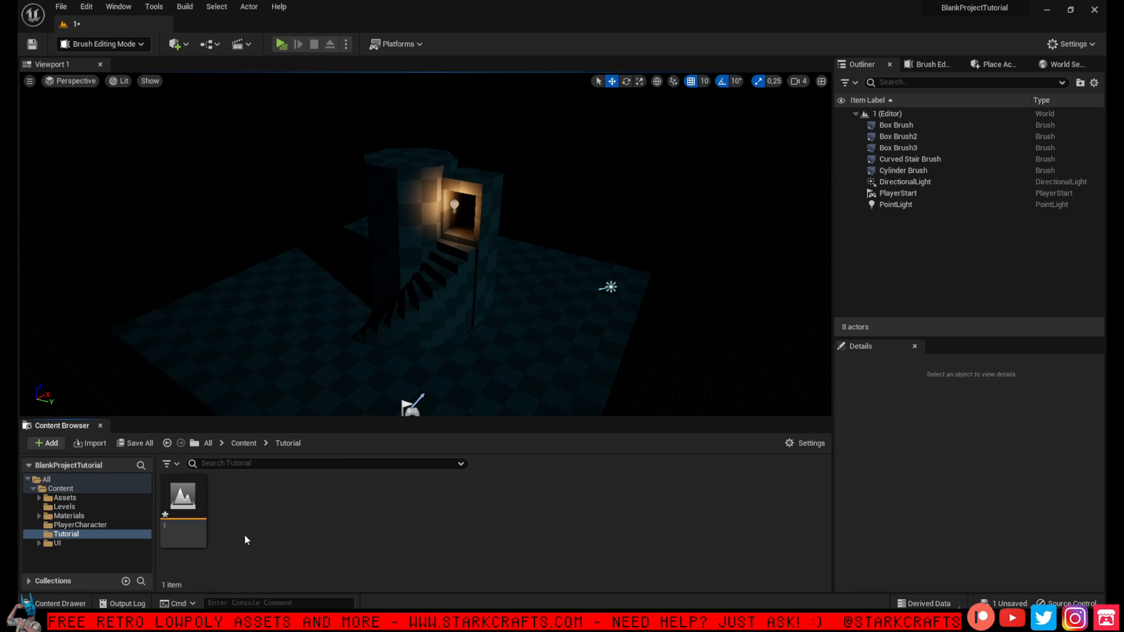
Duplicate level 1 in the Tutorial folder and name the copy 2
click(187, 498)
right_click(185, 498)
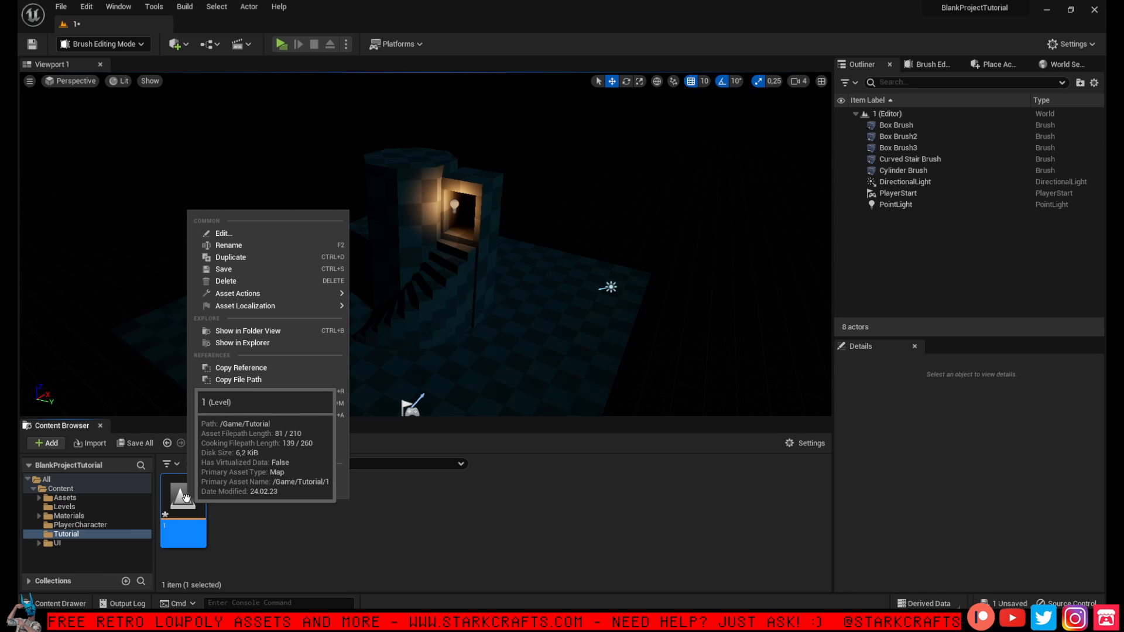
click(258, 261)
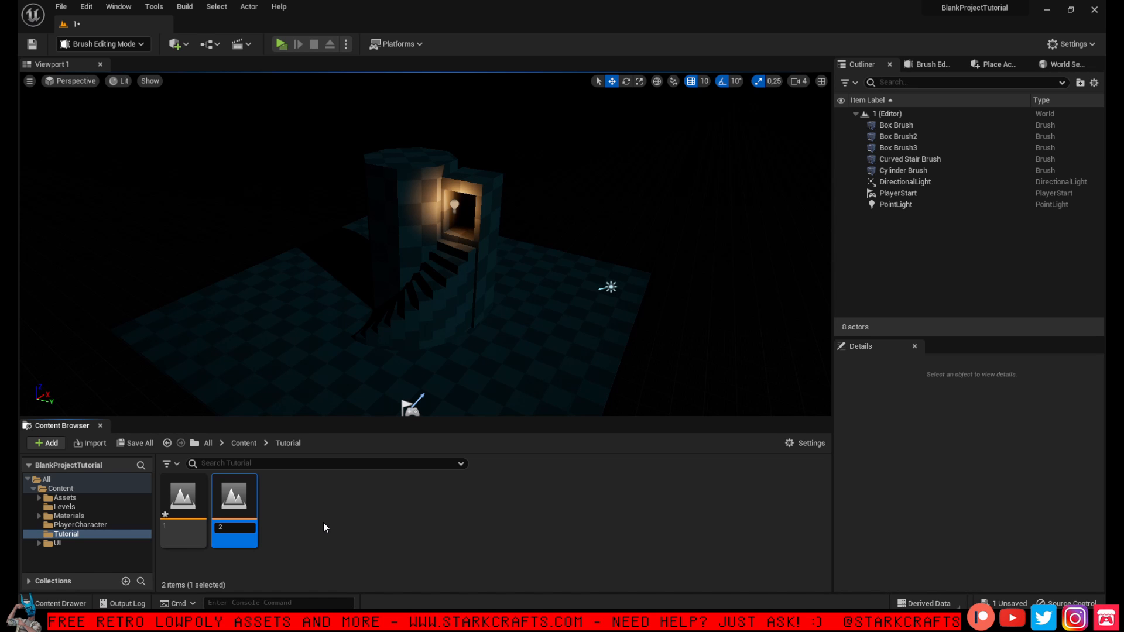
key(Return)
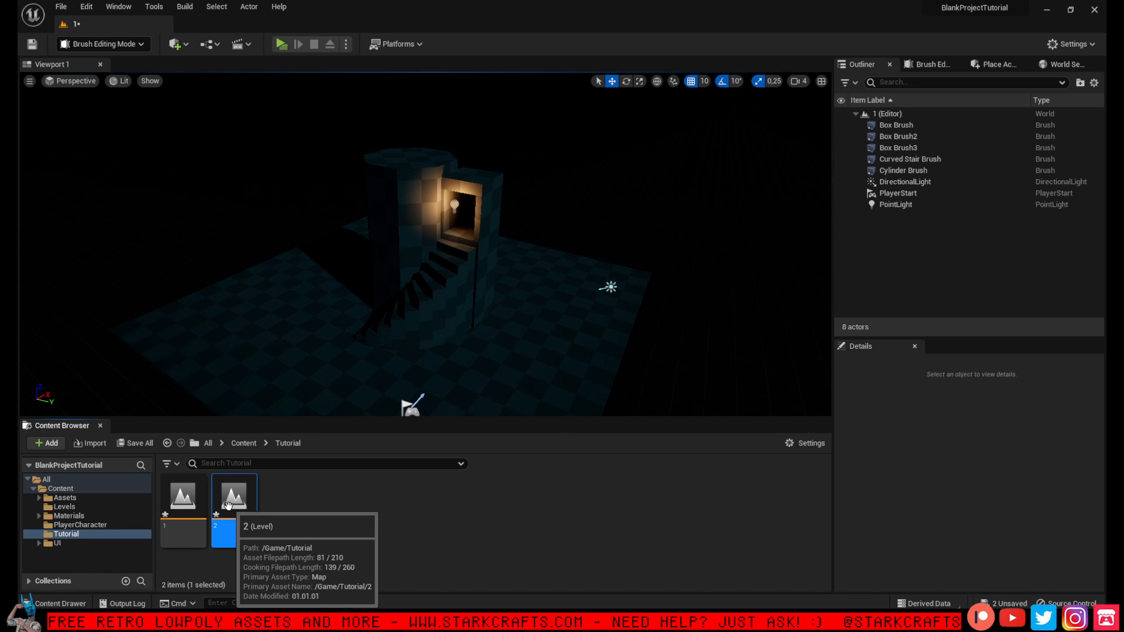
Save both levels and open level 2
key(ctrl+shift+s)
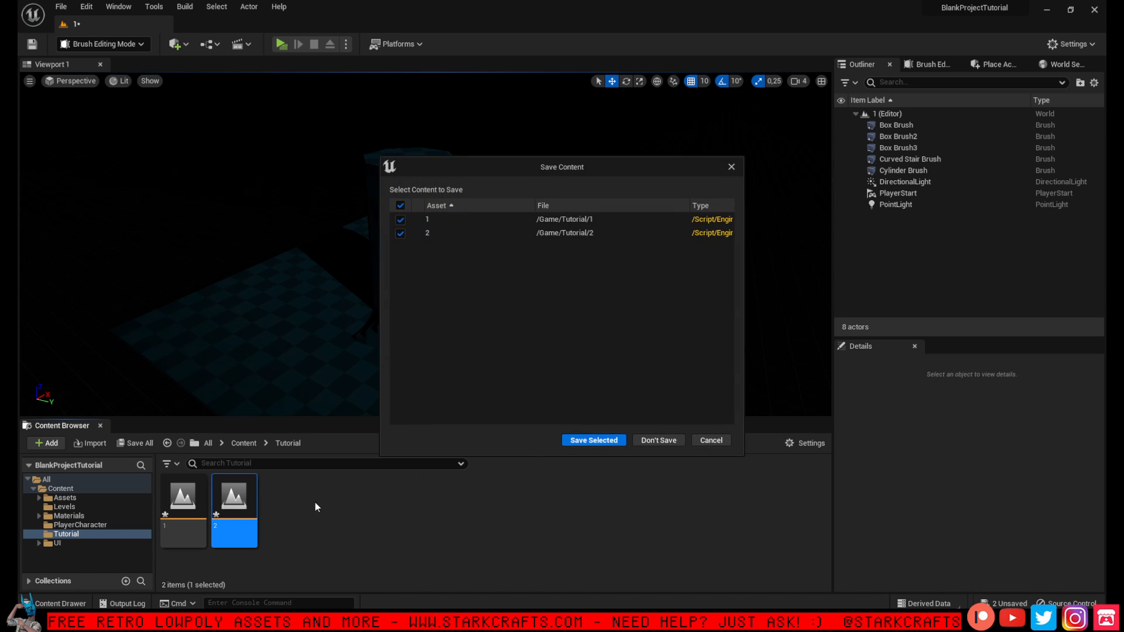
click(594, 440)
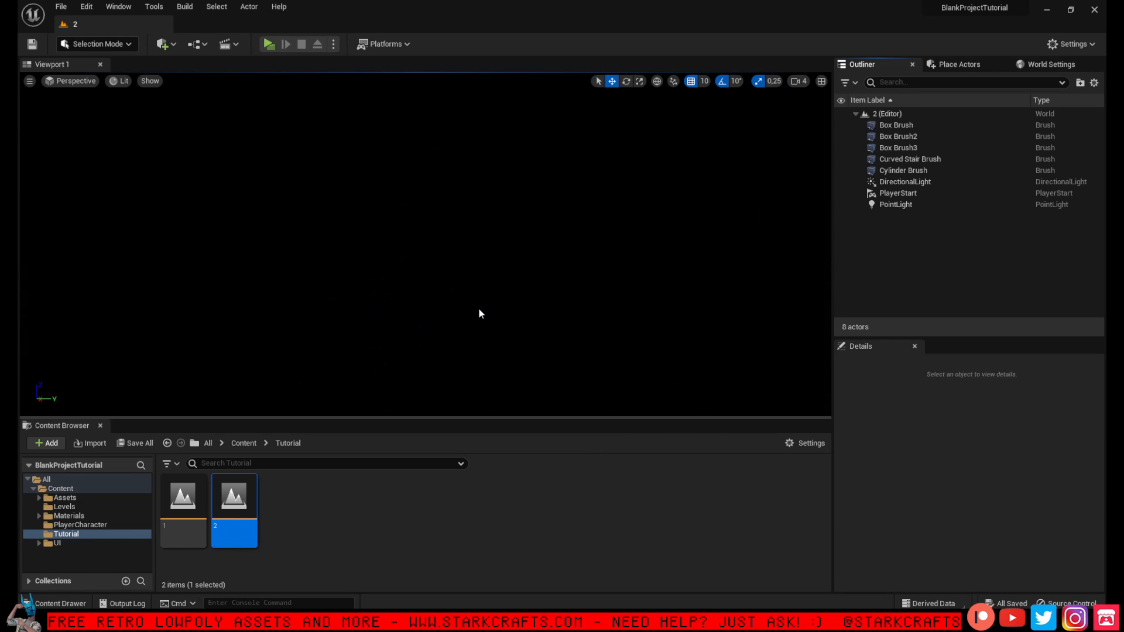
Set the viewport to the Unlit view mode and frame the tower with the floor and the player start
click(120, 84)
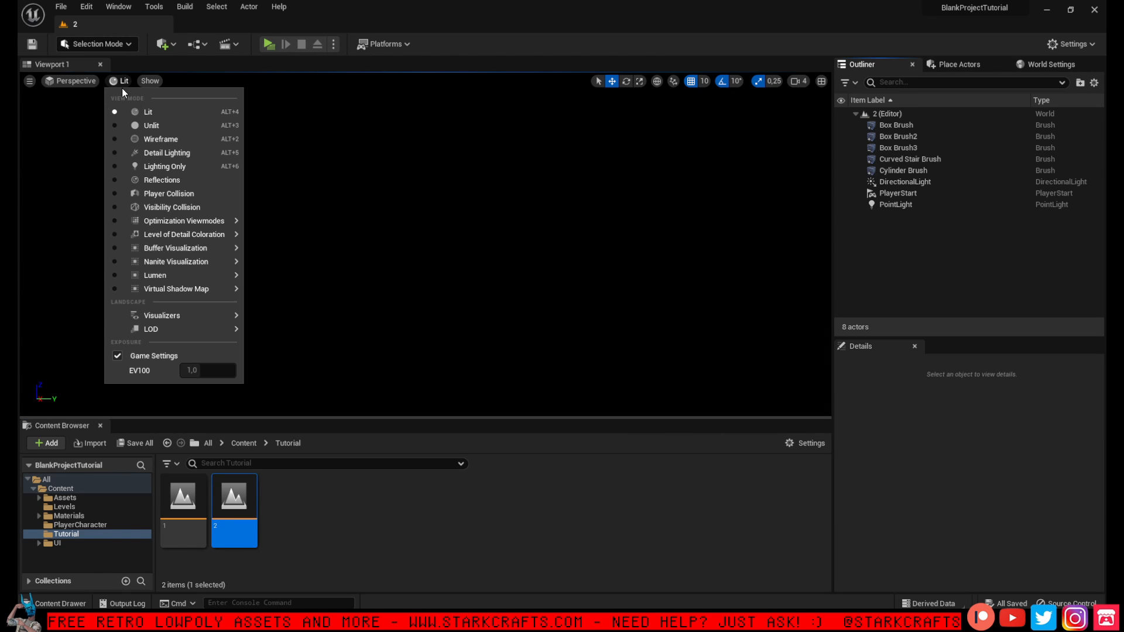
click(164, 122)
key(s)
mouse_move(425, 244)
right_down()
mouse_move(442, 287)
mouse_move(469, 281)
mouse_move(451, 287)
mouse_move(463, 284)
mouse_move(426, 223)
right_up()
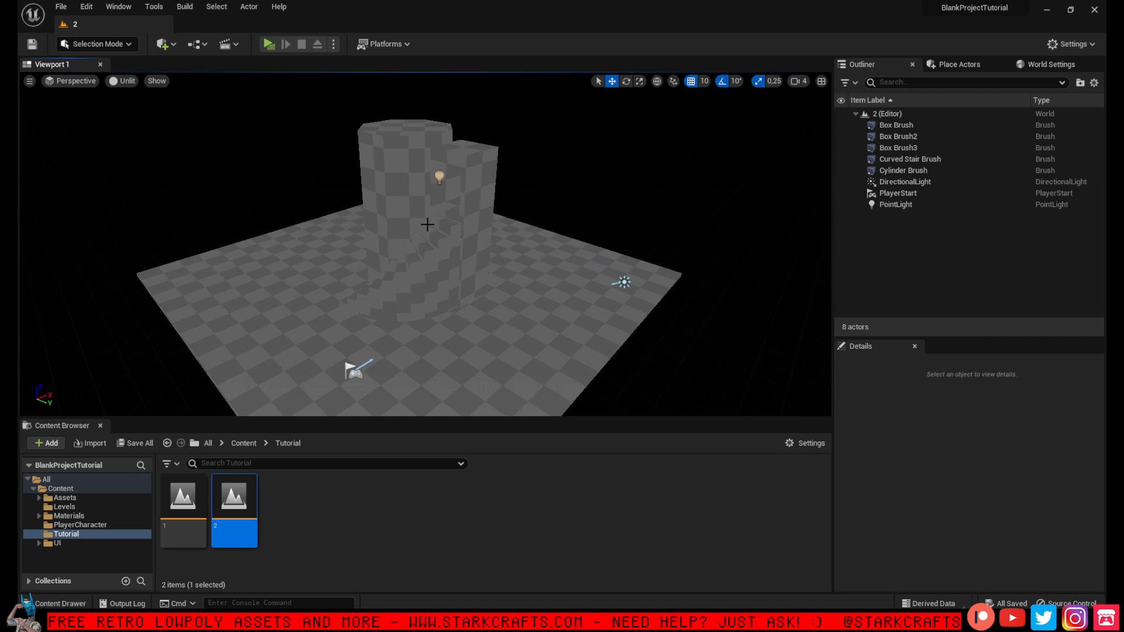
Delete the curved stair brush from level 2
click(352, 370)
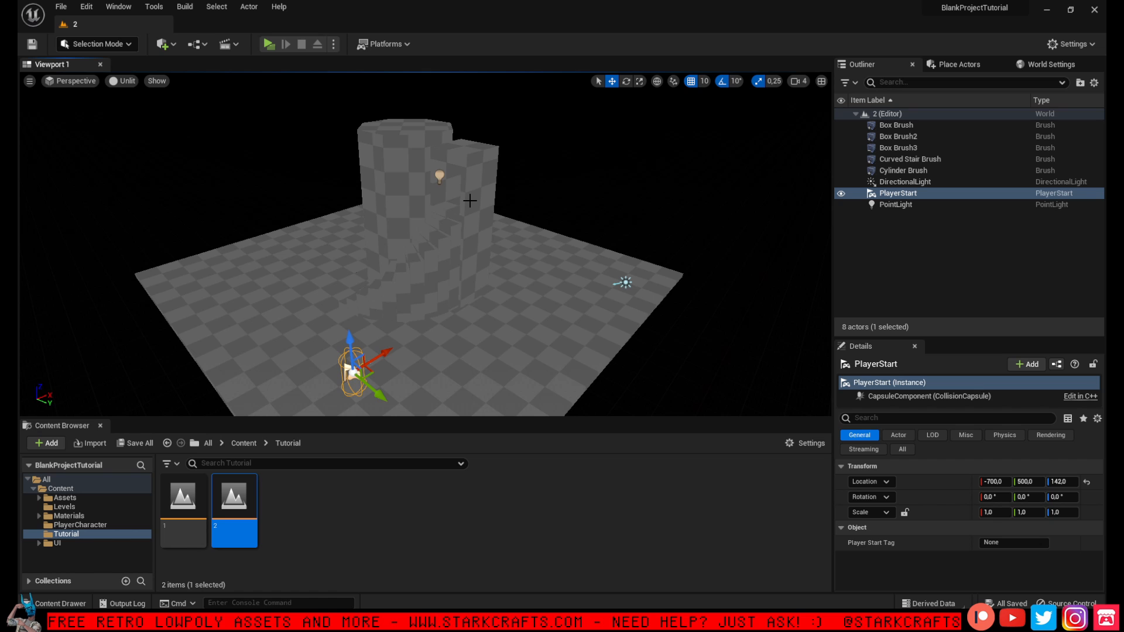
scroll(461, 193, up, 5)
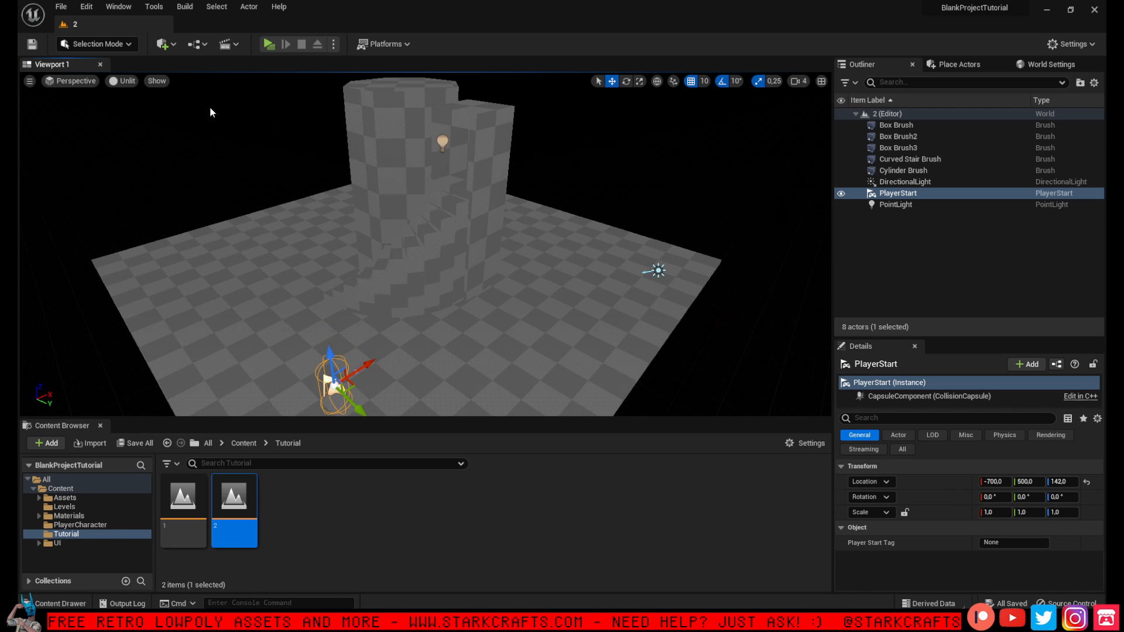
right_drag(439, 153, 439, 152)
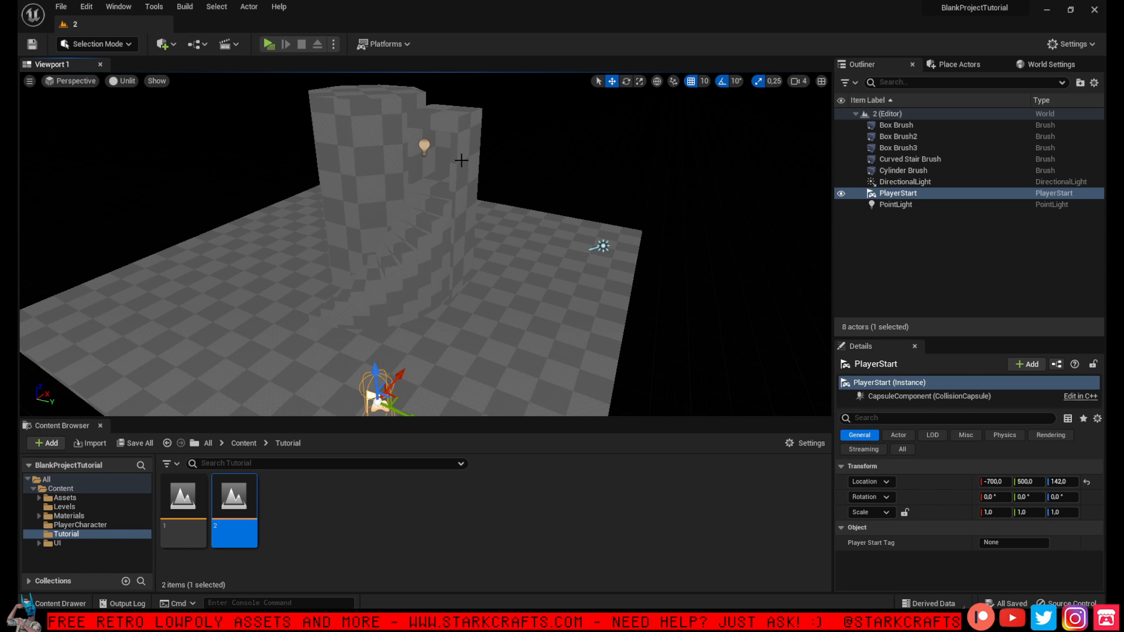
click(422, 242)
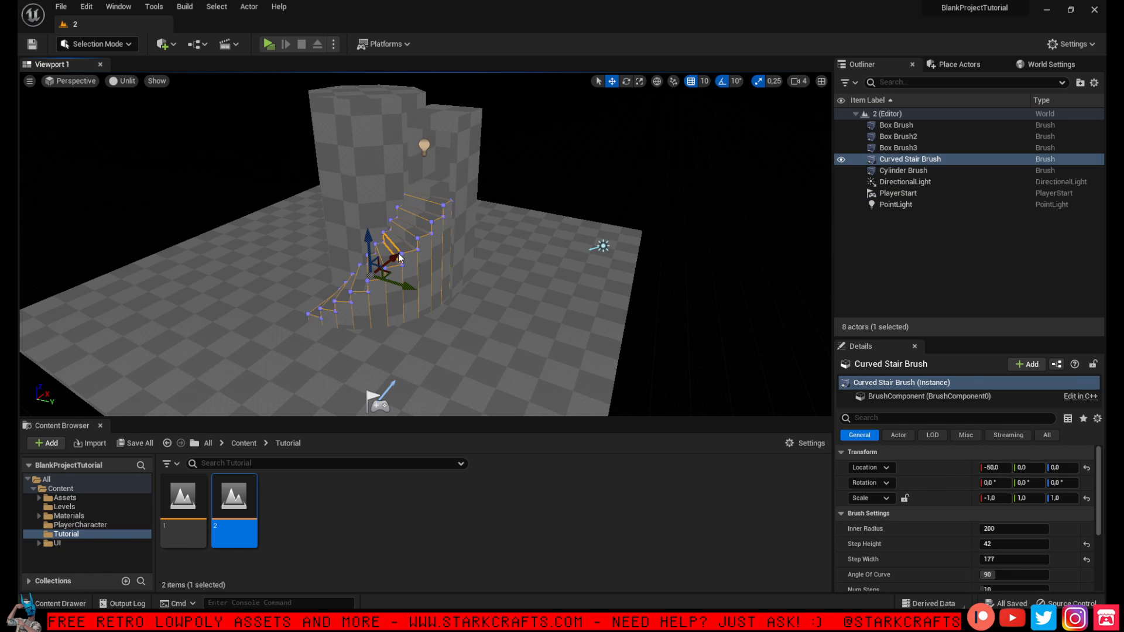
key(Delete)
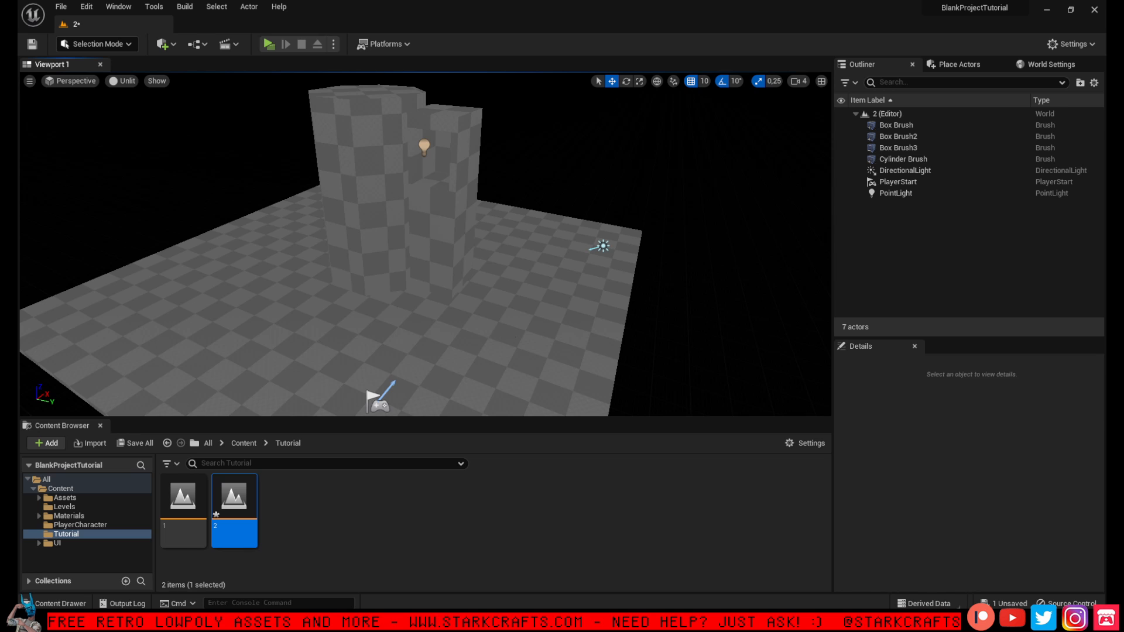
Move the player start across the floor closer to the tower, to about X -650, Y 480
click(505, 335)
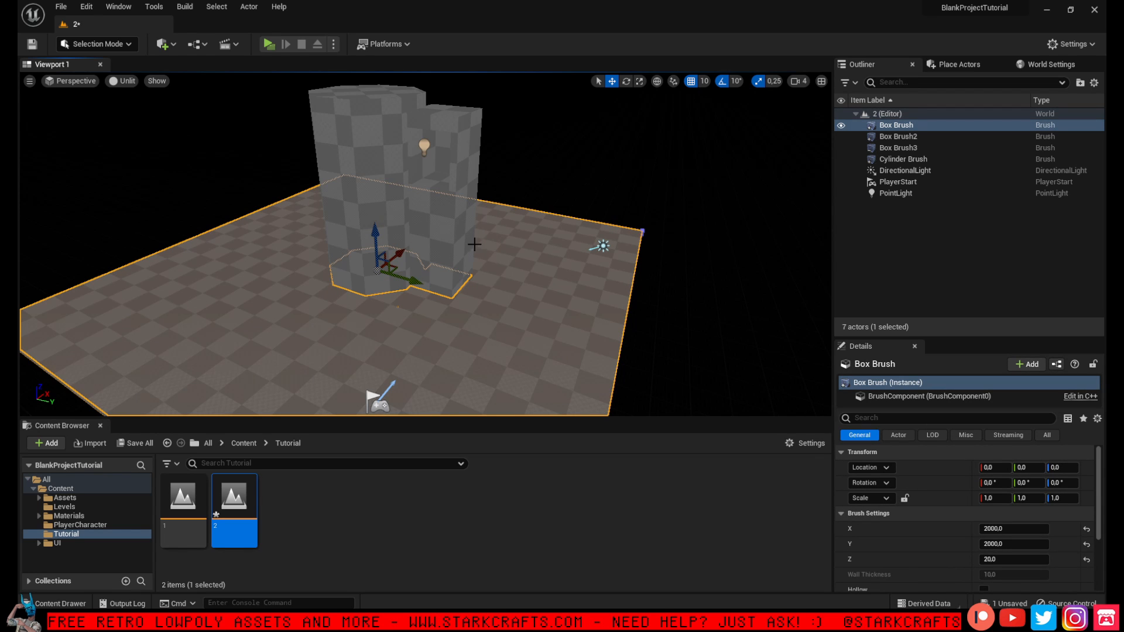
click(386, 404)
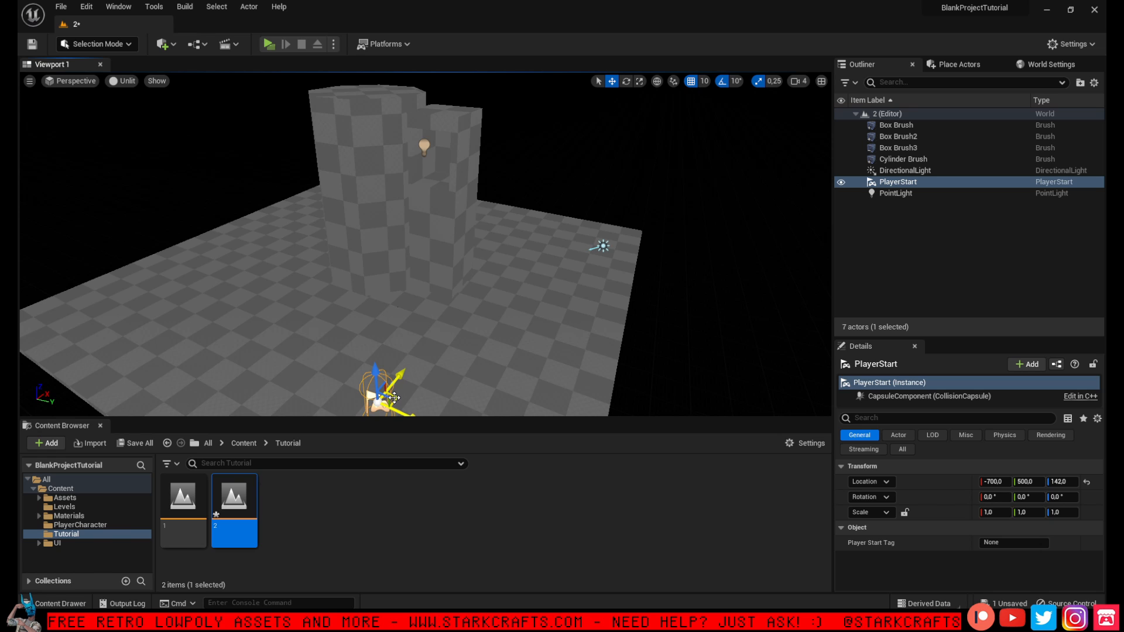
drag(394, 398, 397, 380)
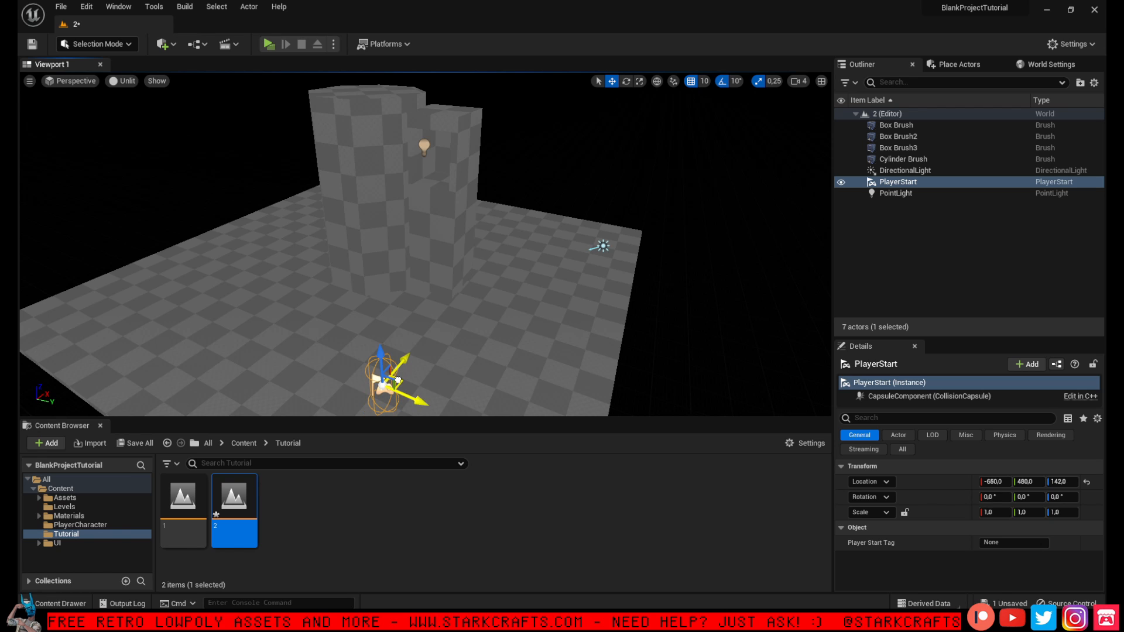
Select the doorway cutout brush and shift it deeper into its column, to X 80
click(434, 166)
mouse_move(462, 147)
mouse_down()
mouse_move(474, 141)
mouse_move(435, 150)
mouse_up()
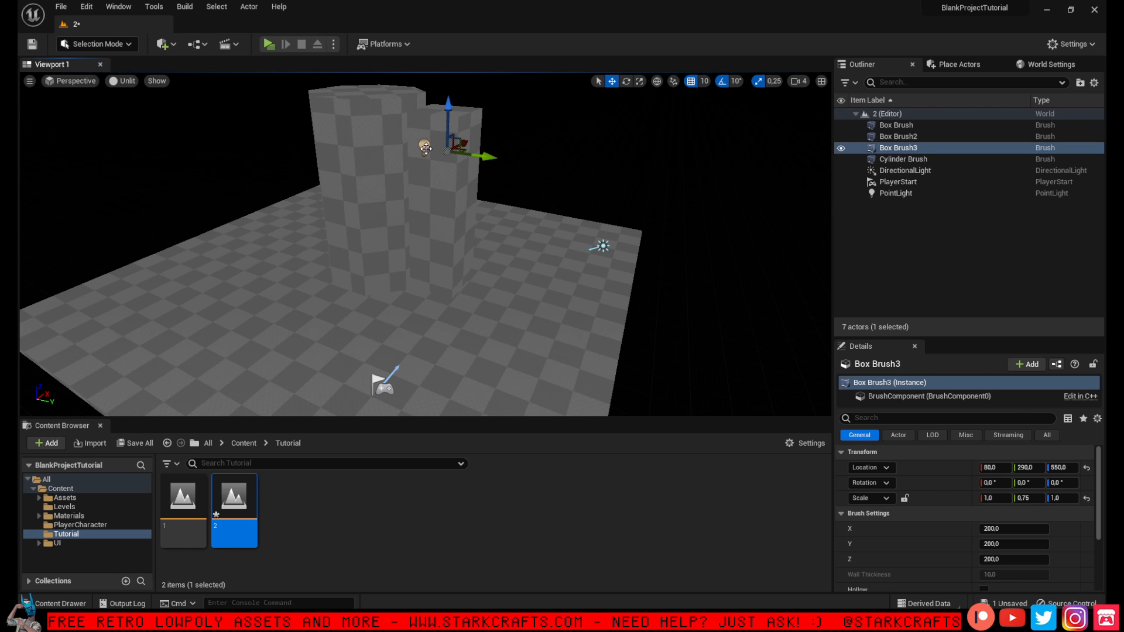
Select the point light and move it along X to 250, outside the doorway side of the column
click(425, 148)
right_drag(425, 149, 246, 140)
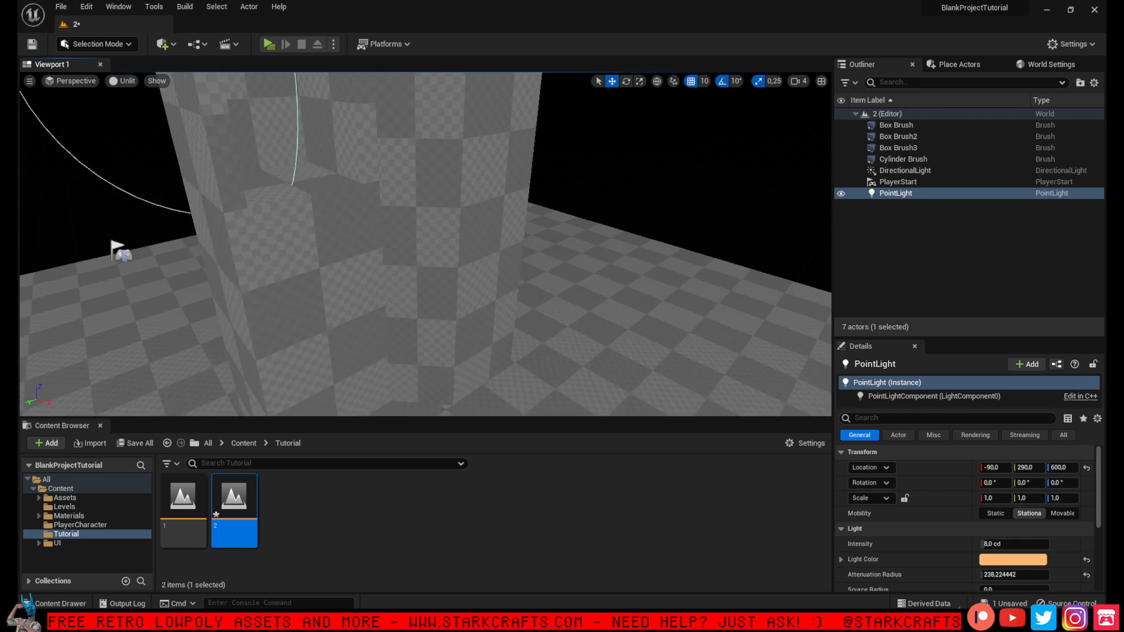
key(s)
right_drag(491, 151, 478, 147)
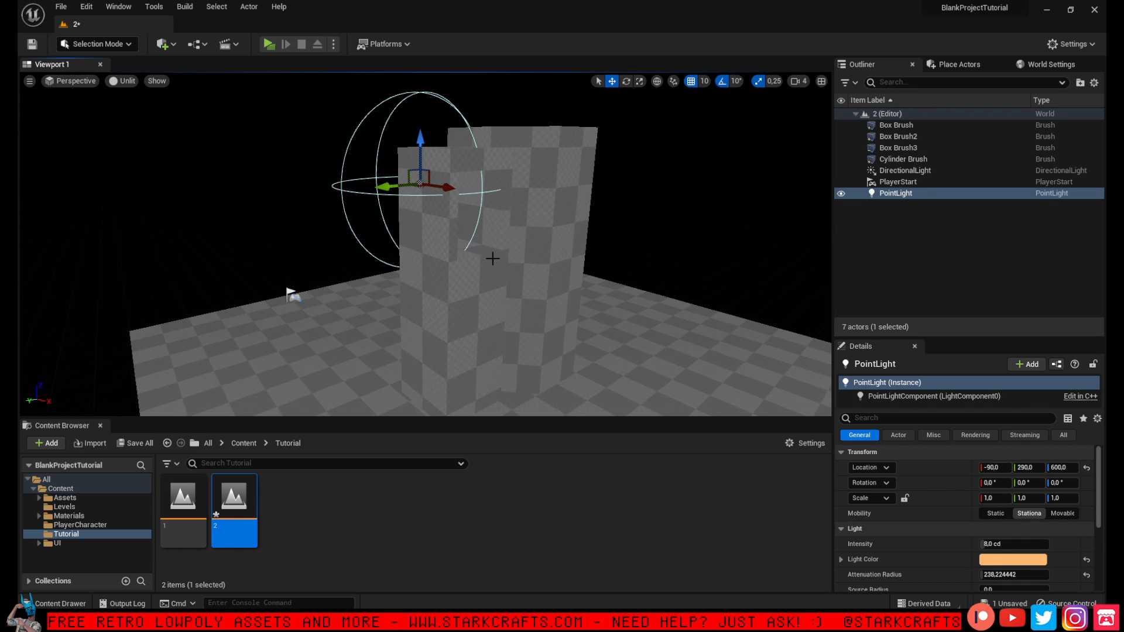
click(538, 242)
key(a)
mouse_move(537, 243)
right_down()
mouse_move(562, 231)
mouse_move(515, 215)
right_up()
click(502, 207)
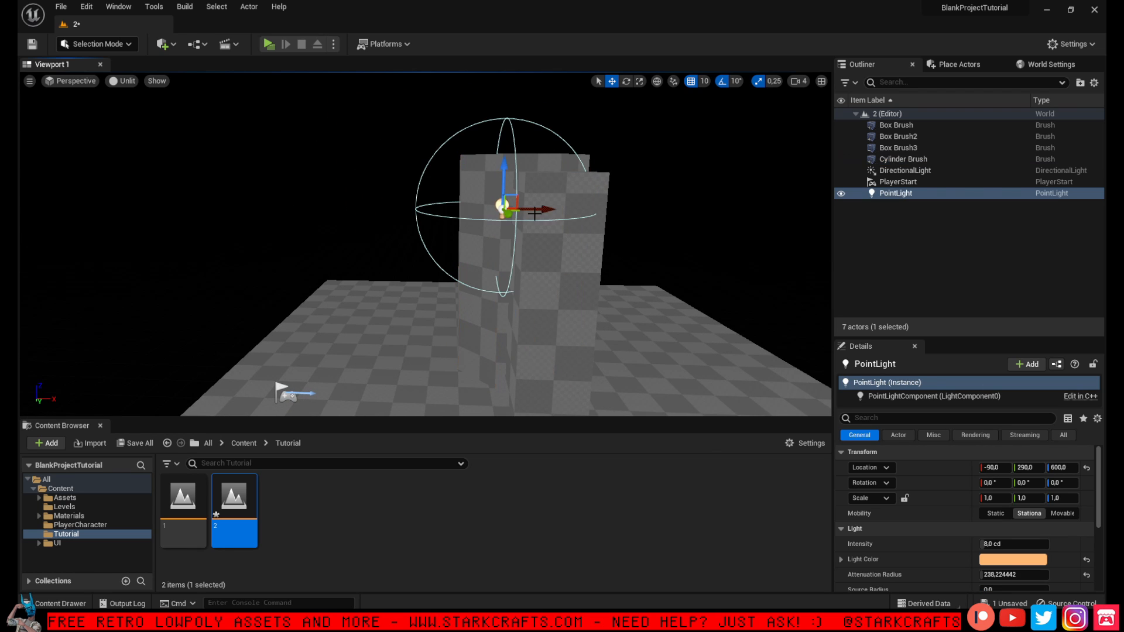
drag(542, 210, 675, 213)
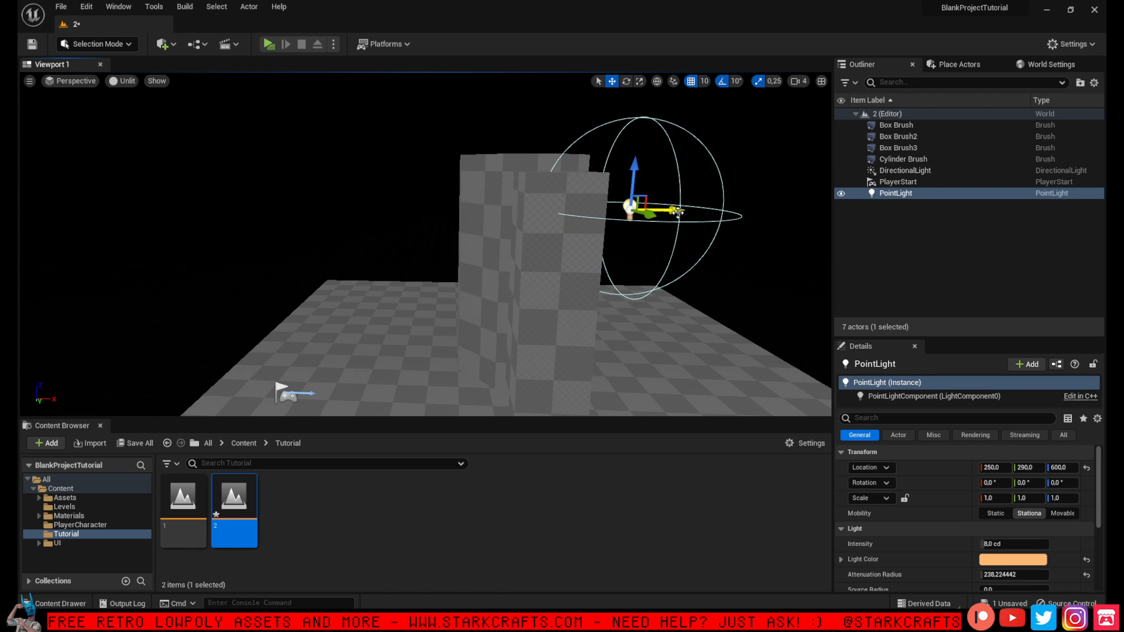
key(d)
right_drag(673, 217, 644, 216)
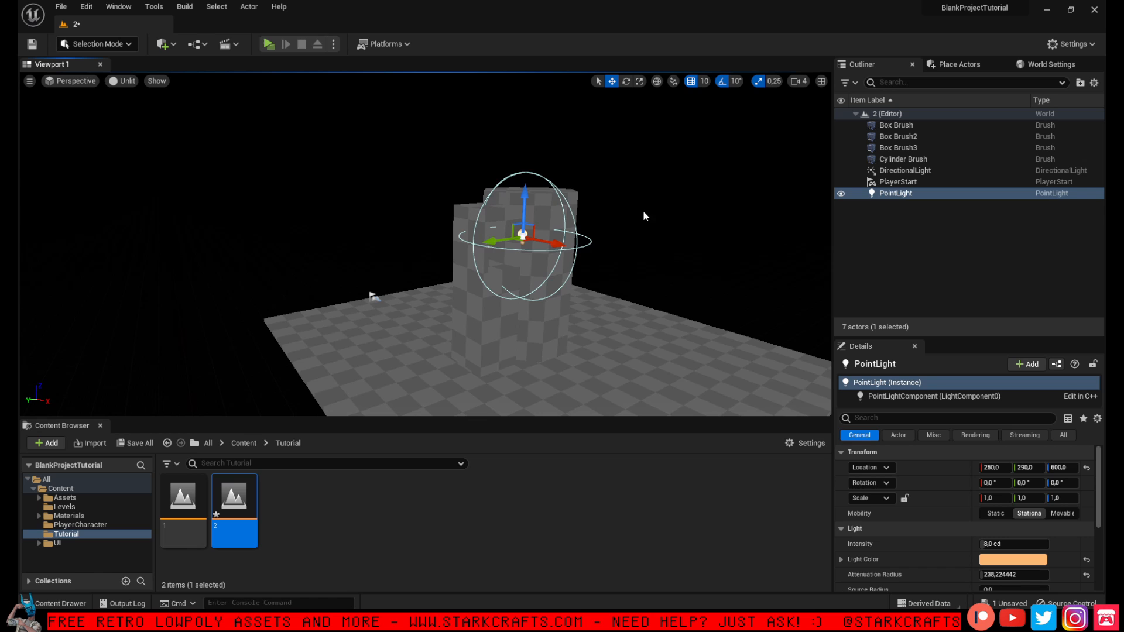
Select the cylinder brush of the tower, lower it below the floor to Z -300, and delete it
click(559, 201)
drag(530, 281, 526, 356)
key(a)
right_drag(529, 357, 536, 360)
mouse_move(509, 367)
mouse_down()
mouse_move(474, 389)
mouse_move(529, 394)
mouse_up()
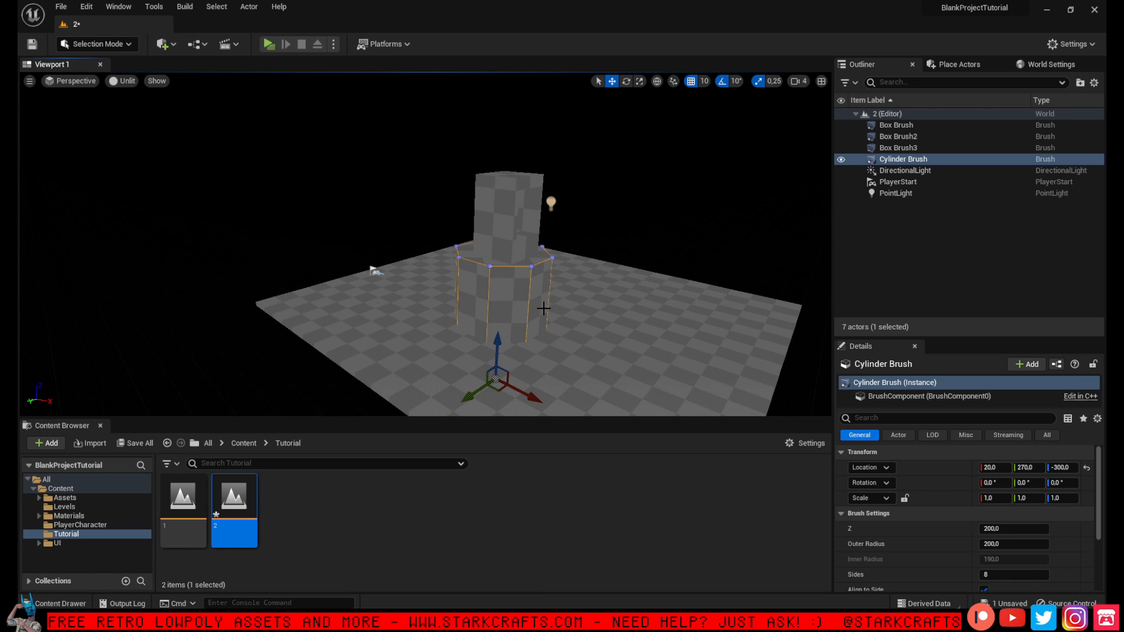
key(Delete)
Select the column brush, the doorway cutout brush and the point light together and raise them high above the floor
click(527, 231)
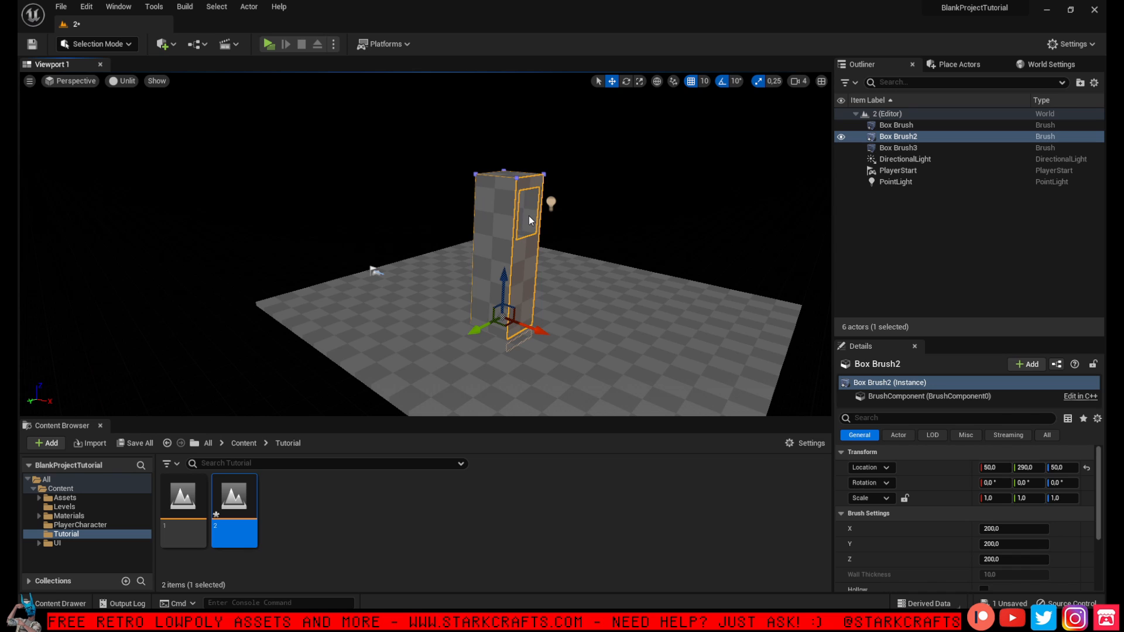
ctrl+click(528, 217)
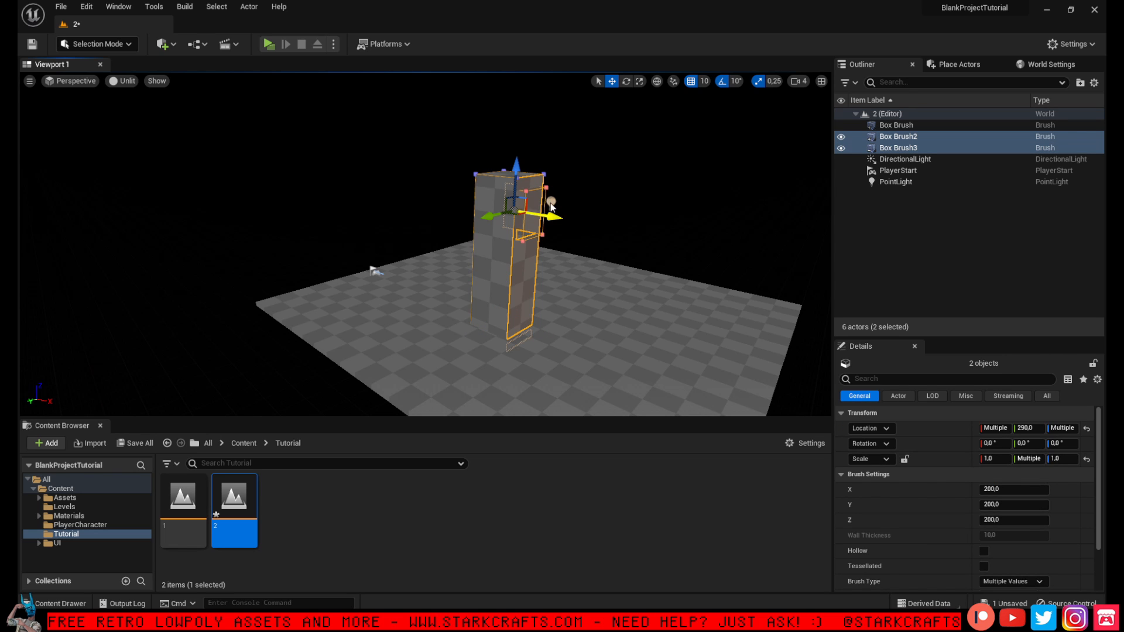
ctrl+click(550, 203)
drag(558, 166, 562, 79)
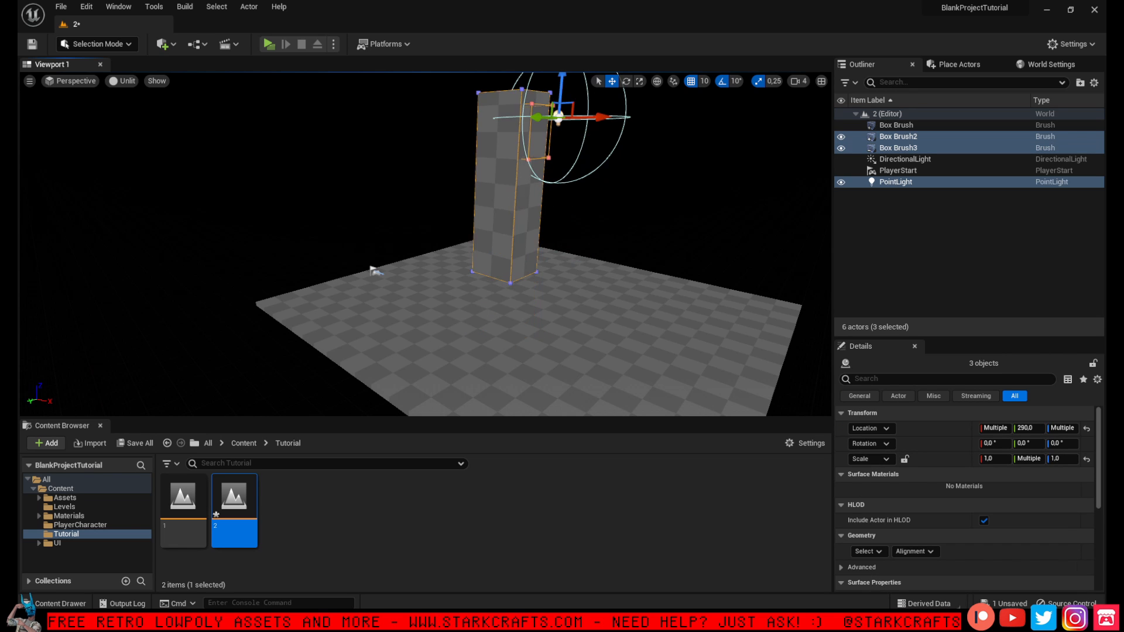
mouse_move(542, 128)
right_down()
mouse_move(480, 108)
mouse_move(495, 102)
right_up()
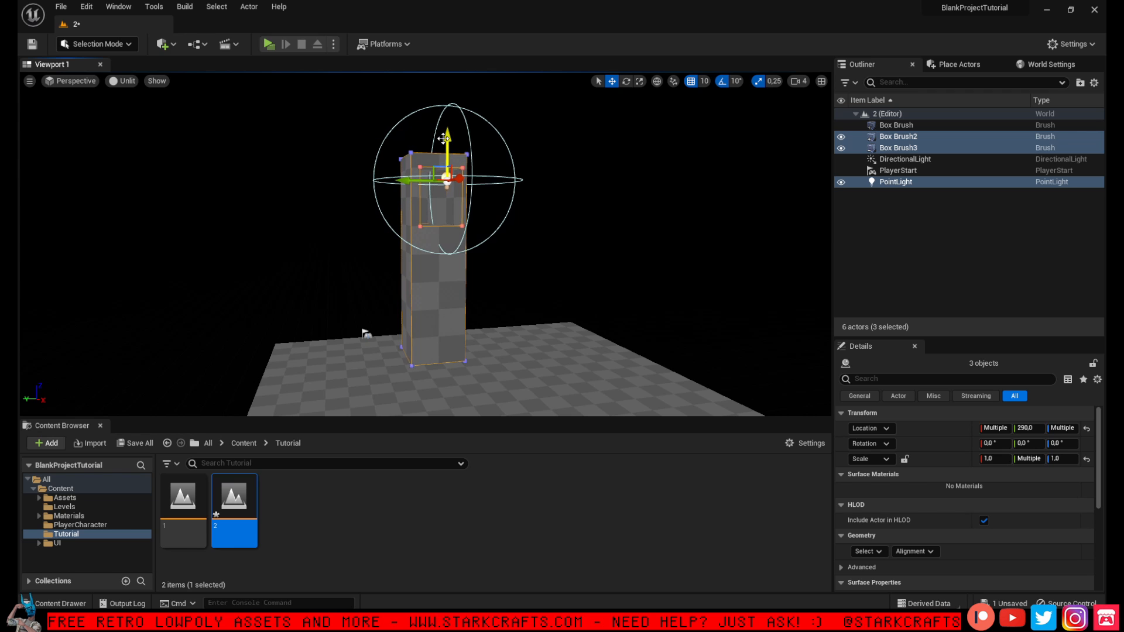
drag(443, 138, 443, 102)
In Brush Editing mode, raise the column's bottom vertices to just below the doorway cutout, shortening it into a floating room, and deselect everything
mouse_move(433, 237)
right_down()
mouse_move(462, 241)
mouse_move(451, 281)
mouse_move(433, 237)
right_up()
key(w)
click(97, 44)
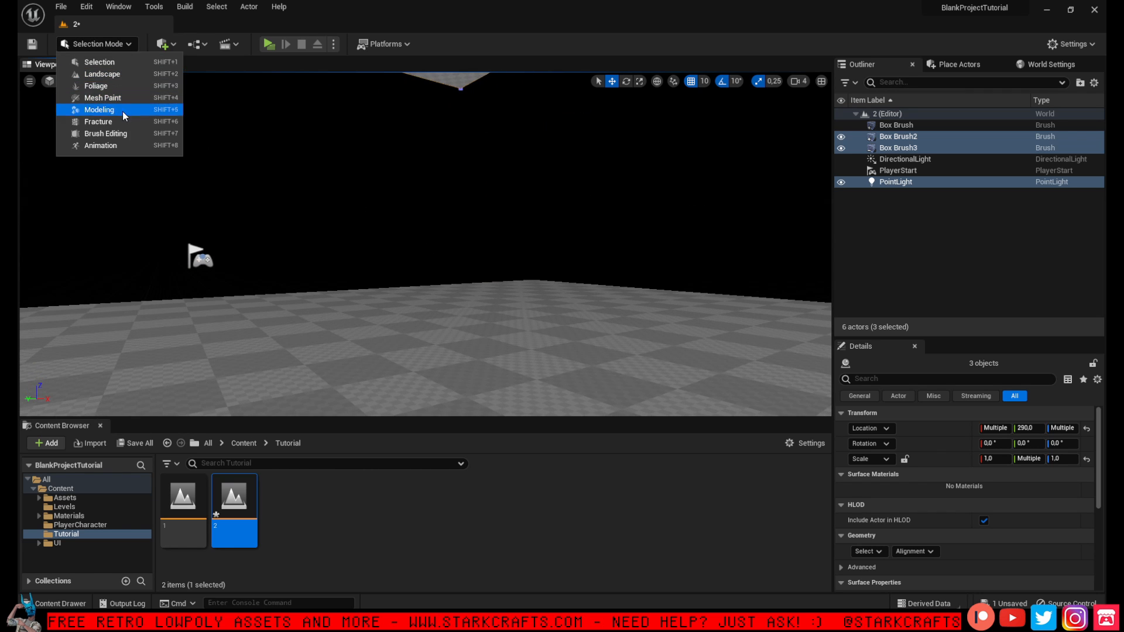
click(120, 136)
right_drag(367, 168, 362, 143)
key(s)
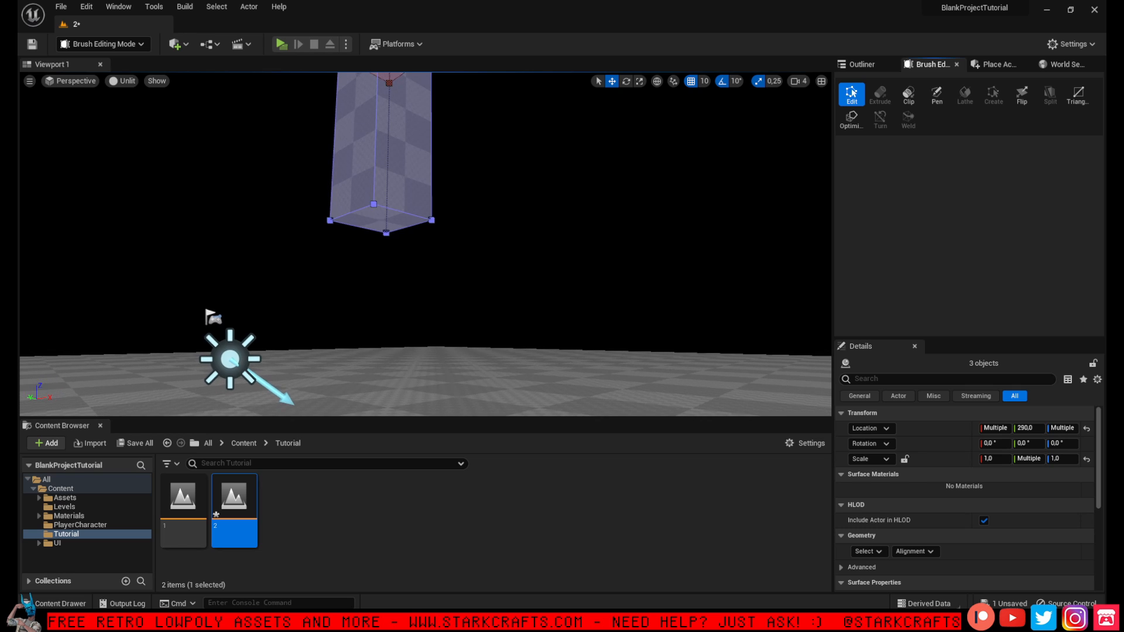
click(385, 225)
mouse_move(385, 225)
right_down()
mouse_move(382, 202)
mouse_move(383, 221)
right_up()
key(e)
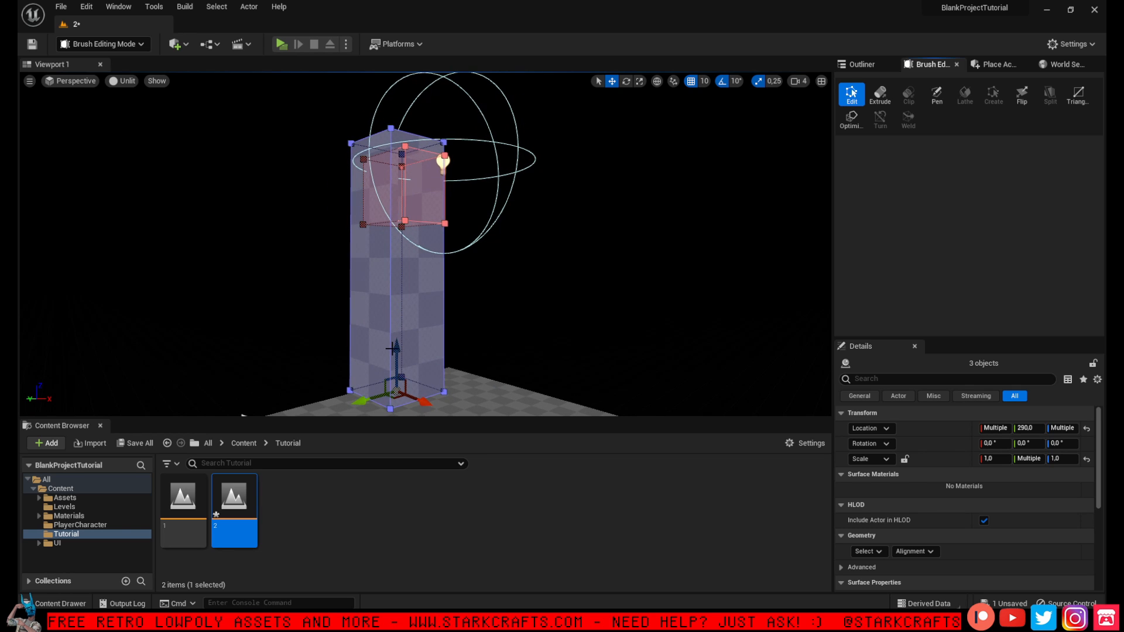
drag(394, 352, 414, 202)
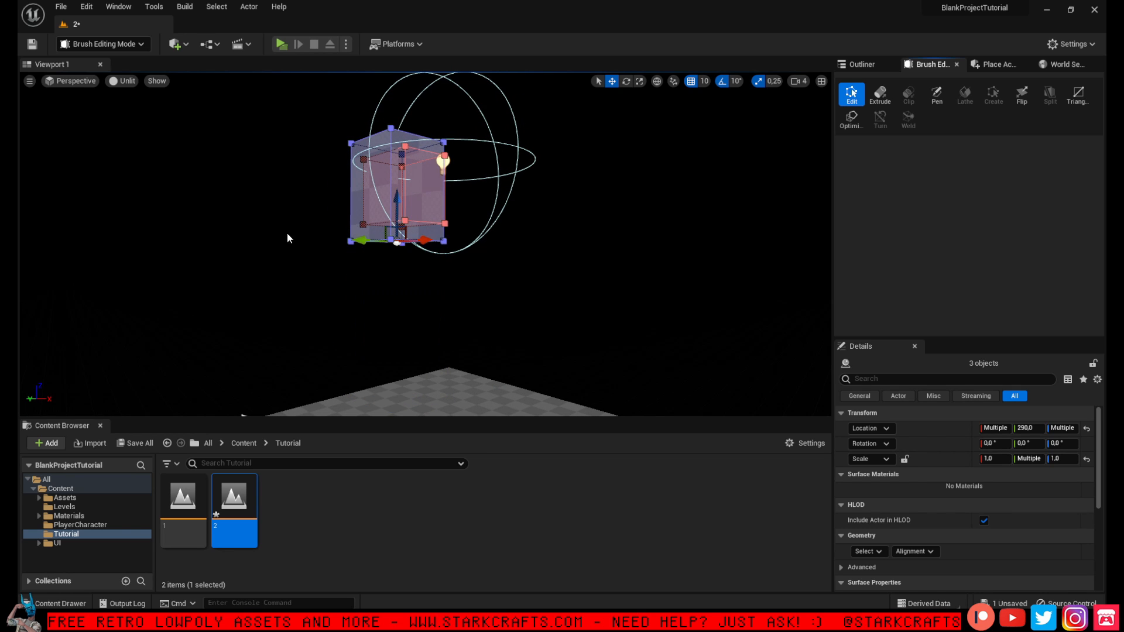
click(261, 239)
Fly the view up to the floating room's opening and snap the PlayerStart object to that view
right_drag(262, 238, 313, 272)
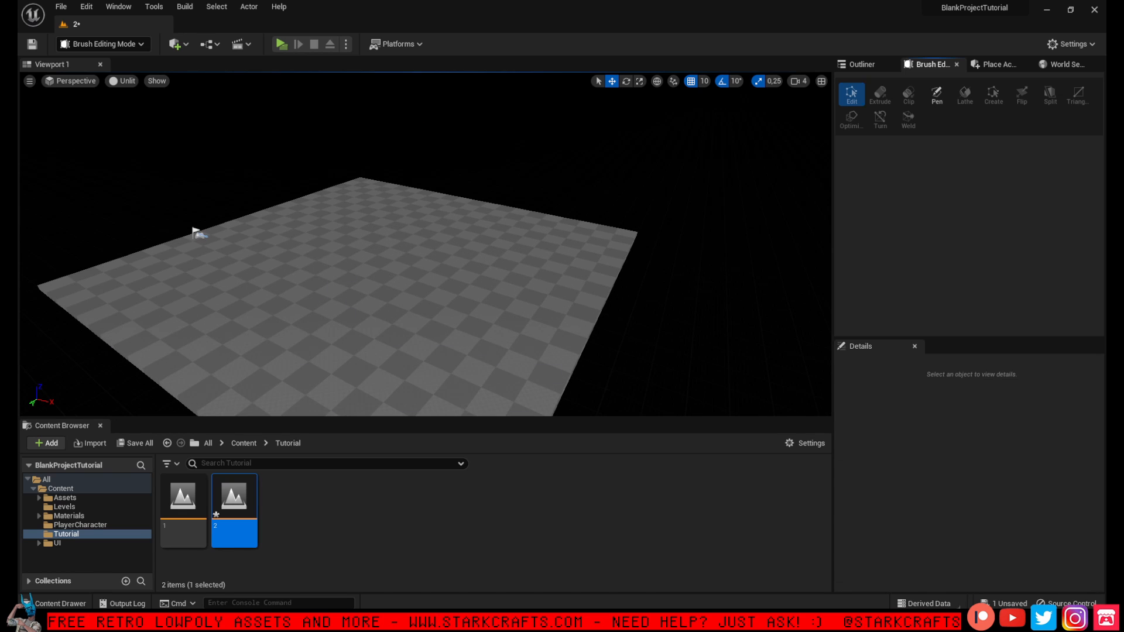
click(371, 262)
mouse_move(347, 272)
mouse_down()
mouse_move(293, 304)
mouse_move(404, 349)
mouse_up()
click(199, 234)
right_drag(248, 241, 193, 189)
key(w)
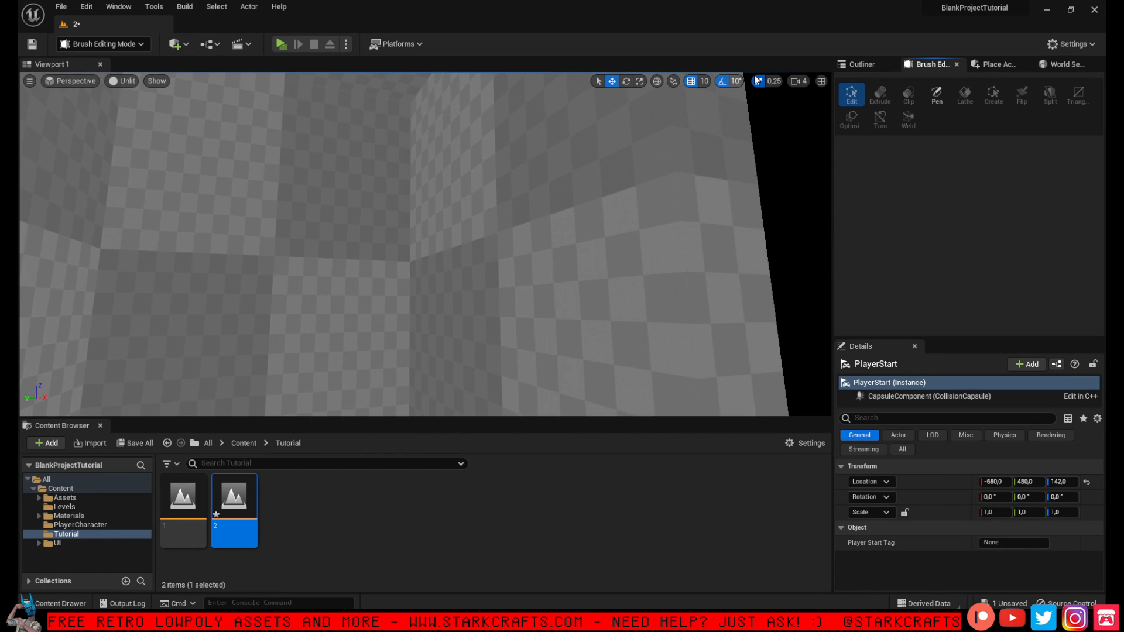
click(863, 64)
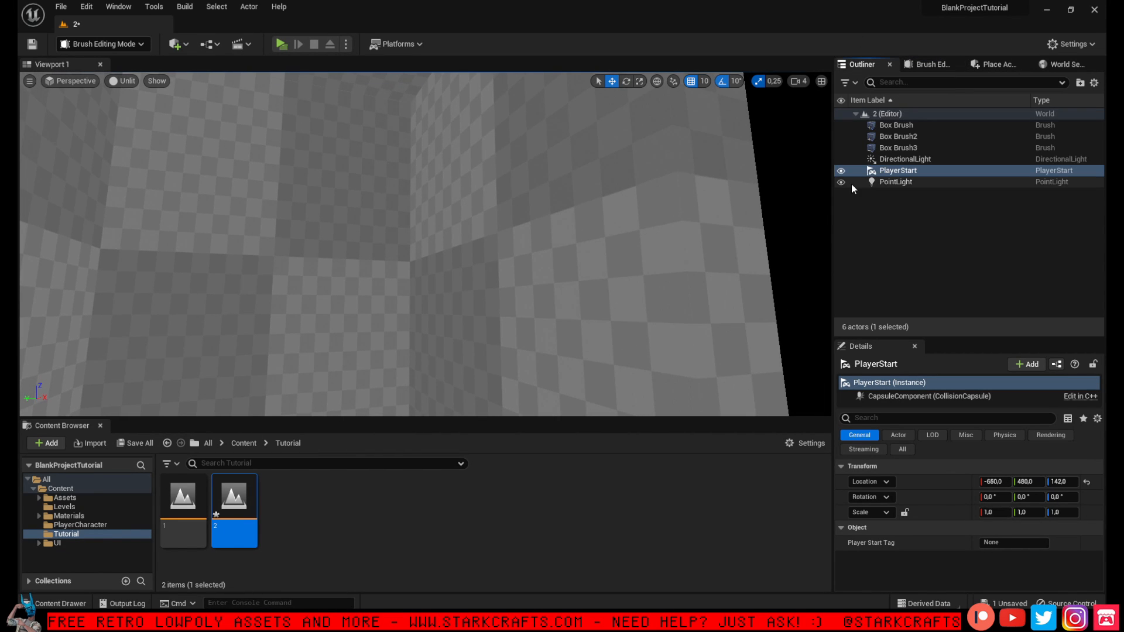
right_click(914, 173)
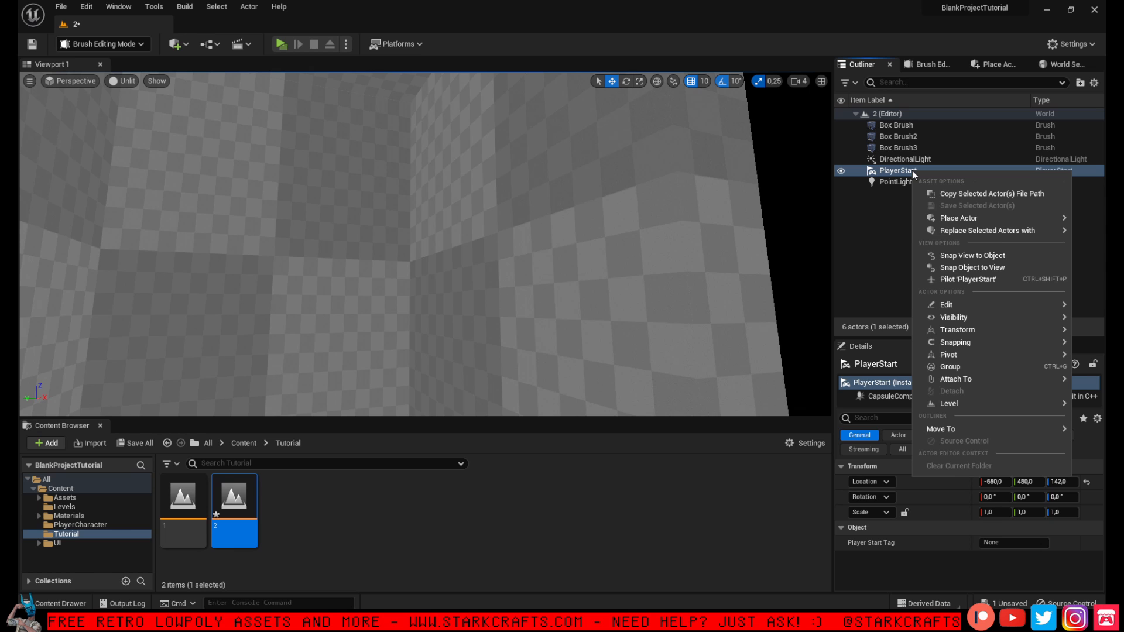
click(967, 267)
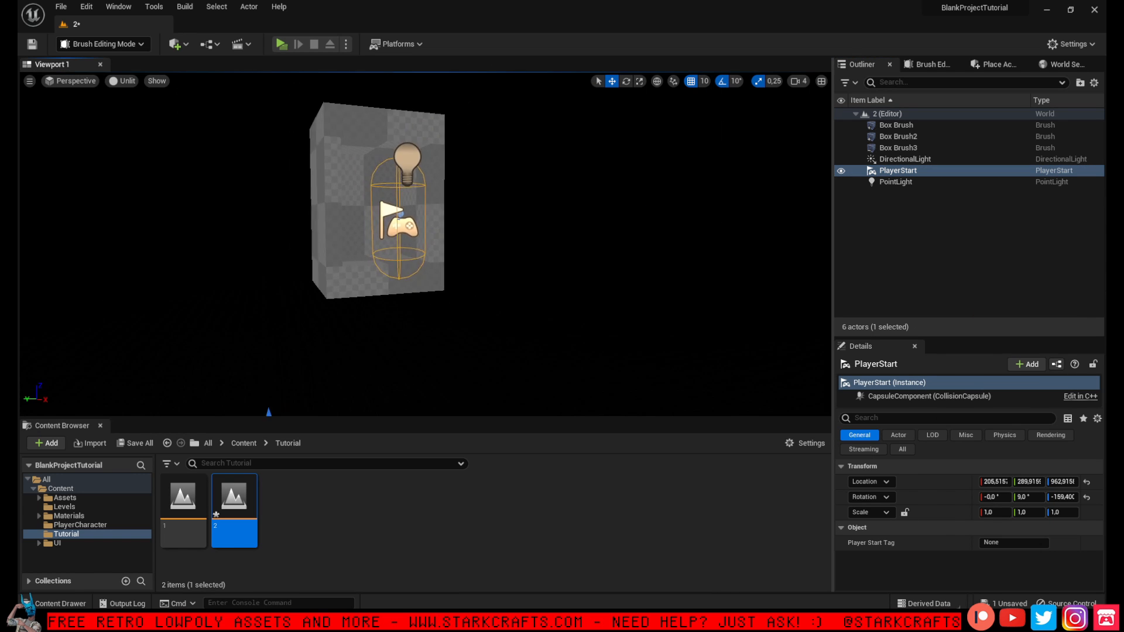
Reset the player start's rotation, move it into the floating room to about X 96, Z 993, and deselect it
mouse_move(547, 253)
right_down()
mouse_move(580, 255)
mouse_move(592, 270)
right_up()
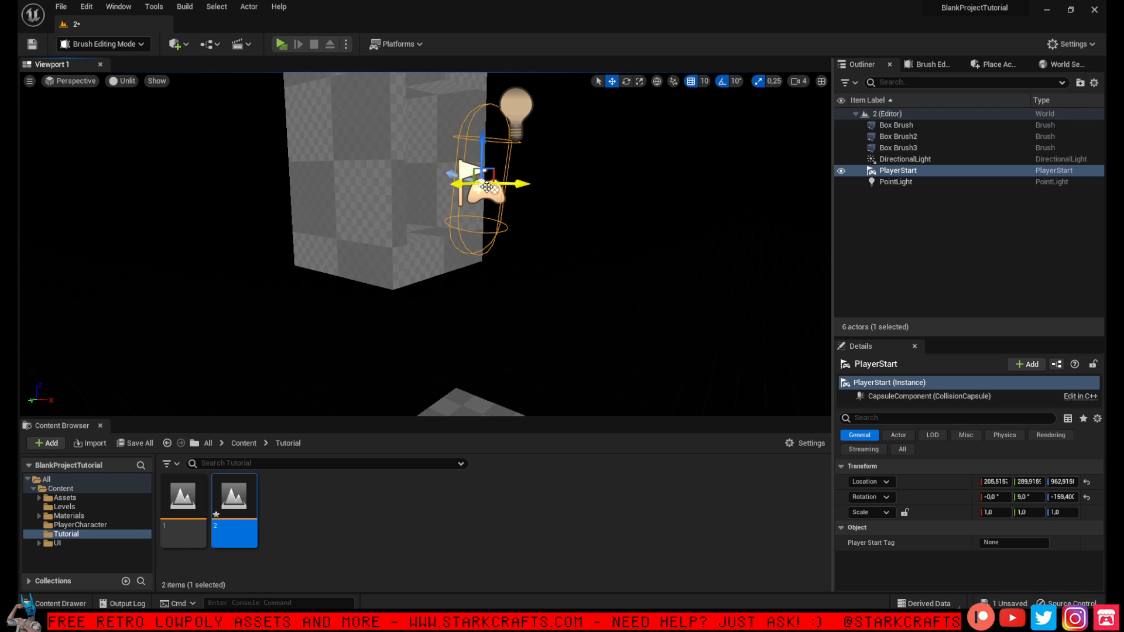
click(1087, 497)
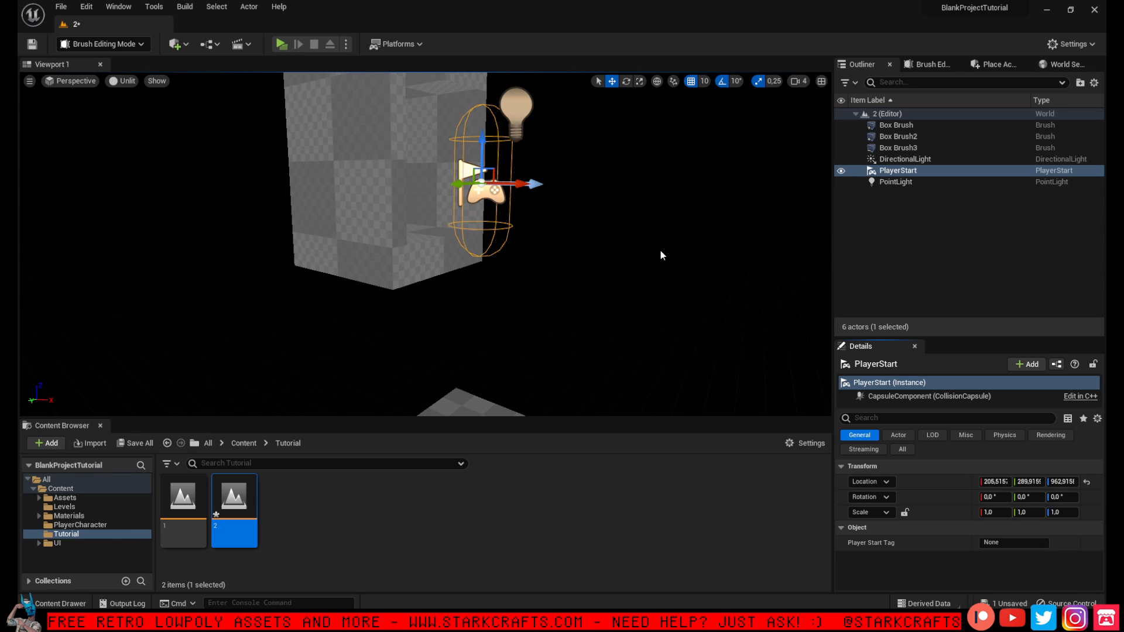
drag(518, 182, 451, 180)
mouse_move(450, 180)
right_down()
mouse_move(469, 187)
mouse_move(450, 182)
right_up()
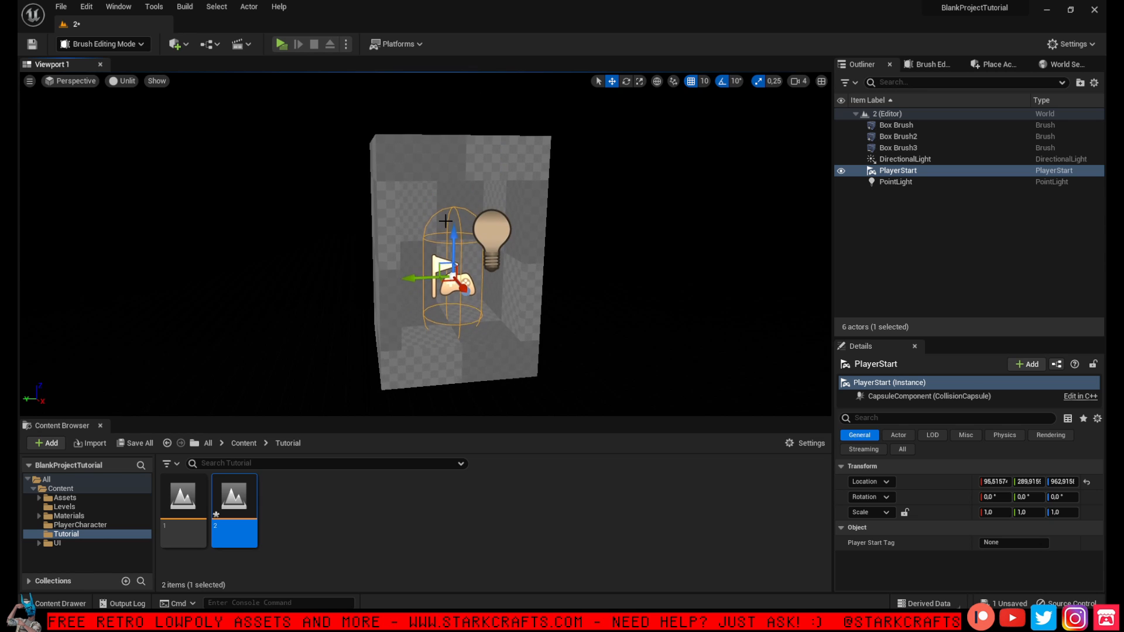
drag(451, 241, 451, 218)
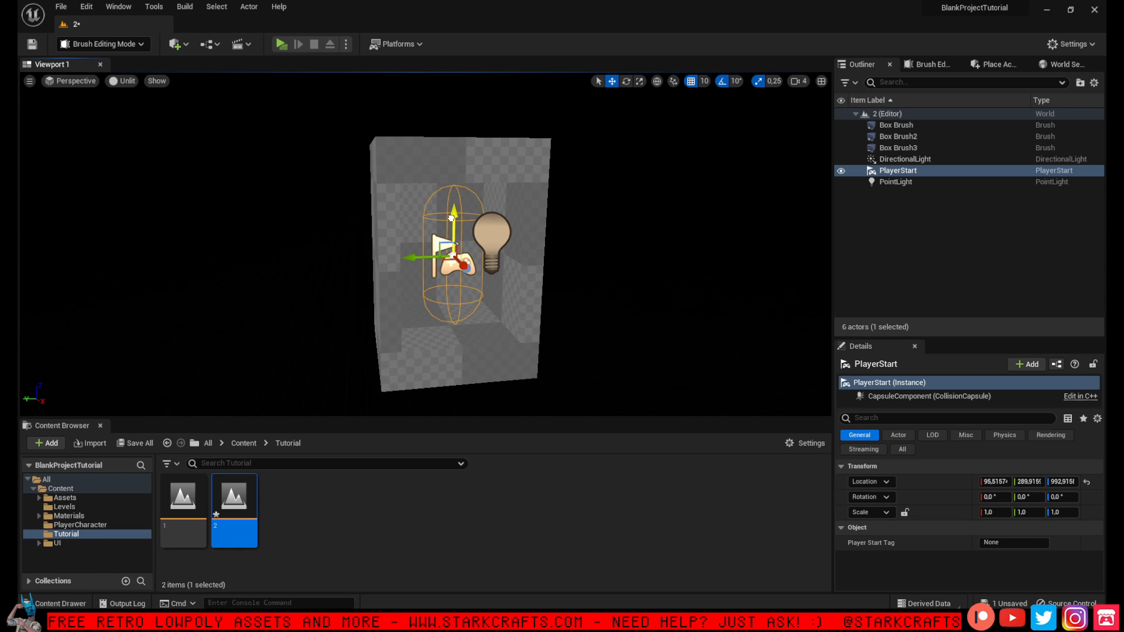
key(Escape)
mouse_move(525, 245)
right_down()
mouse_move(544, 263)
mouse_move(525, 244)
right_up()
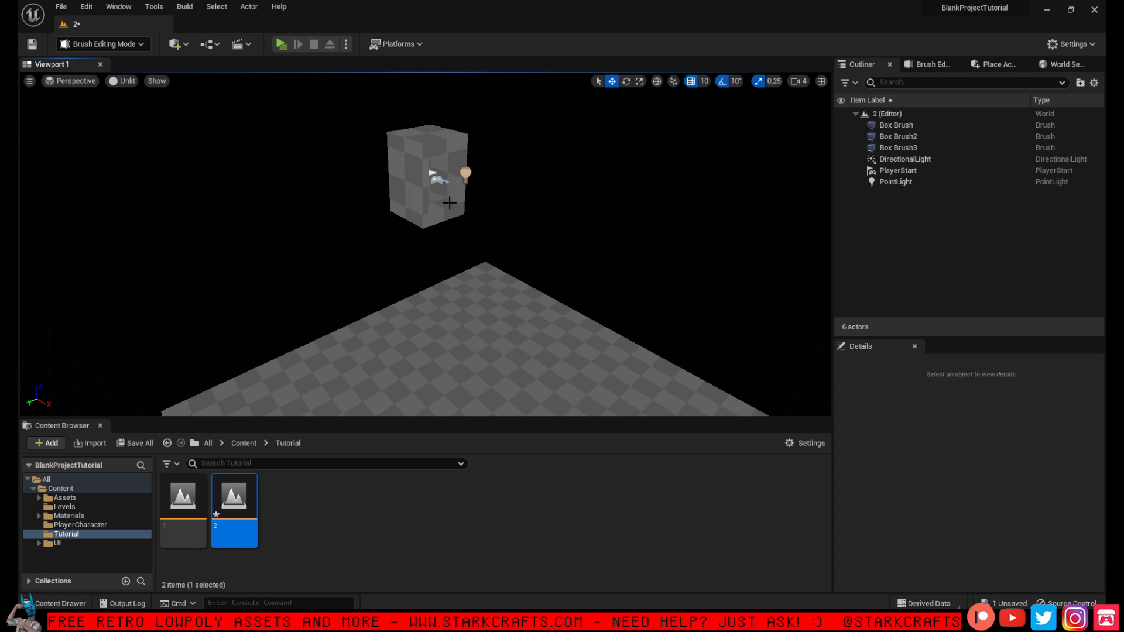
Place a Spiral Stair geometry brush on the floor below the floating room, at about X 310, Y 430
right_drag(450, 203, 450, 234)
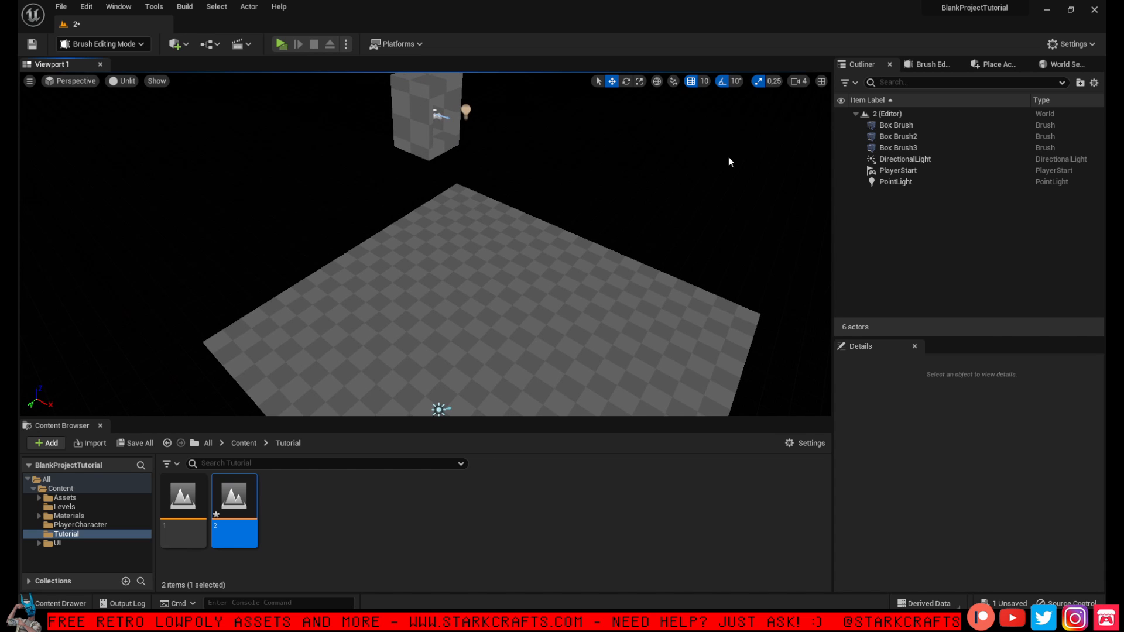
click(989, 65)
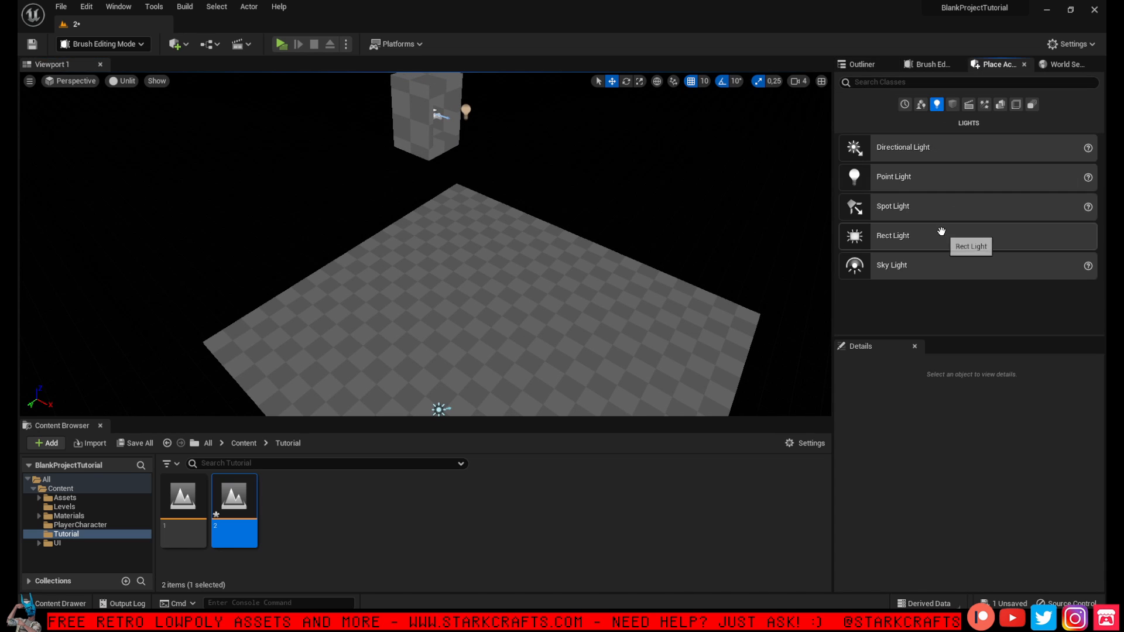
click(1000, 104)
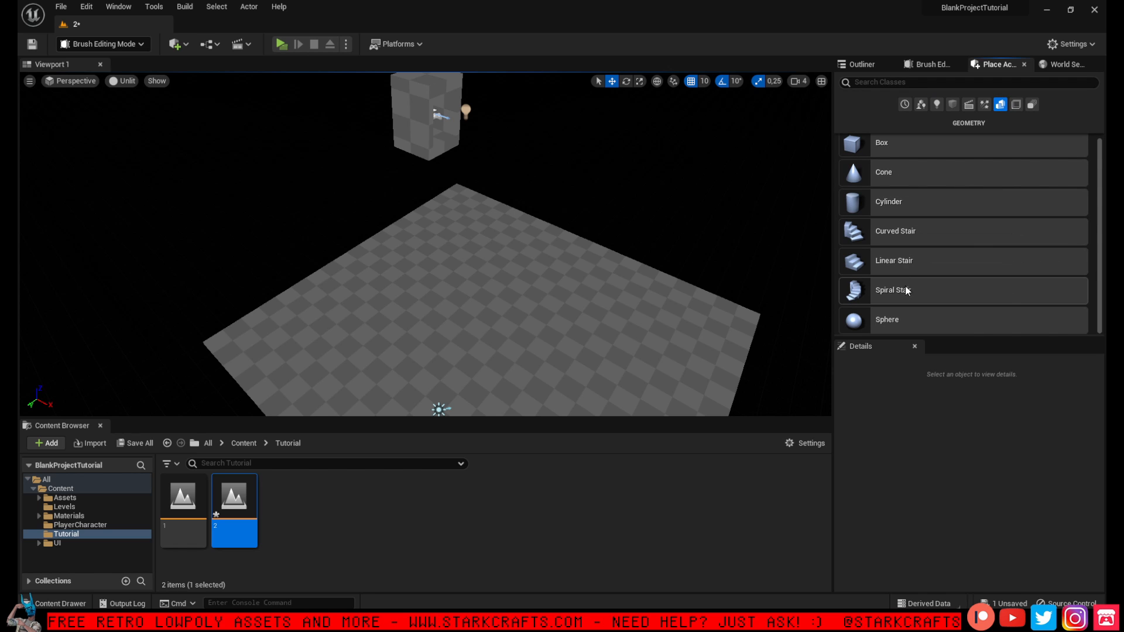
mouse_move(905, 294)
mouse_down()
mouse_move(473, 338)
mouse_move(455, 319)
mouse_up()
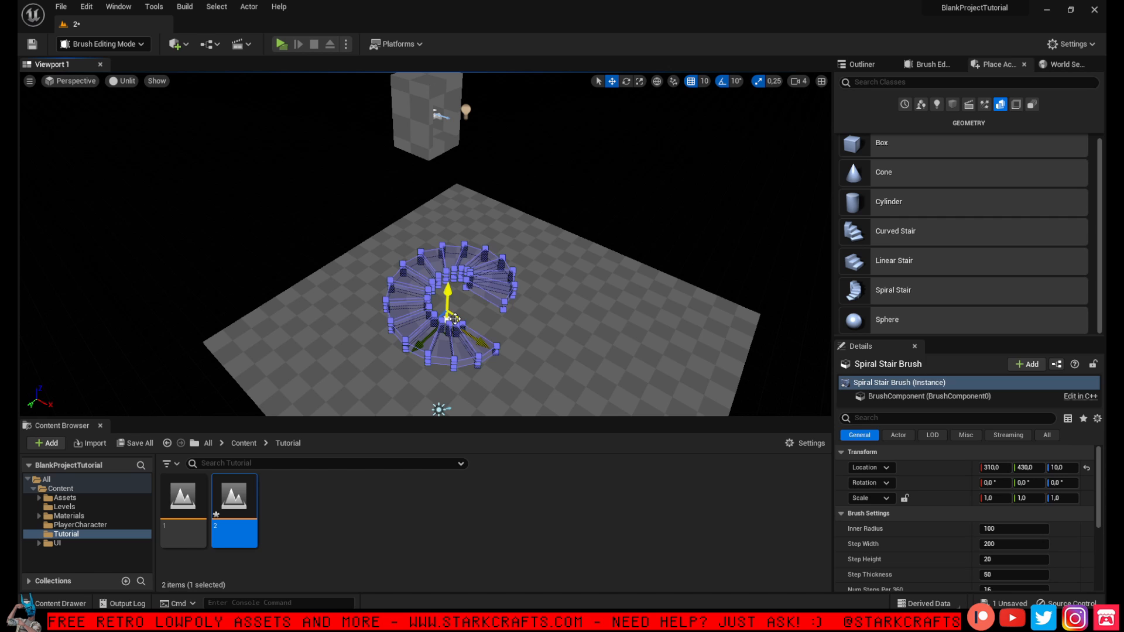
Rotate the spiral stair brush 90° about its vertical axis and set its Step Height to 64
click(626, 82)
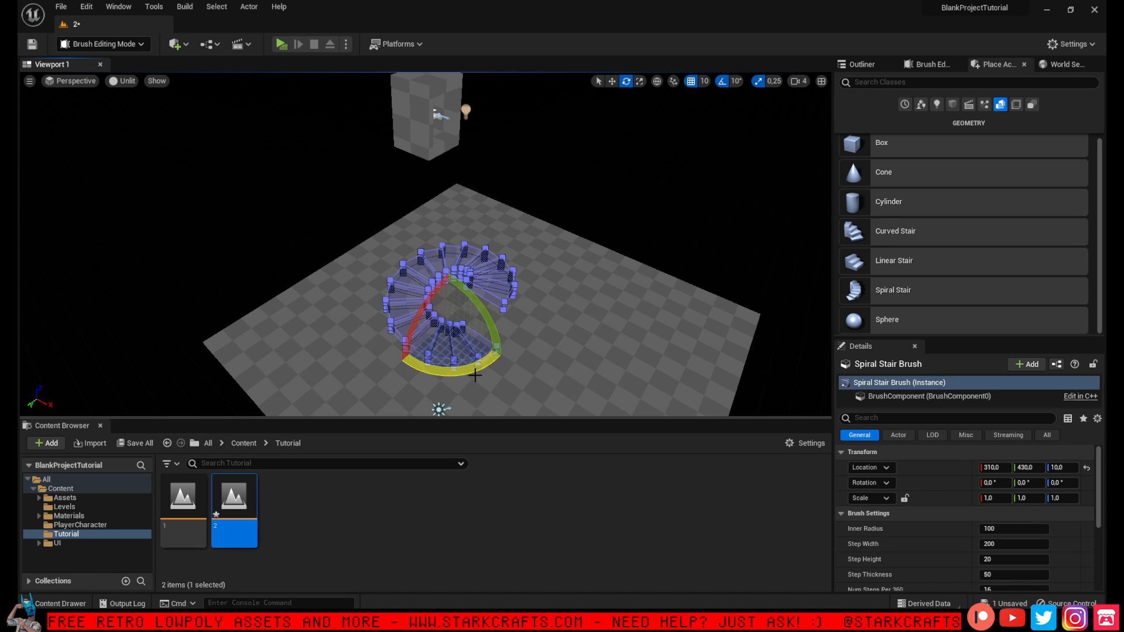
drag(446, 375, 387, 358)
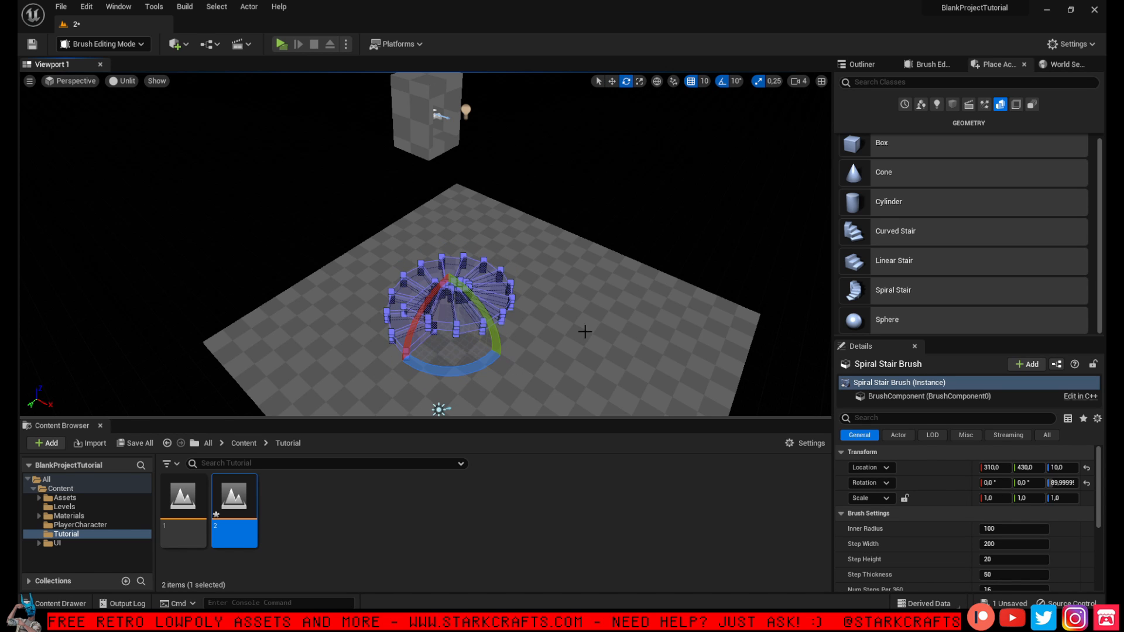
drag(987, 559, 1036, 559)
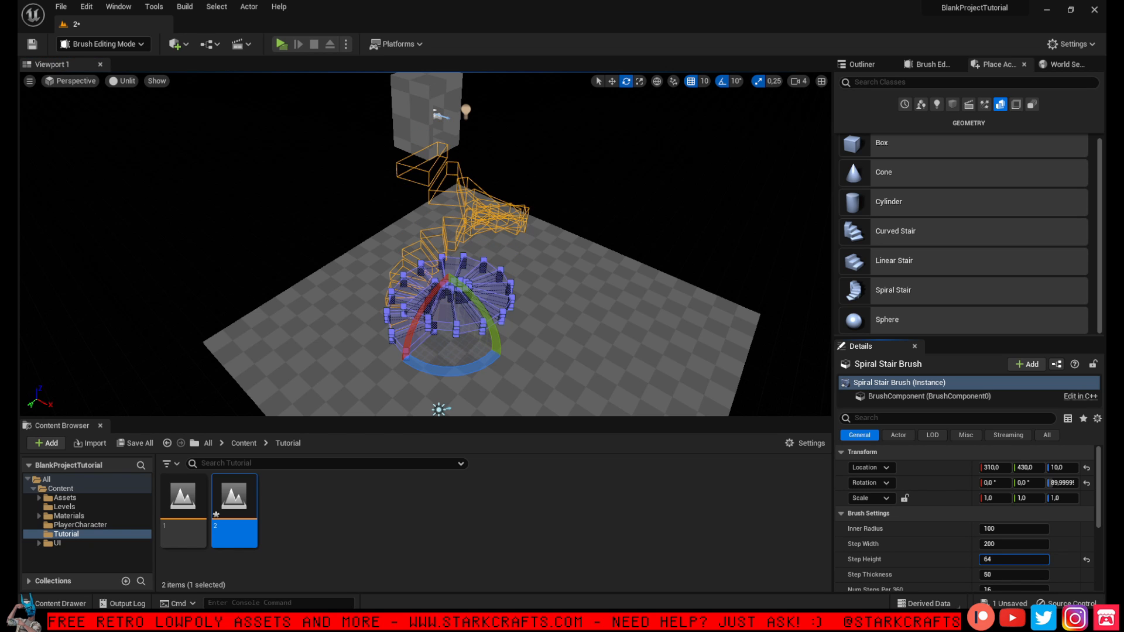
Move the spiral stair brush to X 140, Y 140, Z -170 so its top step meets the floating room's doorway
key(d)
right_drag(719, 304, 626, 301)
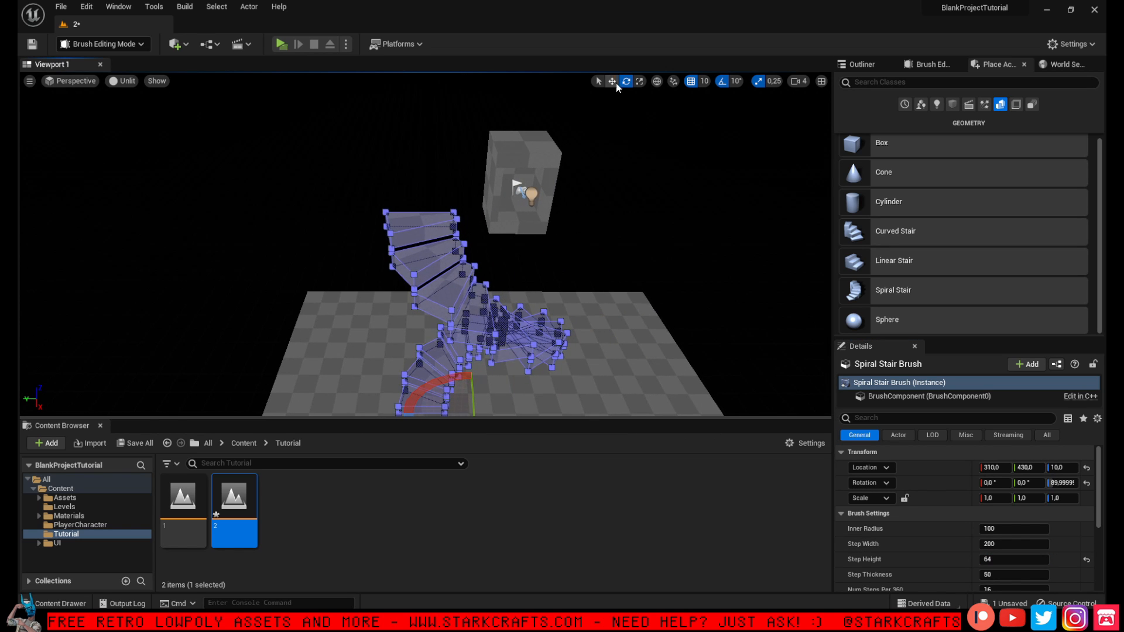
click(612, 82)
right_drag(466, 343, 454, 386)
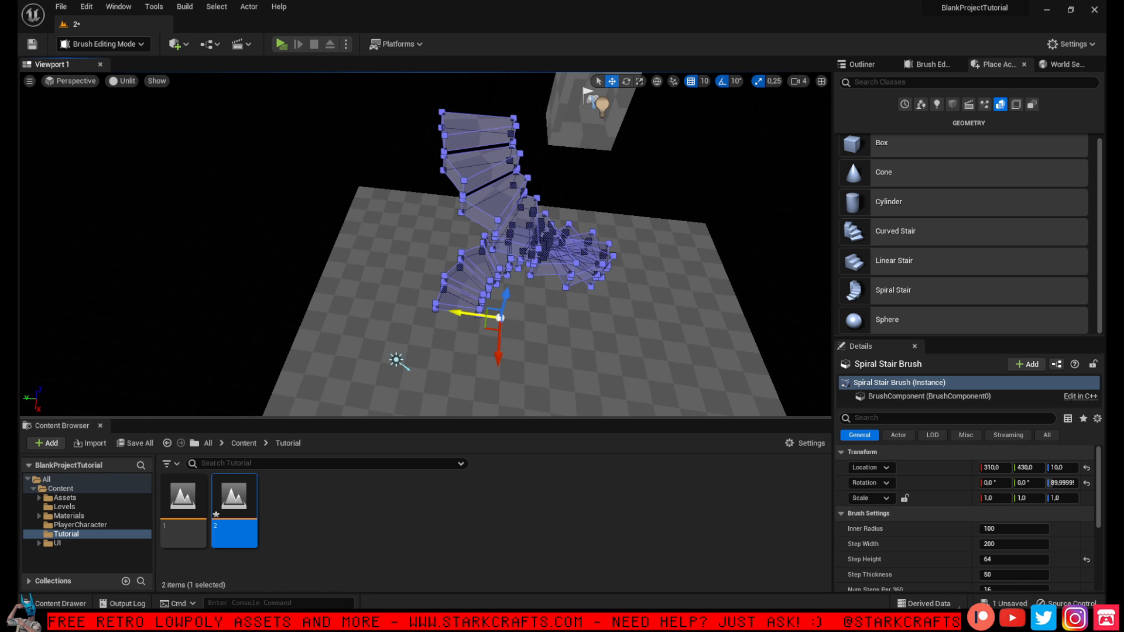
drag(467, 314, 532, 322)
mouse_move(532, 322)
right_down()
mouse_move(553, 272)
mouse_move(542, 249)
right_up()
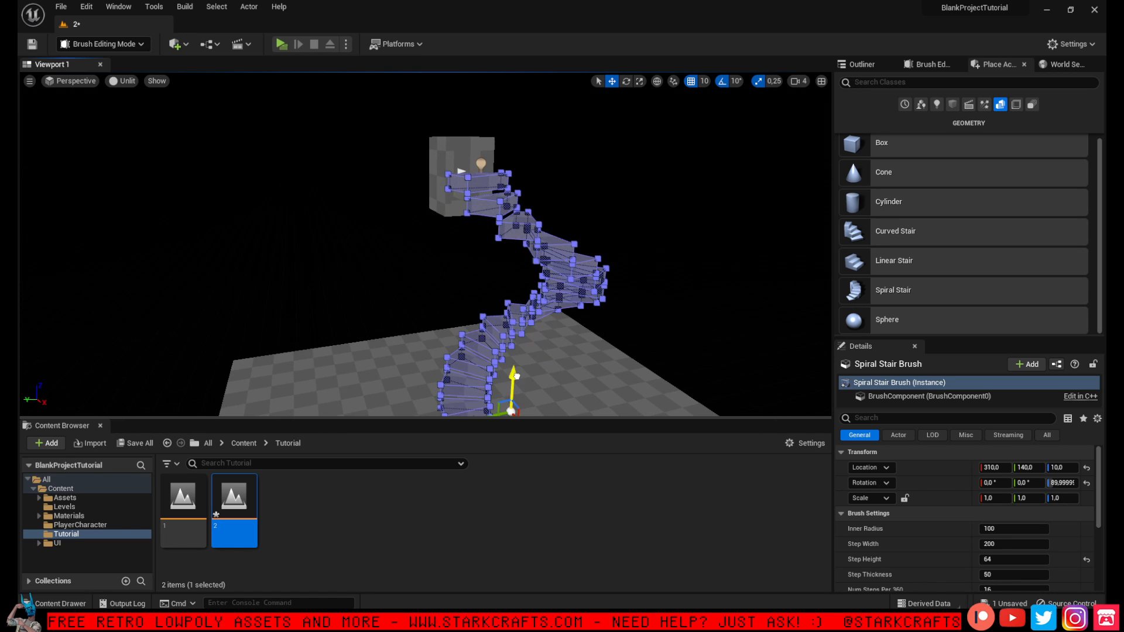
drag(515, 376, 511, 401)
right_drag(511, 402, 588, 392)
drag(594, 387, 545, 373)
drag(520, 328, 520, 341)
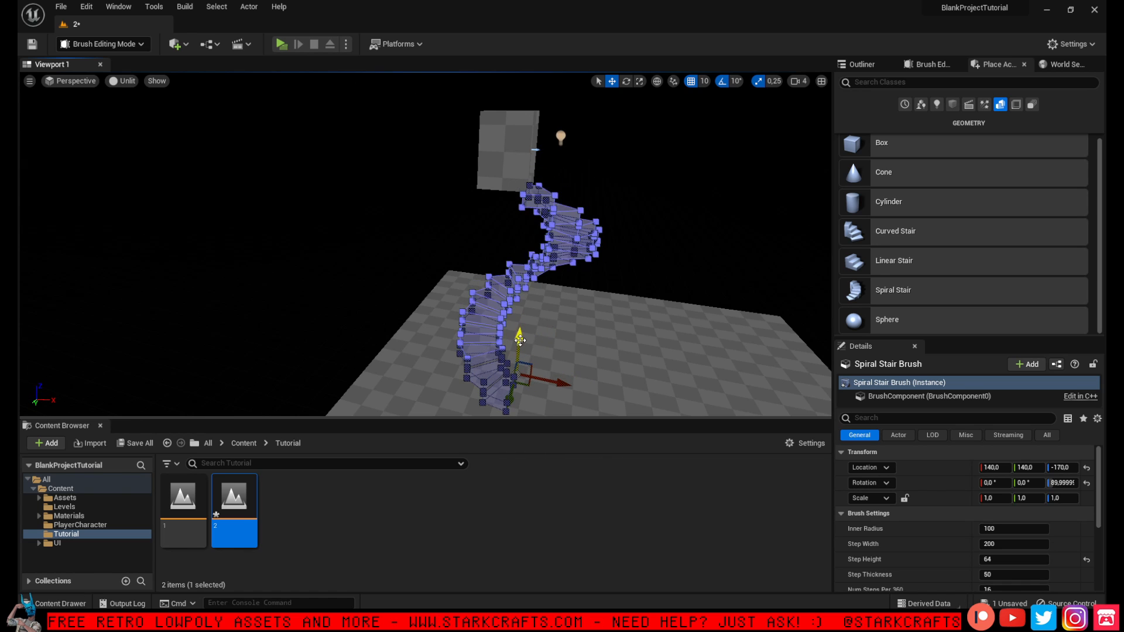
Lower the large floor box brush to Z -100 and deselect it
right_drag(634, 269, 638, 256)
click(639, 311)
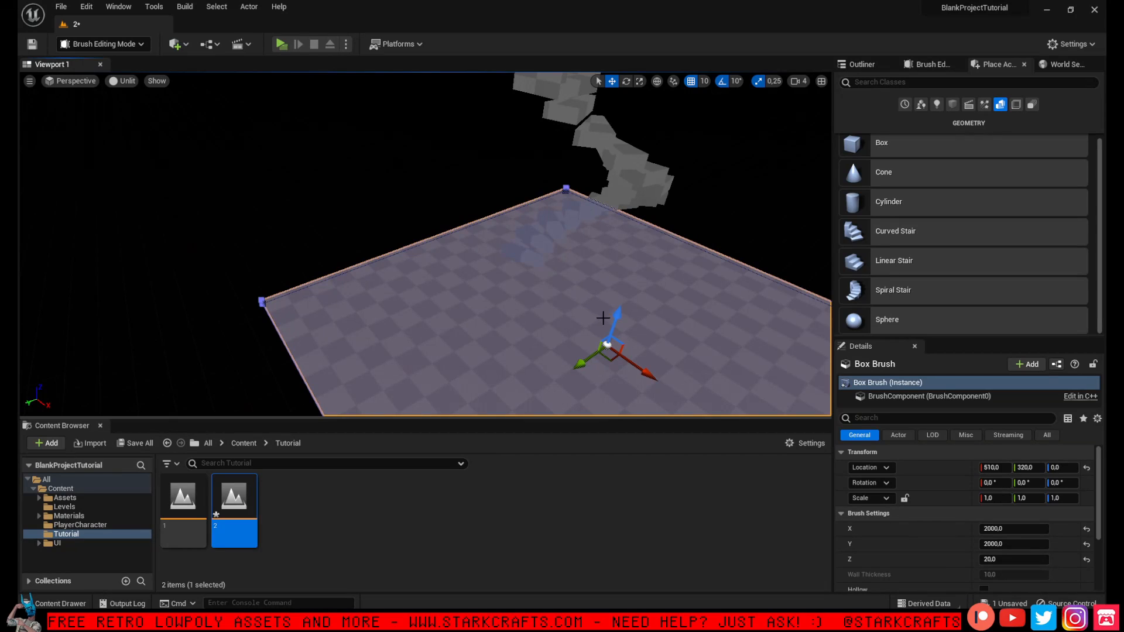
drag(616, 316, 612, 334)
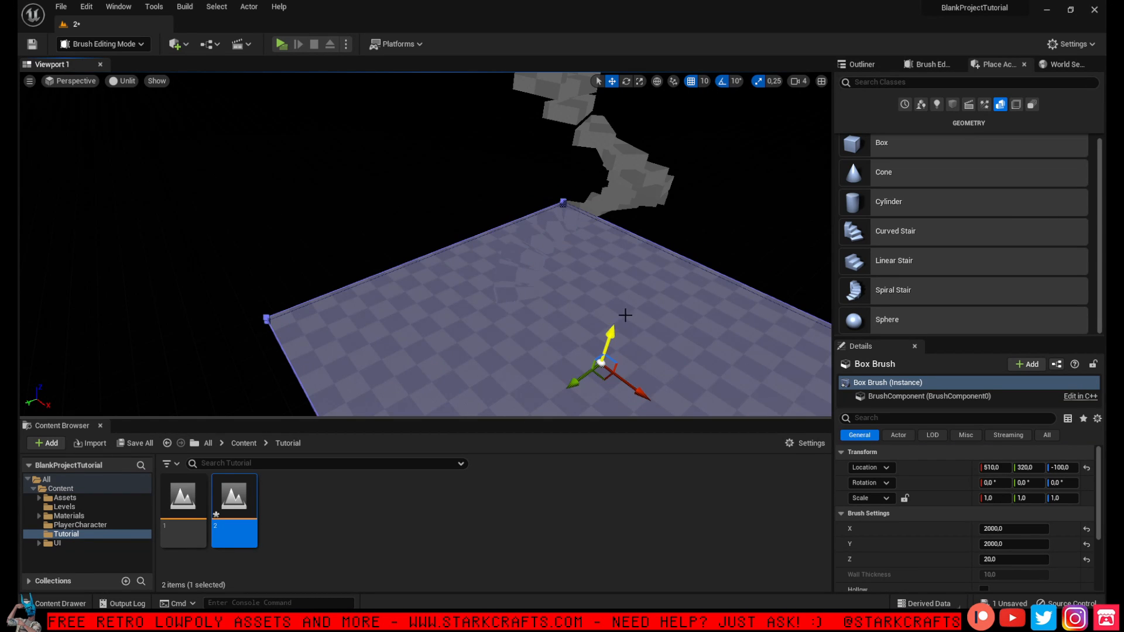
click(720, 219)
Place a cylinder geometry brush on the floor at X 1140, Y -210, and make it about 2151 tall with an outer radius of about 111
key(s)
right_drag(720, 219, 725, 216)
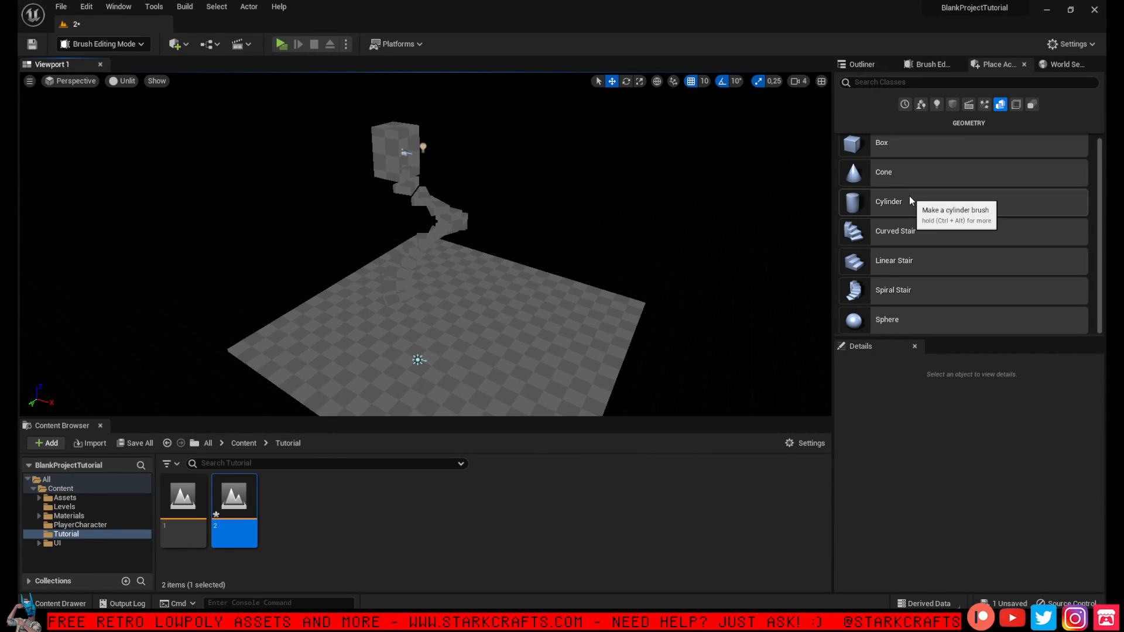
drag(900, 199, 729, 234)
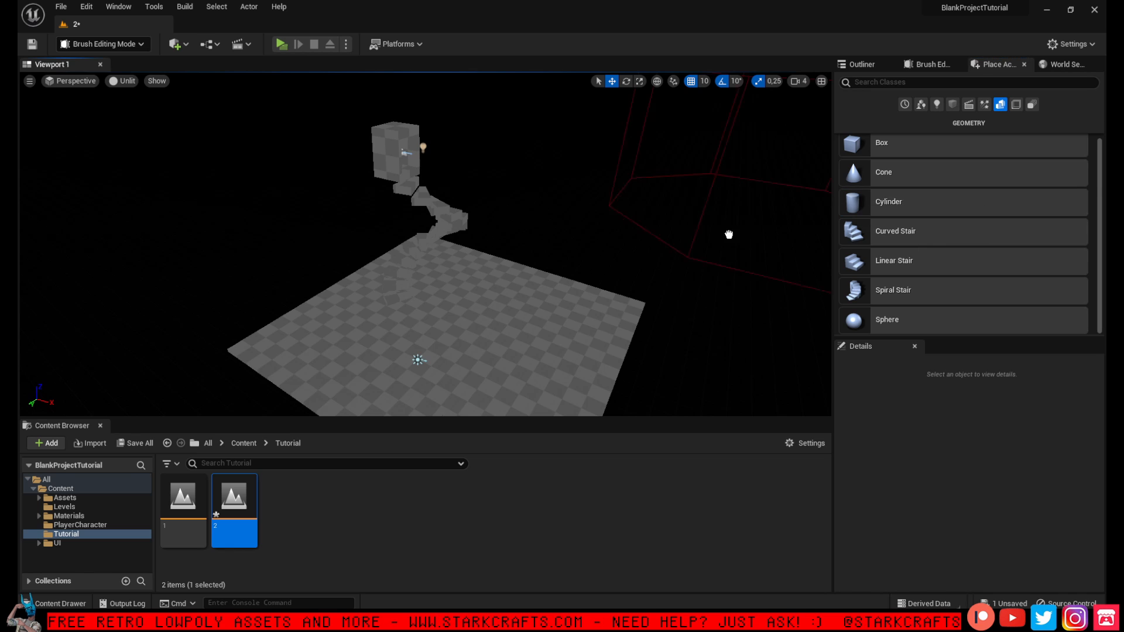
drag(578, 314, 576, 315)
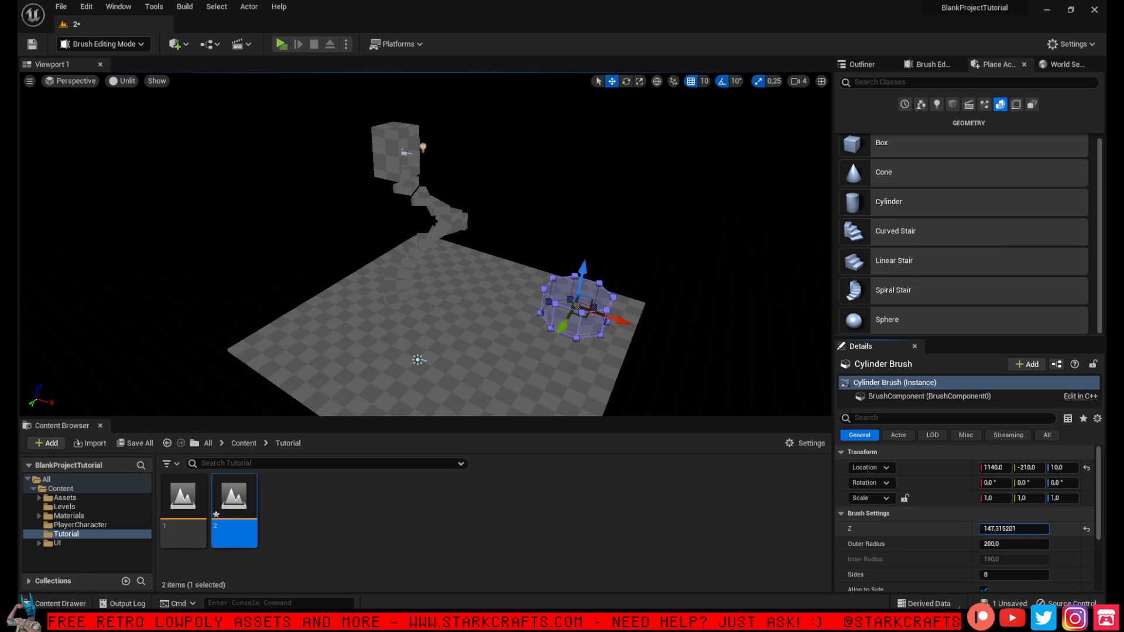
mouse_move(1013, 528)
mouse_down()
mouse_move(1036, 529)
mouse_move(1030, 543)
mouse_up()
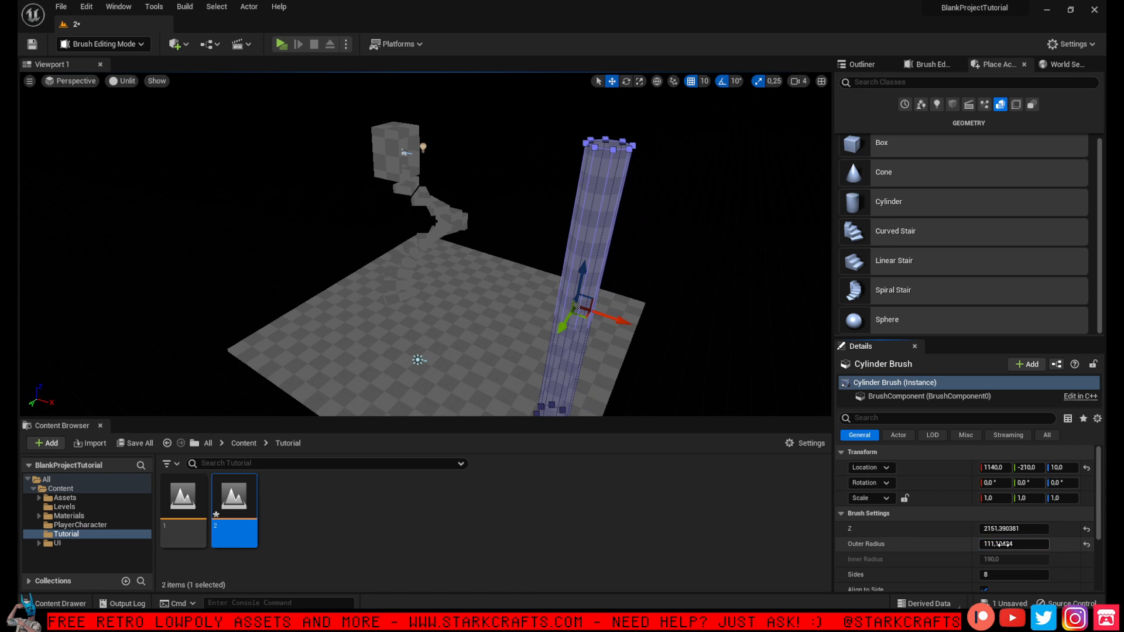
Move the tall cylinder brush off the floor's edge to about Y -2370, Z -320
right_drag(578, 276, 541, 291)
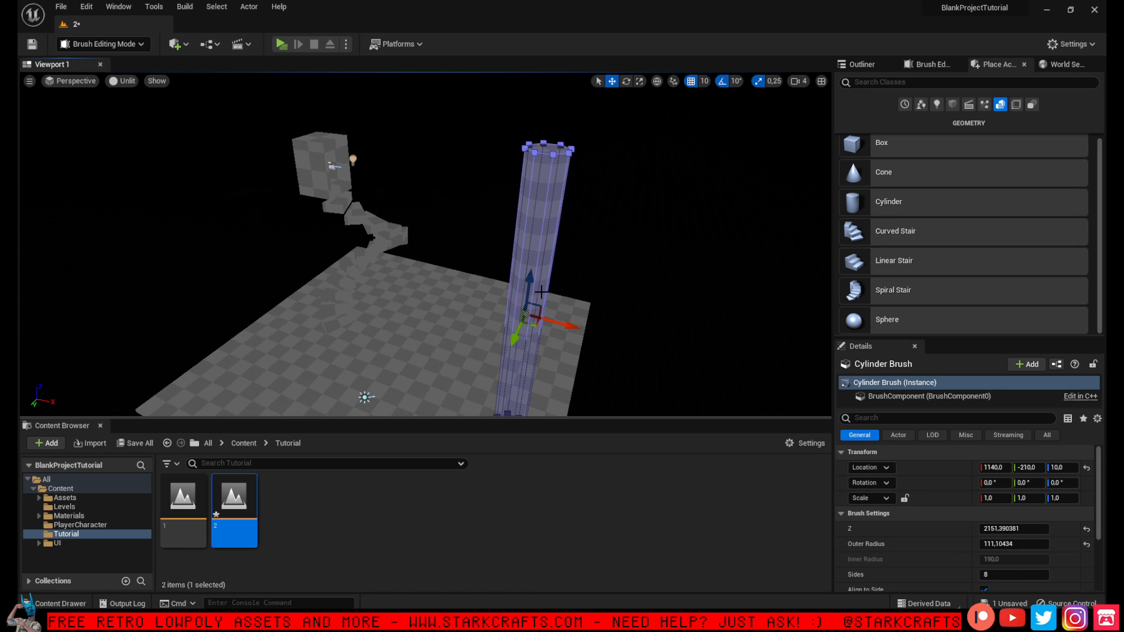
mouse_move(530, 280)
mouse_down()
mouse_move(532, 156)
mouse_move(531, 172)
mouse_up()
mouse_move(532, 172)
right_down()
mouse_move(529, 158)
mouse_move(501, 158)
right_up()
mouse_move(575, 282)
mouse_down()
mouse_move(567, 333)
mouse_move(571, 223)
mouse_move(562, 351)
mouse_move(546, 331)
mouse_move(556, 318)
mouse_move(562, 337)
mouse_up()
key(d)
right_drag(562, 337, 552, 328)
drag(582, 282, 581, 312)
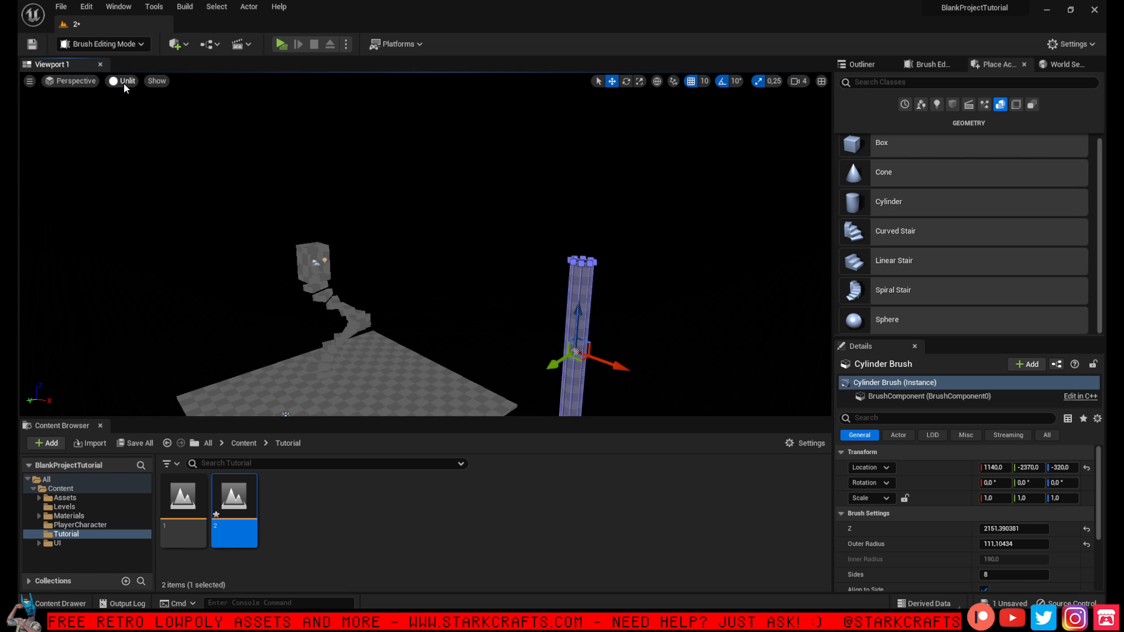
Switch the viewport from unlit to lit shading
click(122, 81)
click(146, 113)
right_drag(402, 208, 404, 212)
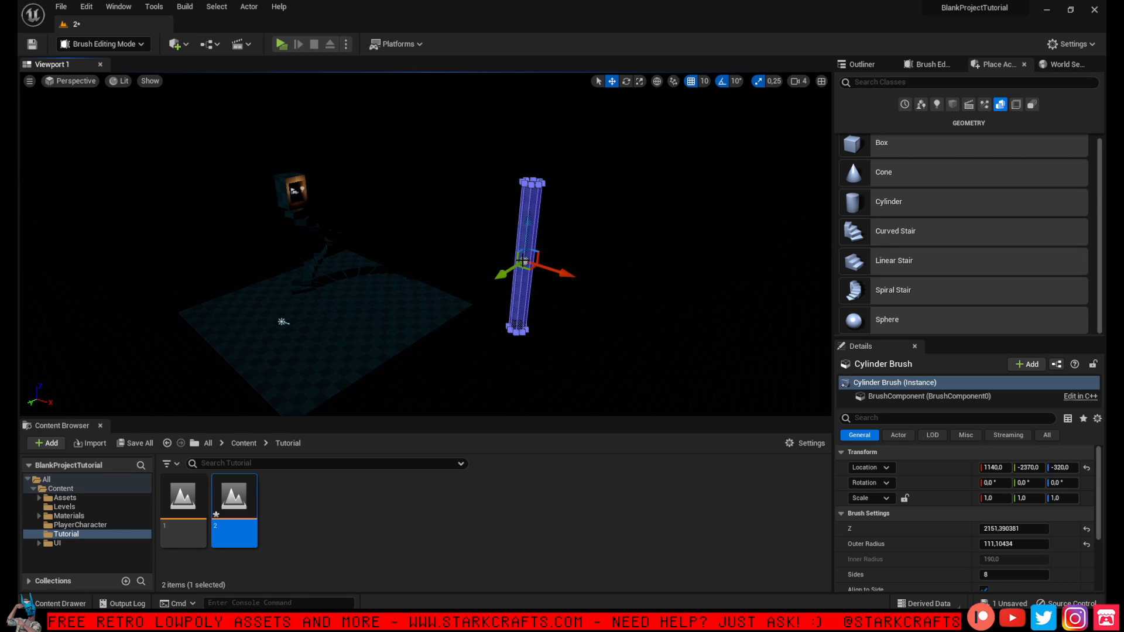
Duplicate the pillar three times around the floor, placing the last copy at about X 230, Y 1520, Z 360
mouse_move(507, 272)
alt+mouse_down()
mouse_move(366, 358)
mouse_move(457, 368)
mouse_move(292, 386)
mouse_move(281, 321)
mouse_move(413, 344)
mouse_move(343, 255)
alt+mouse_up()
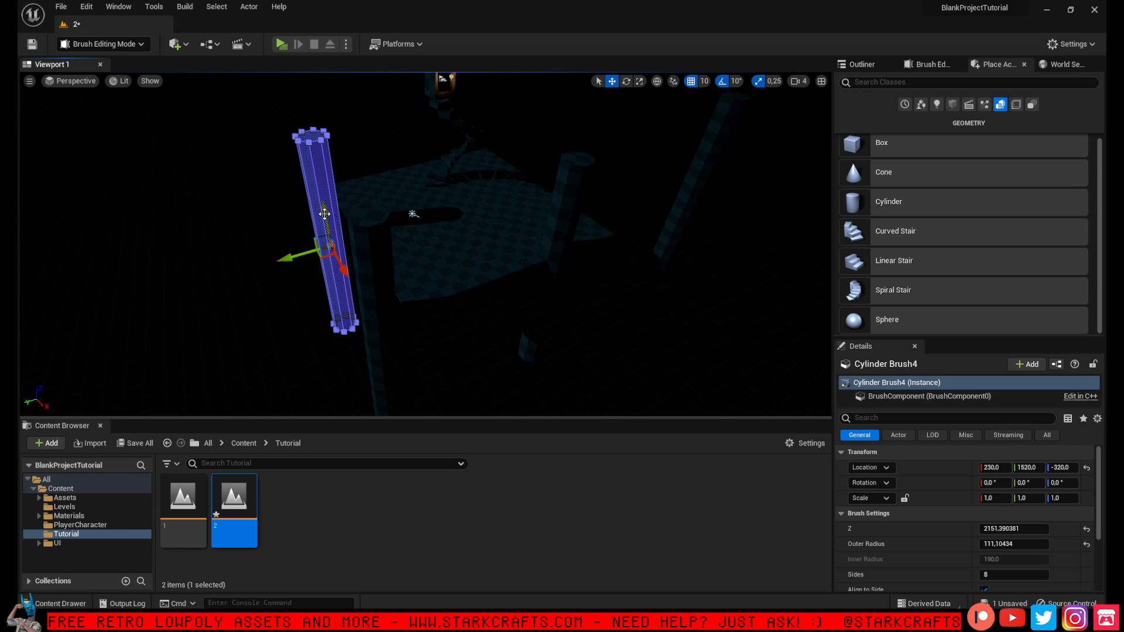
drag(325, 214, 317, 148)
mouse_move(316, 147)
right_down()
mouse_move(325, 88)
mouse_move(323, 99)
right_up()
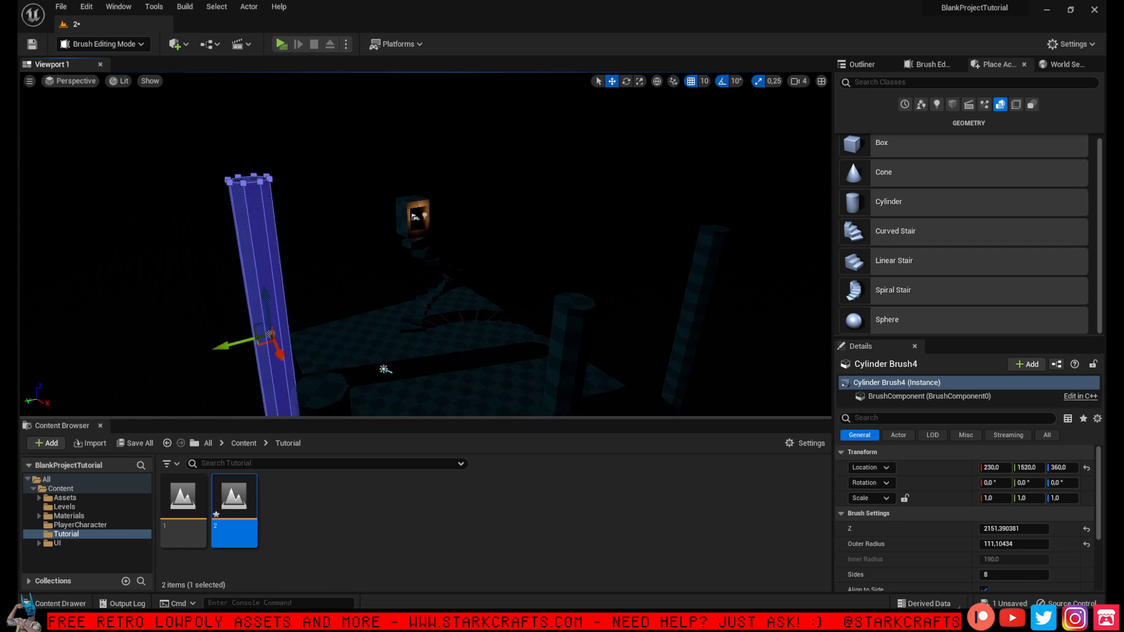
right_drag(468, 205, 427, 233)
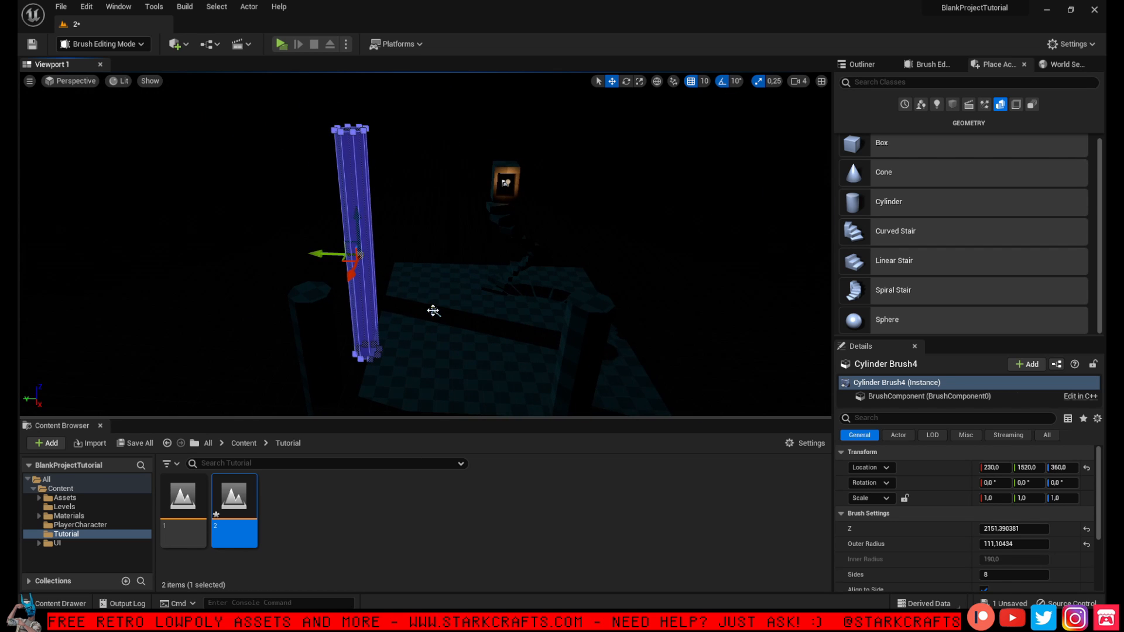
Set the directional light's colour to bright green (hex sRGB 00FF2AFF) and its intensity to 2 lux, and deselect it
click(433, 311)
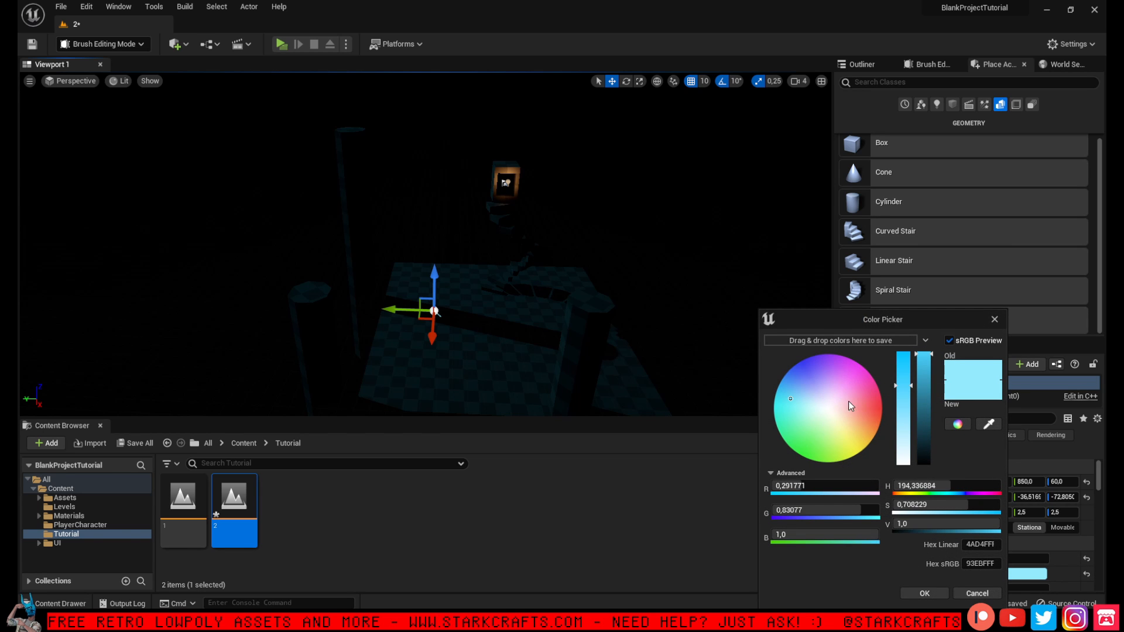
drag(848, 402, 798, 460)
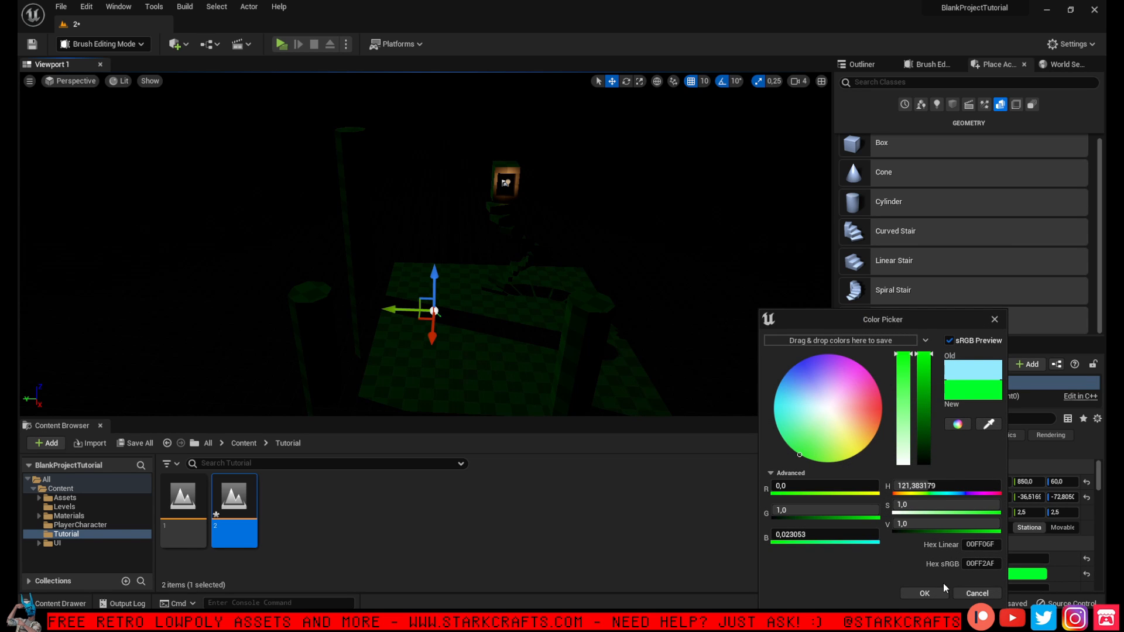
click(942, 591)
click(1013, 557)
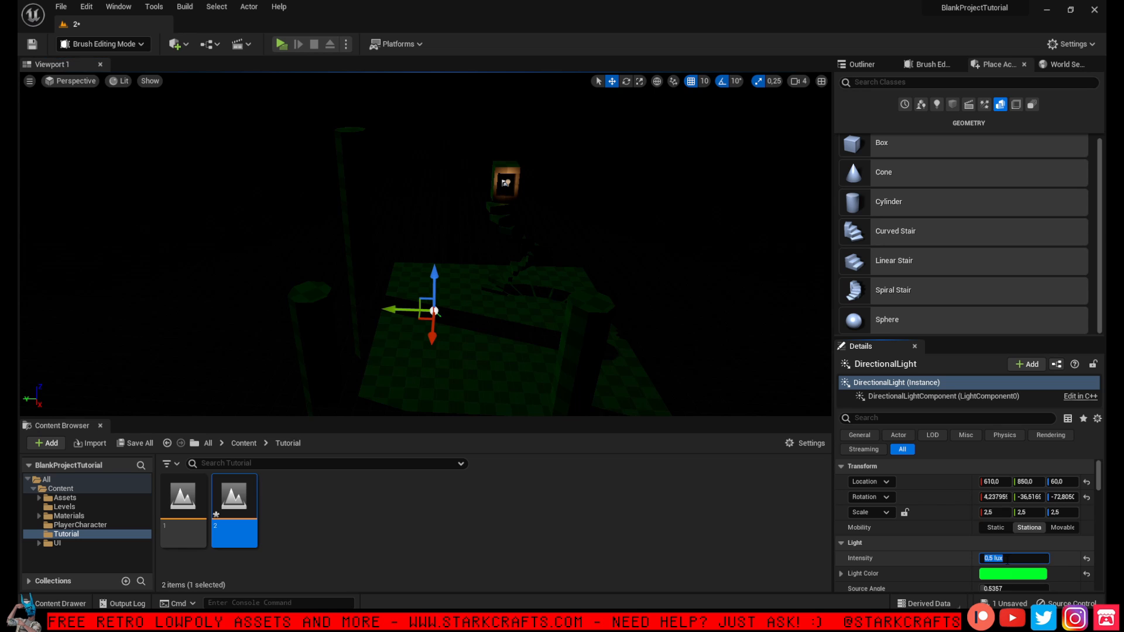
text(2)
key(Return)
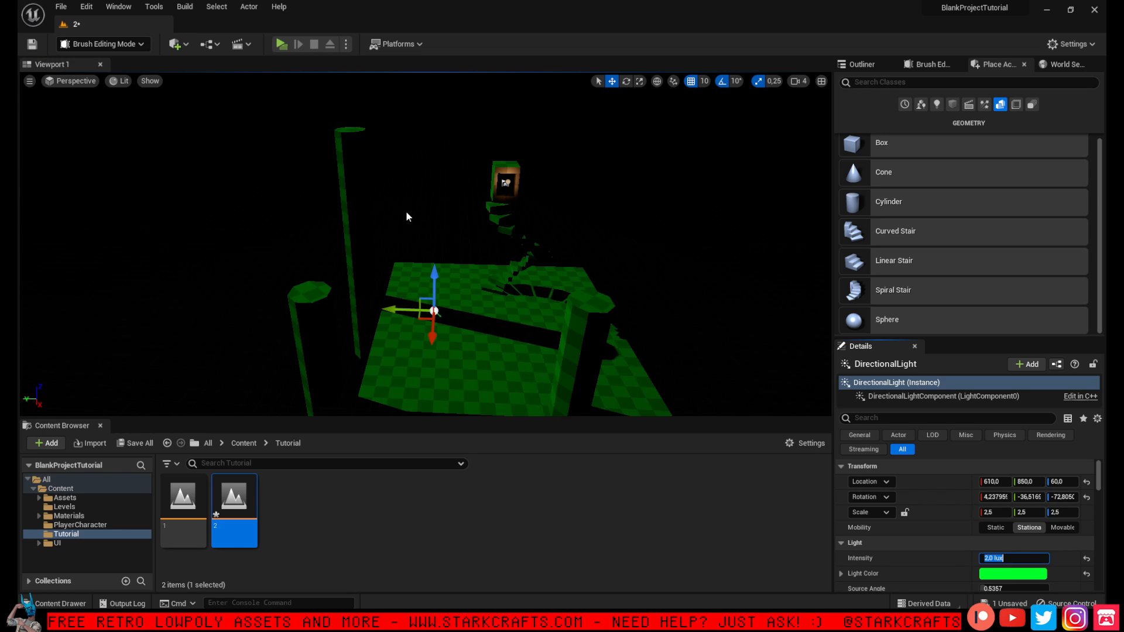
click(437, 210)
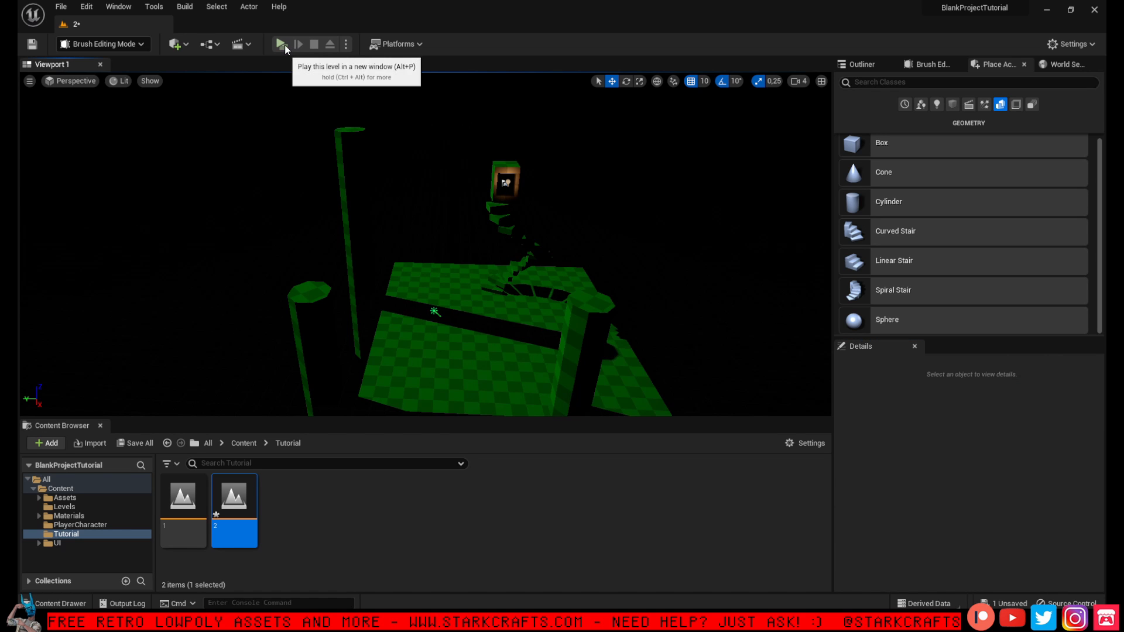
Move the short pillar nearest the directional light onto the floor at about X 730, Y 940
right_drag(386, 193, 507, 262)
click(295, 363)
mouse_move(296, 363)
right_down()
mouse_move(257, 389)
mouse_move(275, 378)
right_up()
mouse_move(305, 394)
mouse_down()
mouse_move(446, 404)
mouse_move(418, 310)
mouse_up()
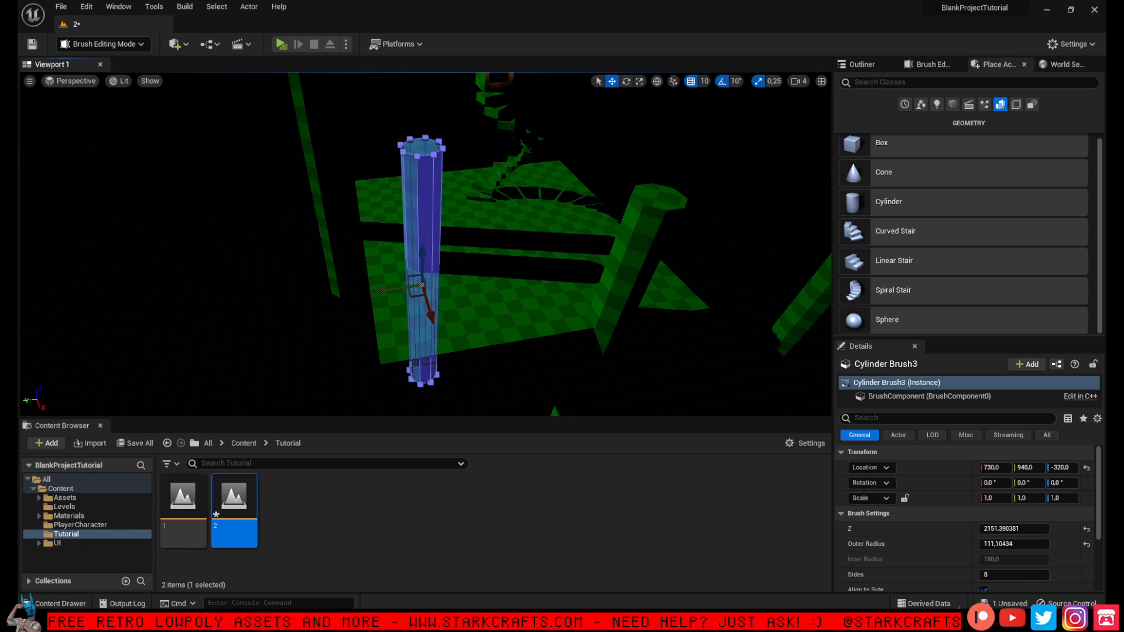
Move the raised pillar inward to about Y 1000 so it stands at the floor's edge
click(321, 222)
right_drag(321, 223, 329, 198)
mouse_move(312, 205)
mouse_down()
mouse_move(432, 211)
mouse_move(374, 216)
mouse_up()
right_drag(335, 250, 368, 224)
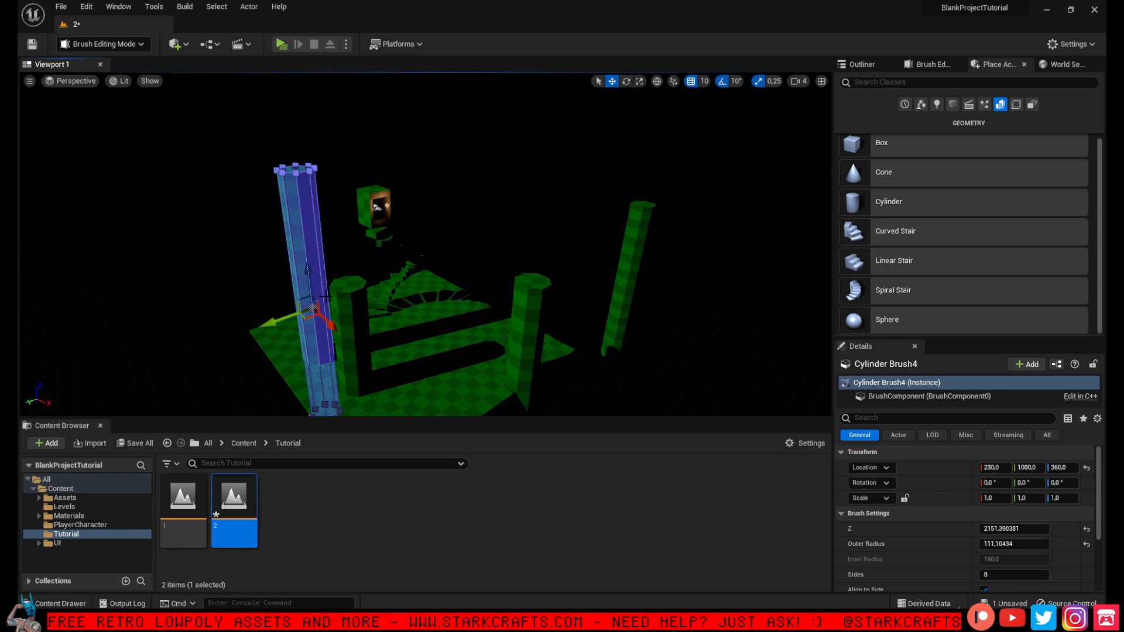
Move the original distant pillar closer to the floor, to about X 180, Y -1040
click(619, 339)
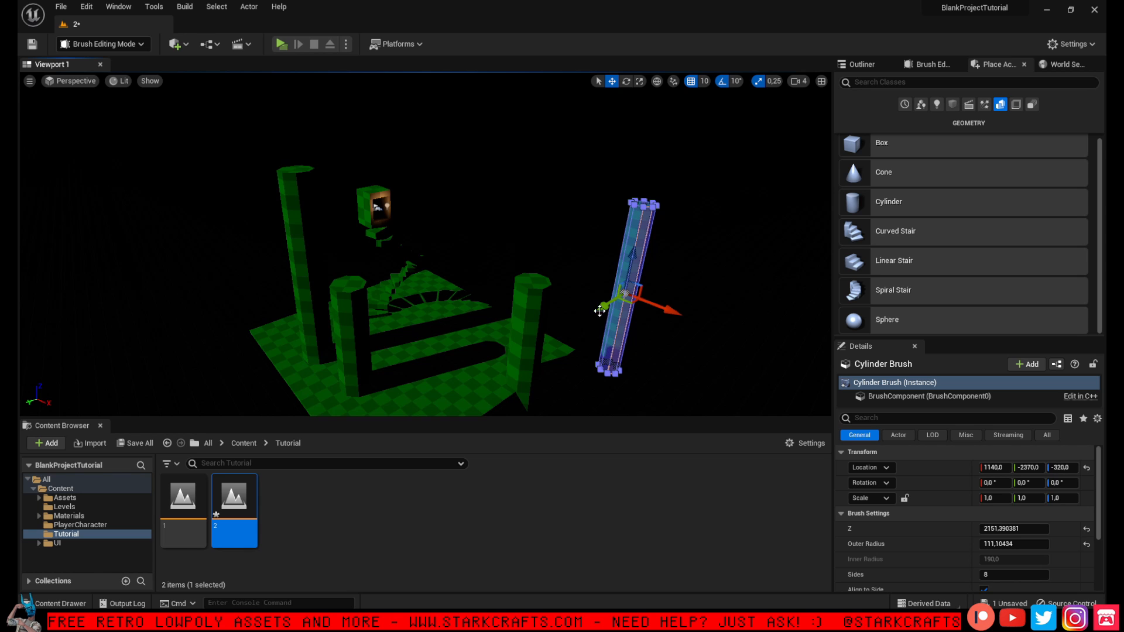
mouse_move(598, 309)
mouse_down()
mouse_move(528, 344)
mouse_move(554, 331)
mouse_move(509, 313)
mouse_up()
mouse_move(509, 313)
right_down()
mouse_move(481, 299)
mouse_move(448, 325)
mouse_move(410, 313)
mouse_move(389, 321)
right_up()
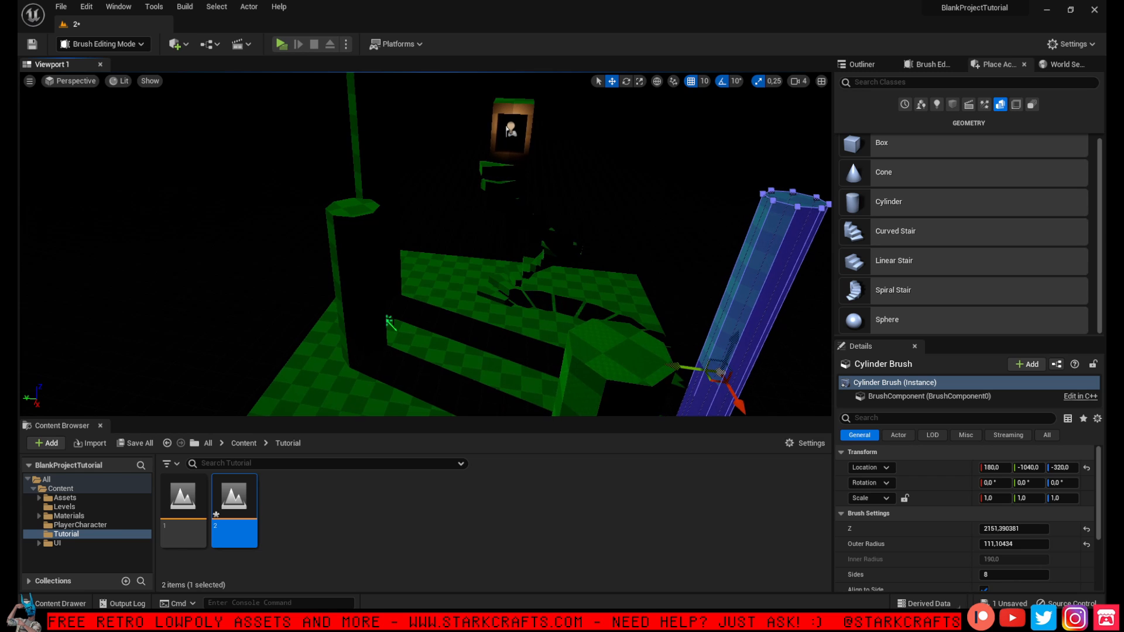
Rotate the directional light to a pitch of about -55° and a yaw of about -115°
click(390, 322)
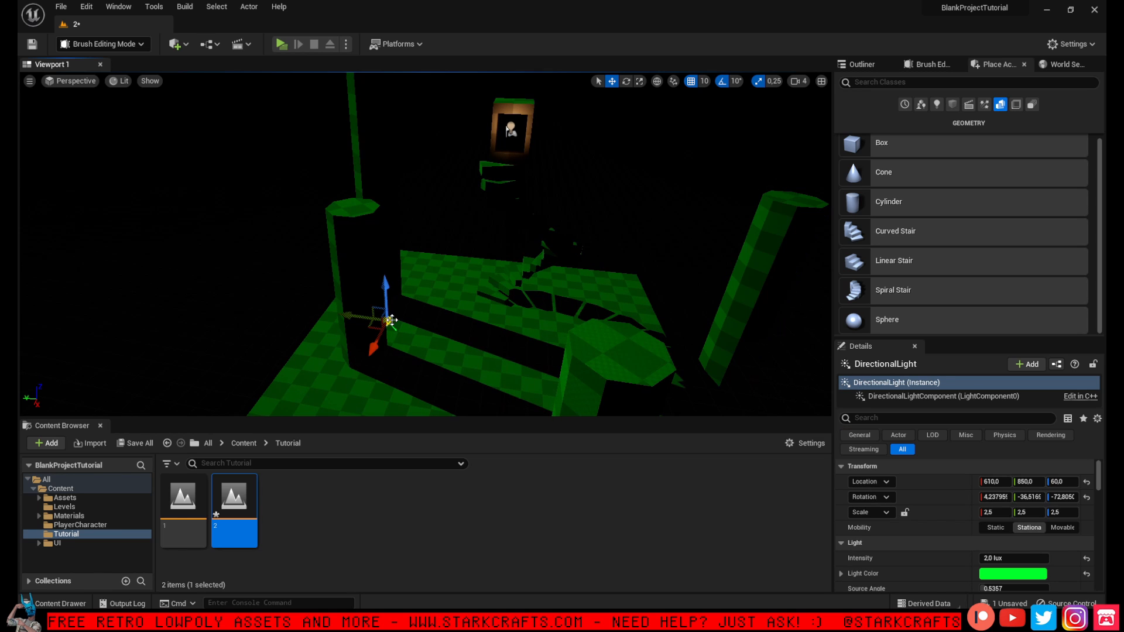
click(625, 82)
drag(421, 289, 409, 272)
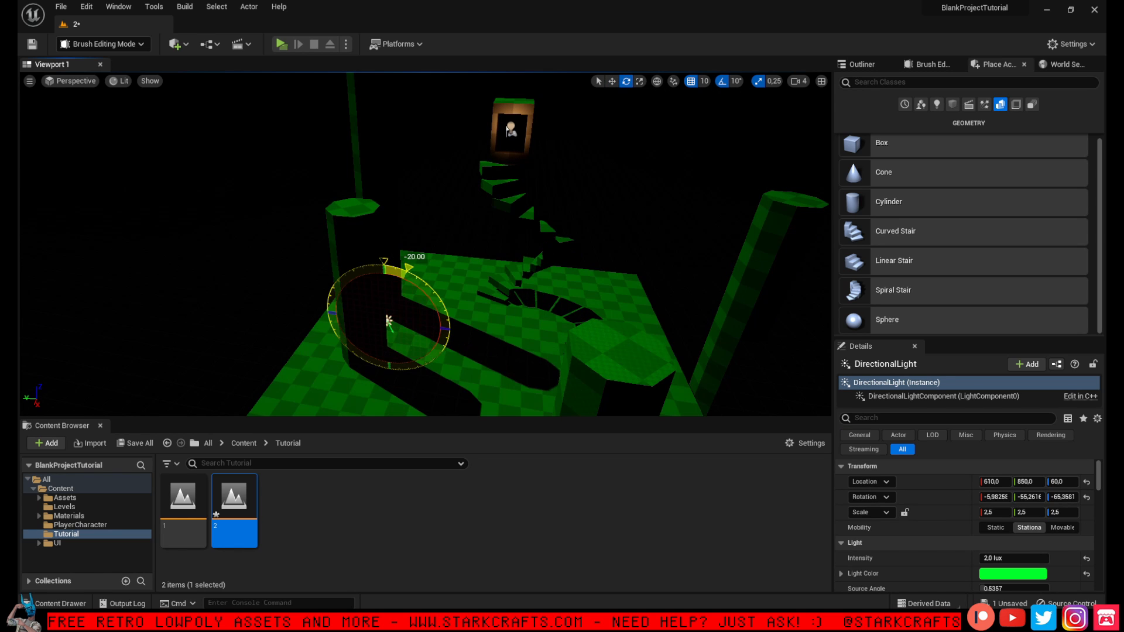
drag(403, 360, 435, 351)
right_drag(411, 359, 391, 461)
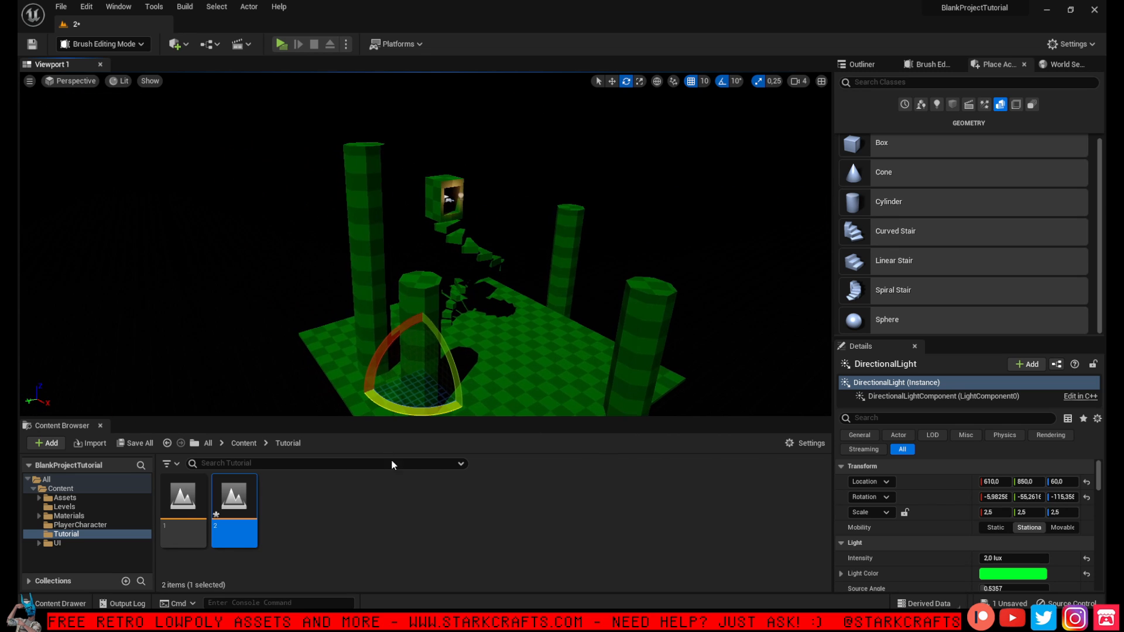
Open level 1, saving the changes made to level 2
double_click(171, 509)
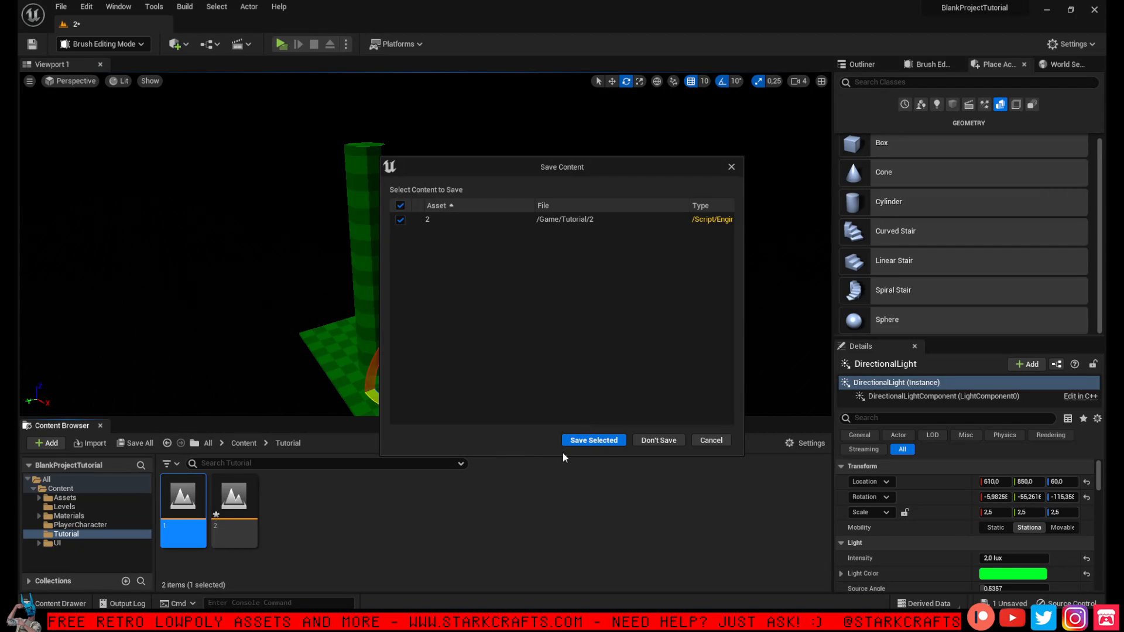
click(588, 441)
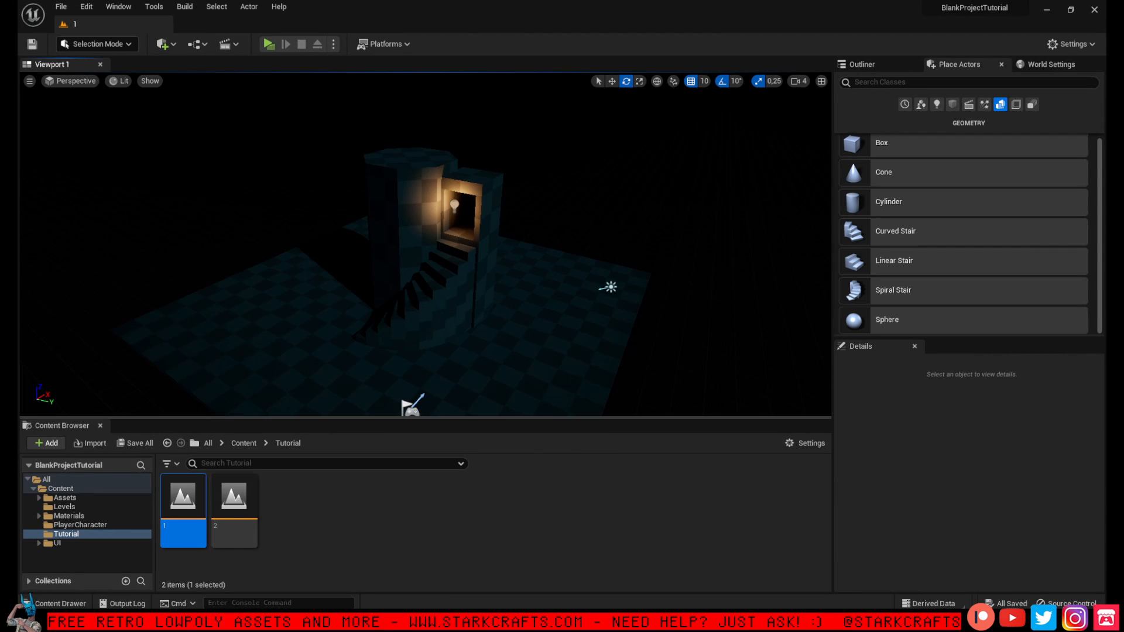
mouse_move(494, 301)
right_down()
mouse_move(467, 326)
mouse_move(505, 304)
mouse_move(495, 301)
right_up()
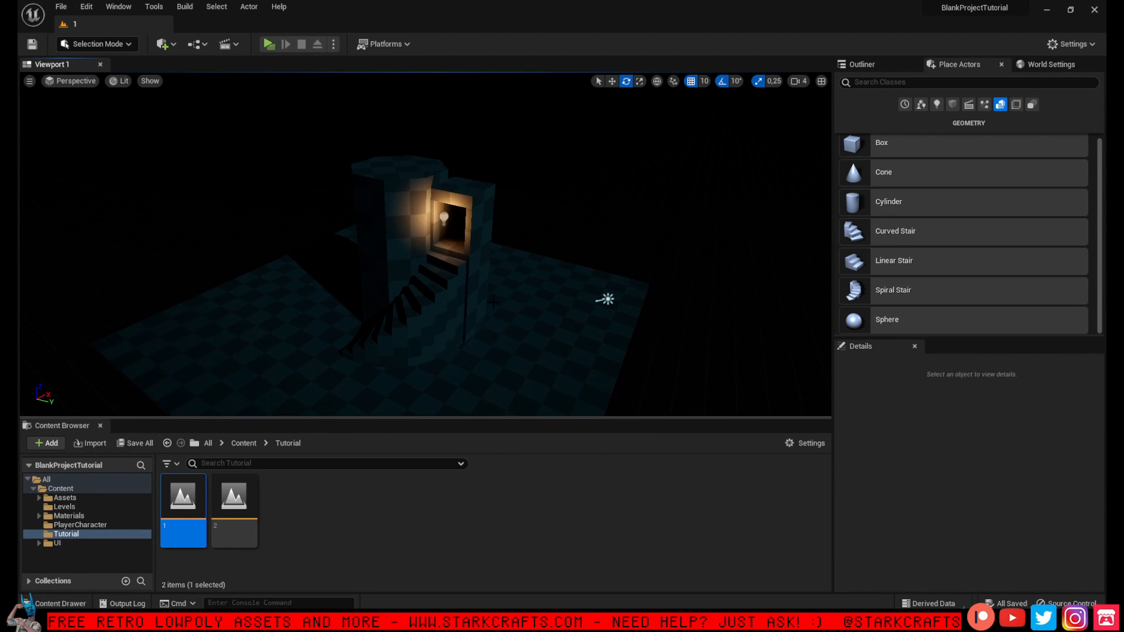
right_drag(291, 189, 278, 196)
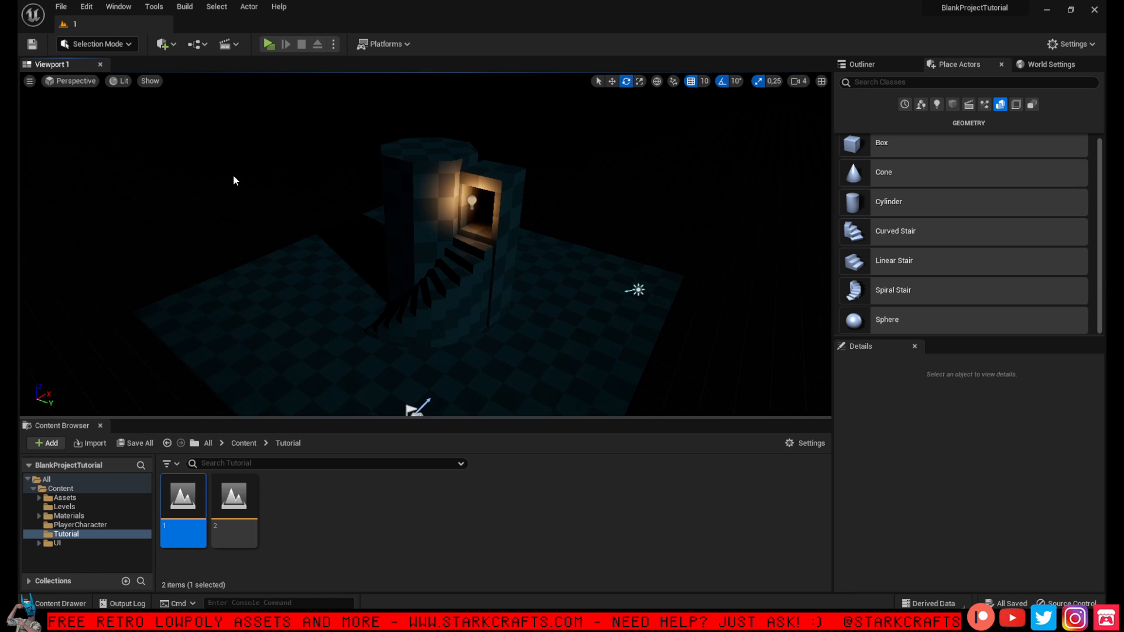
mouse_move(504, 237)
right_down()
mouse_move(509, 258)
mouse_move(514, 245)
right_up()
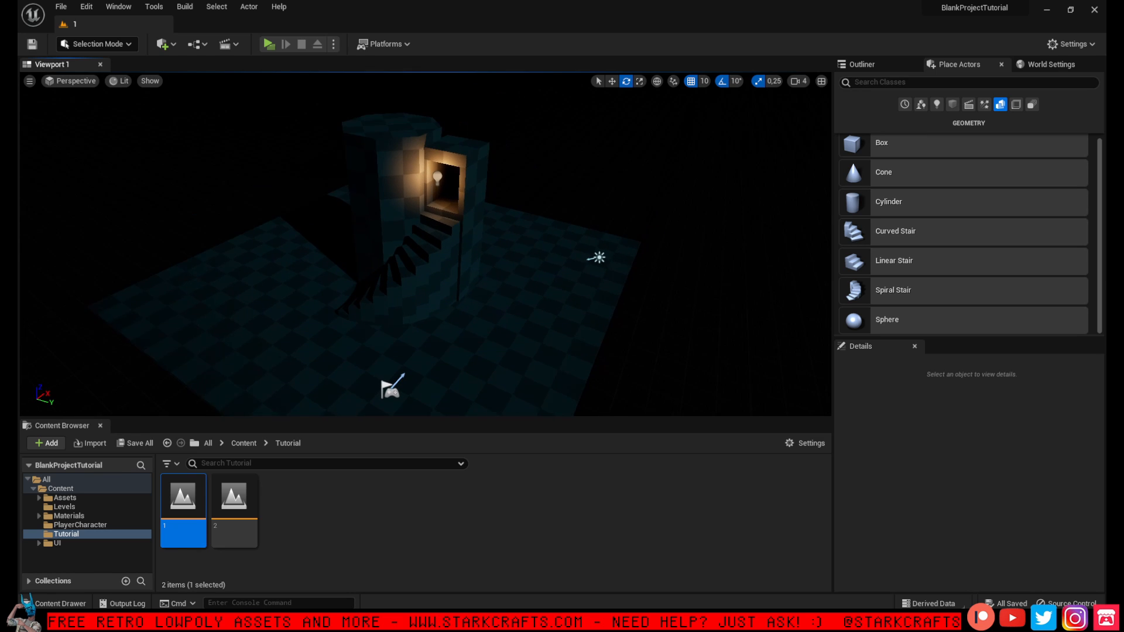
scroll(504, 236, up, 1)
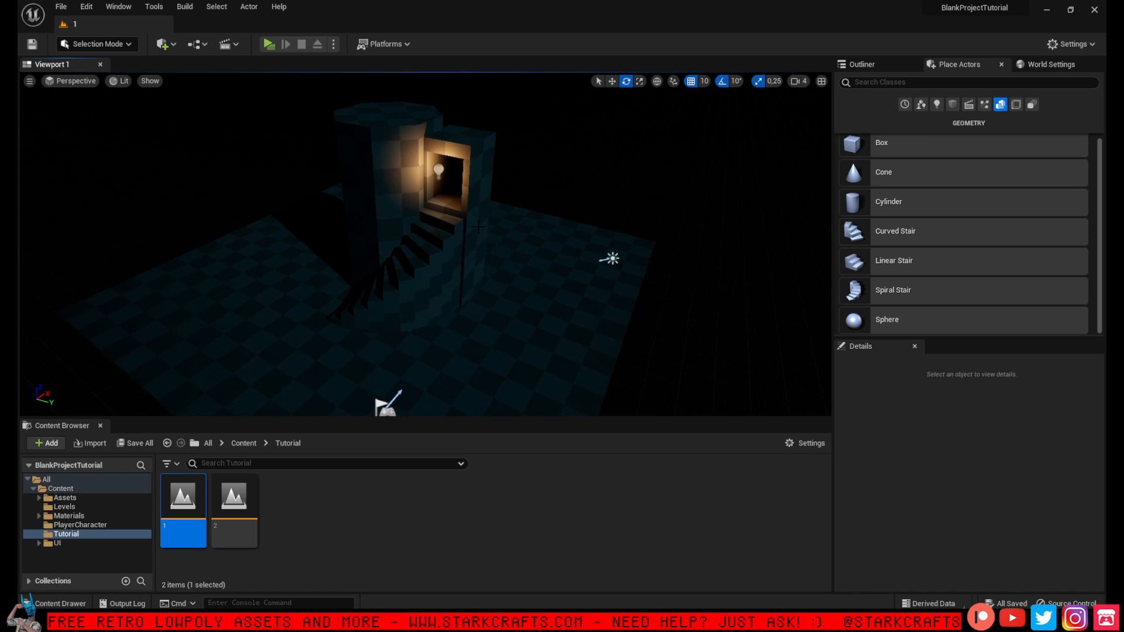
click(338, 546)
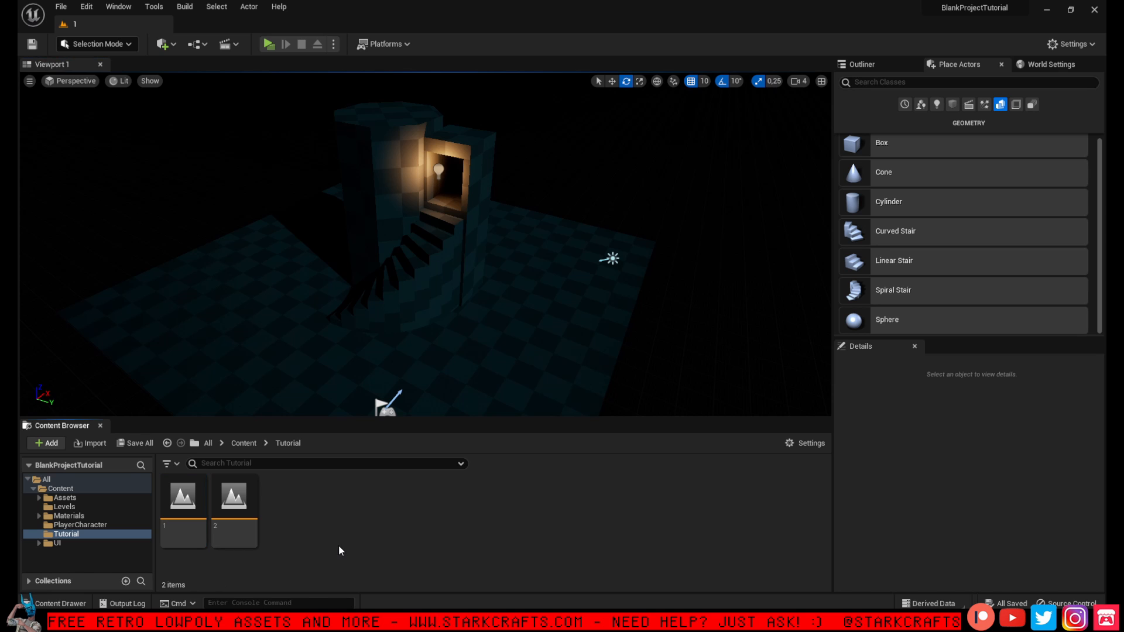
drag(296, 419, 298, 366)
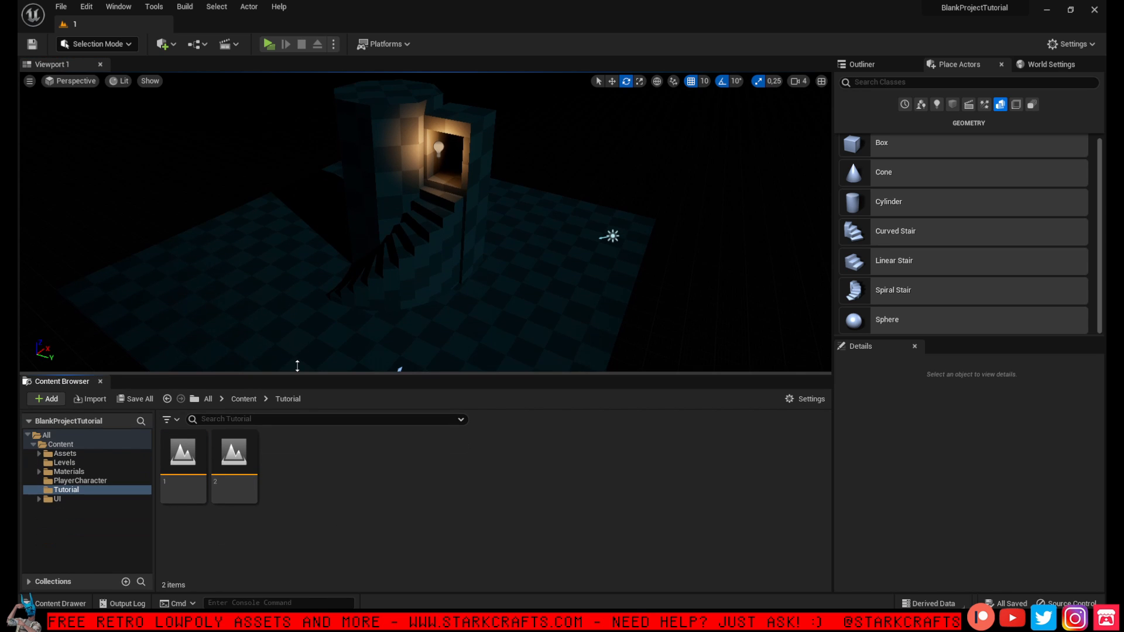
mouse_move(412, 311)
right_down()
mouse_move(416, 278)
mouse_move(409, 311)
right_up()
drag(456, 372, 450, 424)
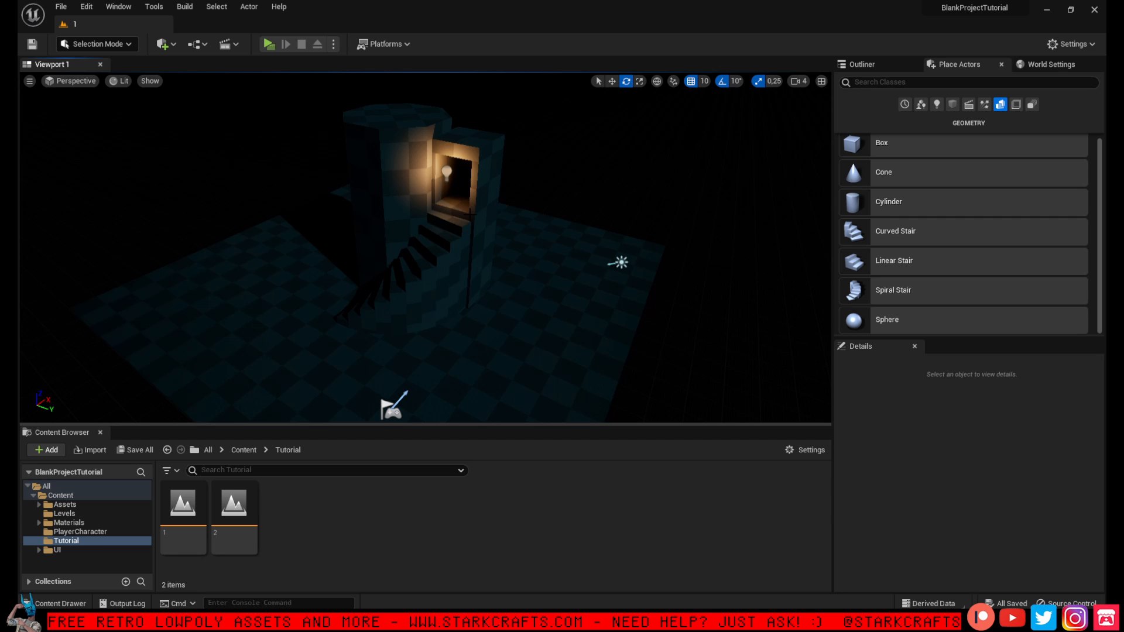
Create an Actor Blueprint class named LevelTransition_Tigger in the Tutorial folder and open it for editing
right_click(343, 520)
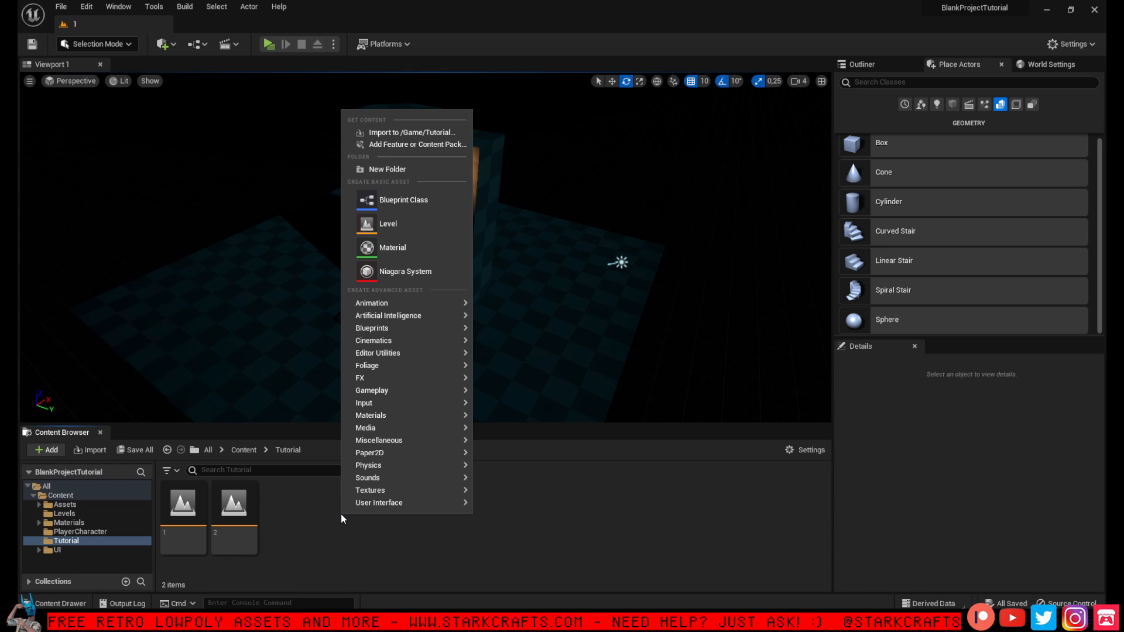
click(427, 202)
click(432, 217)
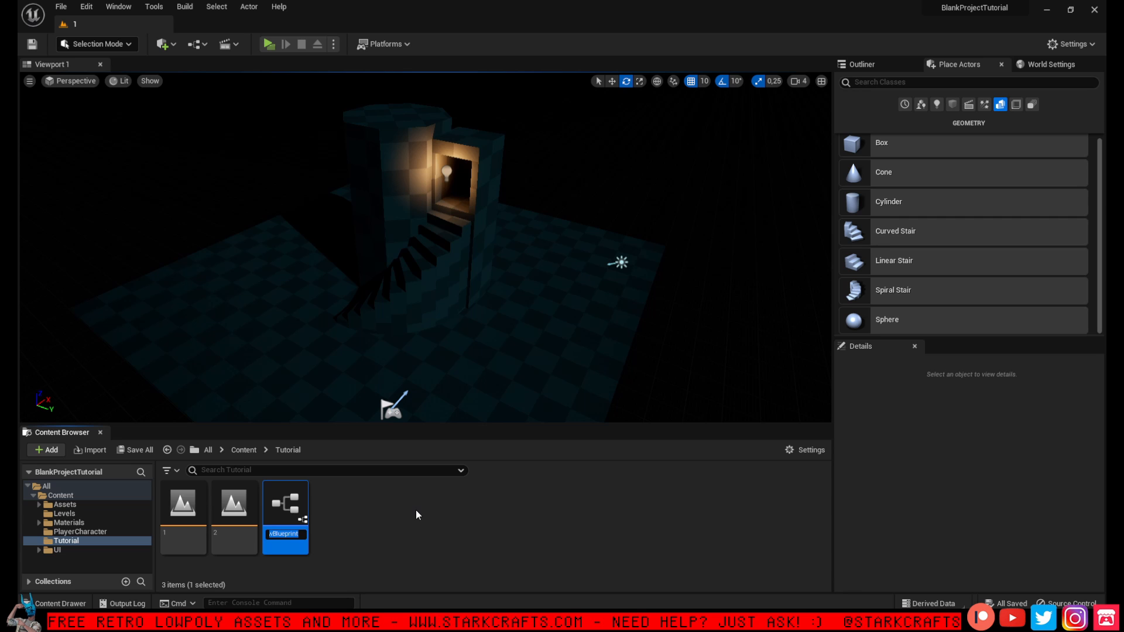
text(Level)
text(Tran)
text(sition)
text(_Tig)
text(ger)
key(Return)
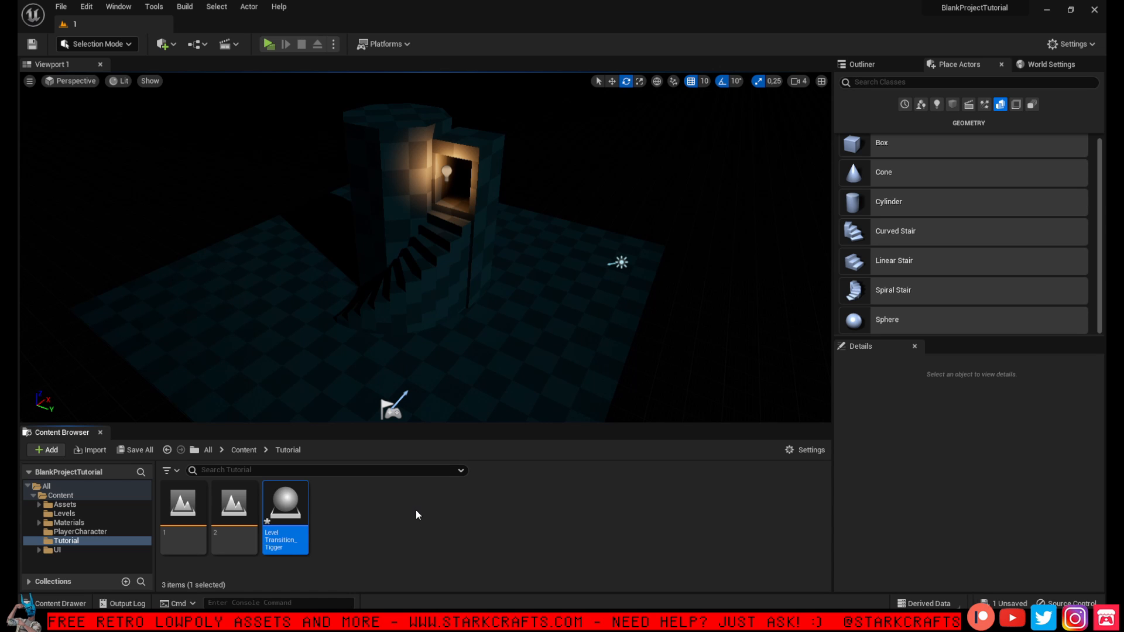
double_click(287, 506)
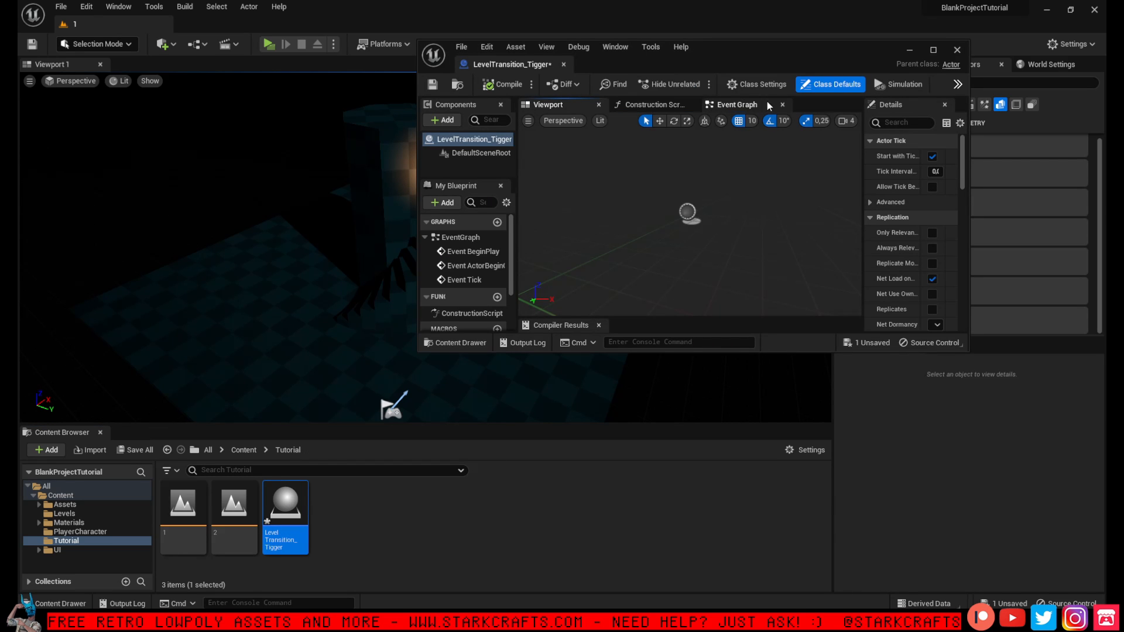
Add a Box Collision component to the LevelTransition_Tigger blueprint and save the blueprint
click(934, 51)
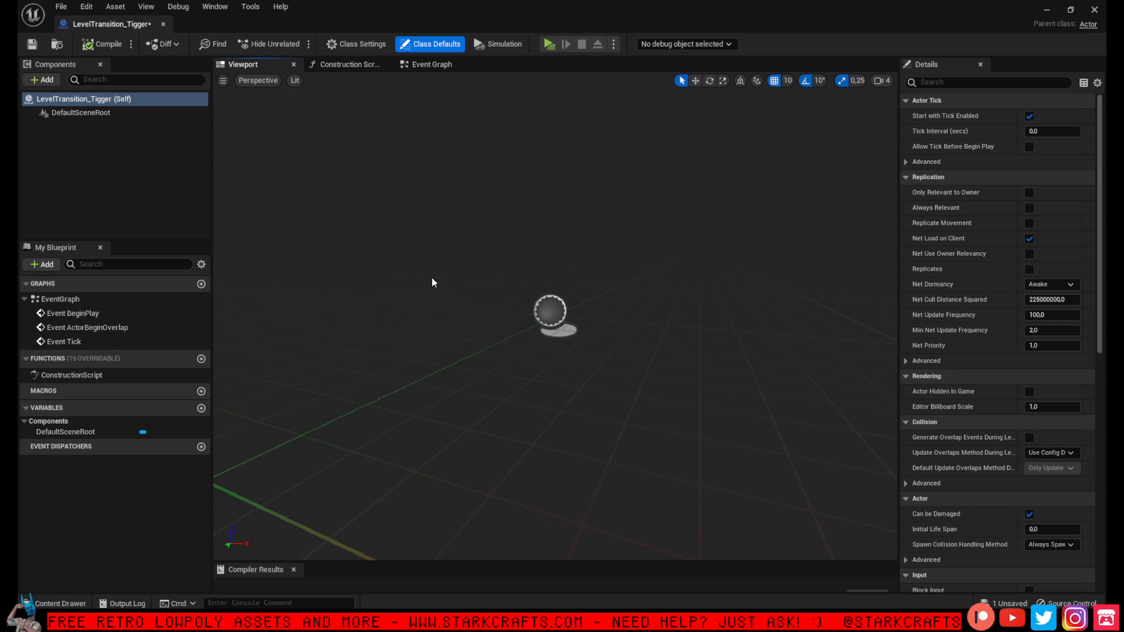
mouse_move(431, 278)
right_down()
mouse_move(544, 277)
mouse_move(444, 275)
right_up()
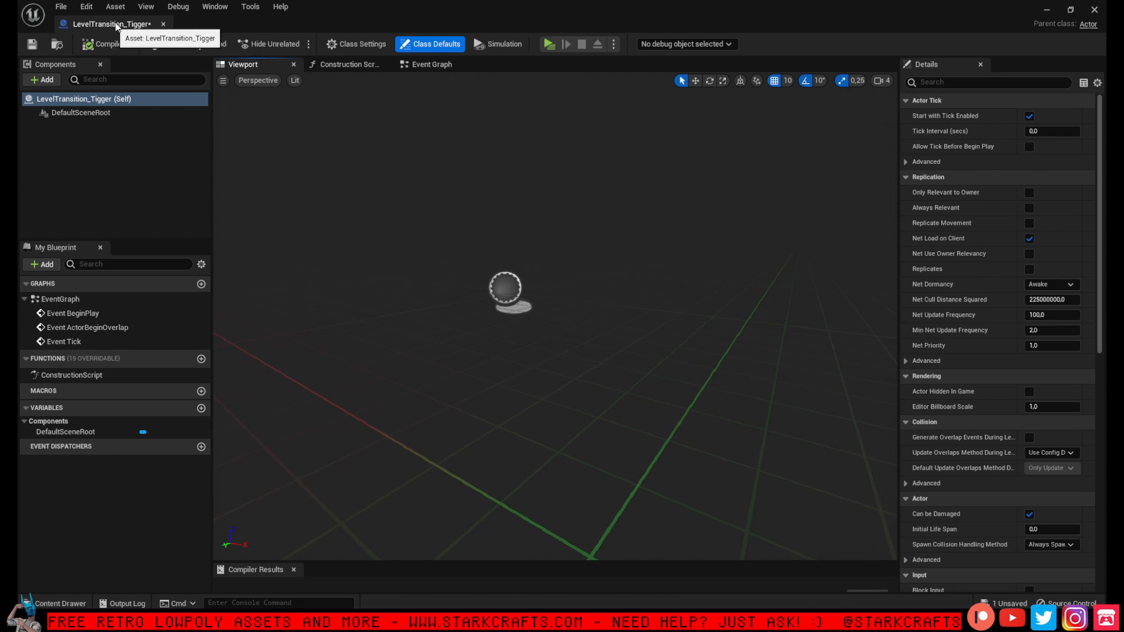
click(41, 80)
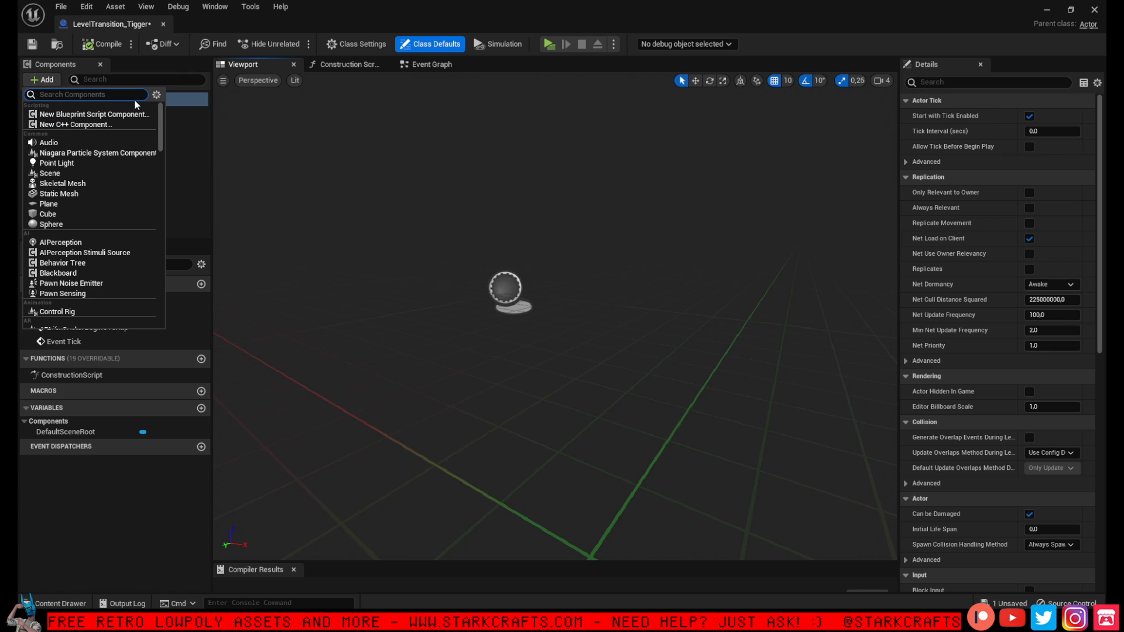
text(b)
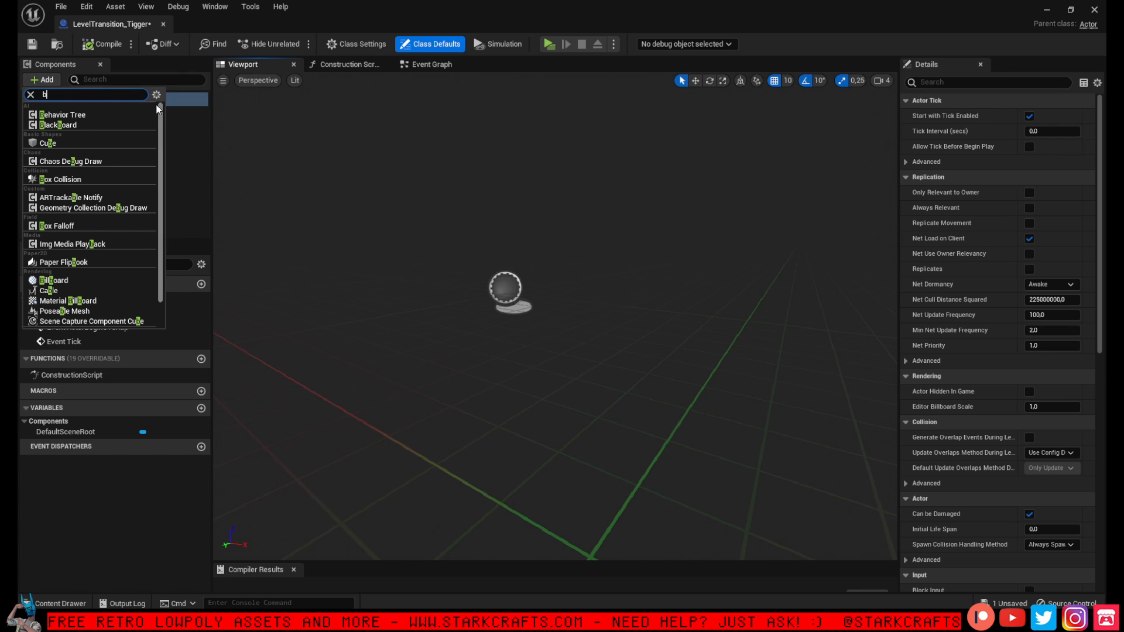
text(ox)
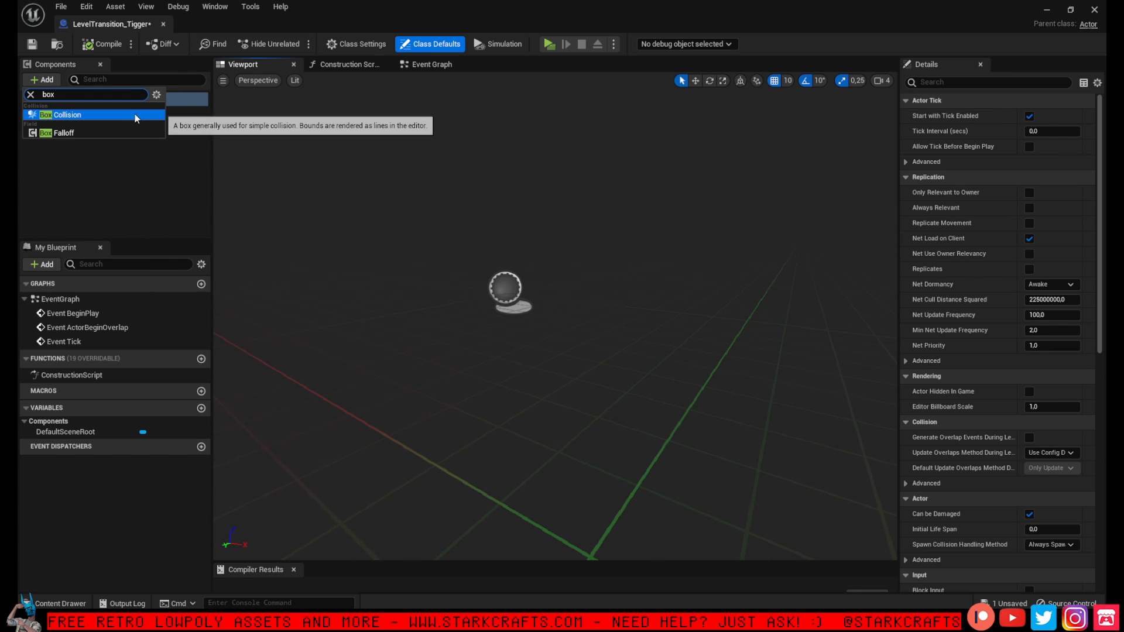
click(134, 115)
right_drag(459, 280, 533, 308)
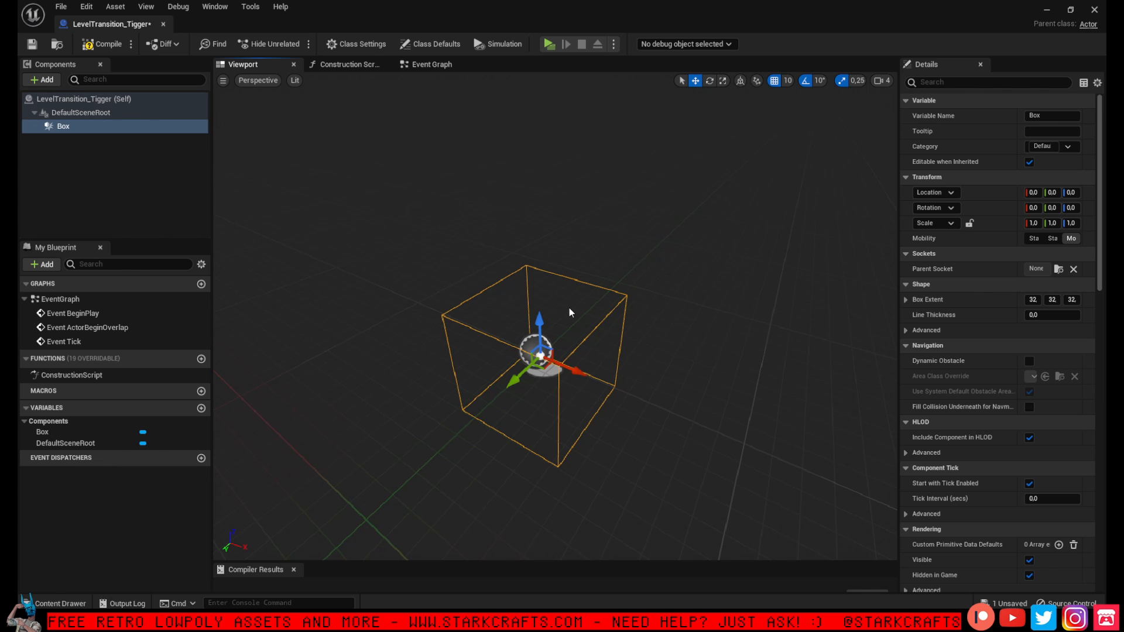
right_drag(638, 291, 641, 298)
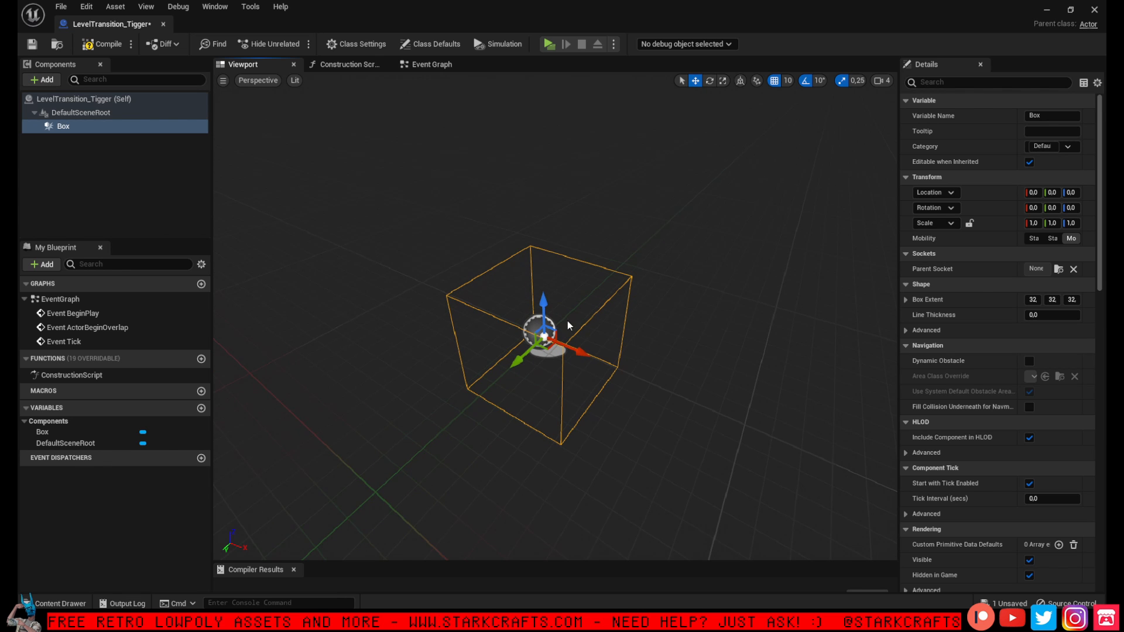
click(32, 44)
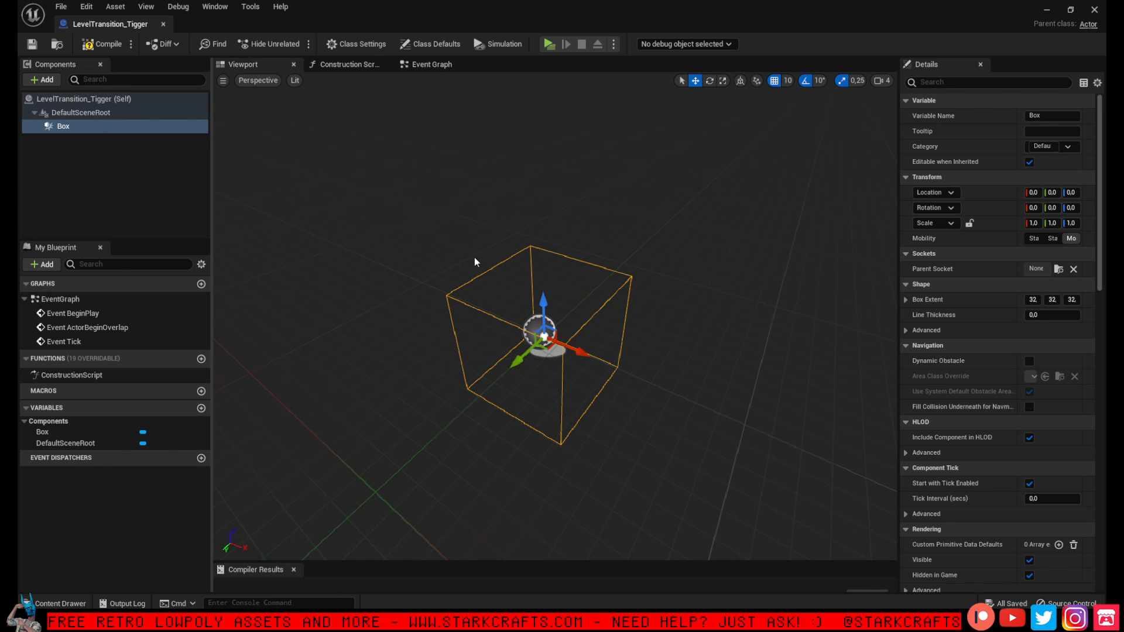
Add an Arrow component as a child of the Box component
right_drag(477, 264, 501, 255)
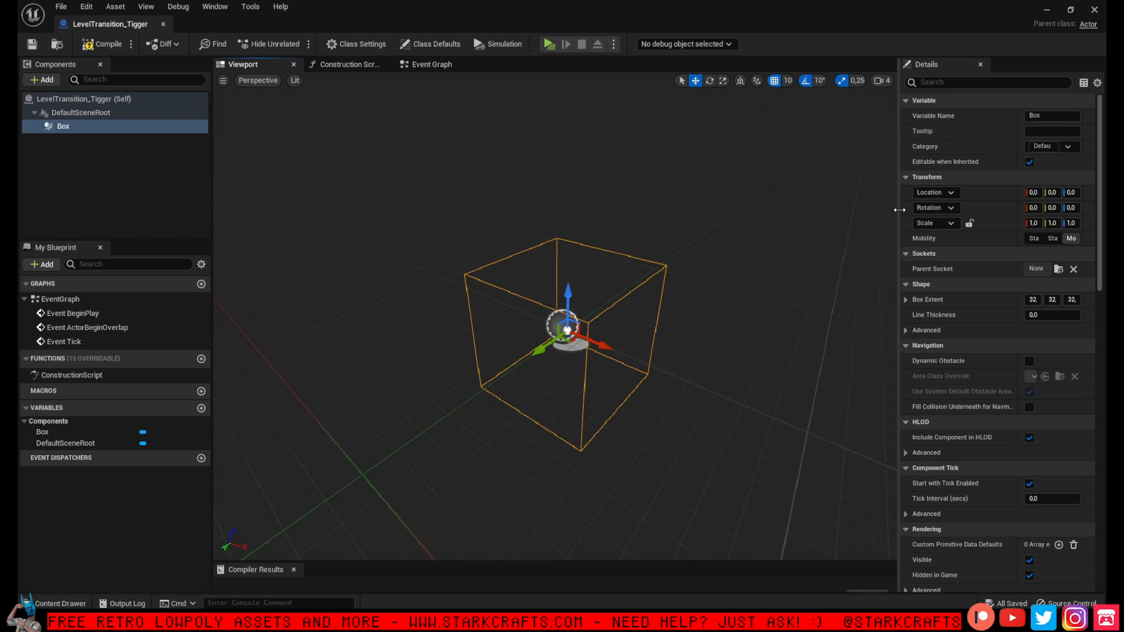
drag(899, 210, 879, 210)
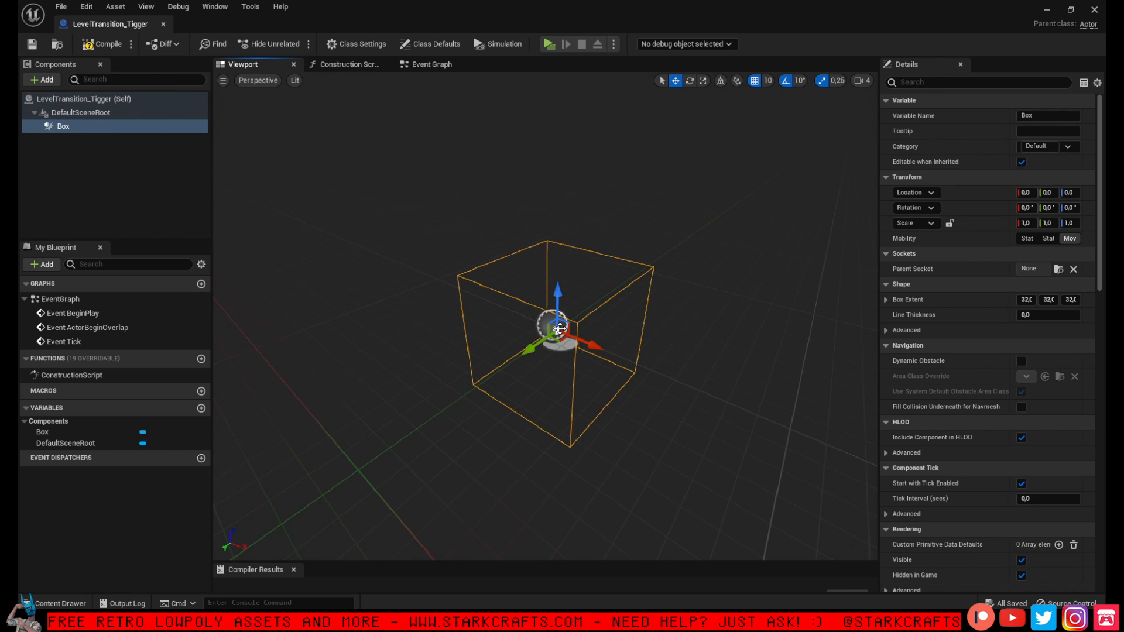
click(51, 83)
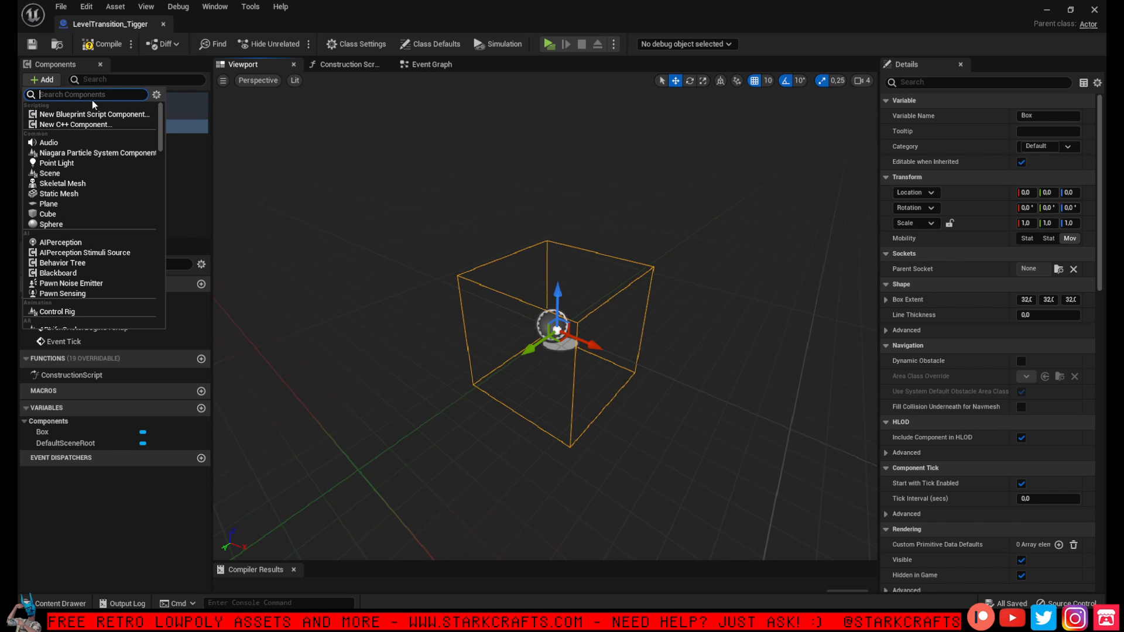
text(arr)
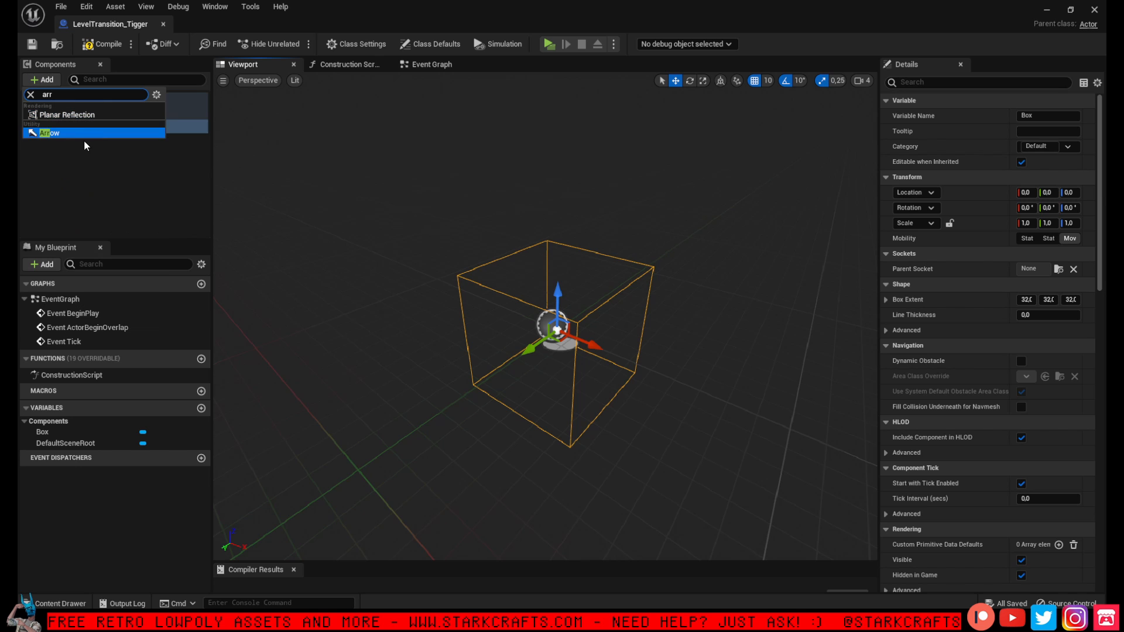
click(77, 135)
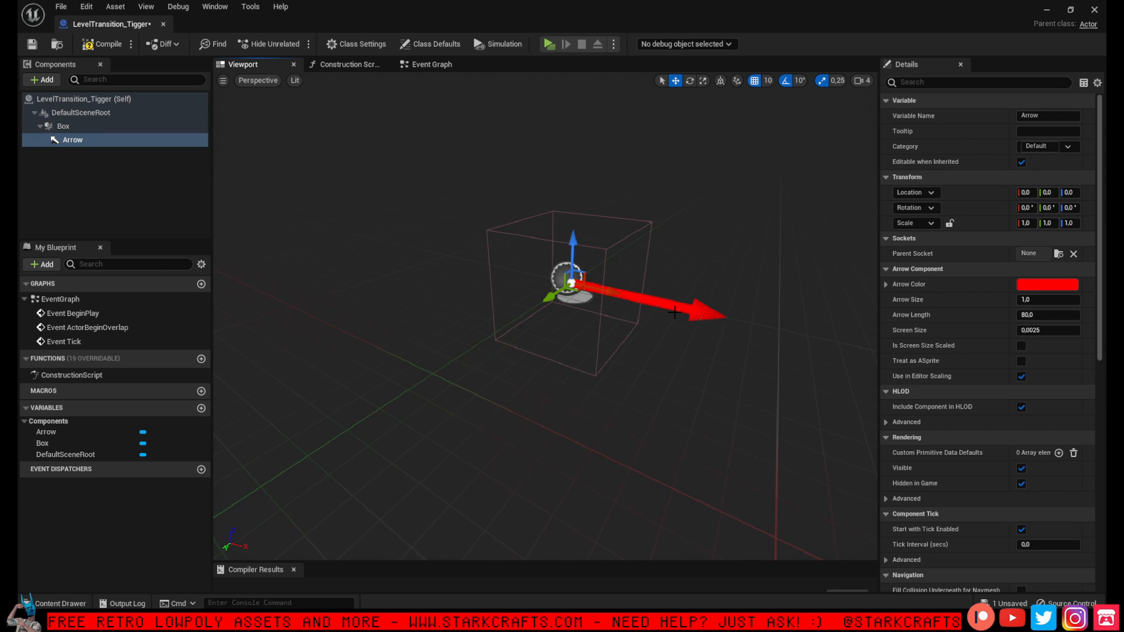
Rotate the arrow to point straight down and raise it to a Z location of 40
click(690, 81)
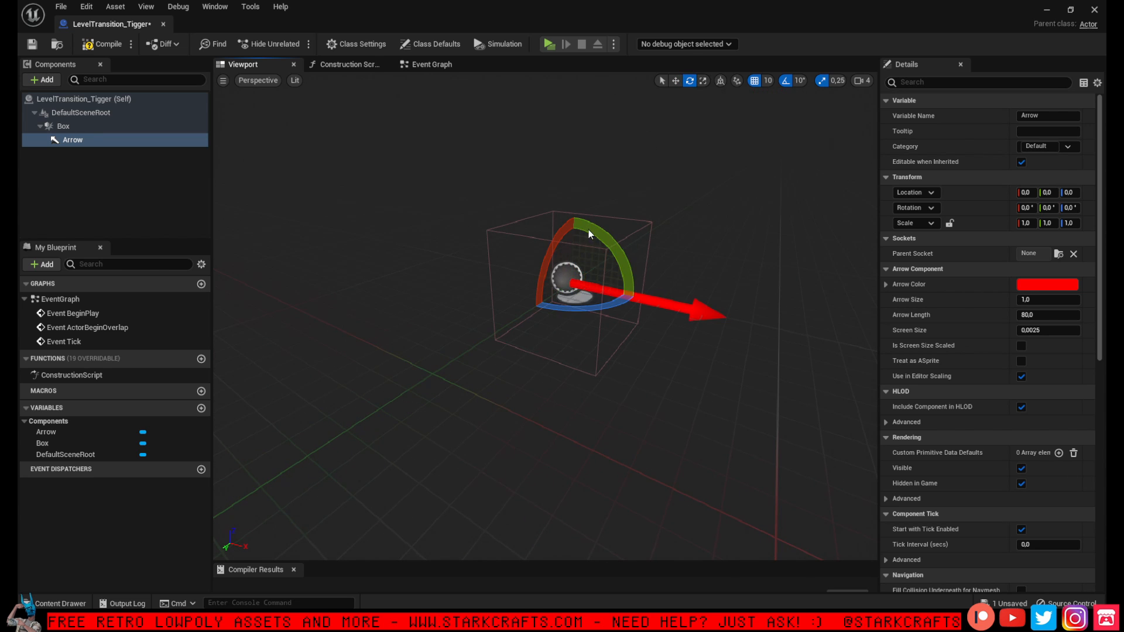
drag(620, 257, 605, 232)
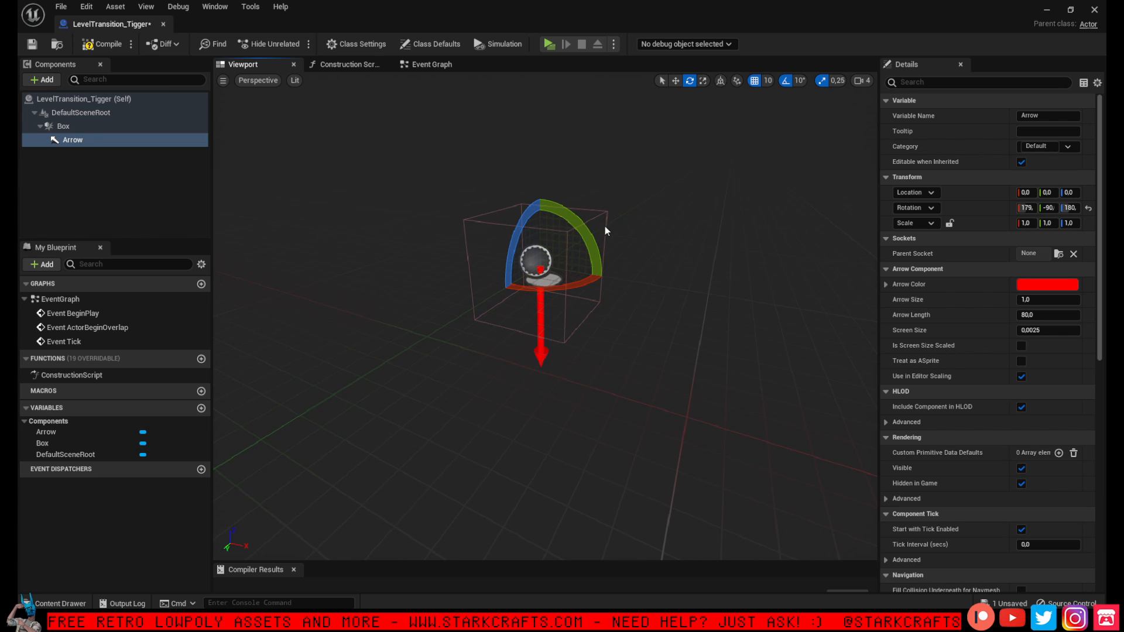
click(675, 81)
drag(539, 297, 543, 252)
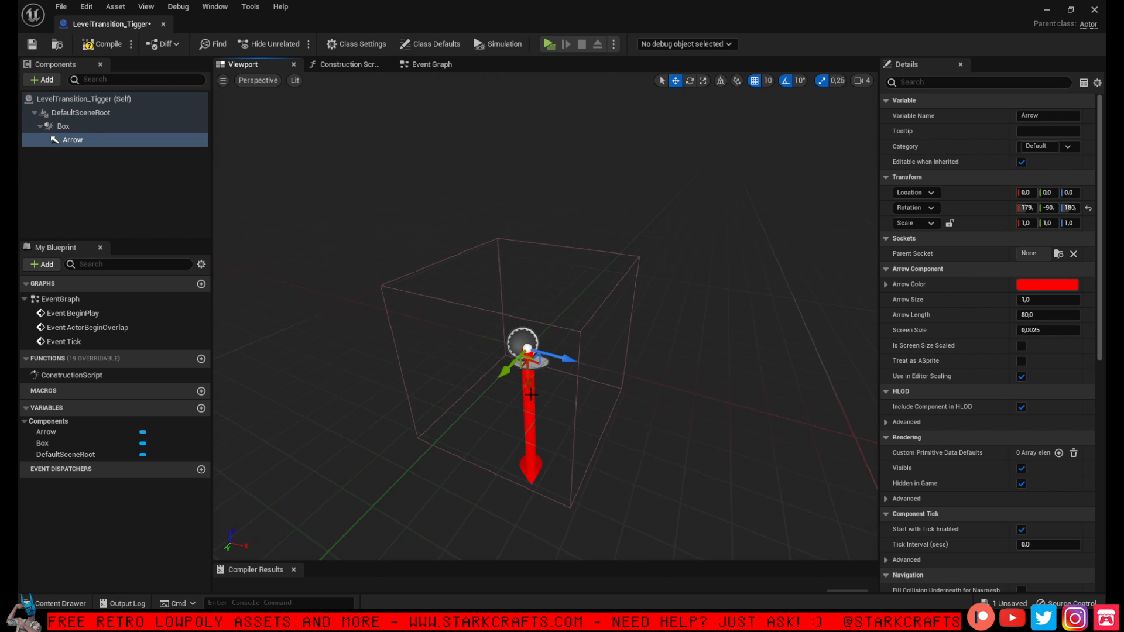
drag(529, 386, 526, 295)
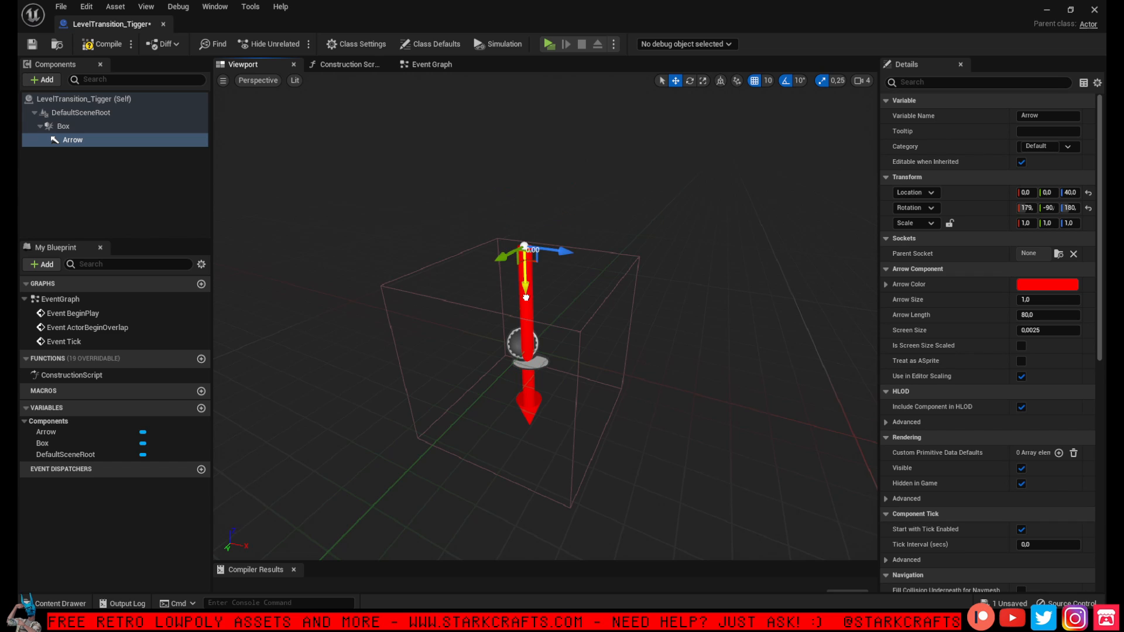
Shorten the arrow's length to about 44.8 and change its colour to bright green
drag(1048, 315, 1027, 315)
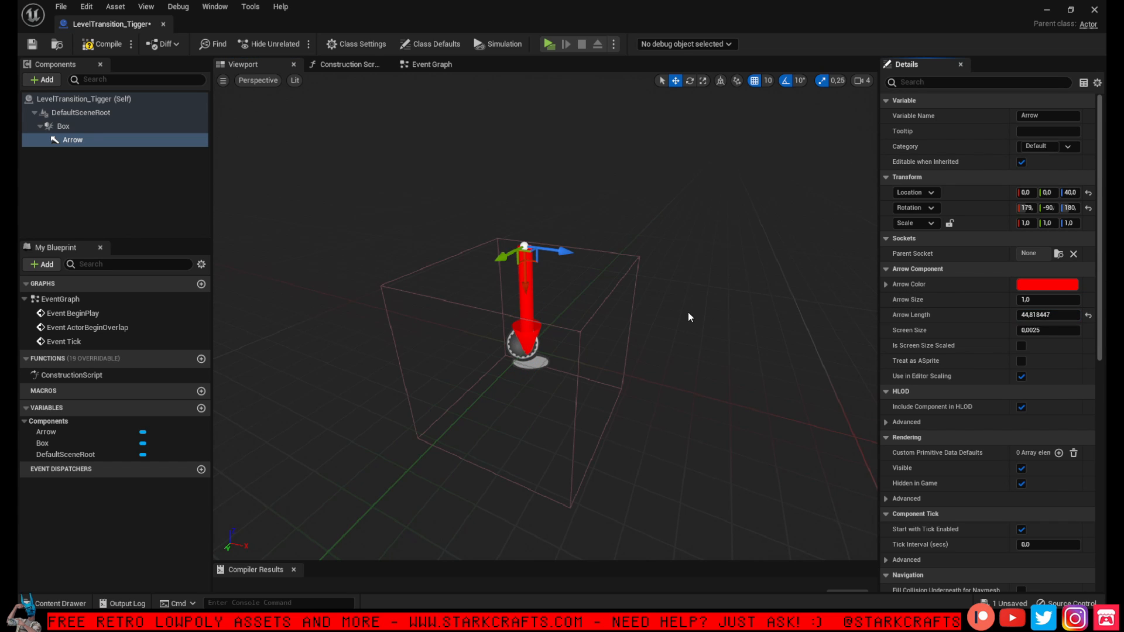
click(1041, 285)
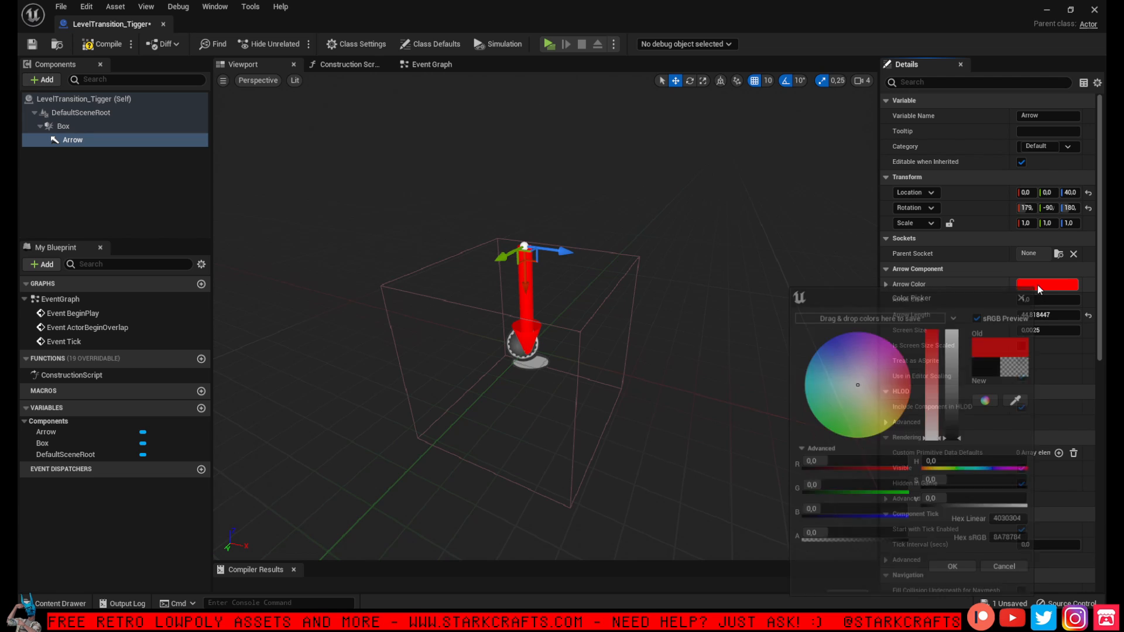
click(842, 438)
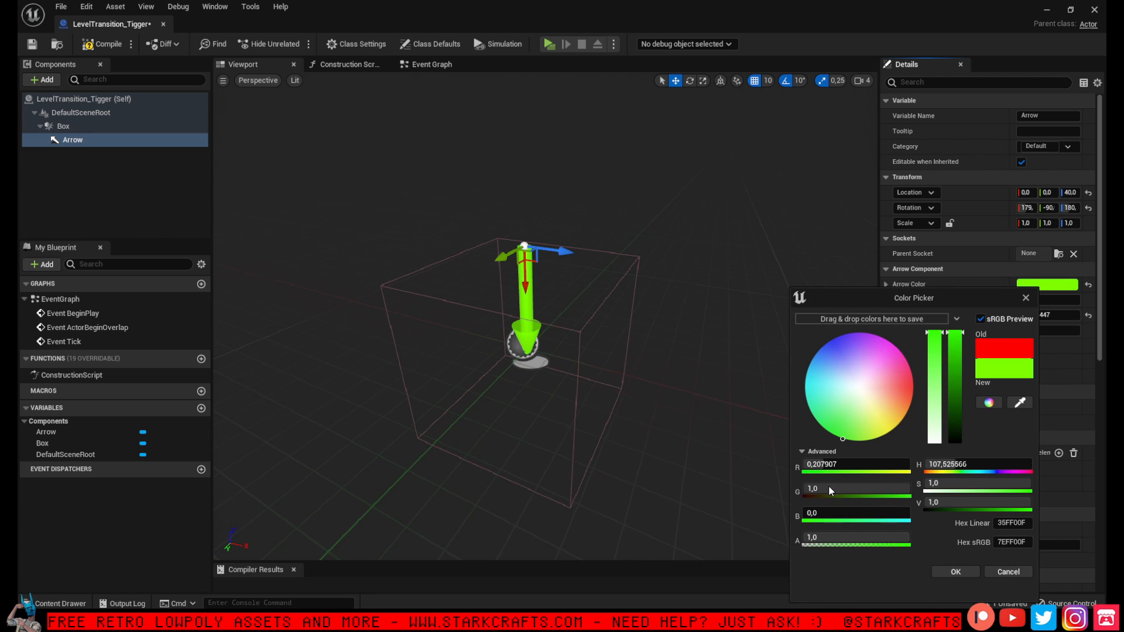
click(955, 572)
Lower the green arrow to a Z location of 30 and check its placement inside the collision box
drag(527, 294, 527, 324)
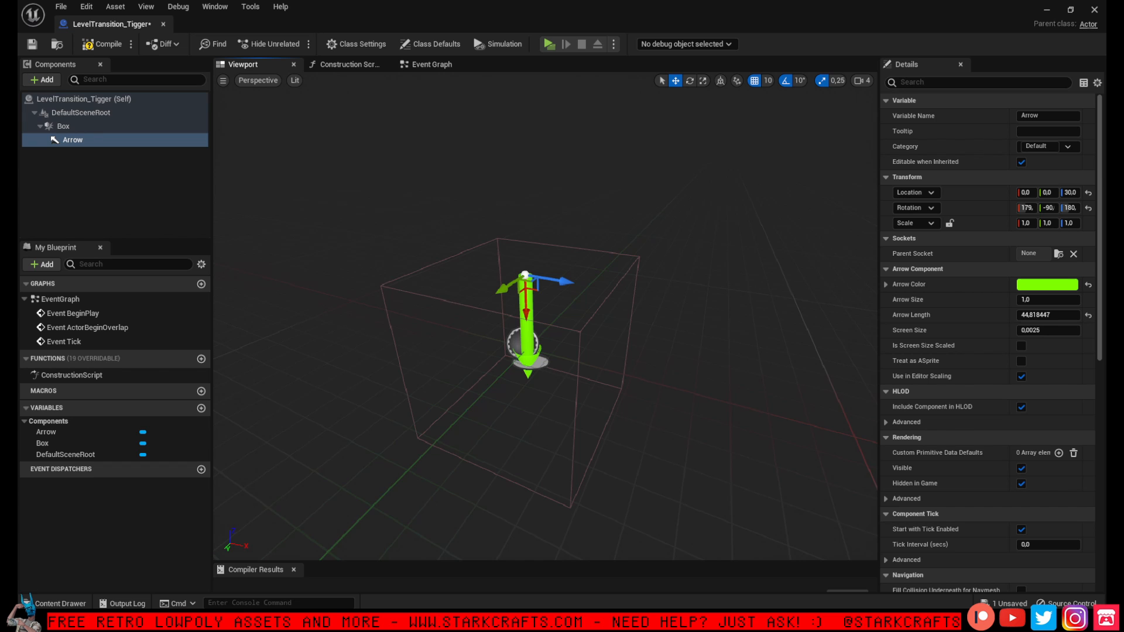
click(130, 160)
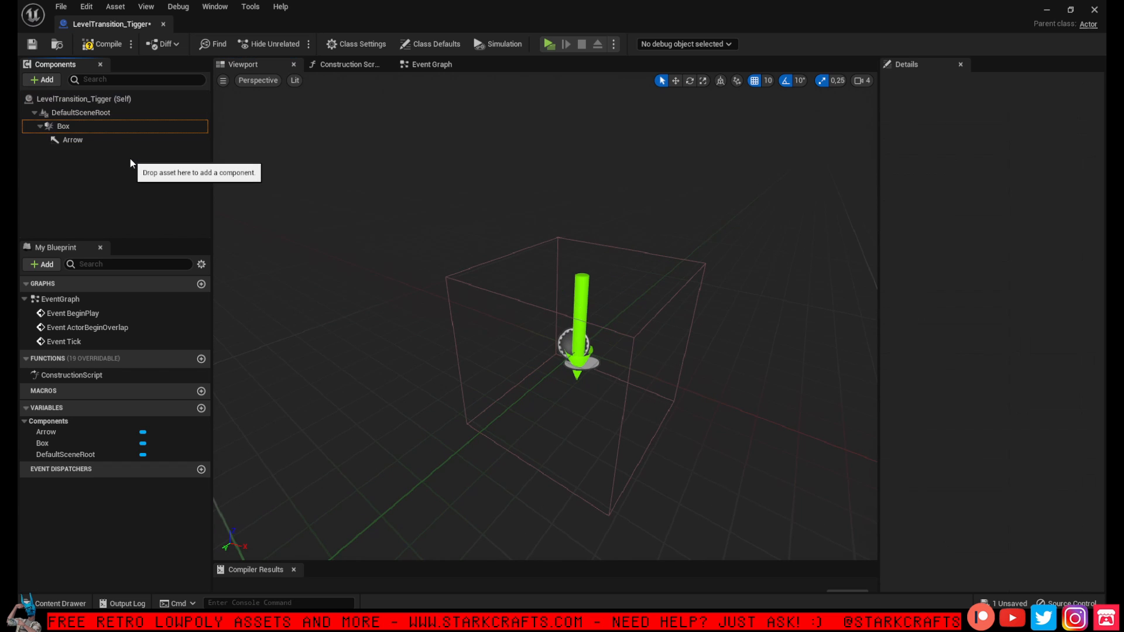
click(583, 283)
mouse_move(583, 284)
right_down()
mouse_move(608, 301)
mouse_move(565, 286)
mouse_move(587, 290)
right_up()
key(s)
key(w)
key(s)
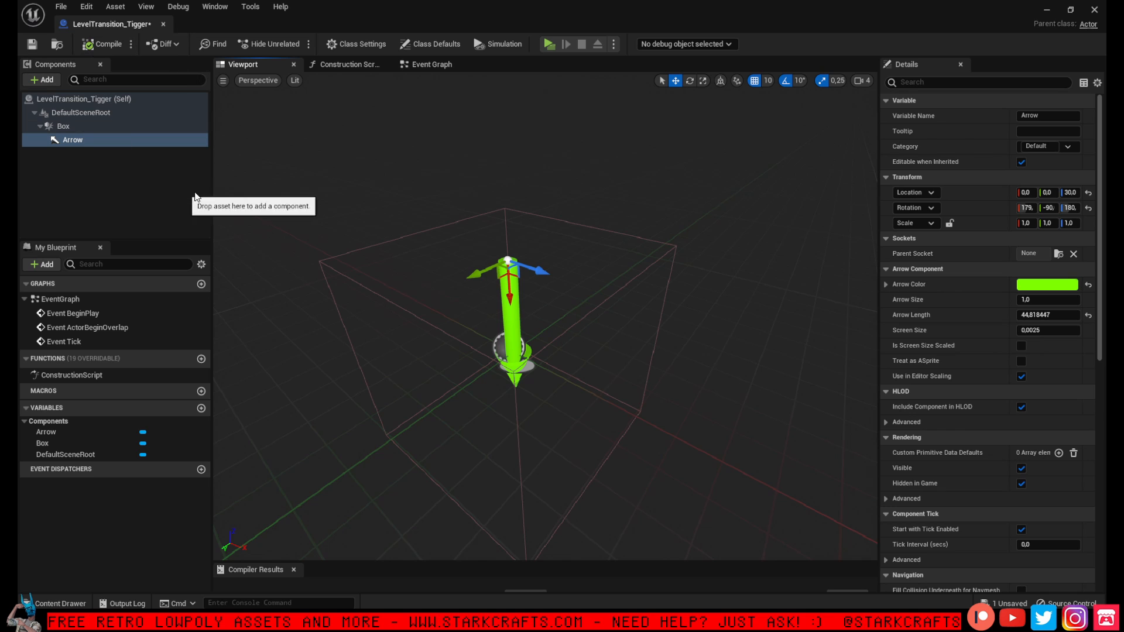
click(176, 127)
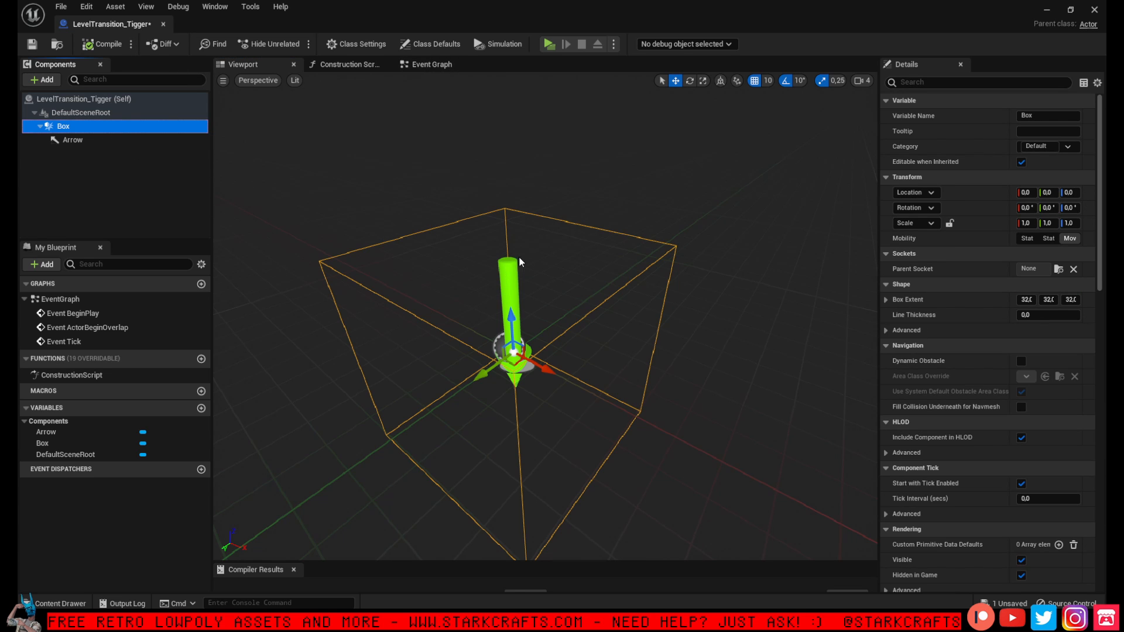
click(505, 272)
right_drag(505, 272, 493, 310)
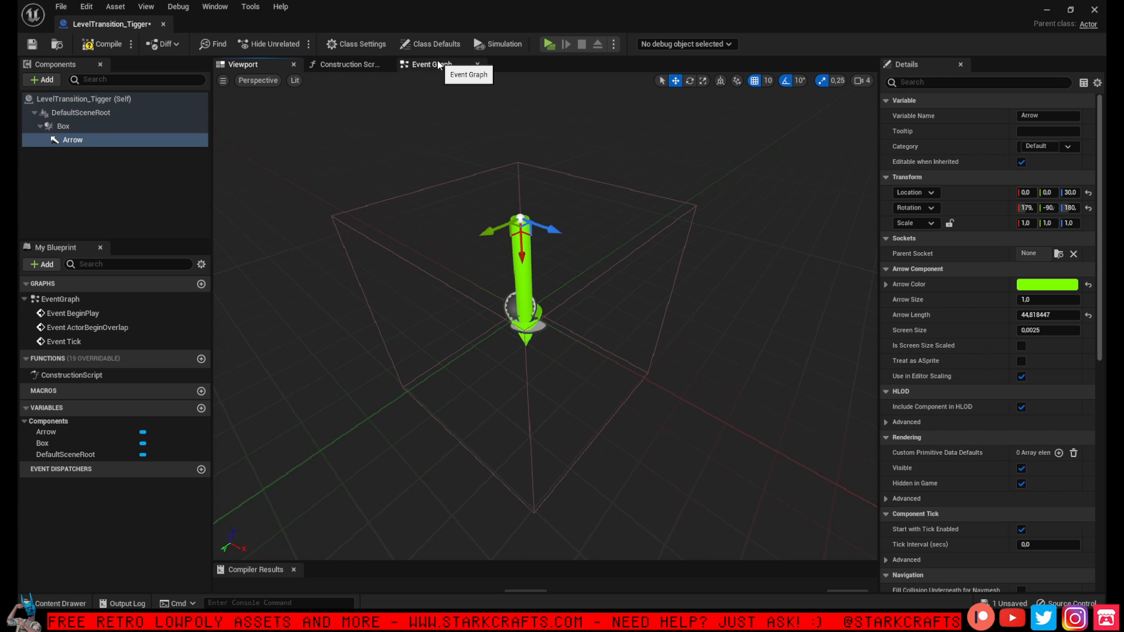
Add an On Component Begin Overlap event for the Box component
click(68, 126)
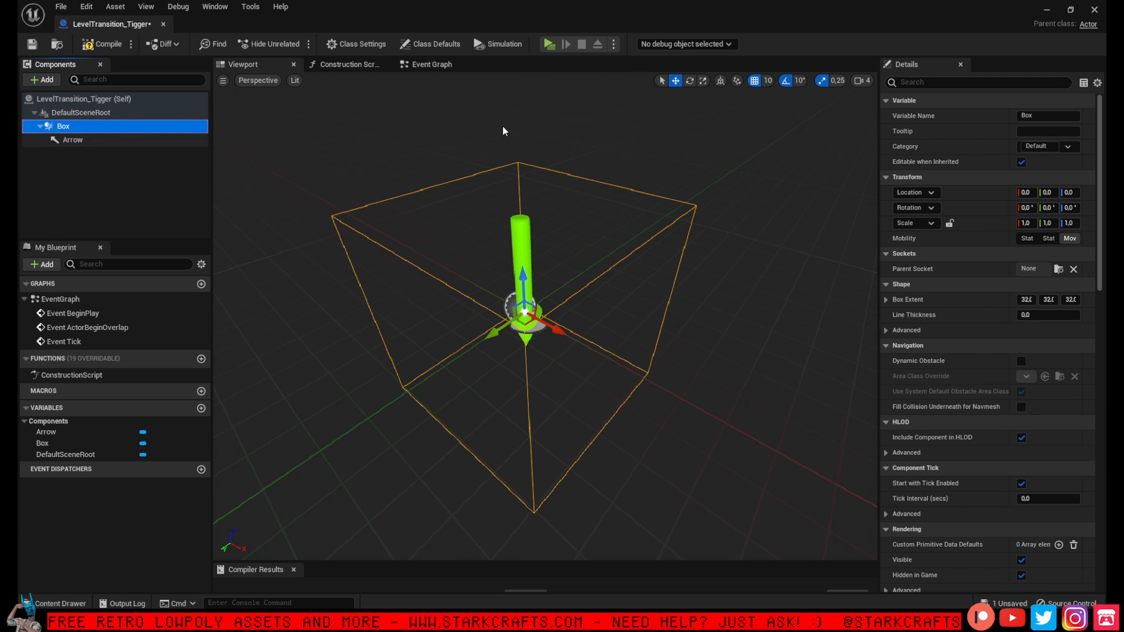
scroll(972, 419, down, 8)
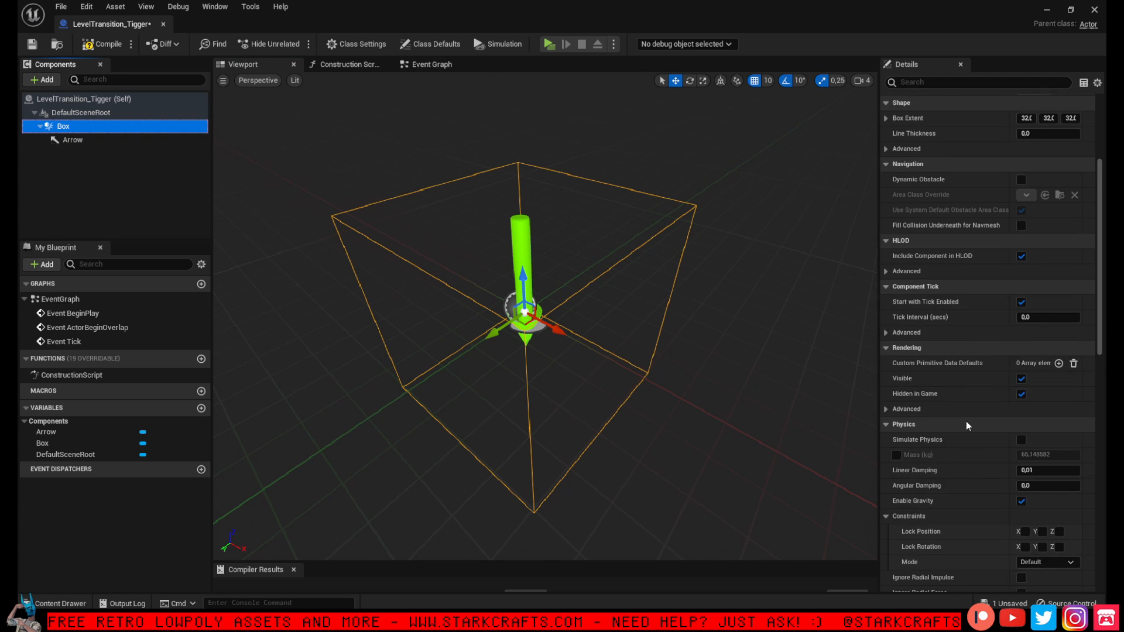
scroll(939, 398, down, 10)
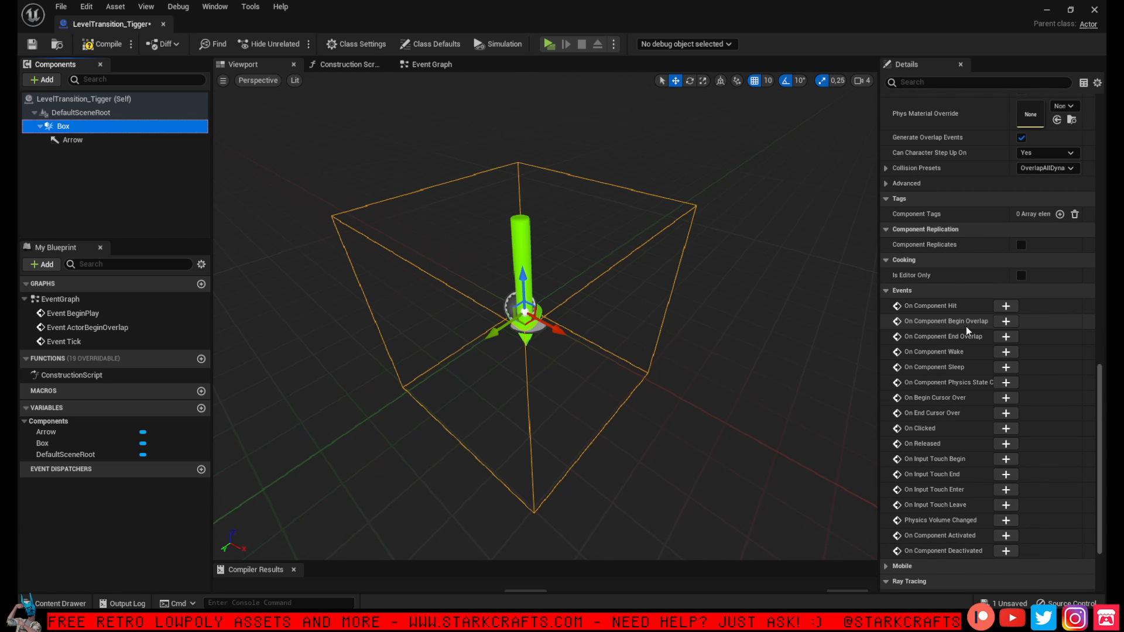
click(1002, 322)
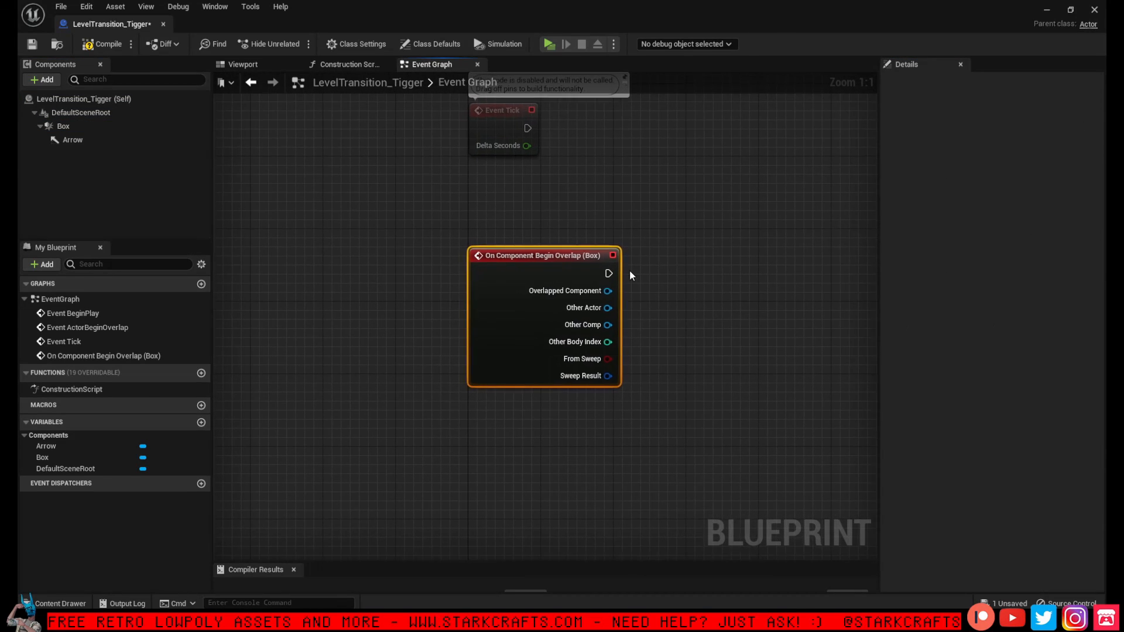
Delete the disabled BeginPlay, ActorBeginOverlap and Tick event nodes from the Event Graph
right_drag(629, 271, 489, 310)
scroll(459, 270, down, 3)
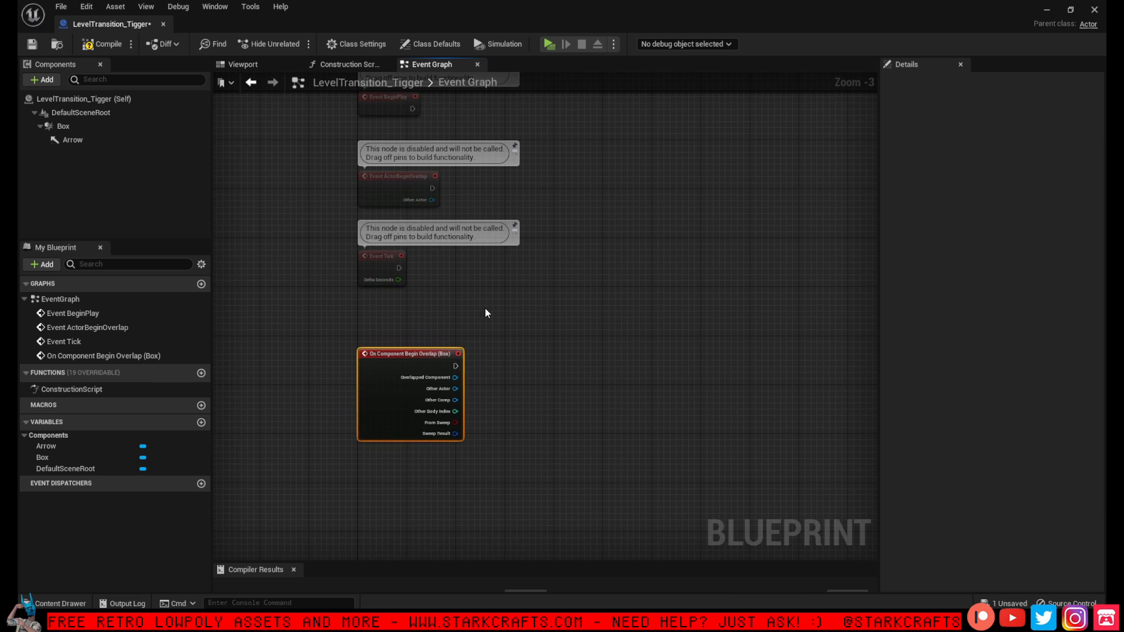
drag(490, 310, 384, 113)
key(Delete)
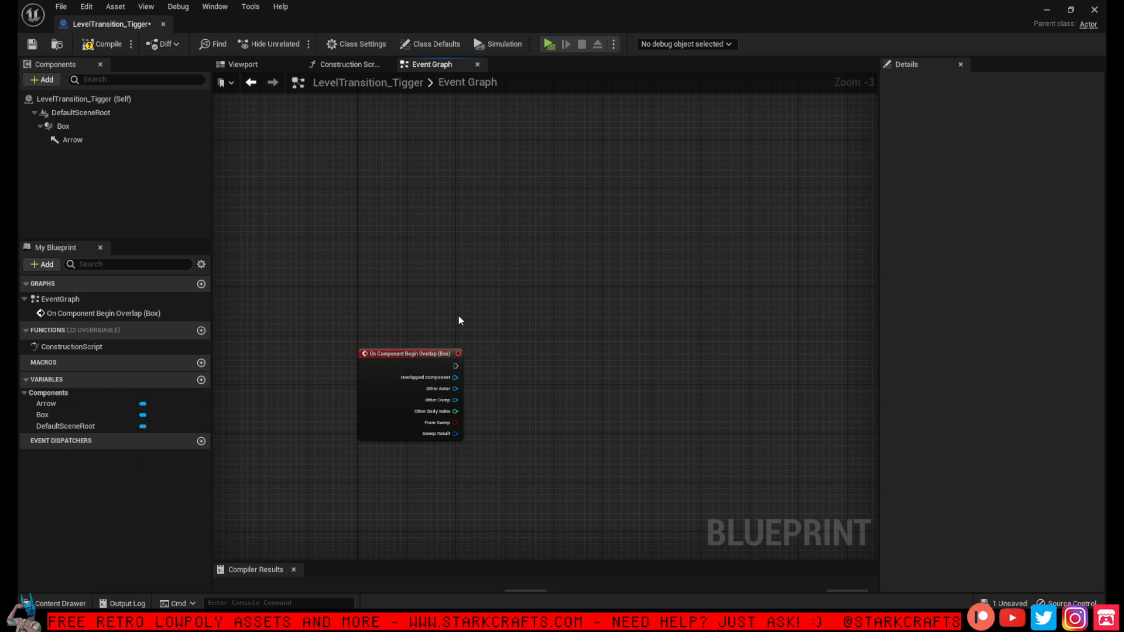
right_drag(458, 315, 346, 220)
scroll(303, 323, up, 2)
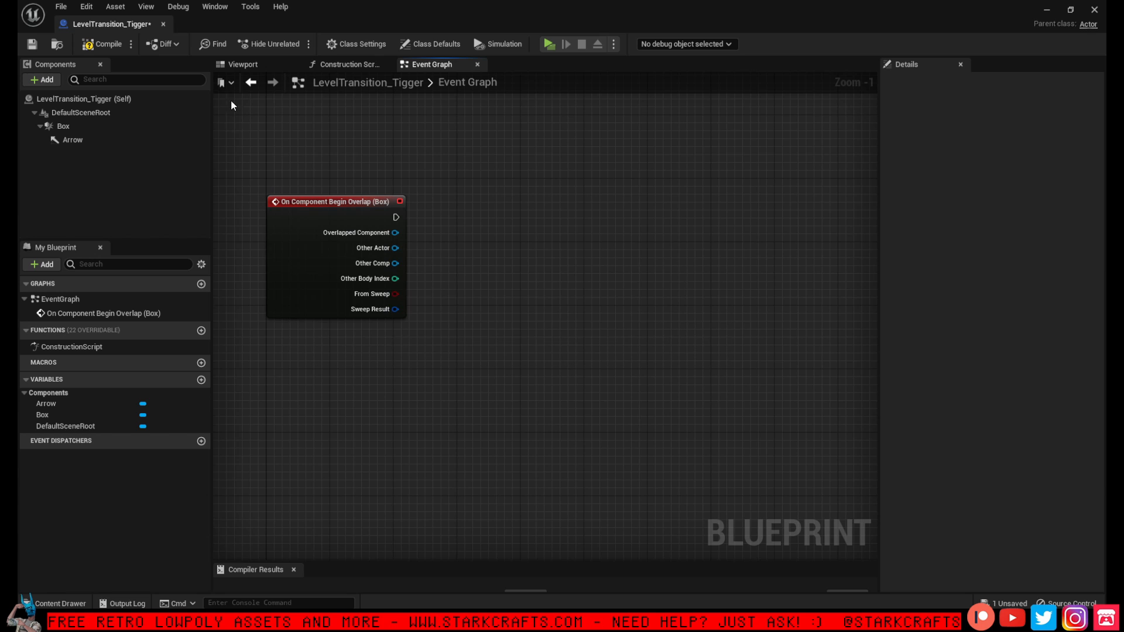
click(255, 65)
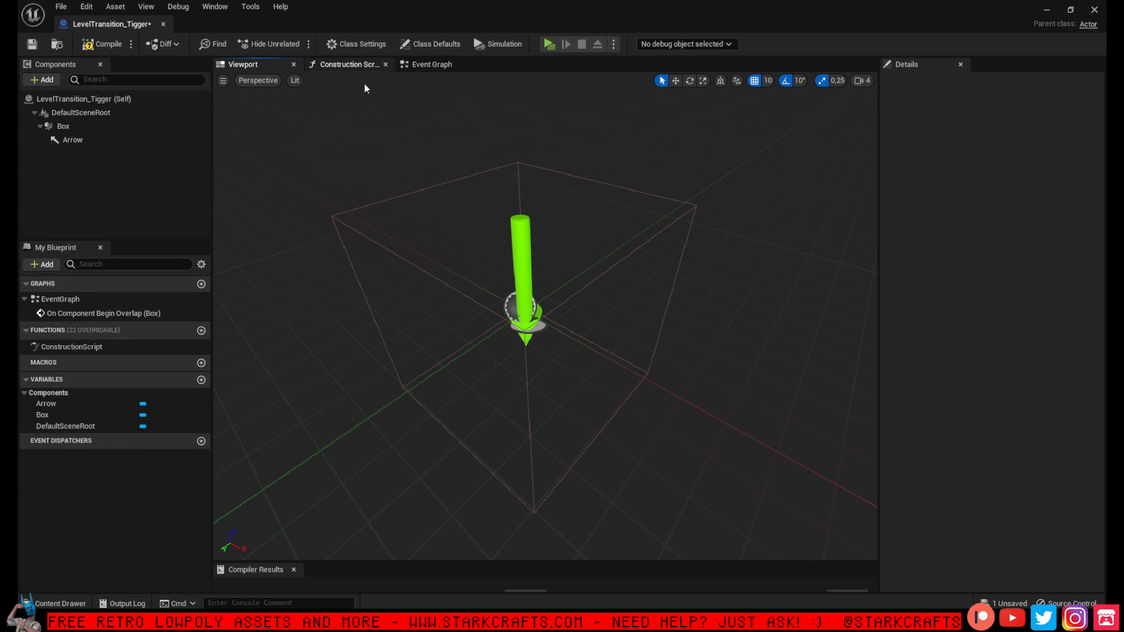
click(430, 65)
right_drag(435, 232, 421, 301)
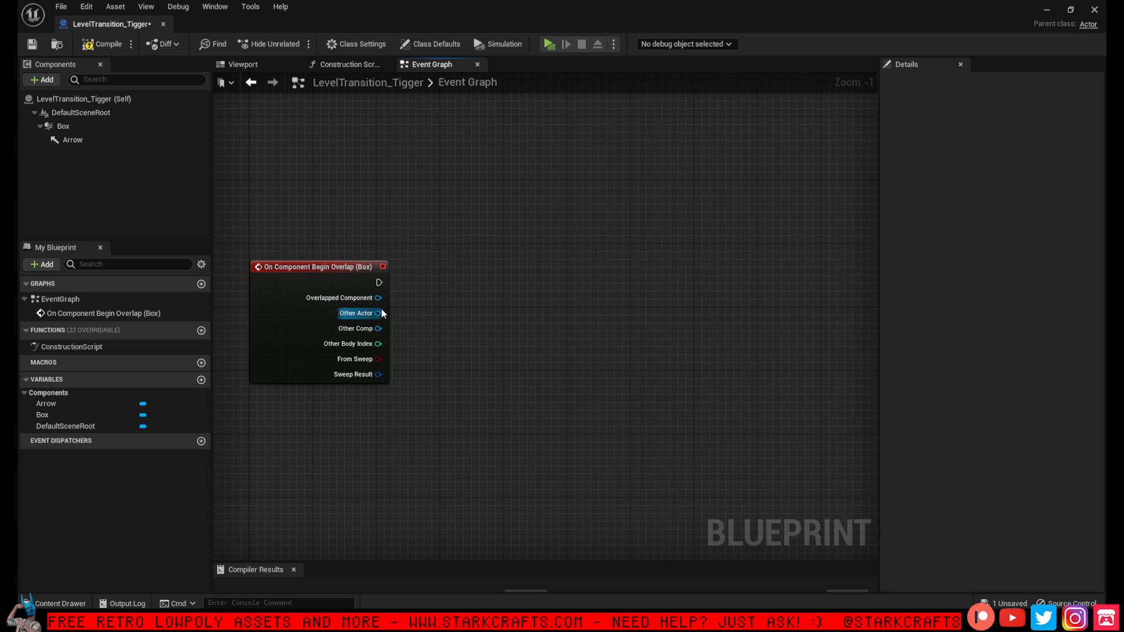
drag(378, 313, 498, 283)
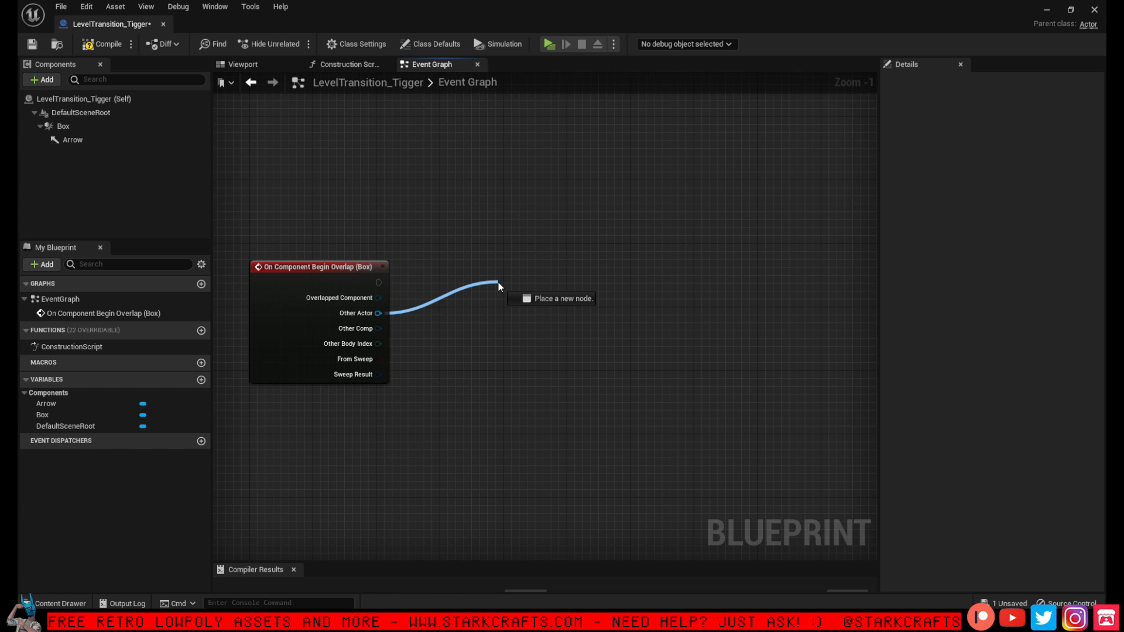
drag(498, 282, 495, 269)
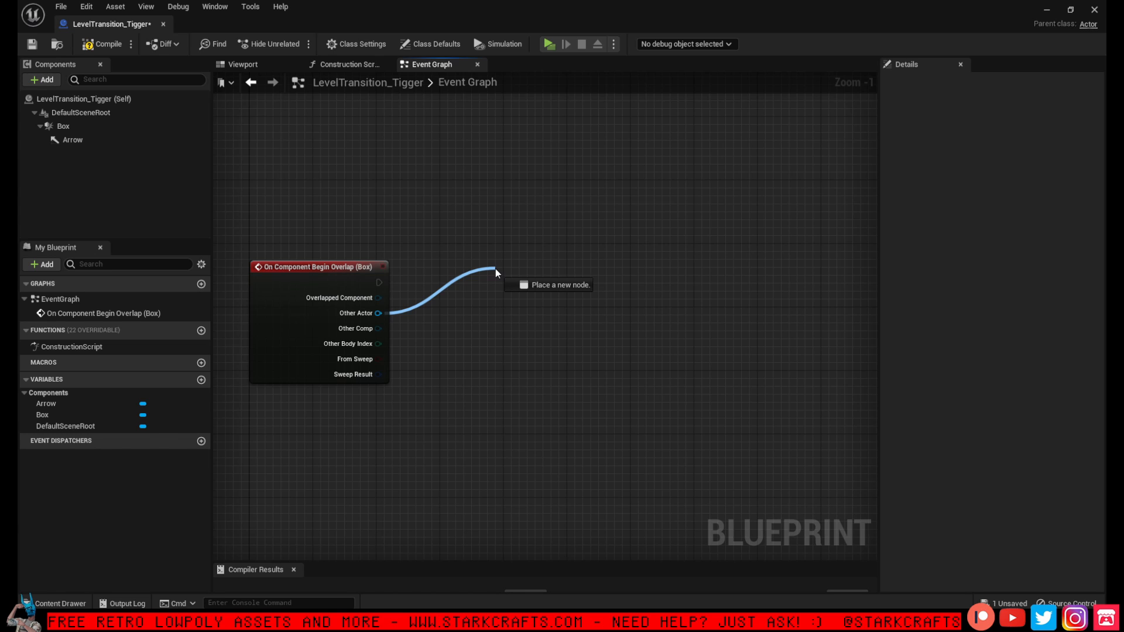
drag(495, 268, 520, 269)
click(275, 277)
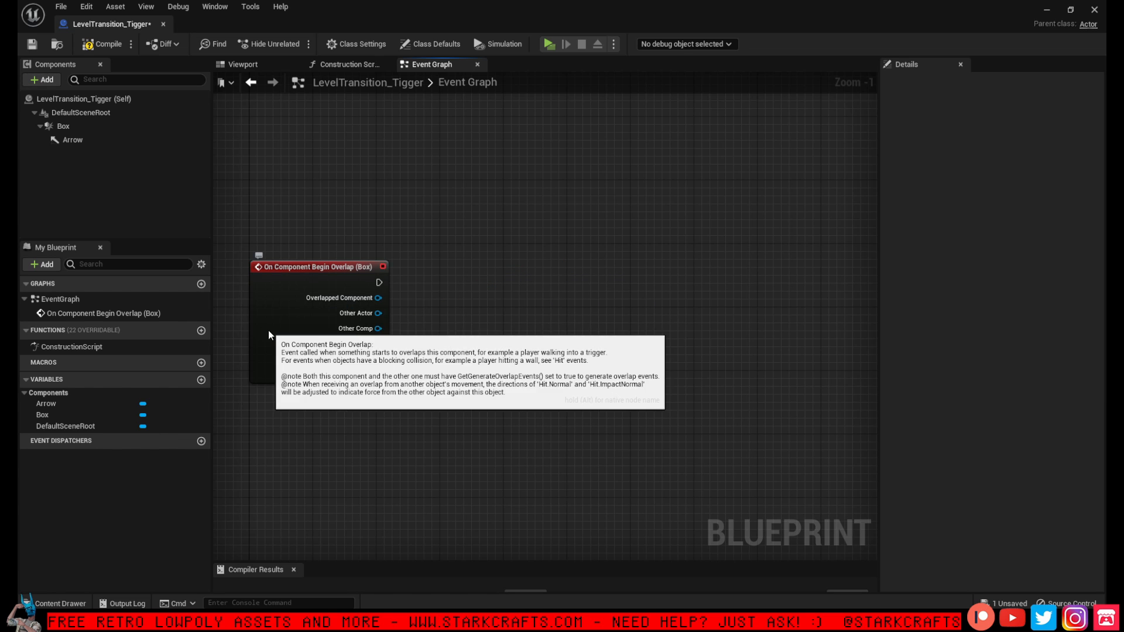
Add an Equal node fed by the overlap event's Other Actor output
drag(378, 313, 448, 326)
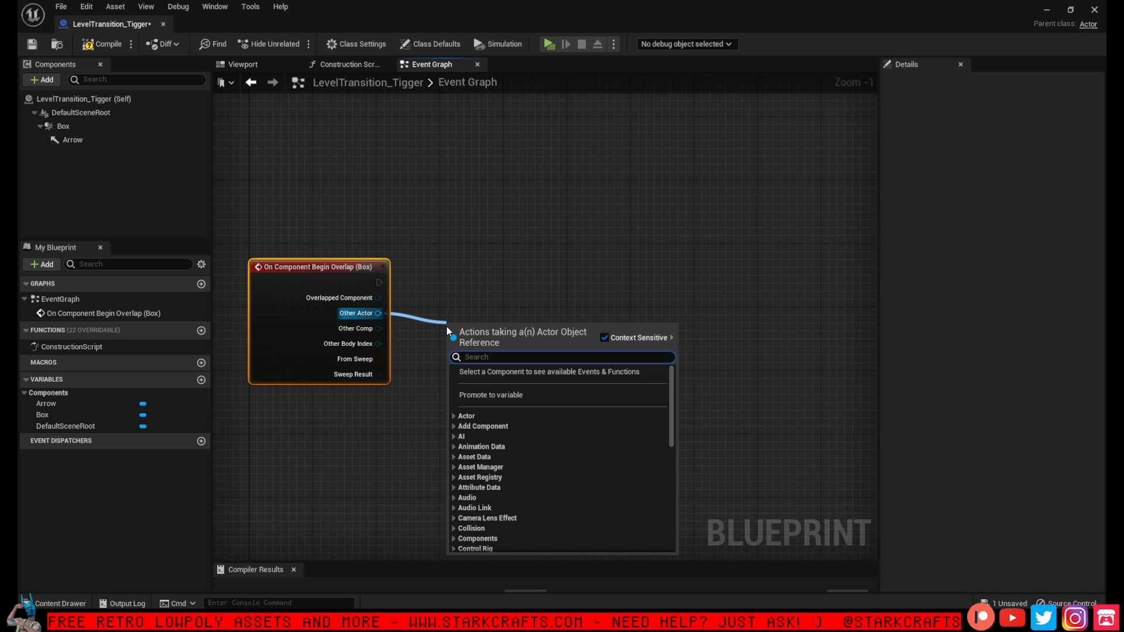
text(=)
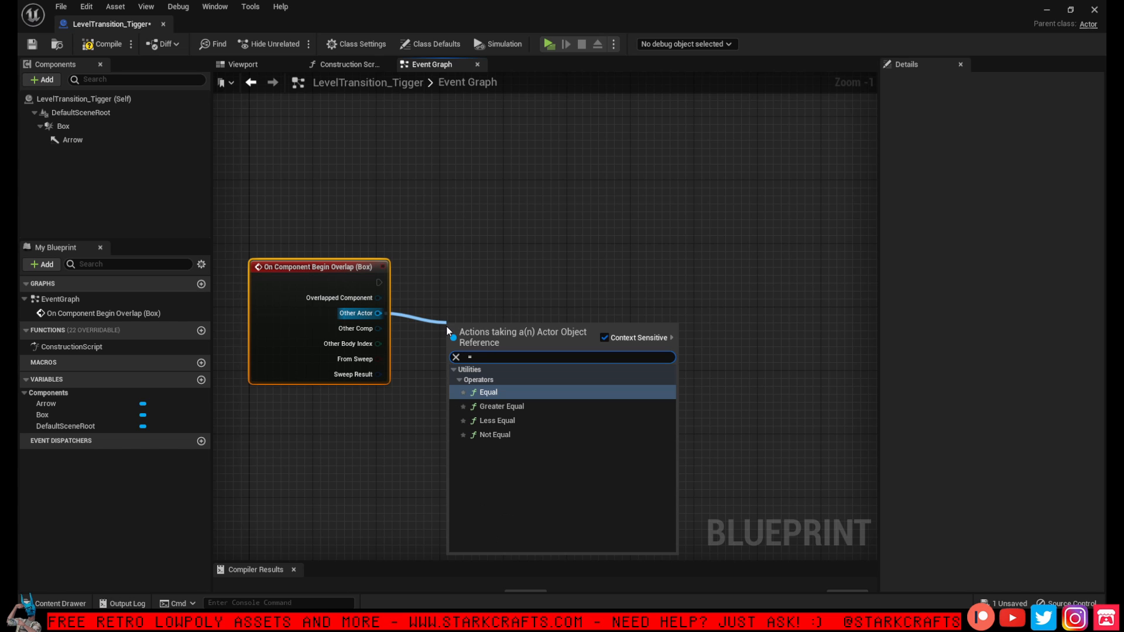
click(514, 392)
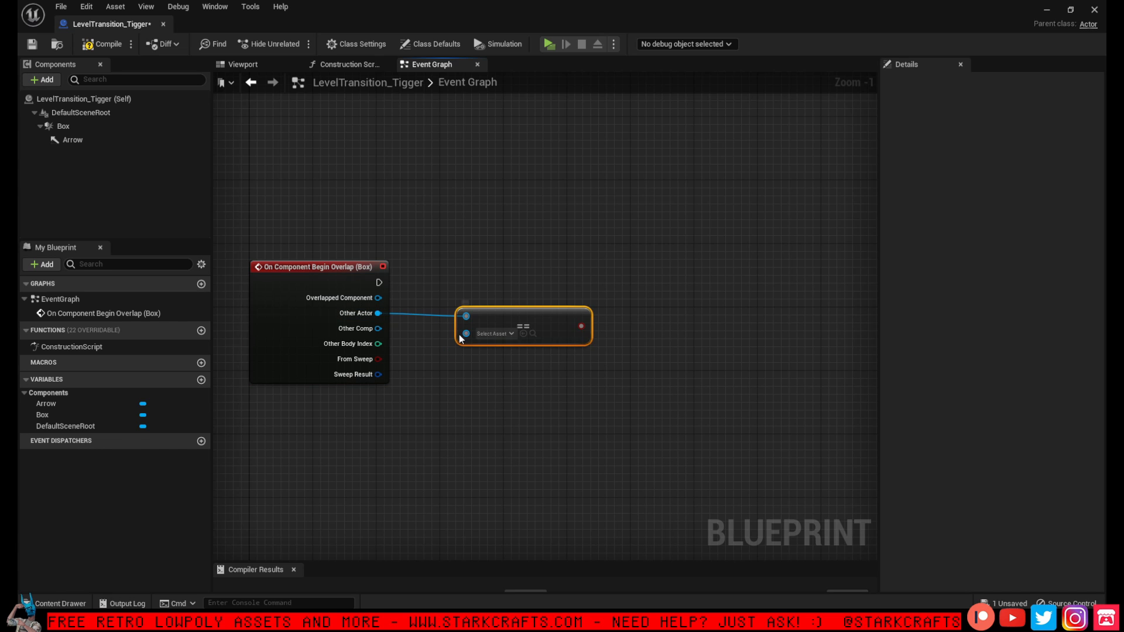
Connect a Get Player Character node to the Equal node's second input and place it just below the comparison
drag(466, 333, 558, 433)
text(g)
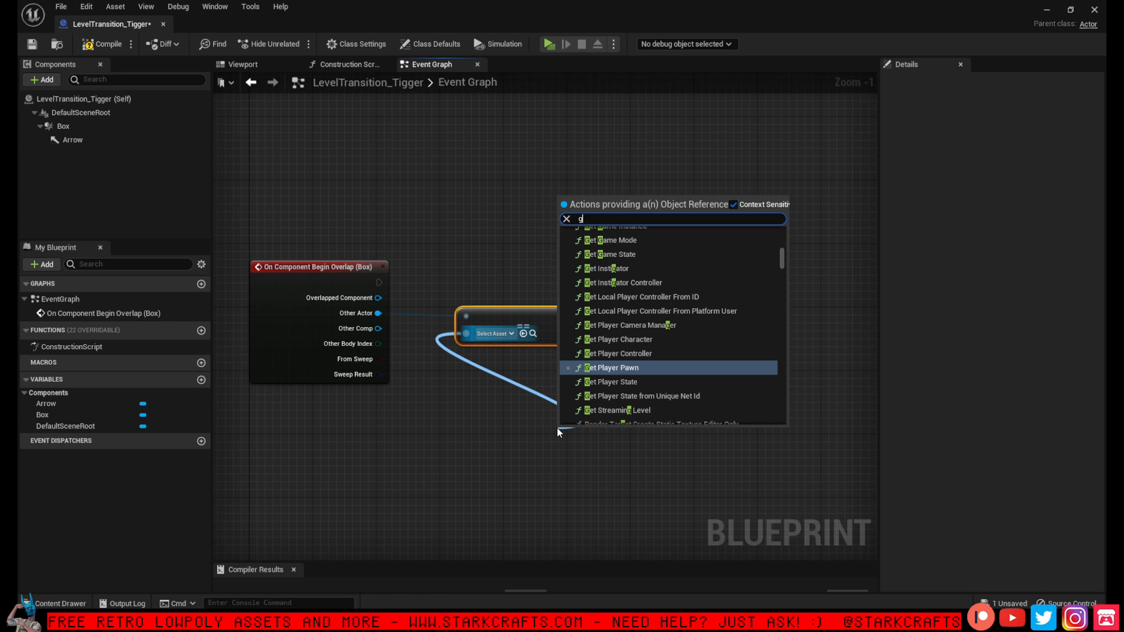
text(et play)
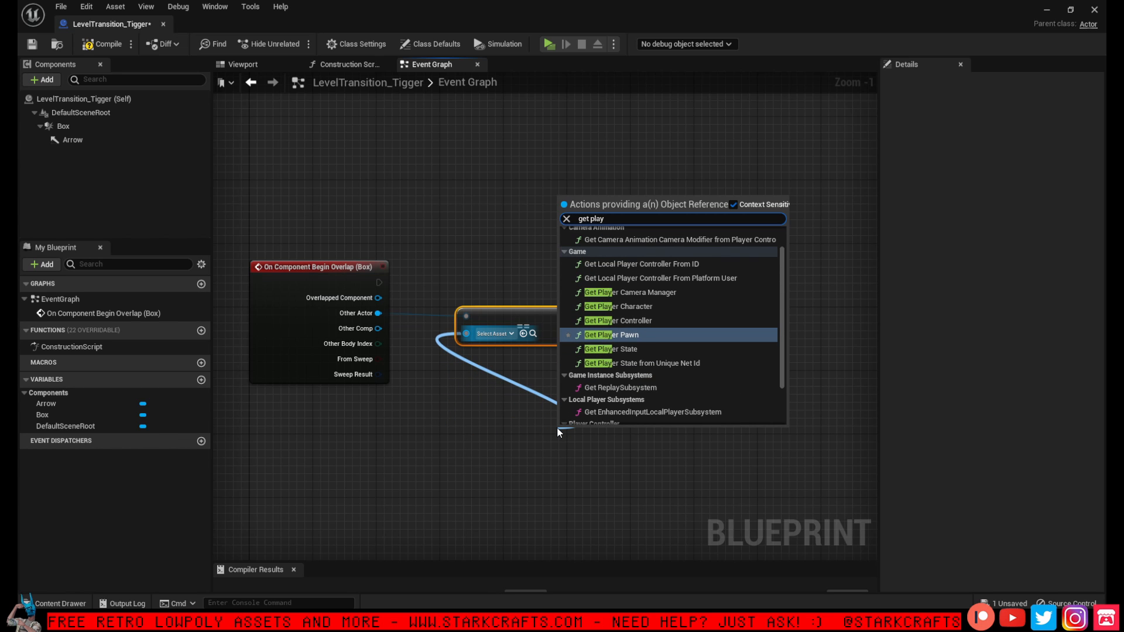
click(650, 307)
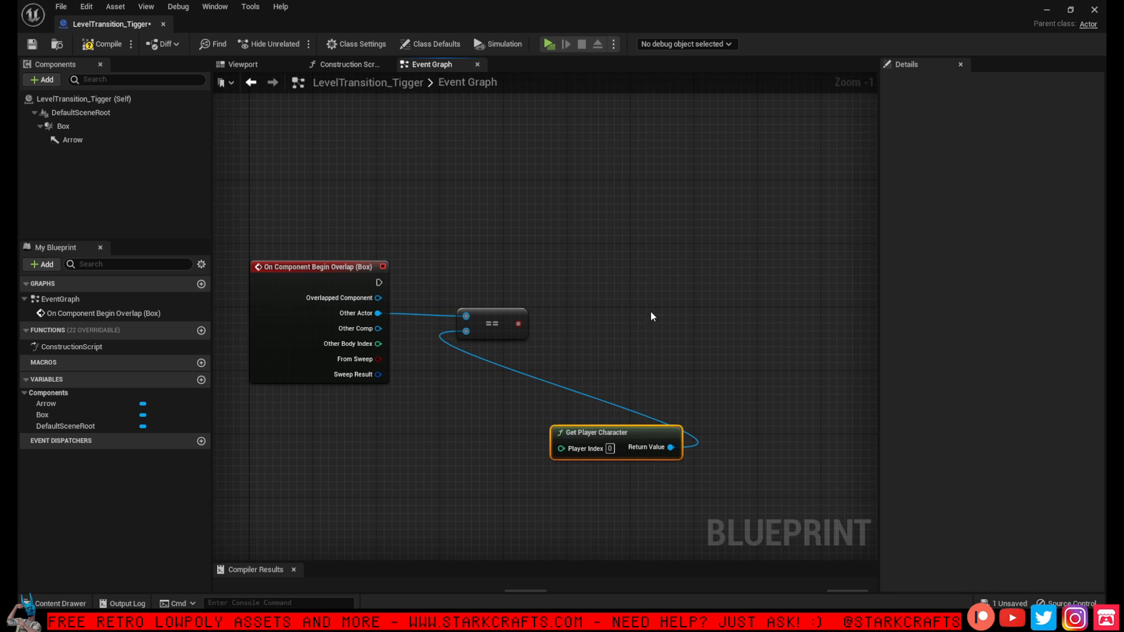
drag(644, 431, 537, 389)
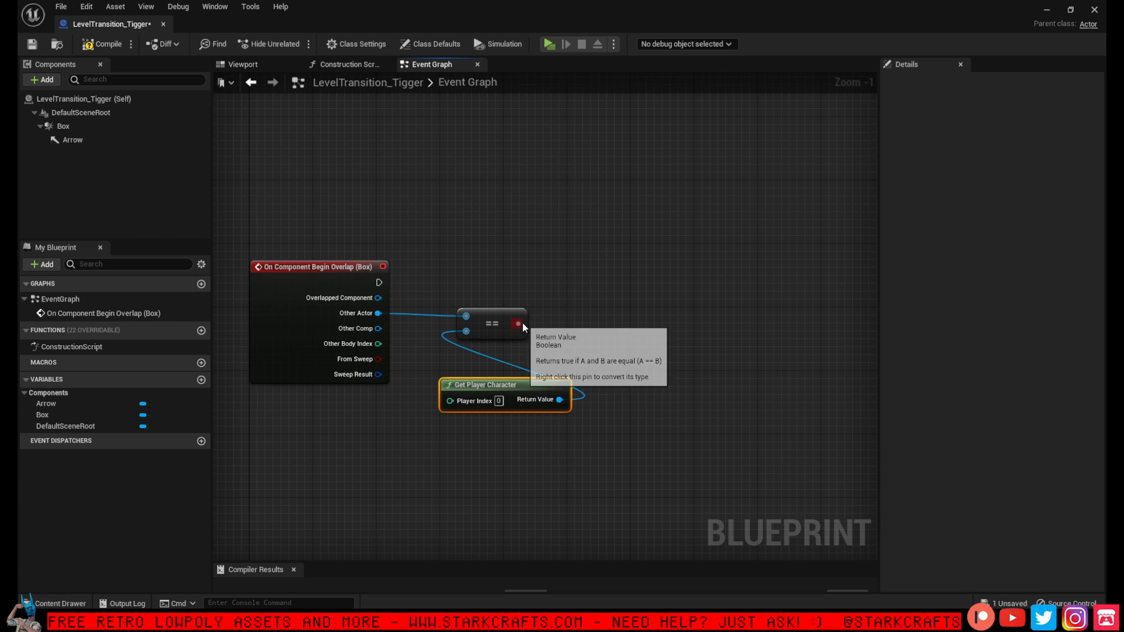
Add a Branch node using the Equal result as its condition and connect the overlap event's execution output to it
drag(520, 323, 565, 288)
text(bra)
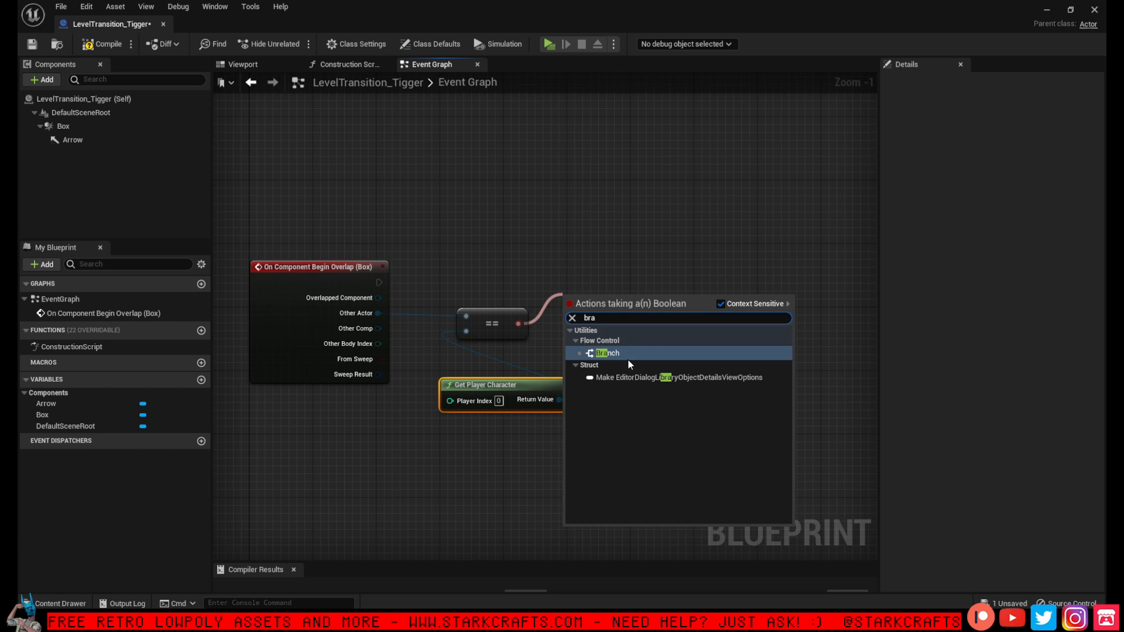
click(627, 354)
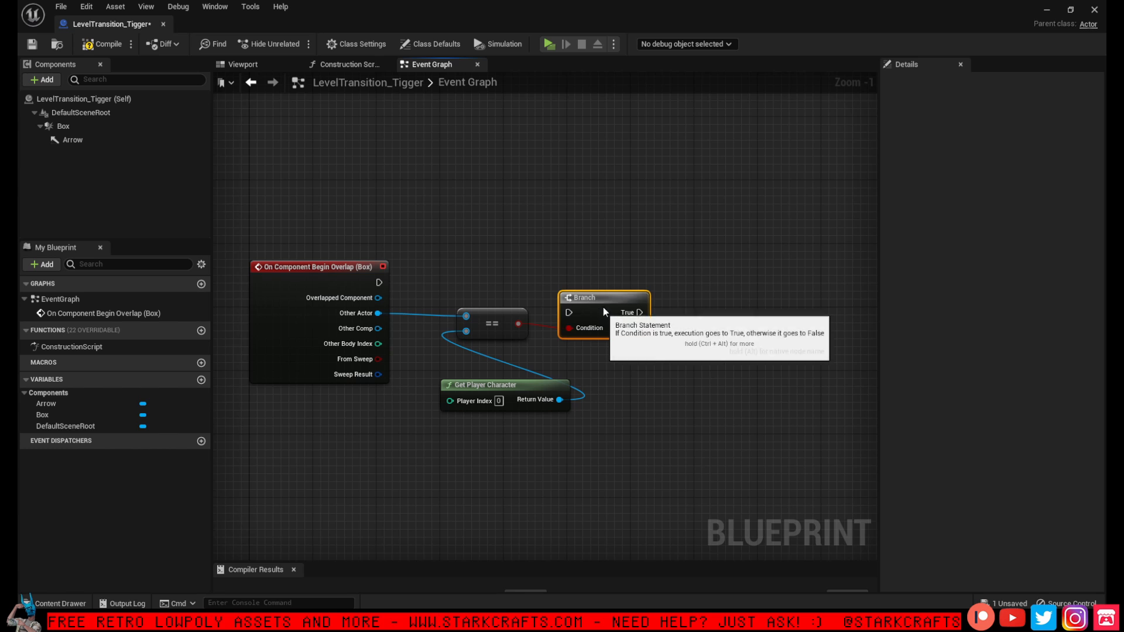
drag(569, 273, 379, 282)
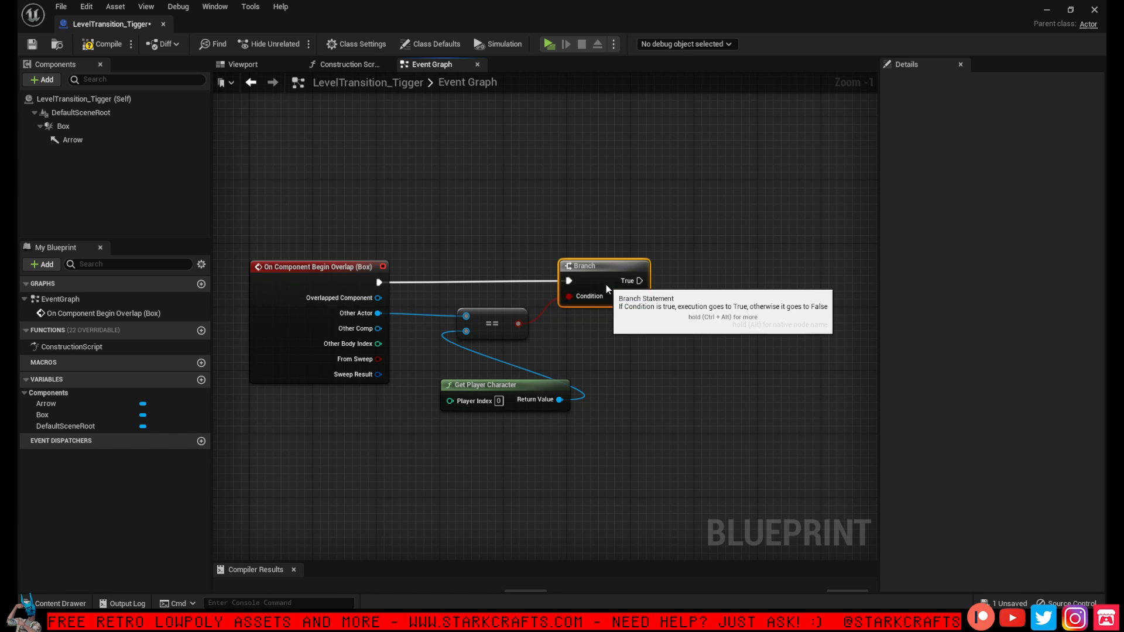
drag(514, 464, 505, 434)
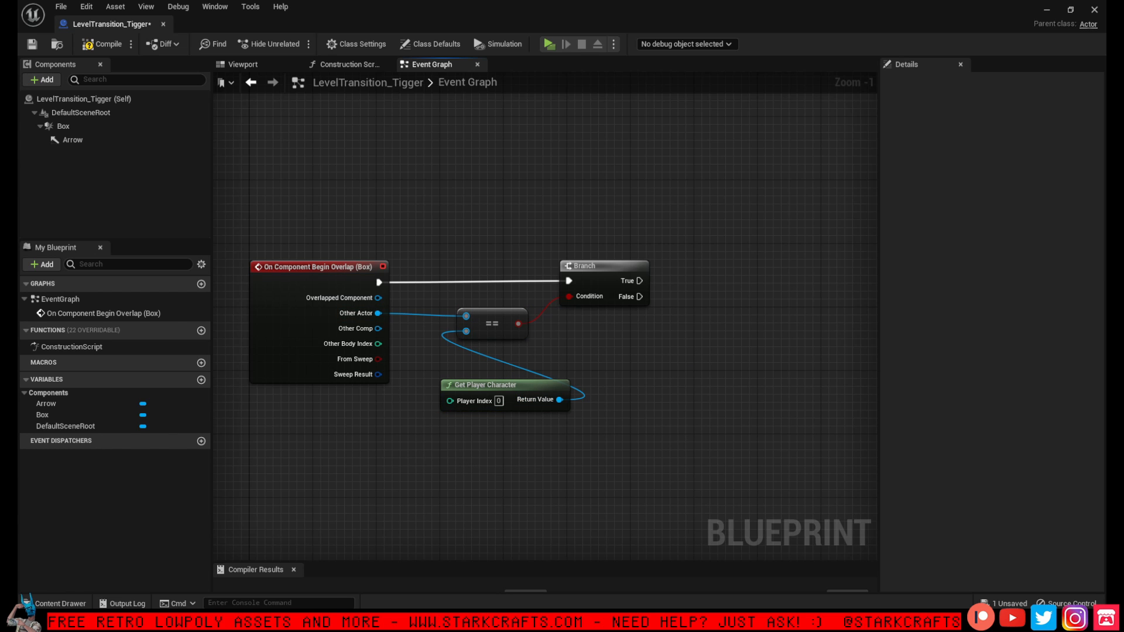
Add an Open Level (by Name) node on the Branch's True output
right_drag(725, 248, 656, 223)
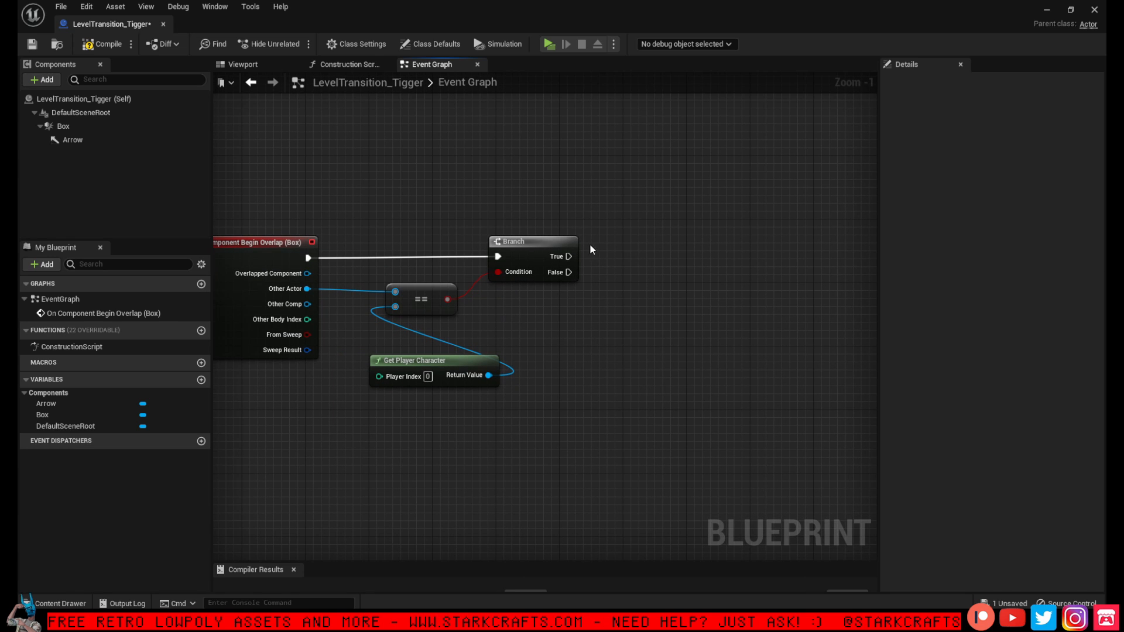
drag(568, 256, 698, 258)
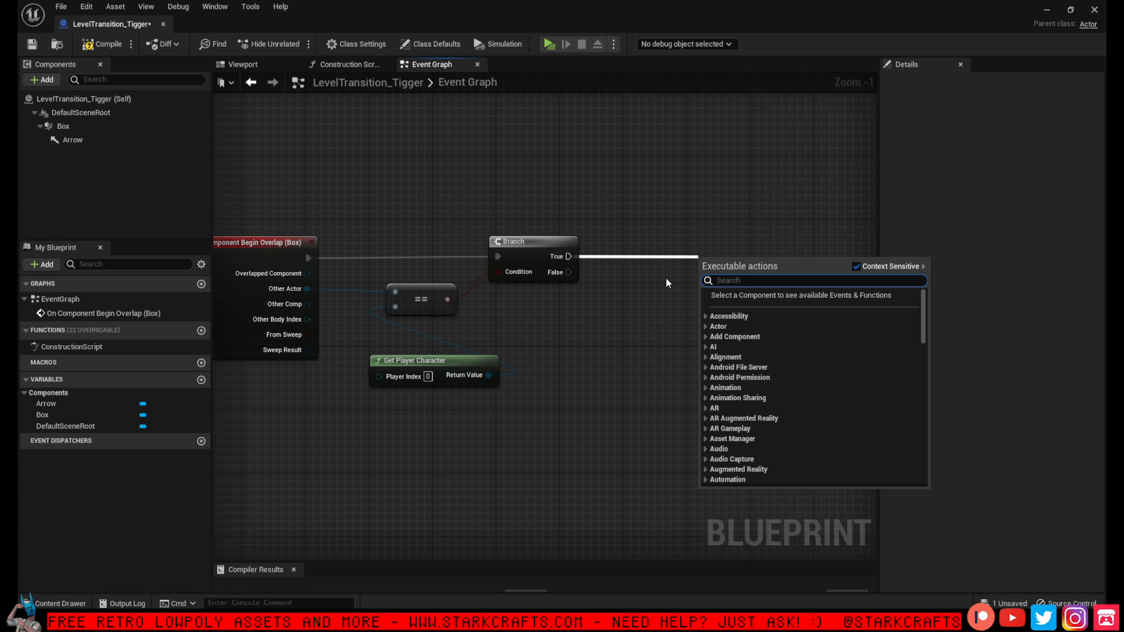
text(open)
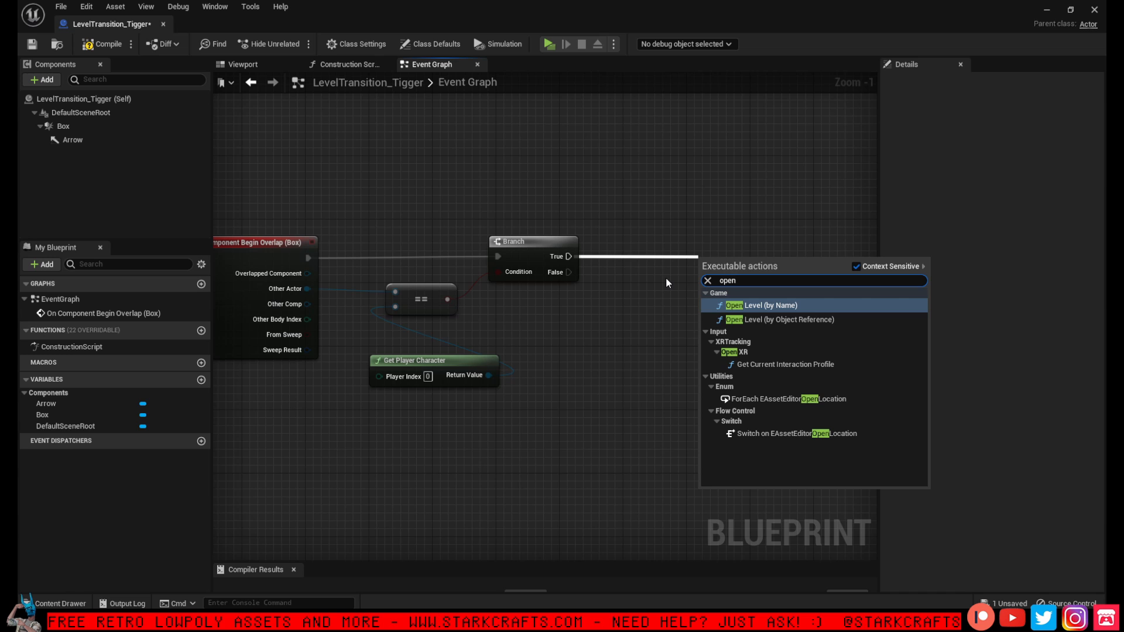
click(771, 305)
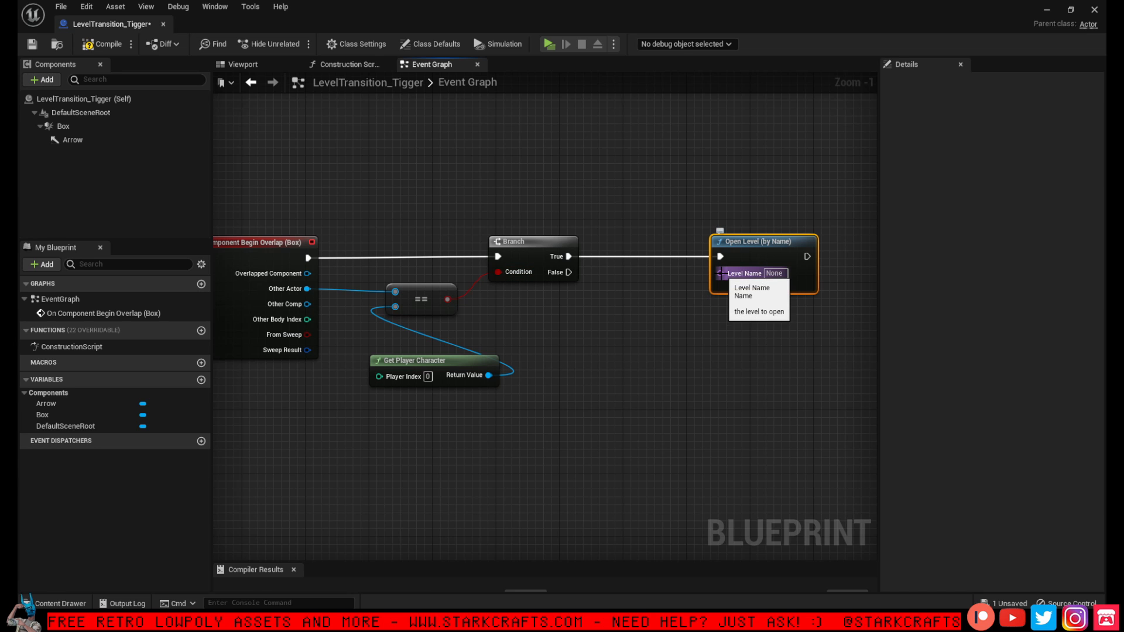
Promote the Open Level node's Level Name input to a variable and make that variable instance editable
drag(720, 273, 724, 317)
click(735, 375)
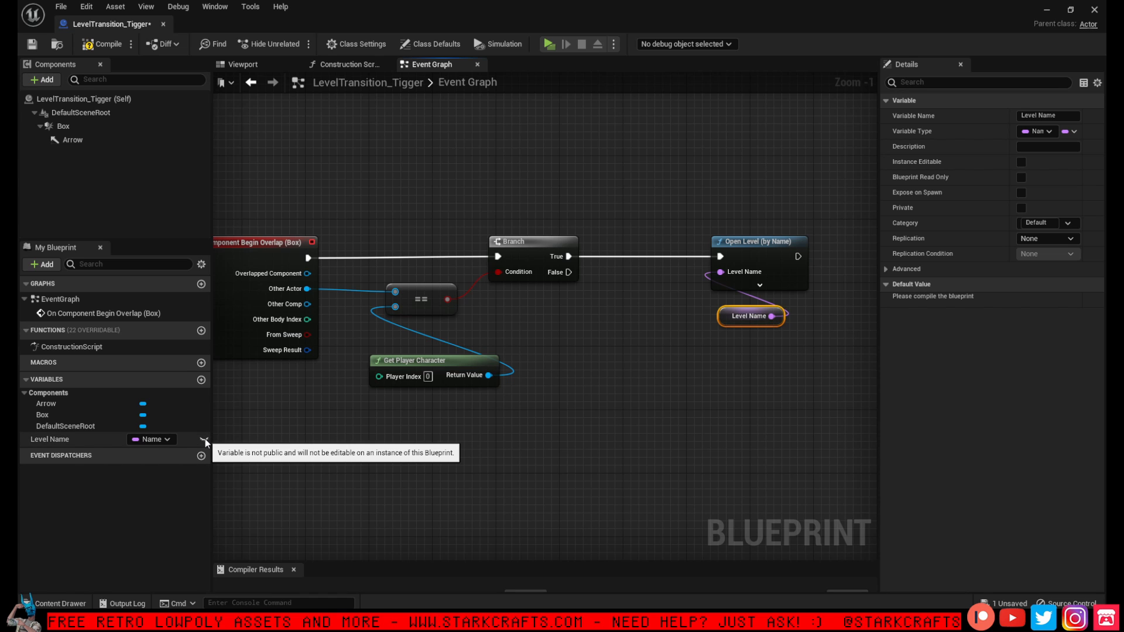
click(204, 439)
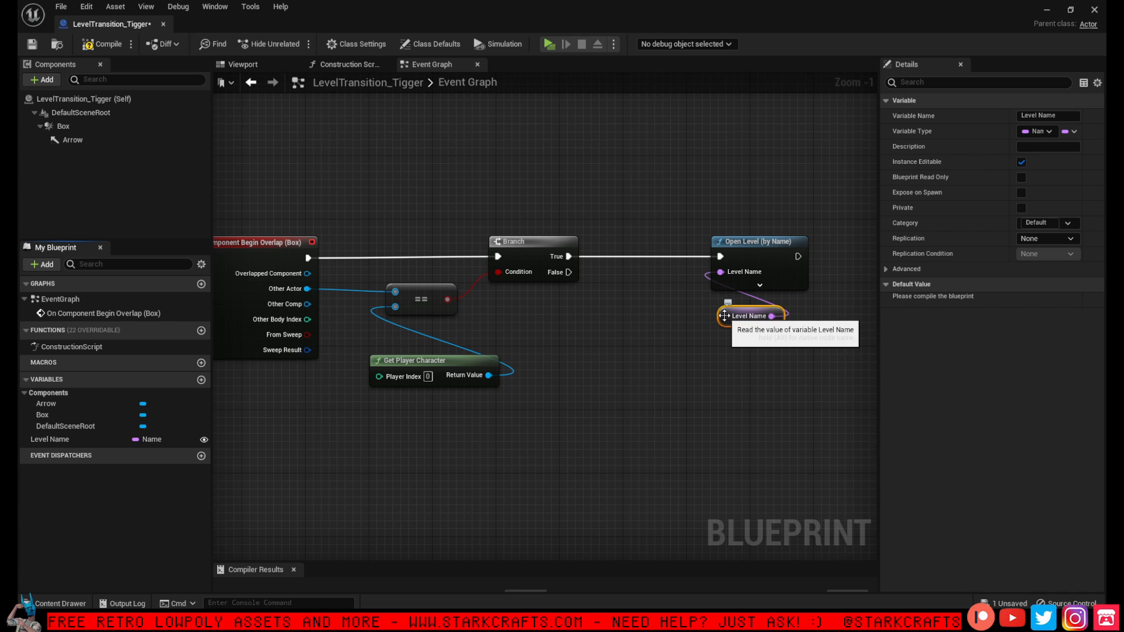
right_drag(414, 249, 433, 251)
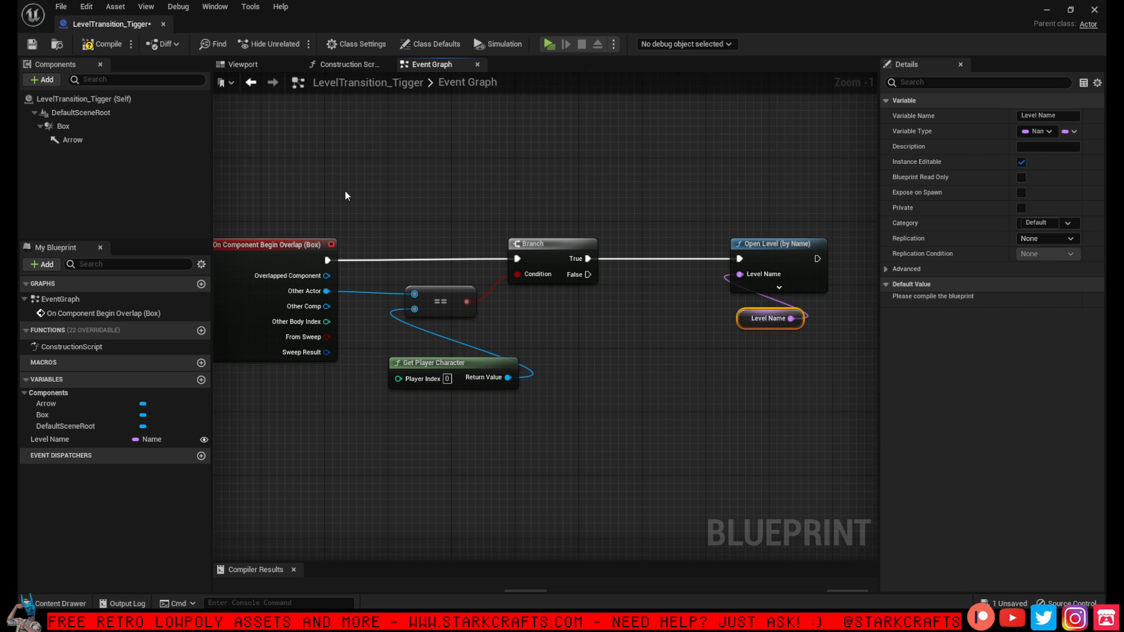
Compile and save the LevelTransition_Tigger blueprint and close it to return to the level
click(103, 44)
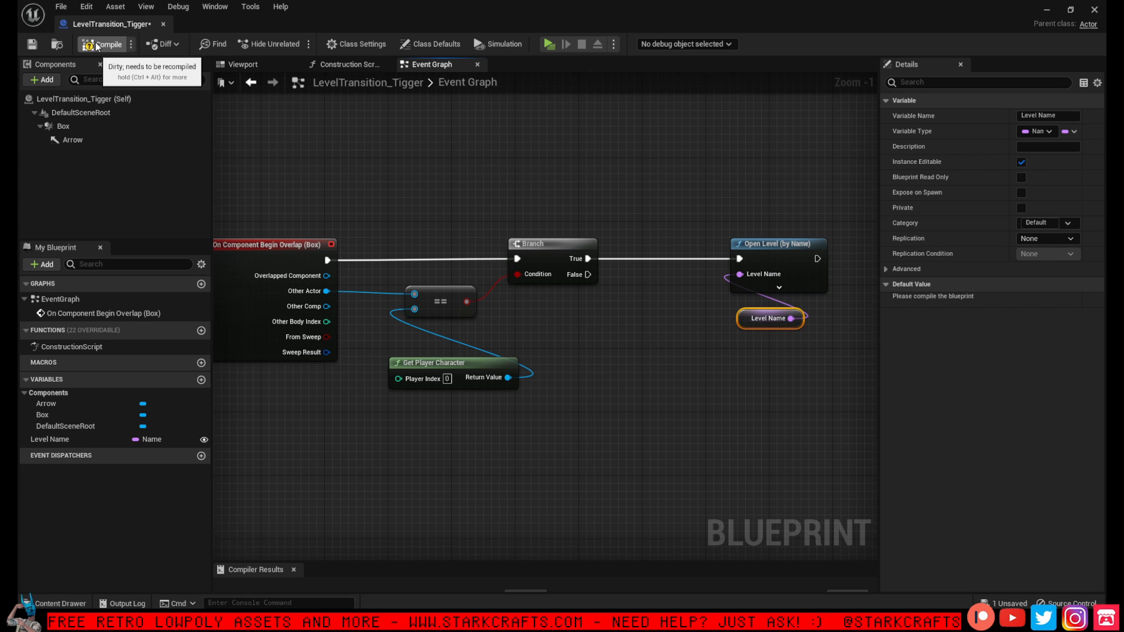
scroll(534, 178, down, 1)
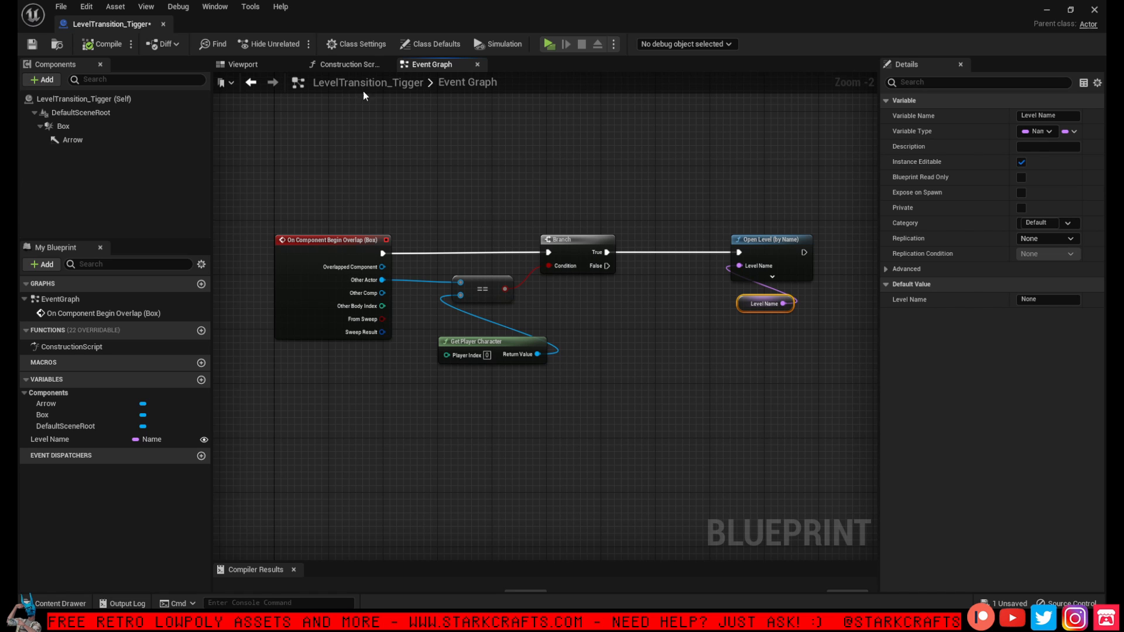
click(33, 44)
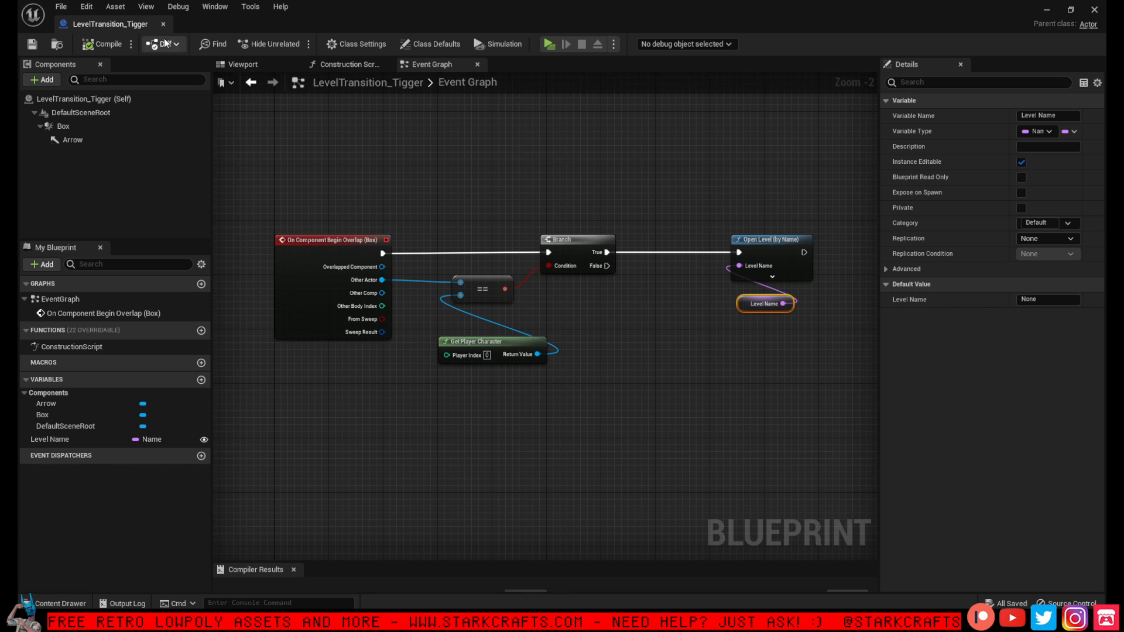
click(223, 66)
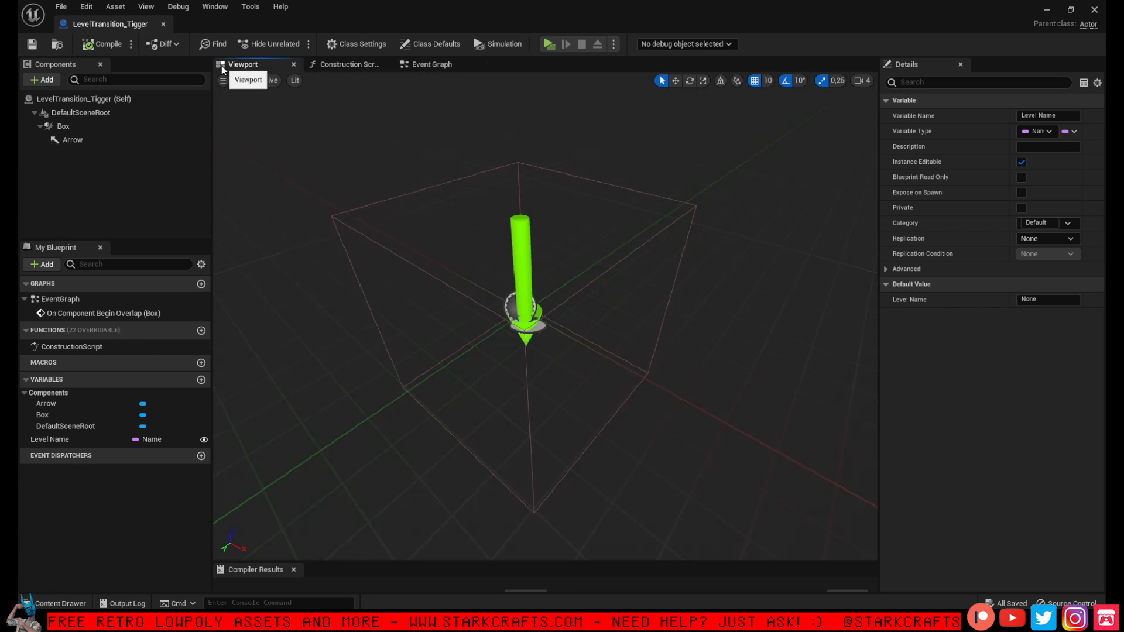
click(163, 24)
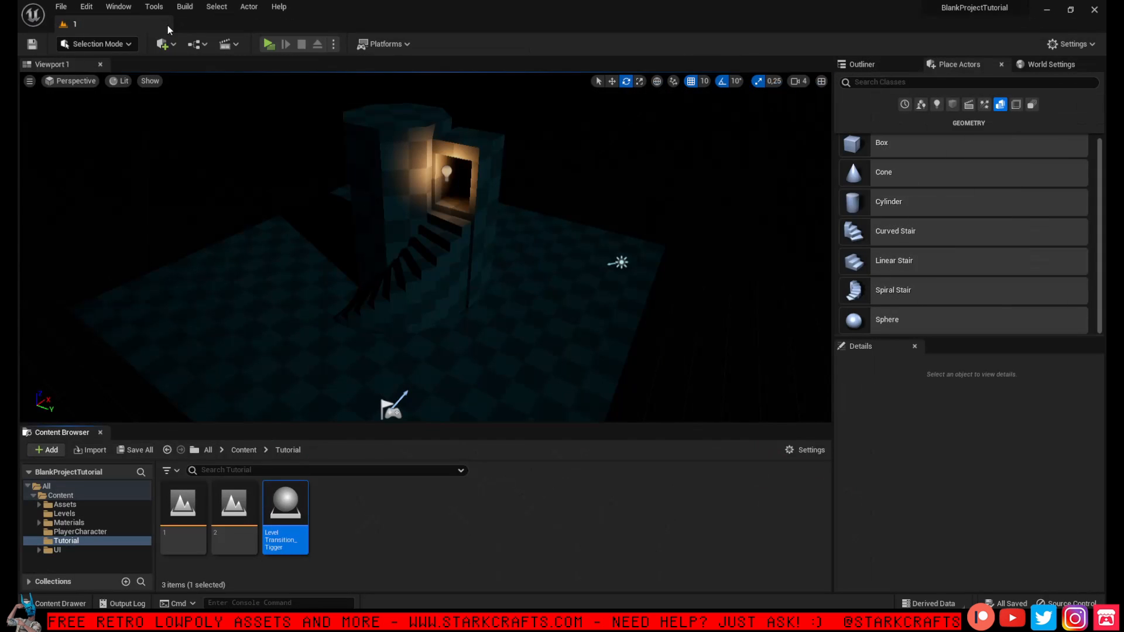
Place a LevelTransition_Tigger actor in the lit tower doorway at about X 0, Y 290, Z 450
click(359, 532)
click(280, 505)
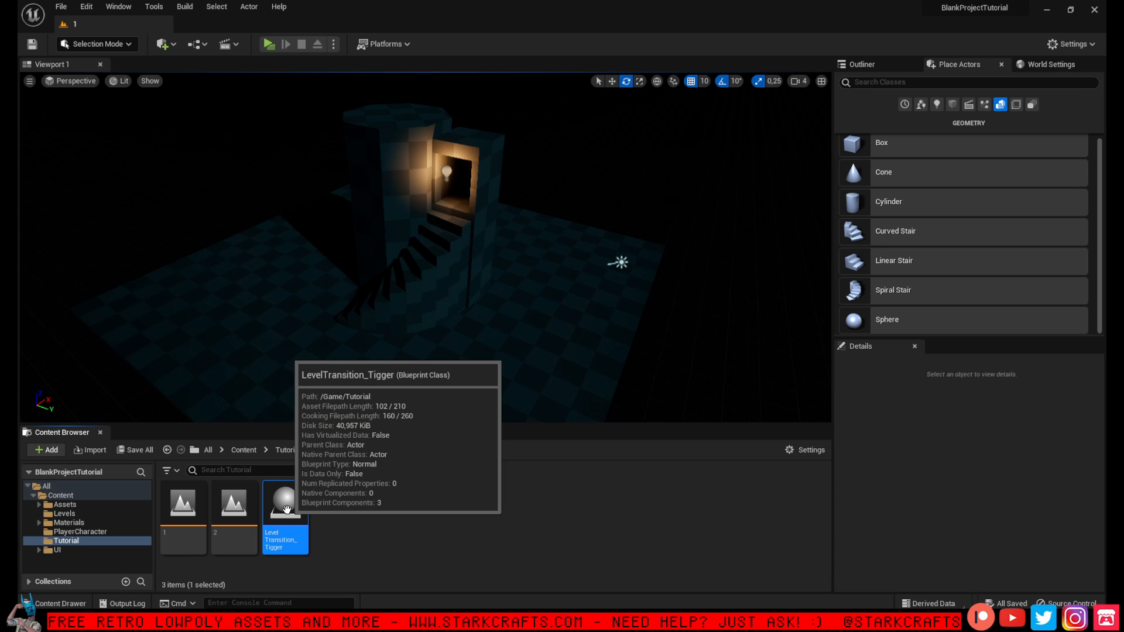
drag(286, 508, 457, 202)
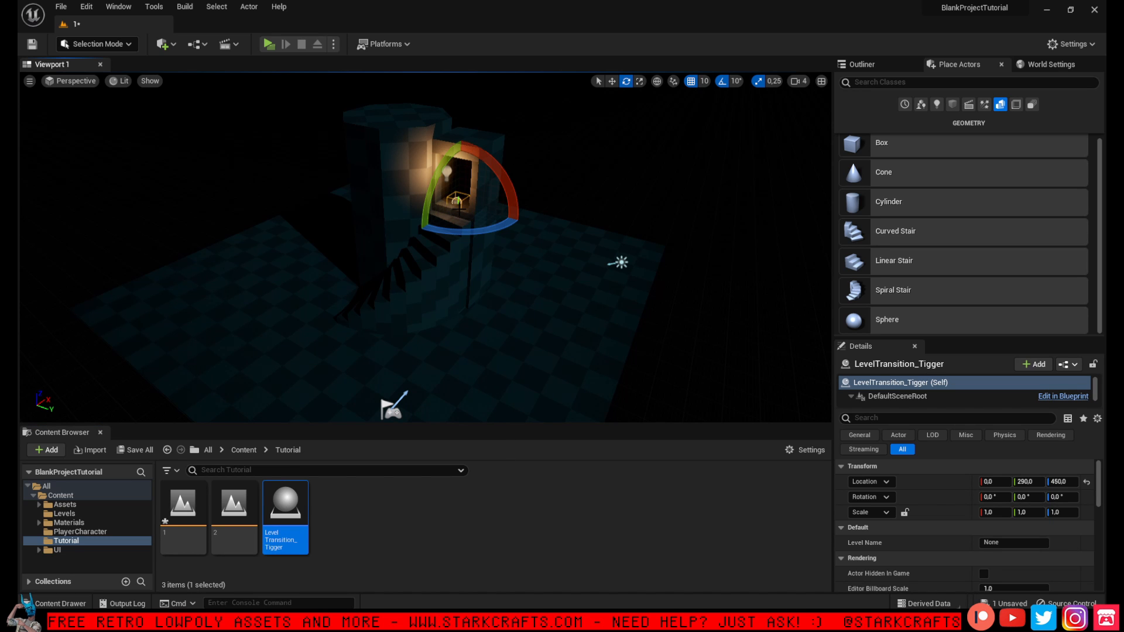
Raise the trigger actor in the doorway to a Z location of 570
mouse_move(426, 246)
right_down()
mouse_move(412, 241)
mouse_move(418, 248)
right_up()
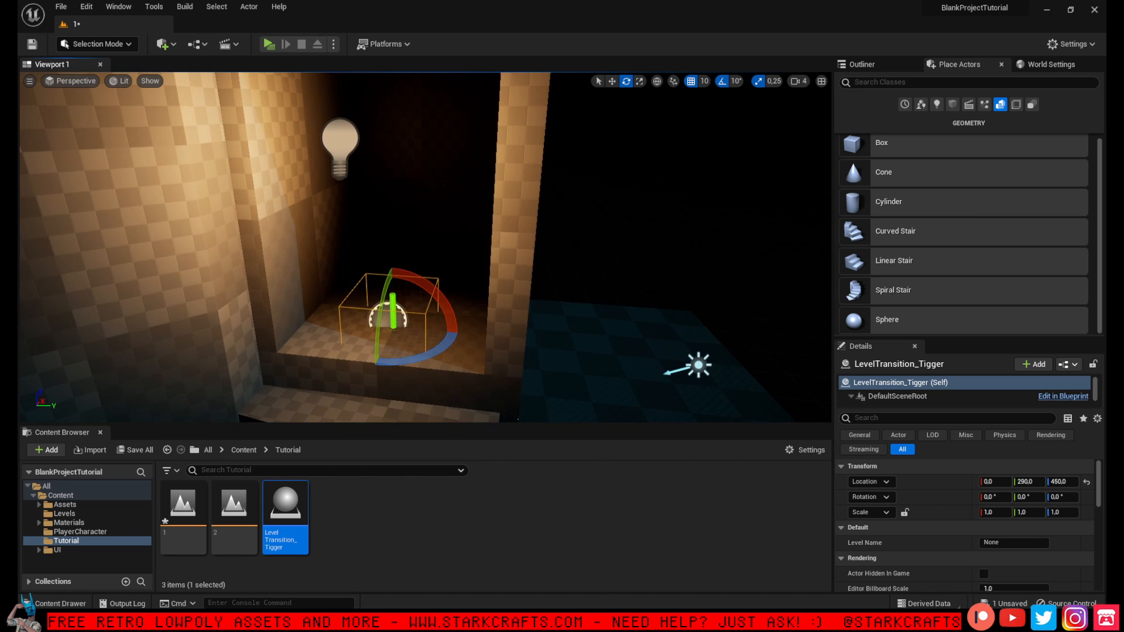
right_click(419, 248)
click(390, 305)
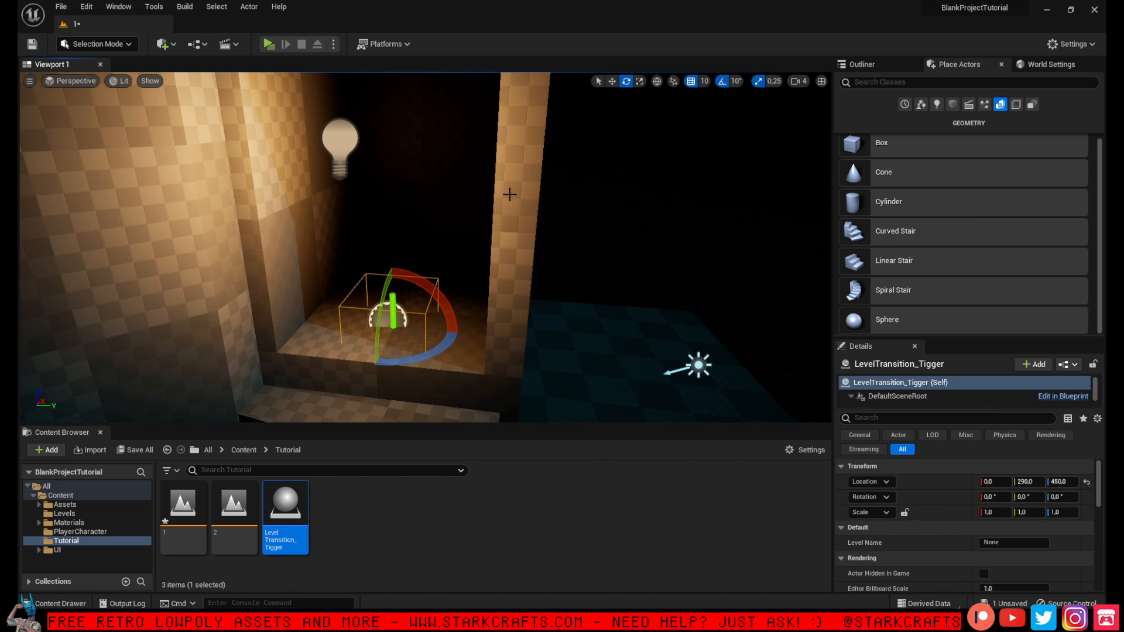
click(612, 81)
drag(392, 289, 415, 130)
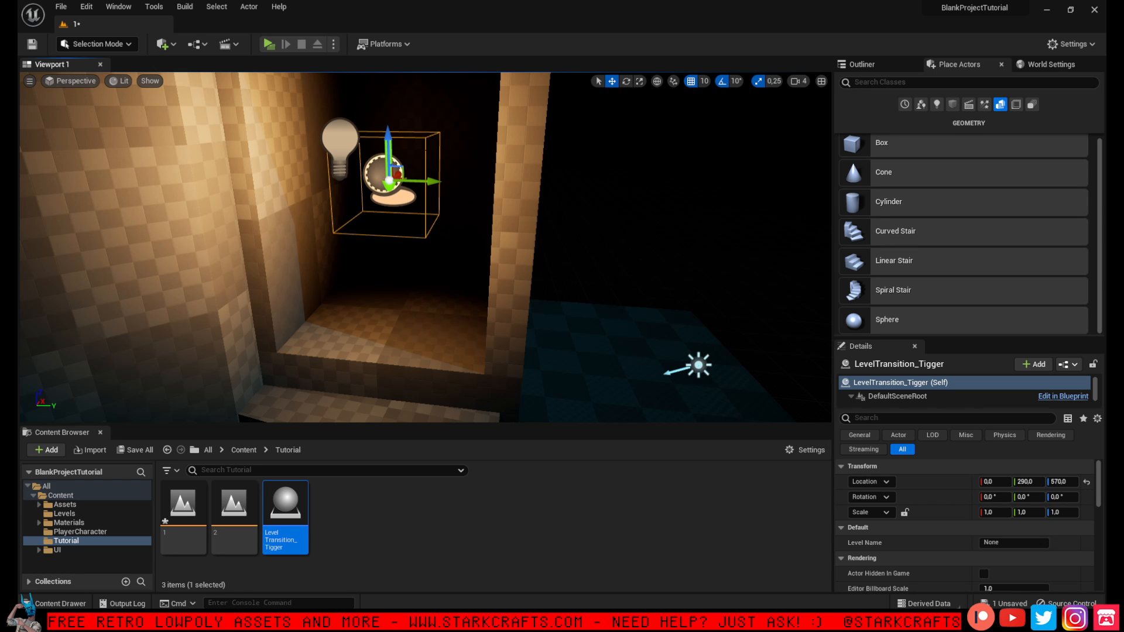
Move the trigger actor along the X axis to an X location of 30 and check its placement in the doorway
right_drag(415, 130, 402, 188)
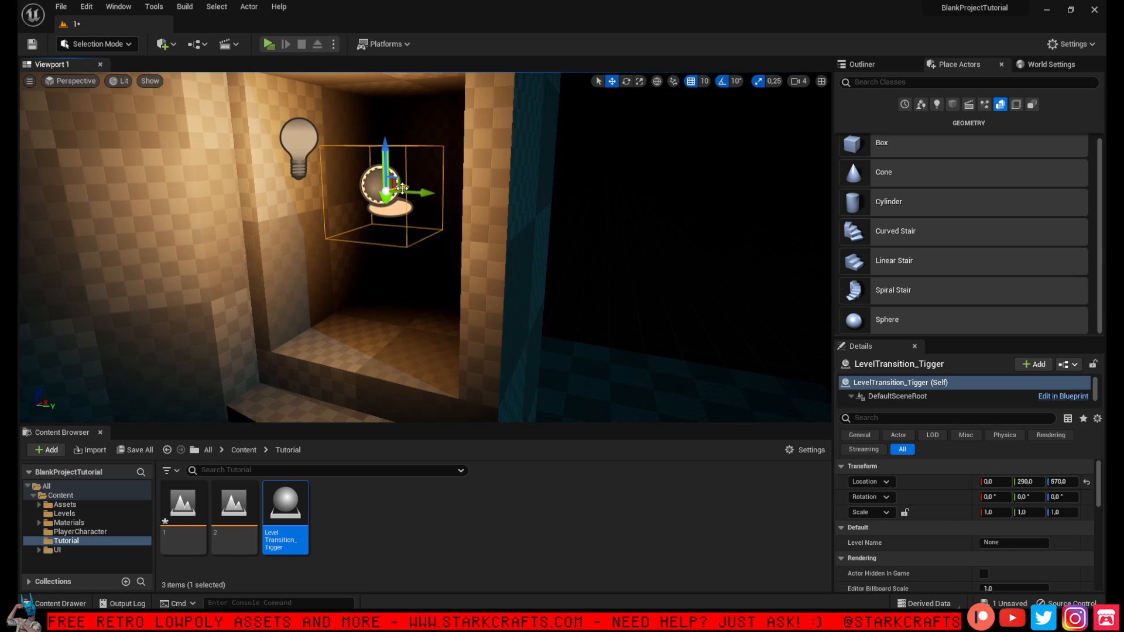
drag(402, 188, 421, 185)
mouse_move(576, 339)
right_down()
mouse_move(562, 339)
mouse_move(576, 339)
right_up()
scroll(911, 477, down, 2)
scroll(910, 477, up, 2)
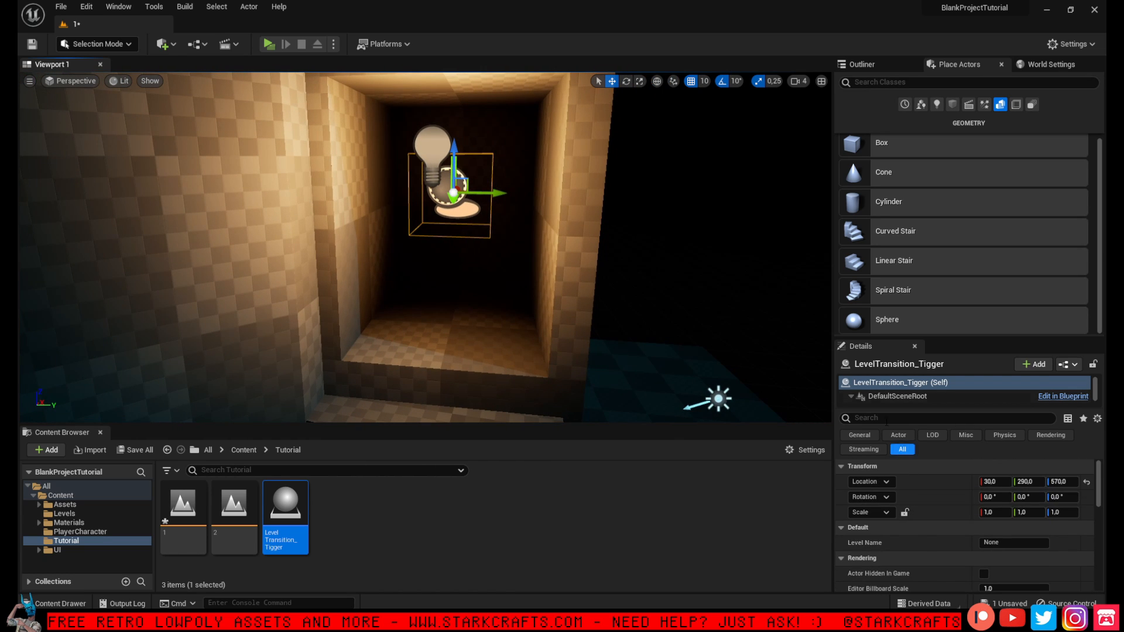
Enlarge the details area and set the X scale of the trigger's Box component to 0.9375
drag(904, 341, 899, 229)
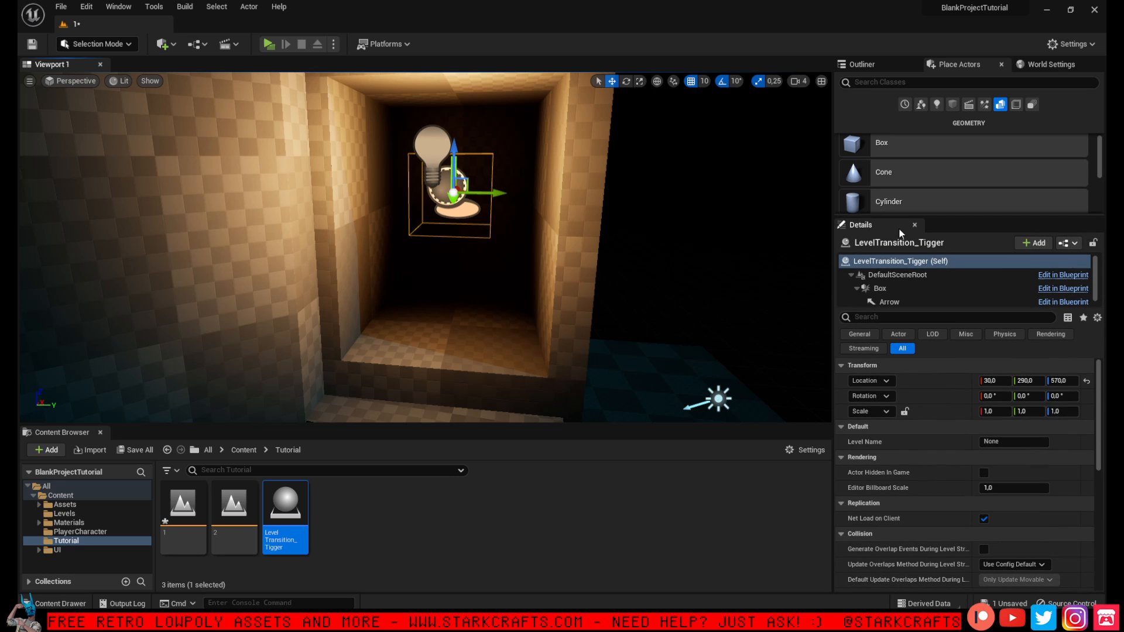
click(900, 289)
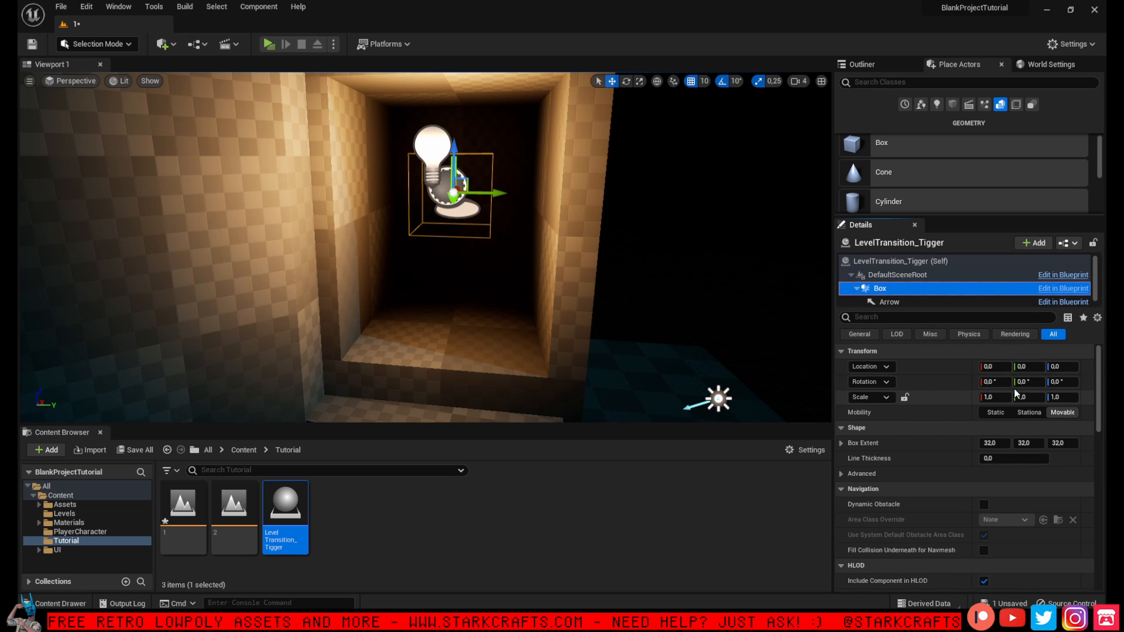
mouse_move(995, 397)
mouse_down()
mouse_move(1027, 397)
mouse_move(989, 396)
mouse_up()
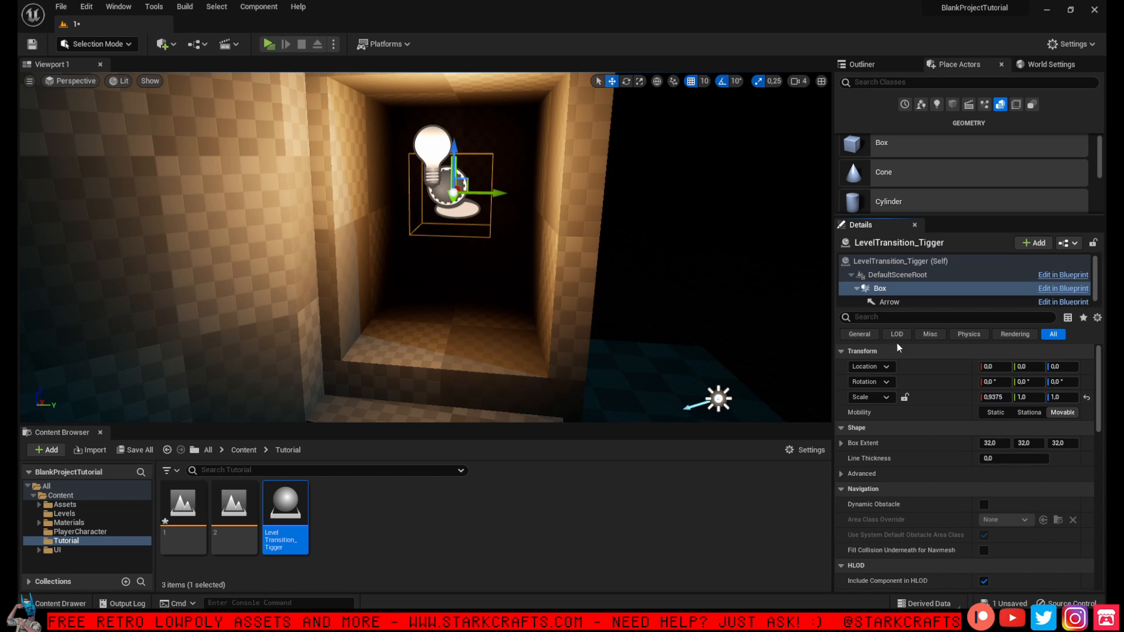
Open the LevelTransition_Tigger blueprint and attach the Arrow component directly to DefaultSceneRoot instead of the Box
double_click(286, 510)
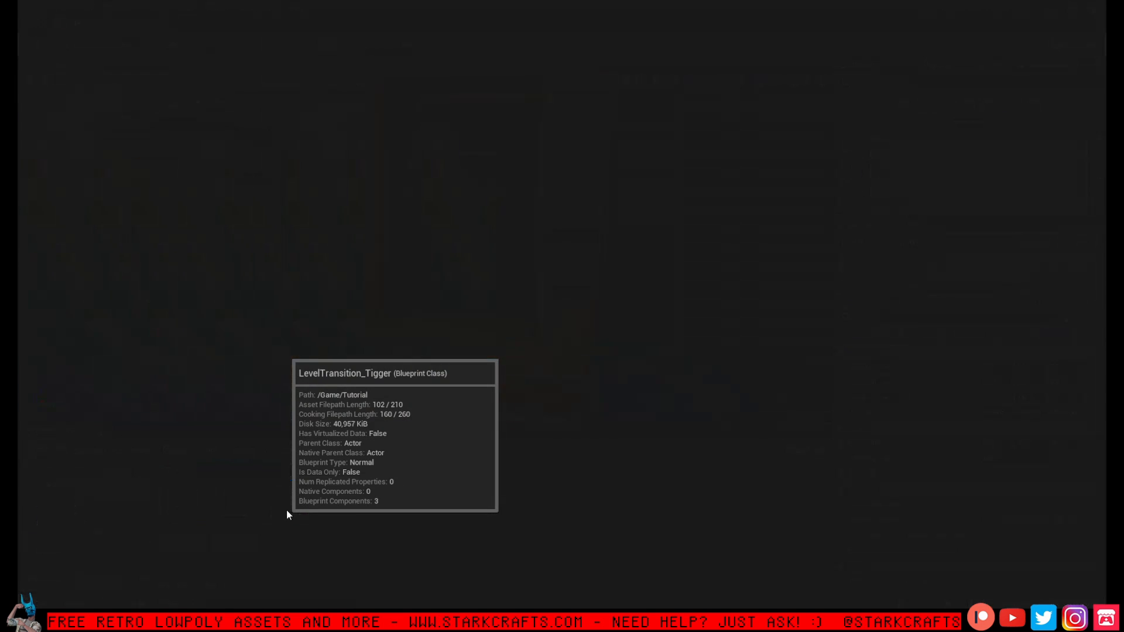
click(103, 141)
drag(103, 140, 98, 111)
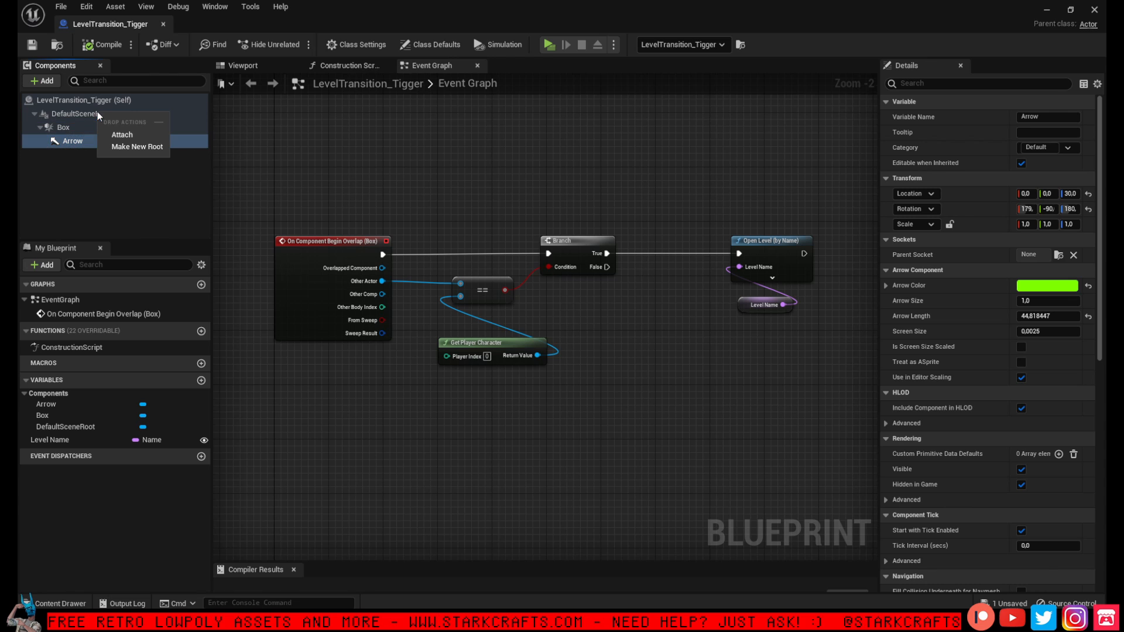
click(72, 195)
click(66, 141)
drag(65, 141, 75, 113)
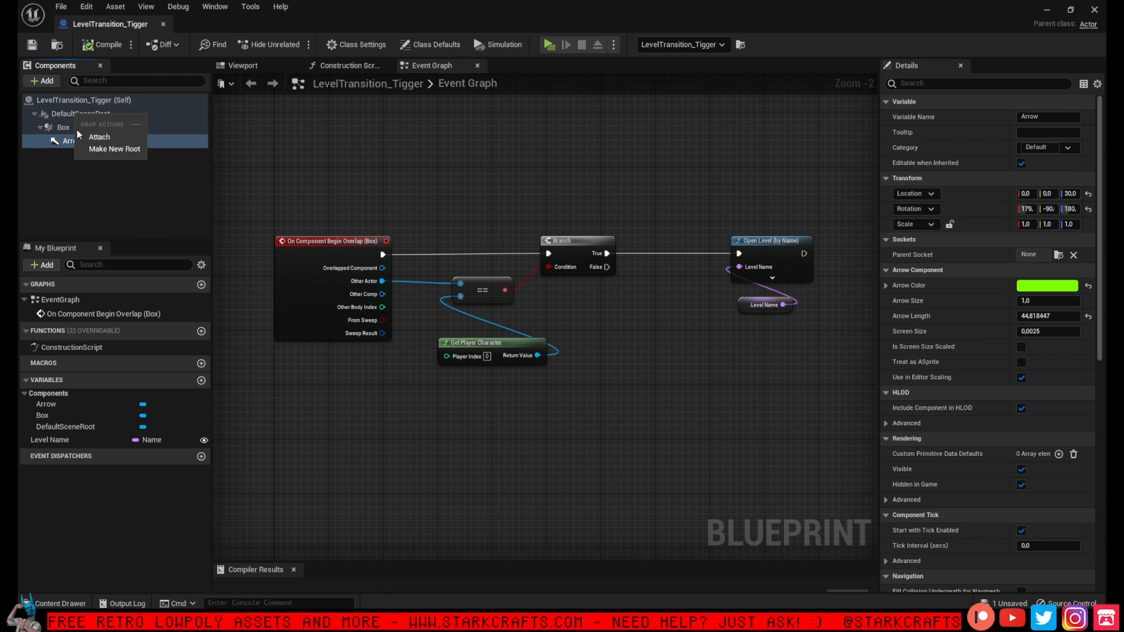
click(96, 135)
click(69, 127)
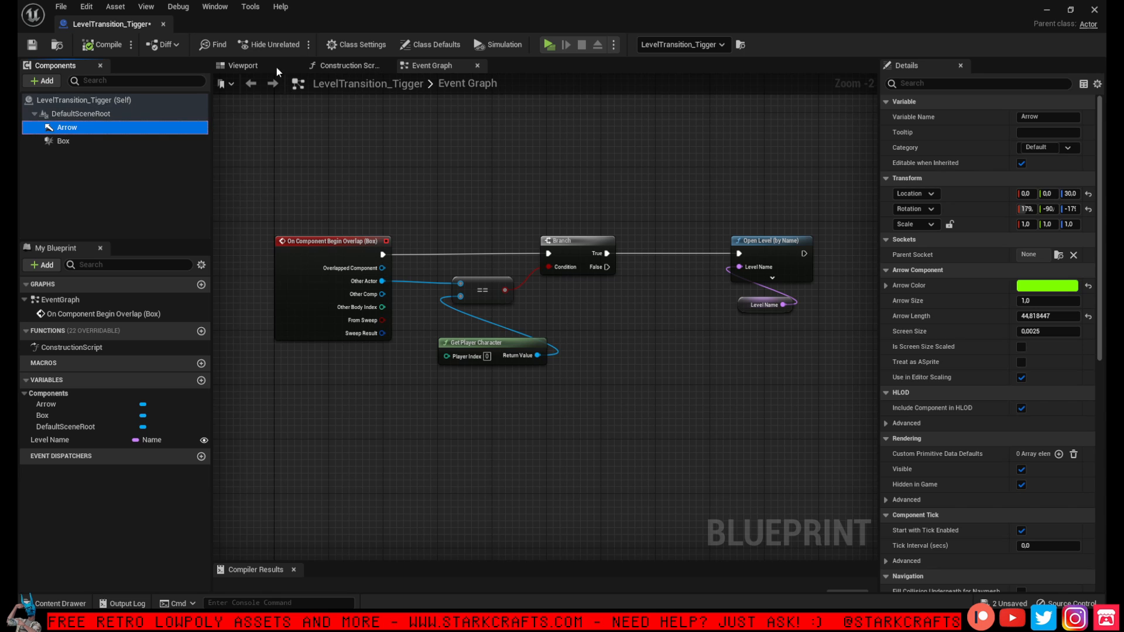
Inspect the Arrow and Box components in the blueprint's 3D preview and close the blueprint
click(274, 66)
key(f)
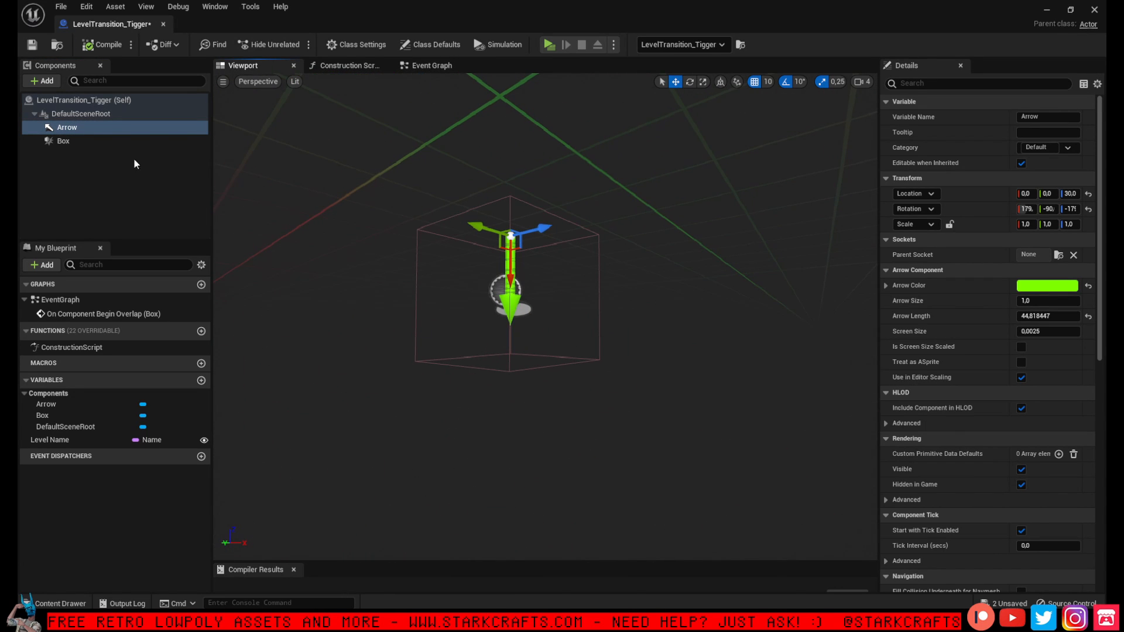
click(63, 141)
click(67, 127)
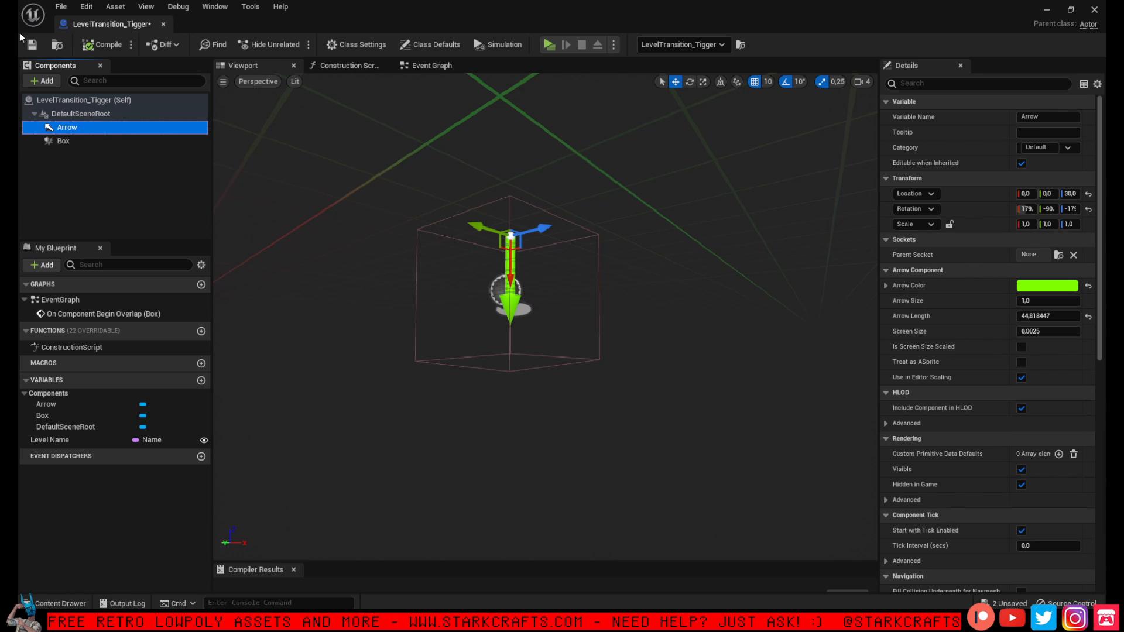
click(163, 23)
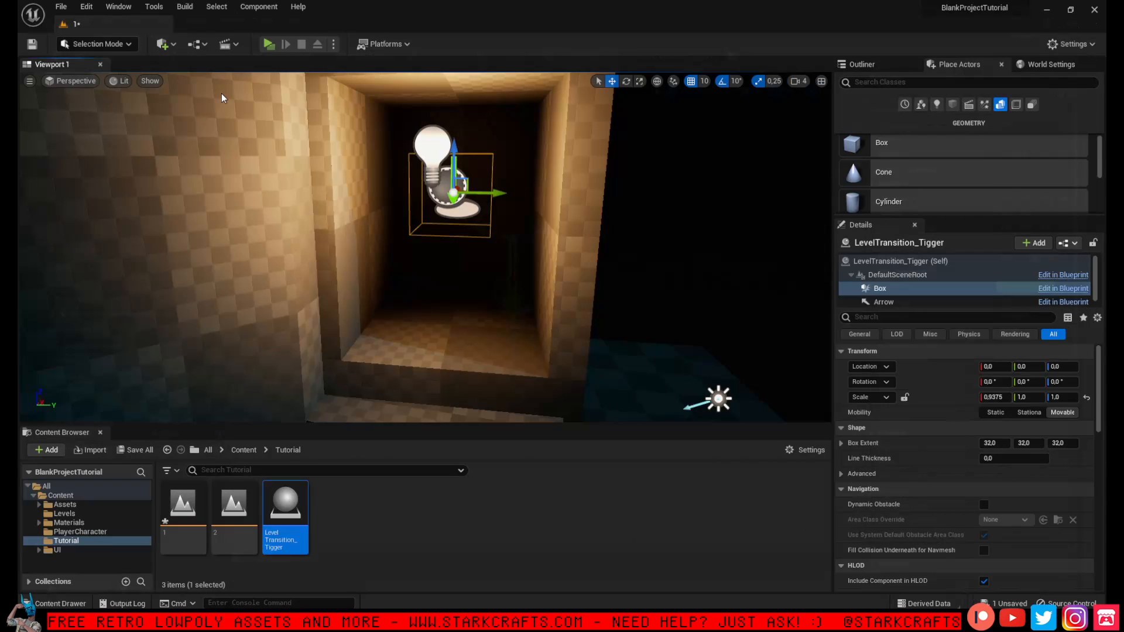
Scale the Box component of the doorway trigger actor to about X 1.915, Y 2.475 and Z 2.7425
click(445, 198)
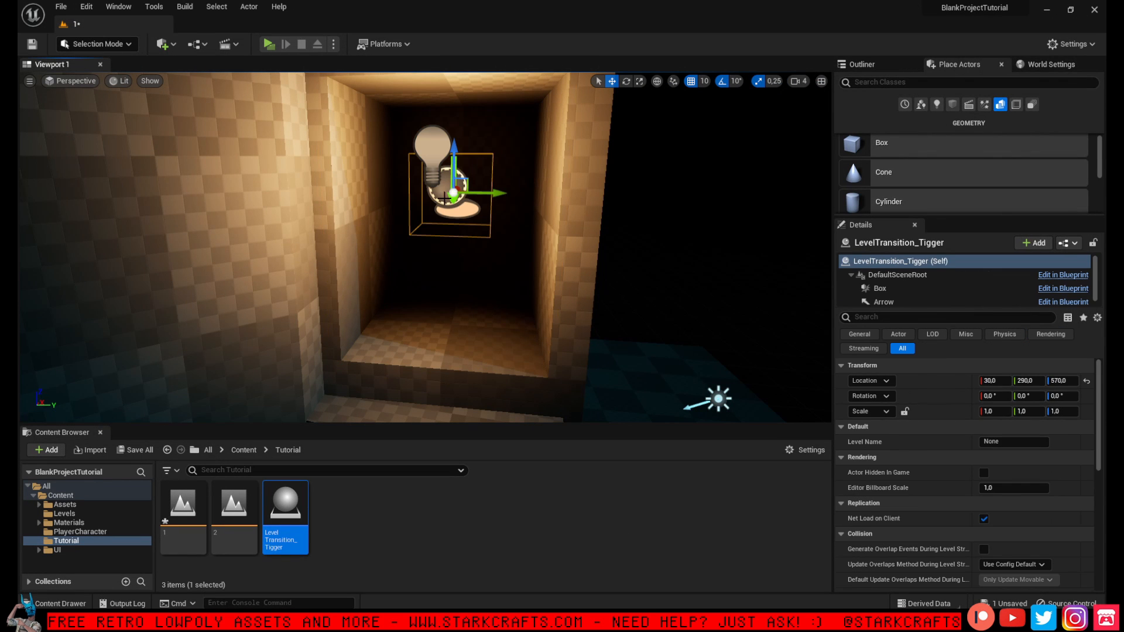
click(856, 64)
scroll(912, 152, down, 2)
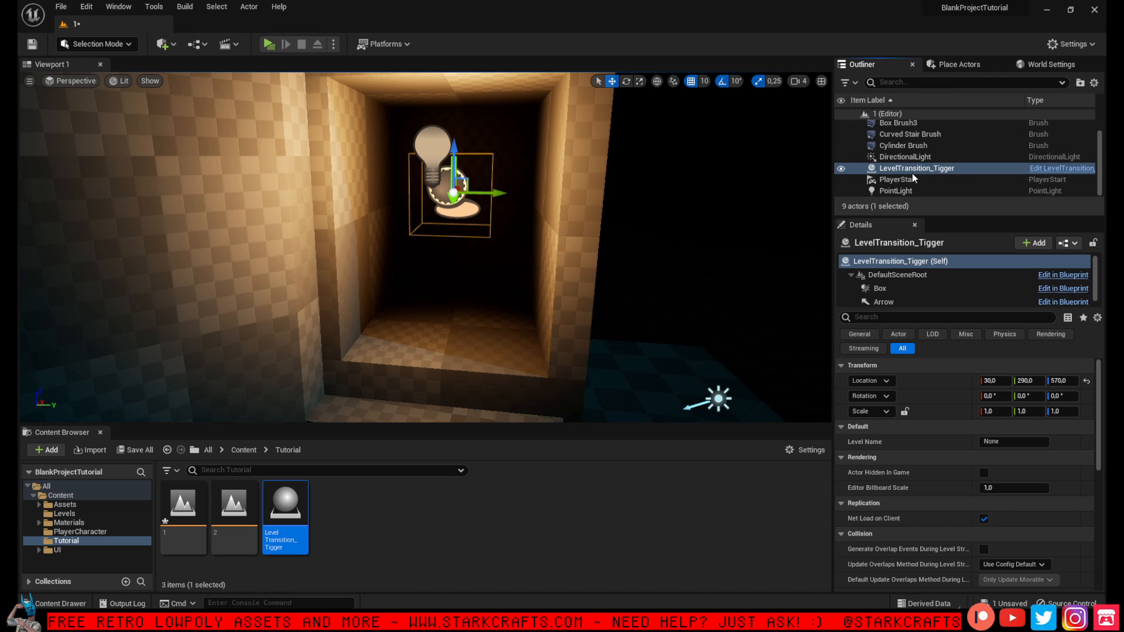
click(890, 290)
drag(996, 397, 1082, 397)
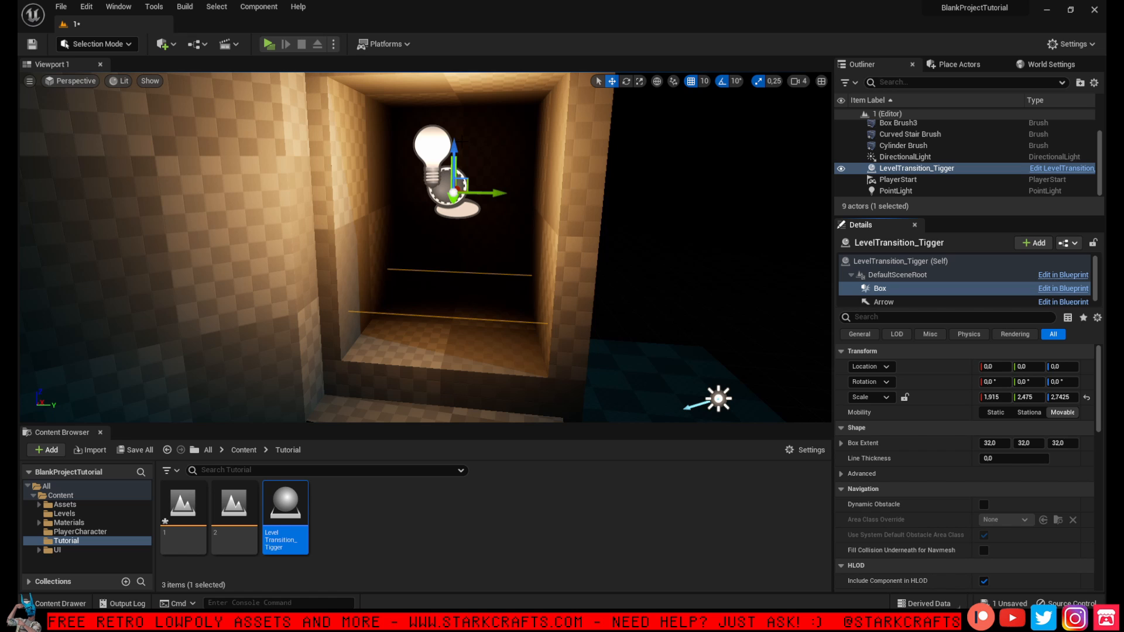
Fit the trigger's Box component to the doorway height with Z location -20 and Z scale 3.0375, and save the level
drag(454, 148, 468, 182)
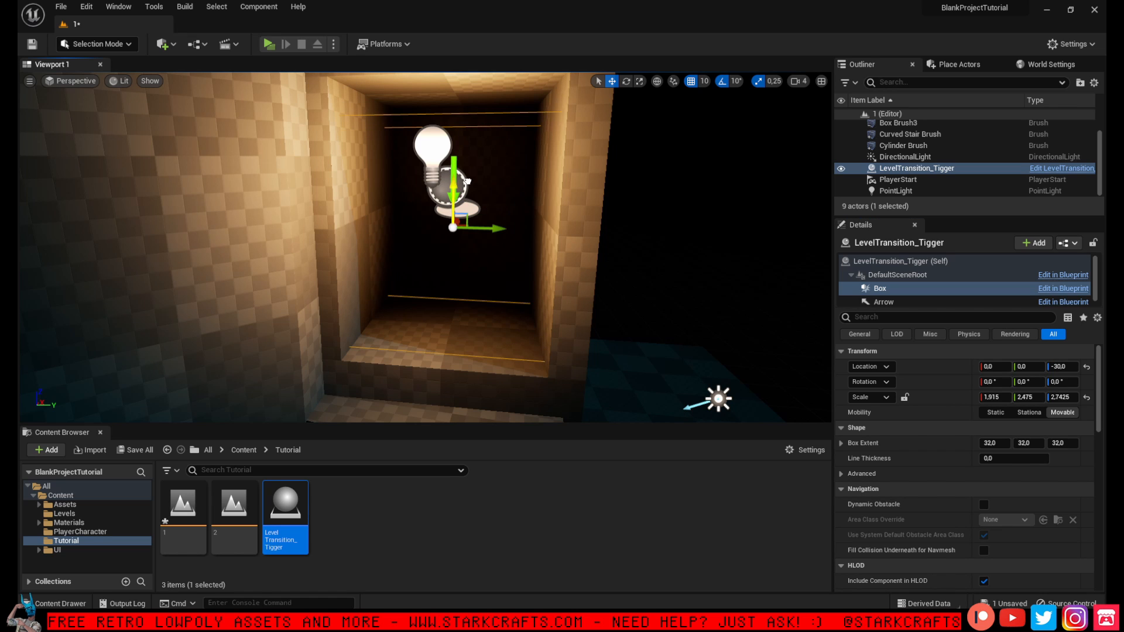
drag(1062, 396, 1069, 397)
drag(451, 187, 454, 174)
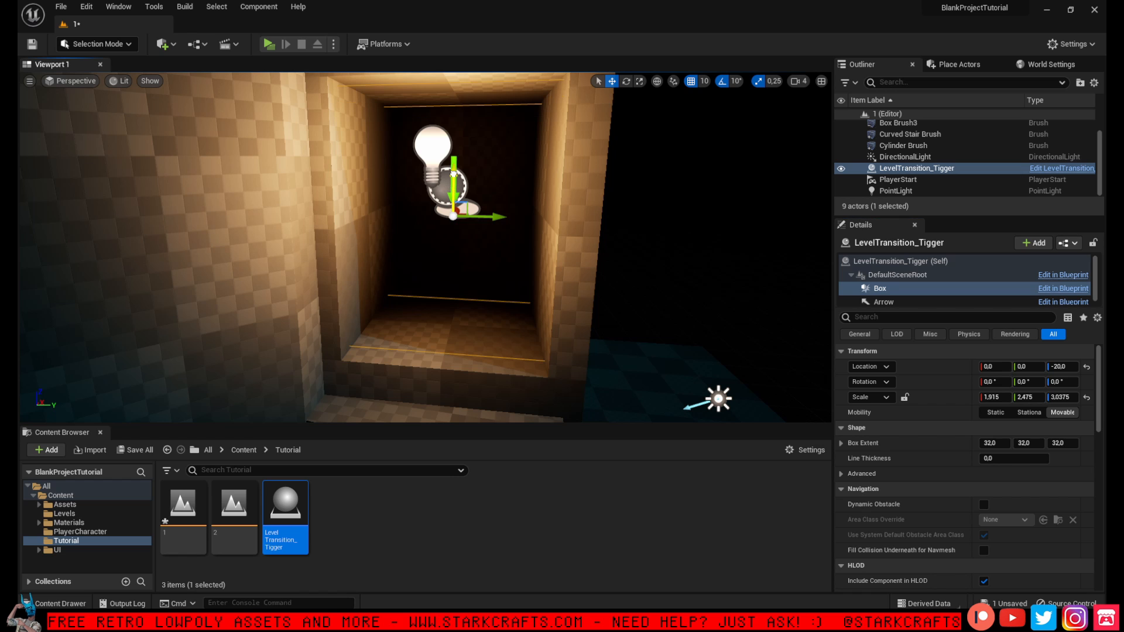
key(s)
mouse_move(453, 193)
right_down()
mouse_move(527, 196)
mouse_move(463, 196)
mouse_move(474, 190)
right_up()
right_drag(229, 156, 231, 157)
key(w)
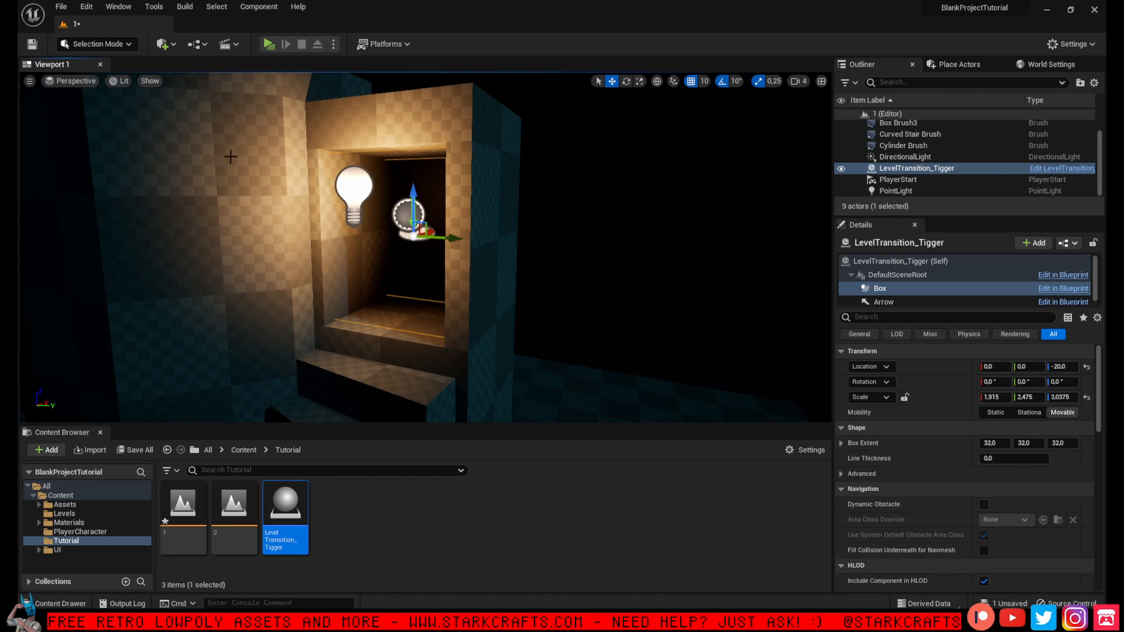
click(32, 45)
Reopen the LevelTransition_Tigger blueprint, select the Level Name node and toggle the variable's instance-editable visibility off and on
right_drag(431, 198, 407, 206)
key(w)
key(s)
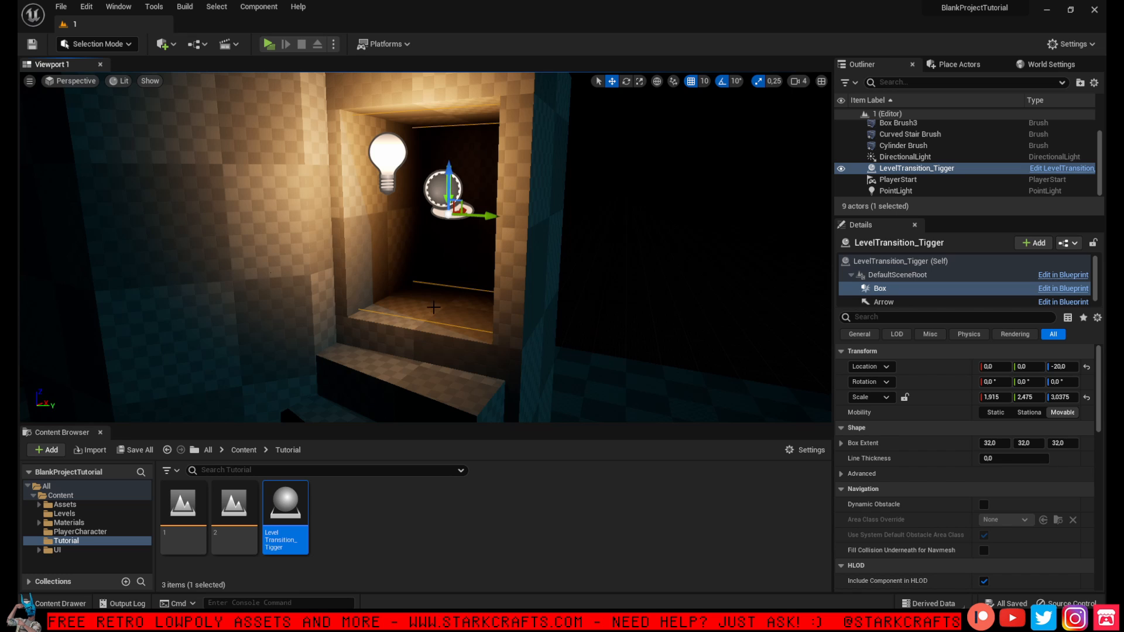
click(716, 283)
click(448, 196)
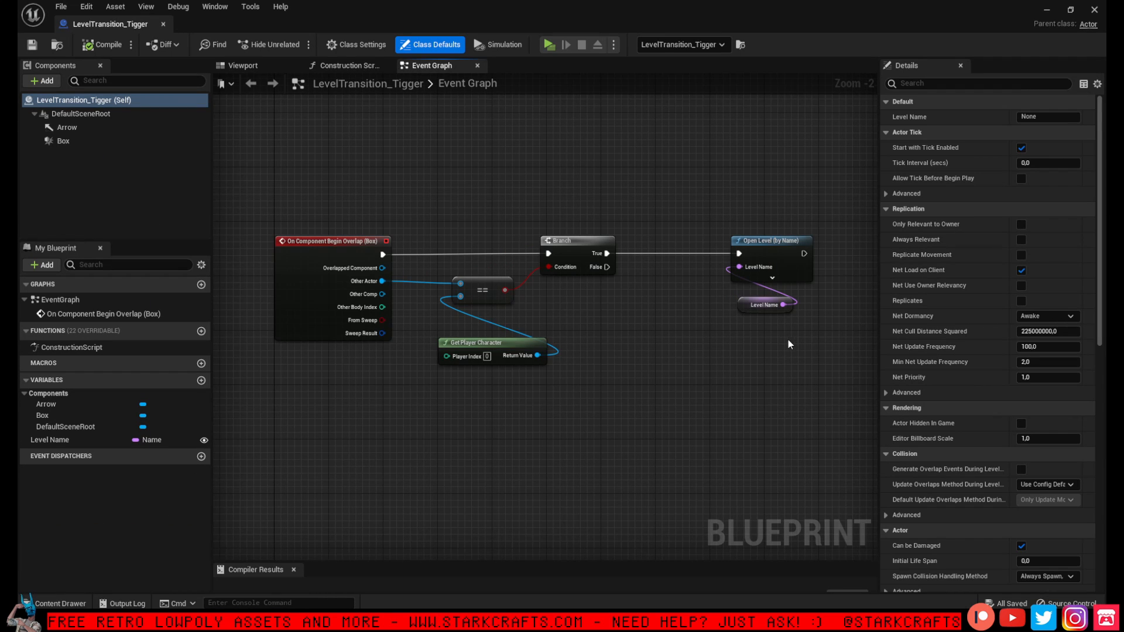
scroll(804, 298, up, 2)
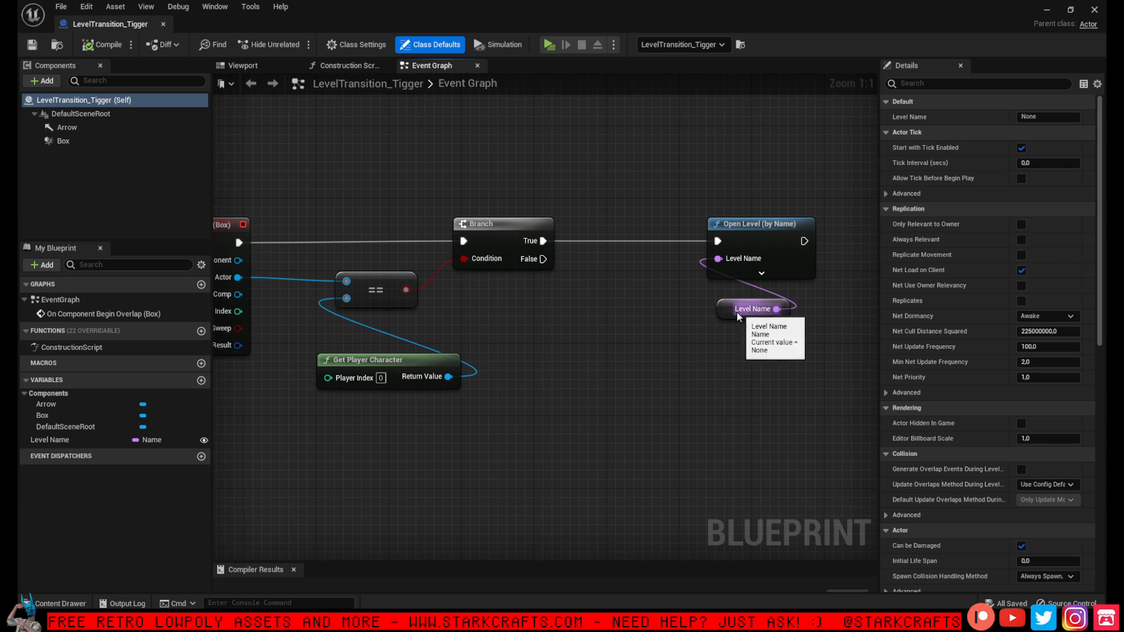
click(751, 309)
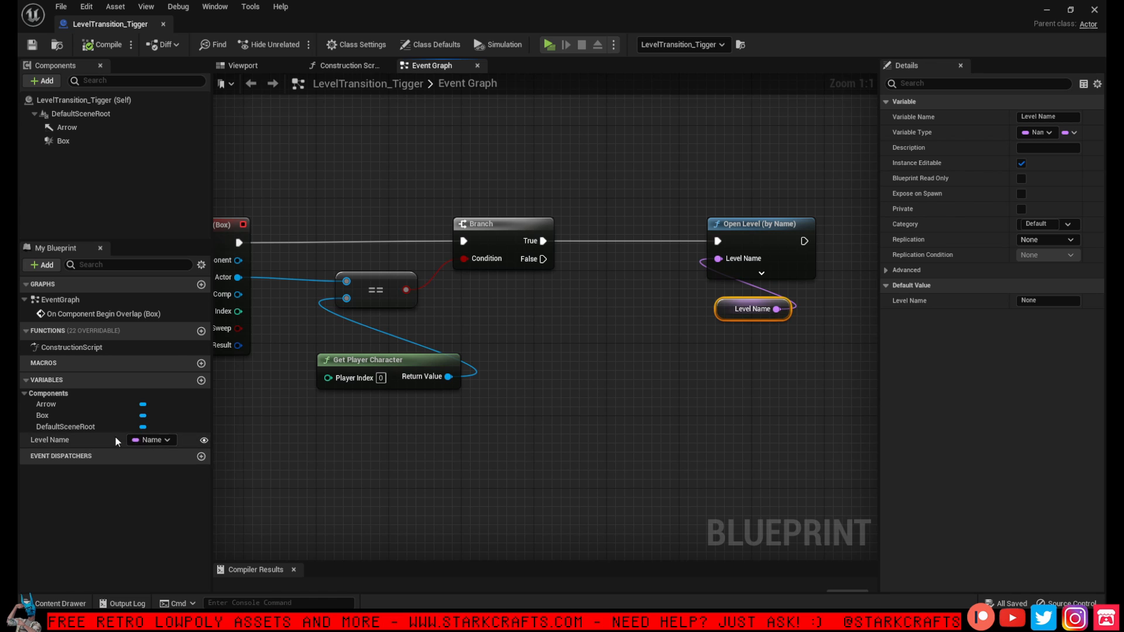
double_click(204, 441)
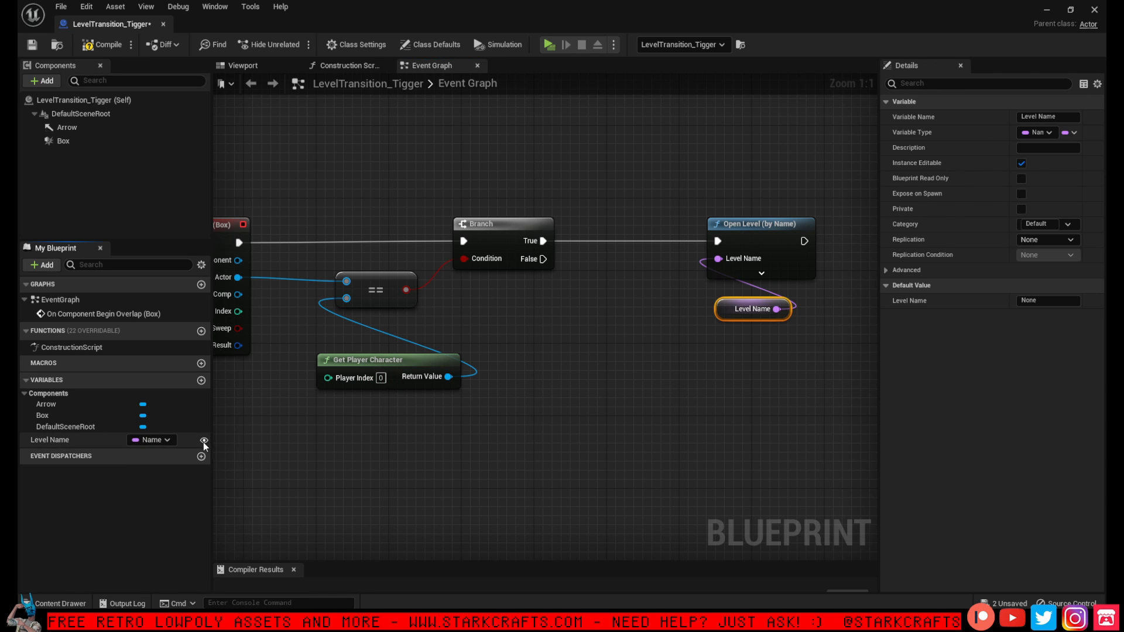
Shrink the blueprint window over the level, review its overlap event graph and variables, and close the window
double_click(513, 11)
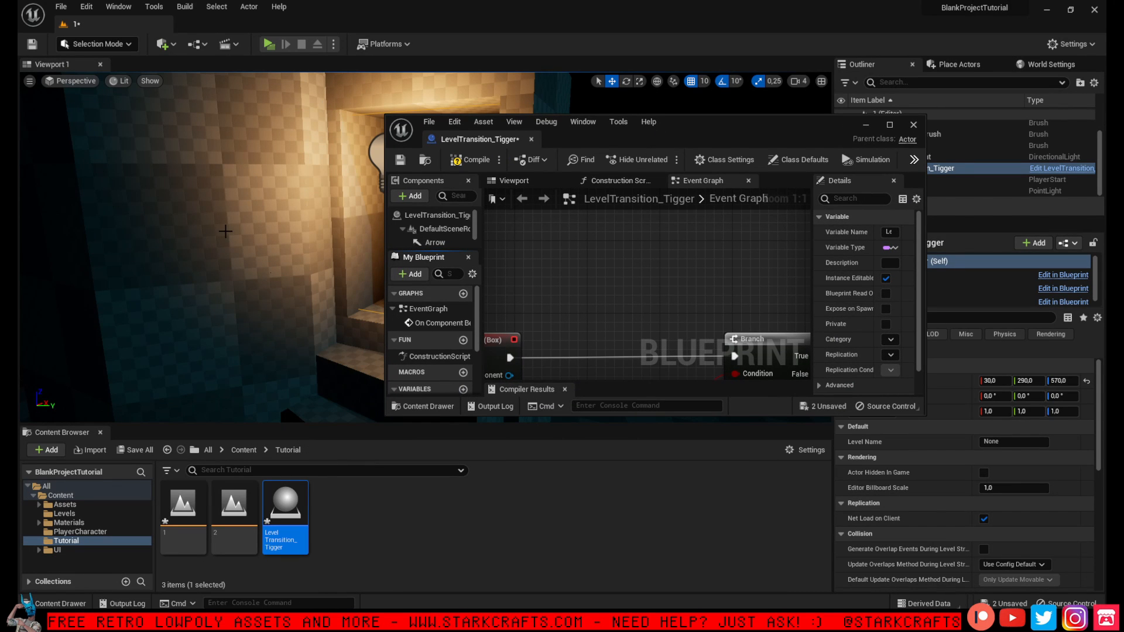
right_drag(305, 285, 327, 283)
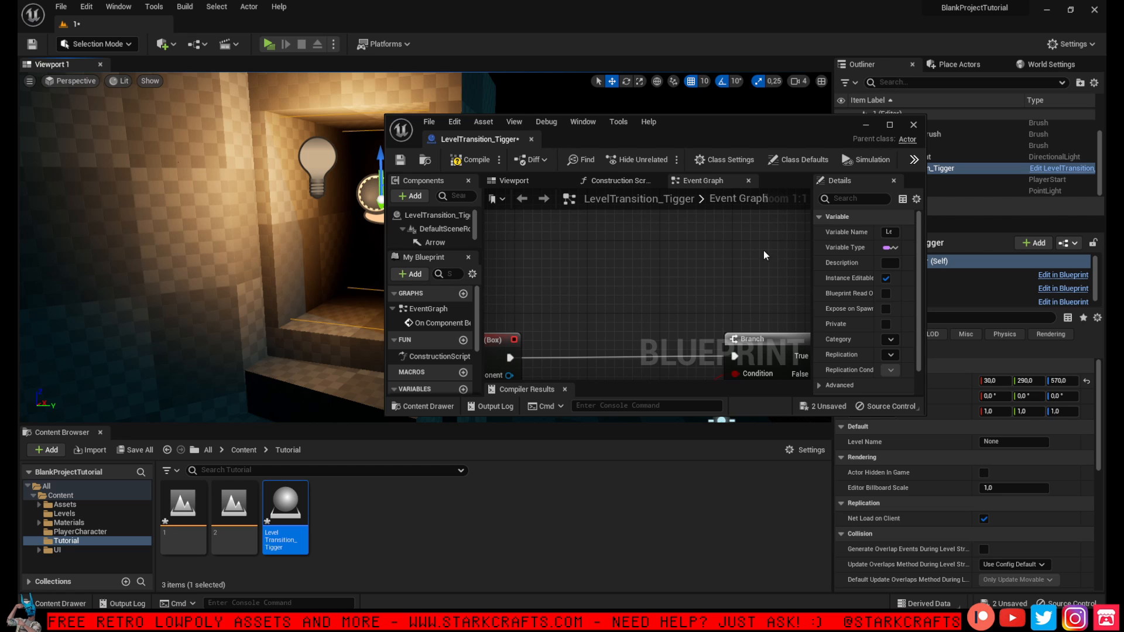
right_drag(631, 317, 672, 192)
scroll(433, 351, down, 3)
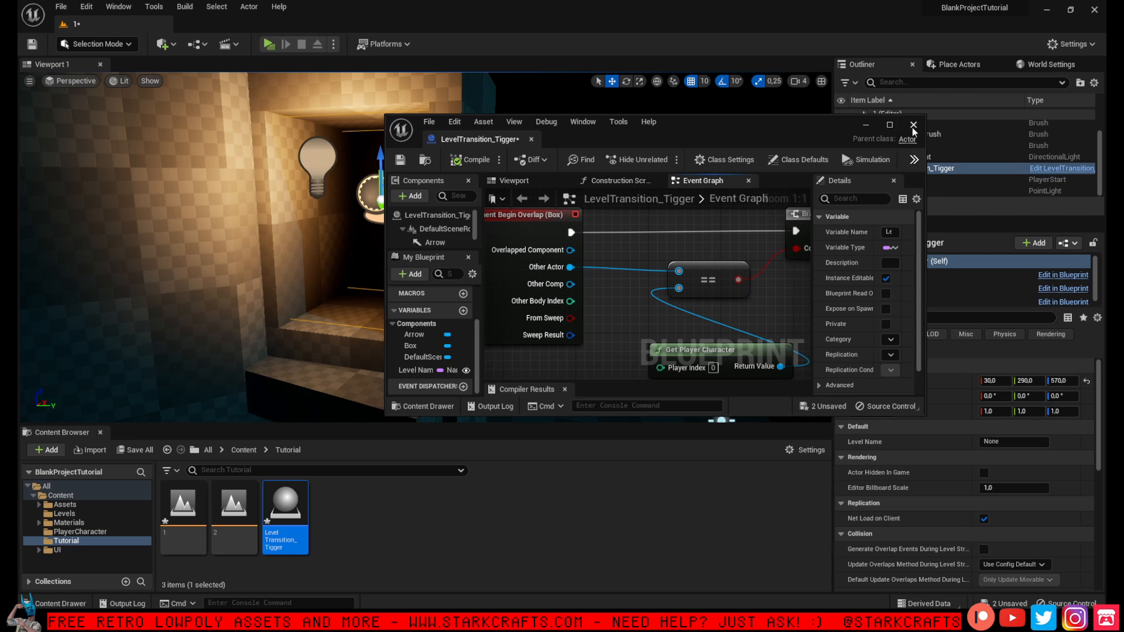
click(913, 125)
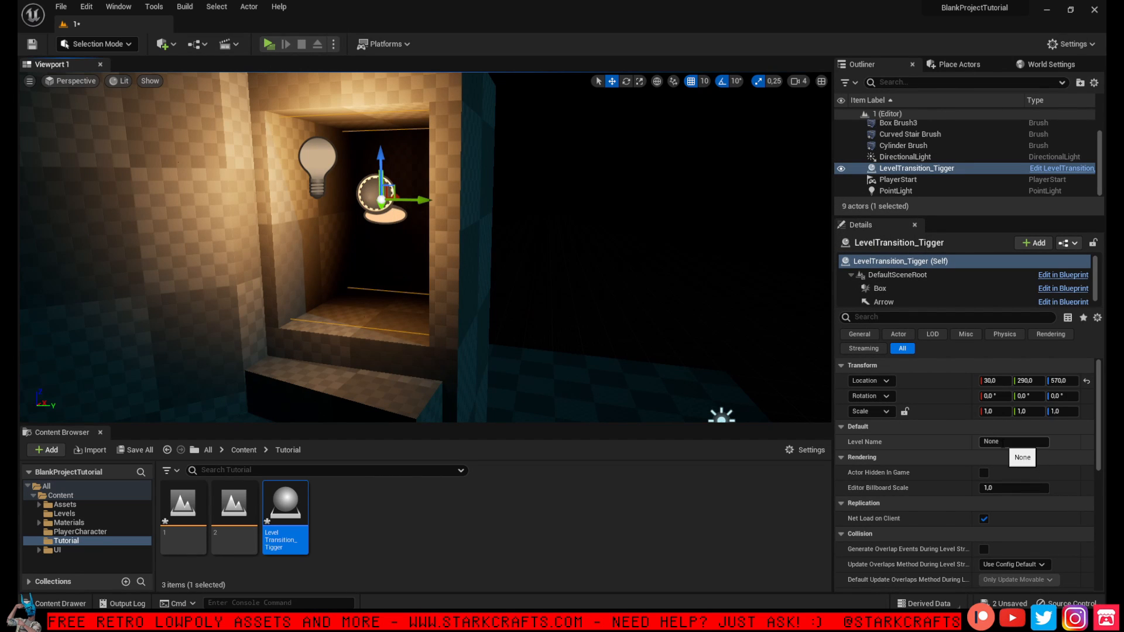
Set the Level Name of the trigger actor in the doorway to 2
click(1025, 443)
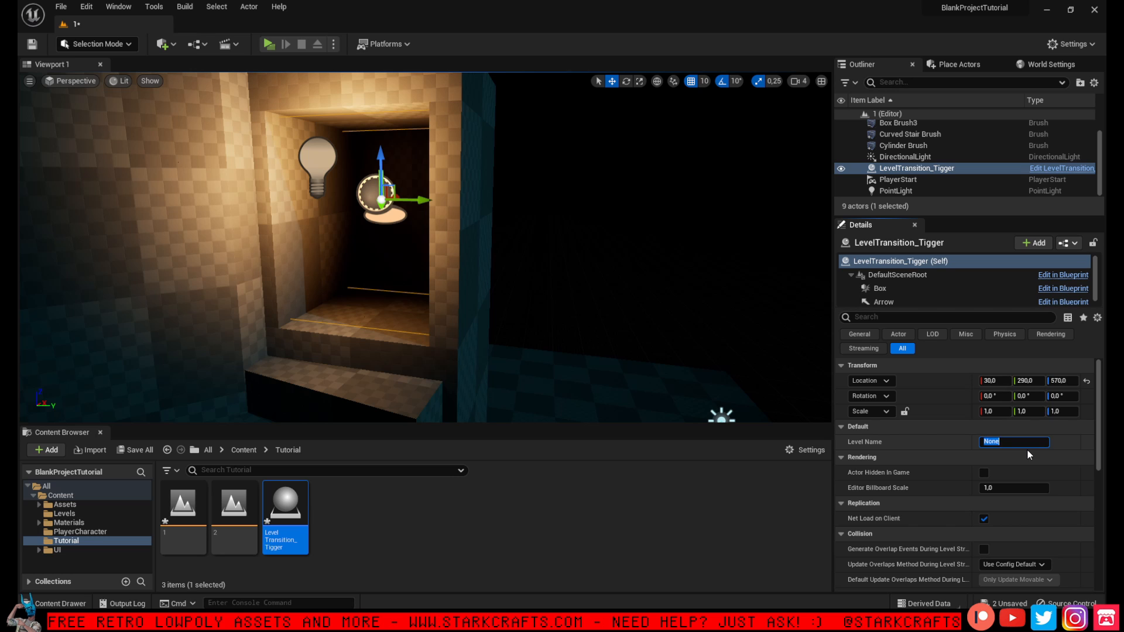
click(645, 536)
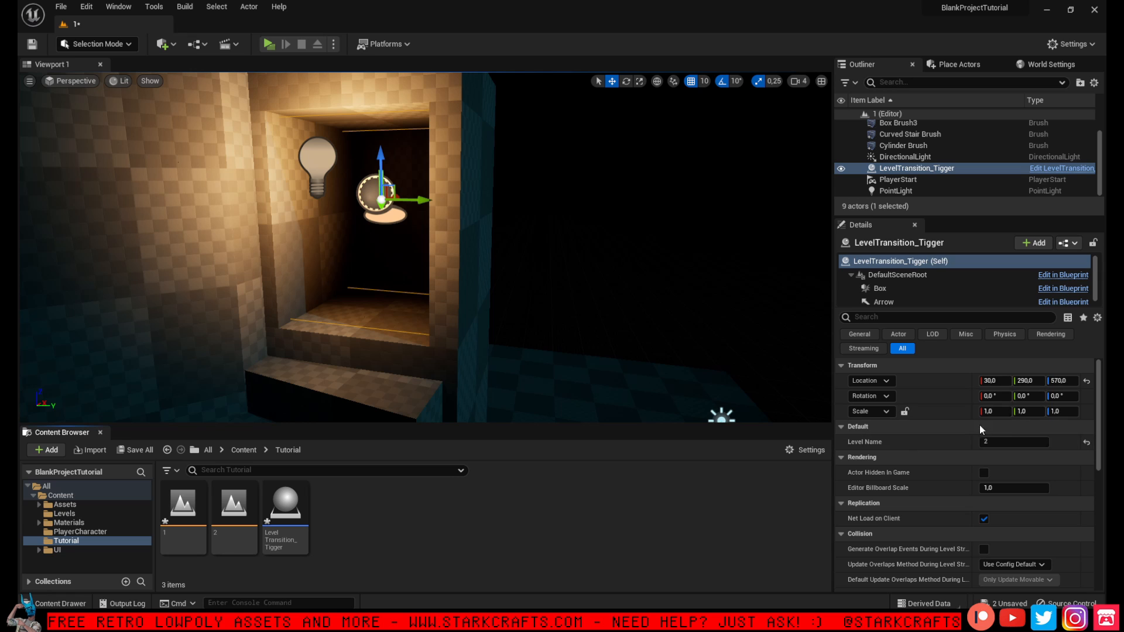
Play the level and walk up the stairs into the lit tower doorway to test the level transition
click(269, 45)
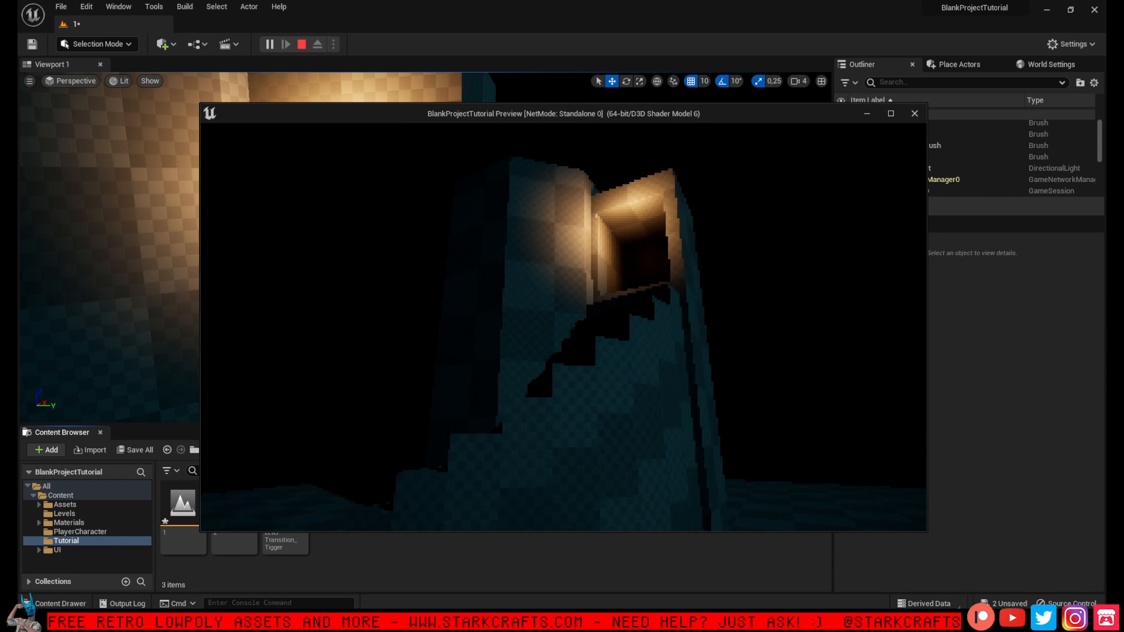
key(f)
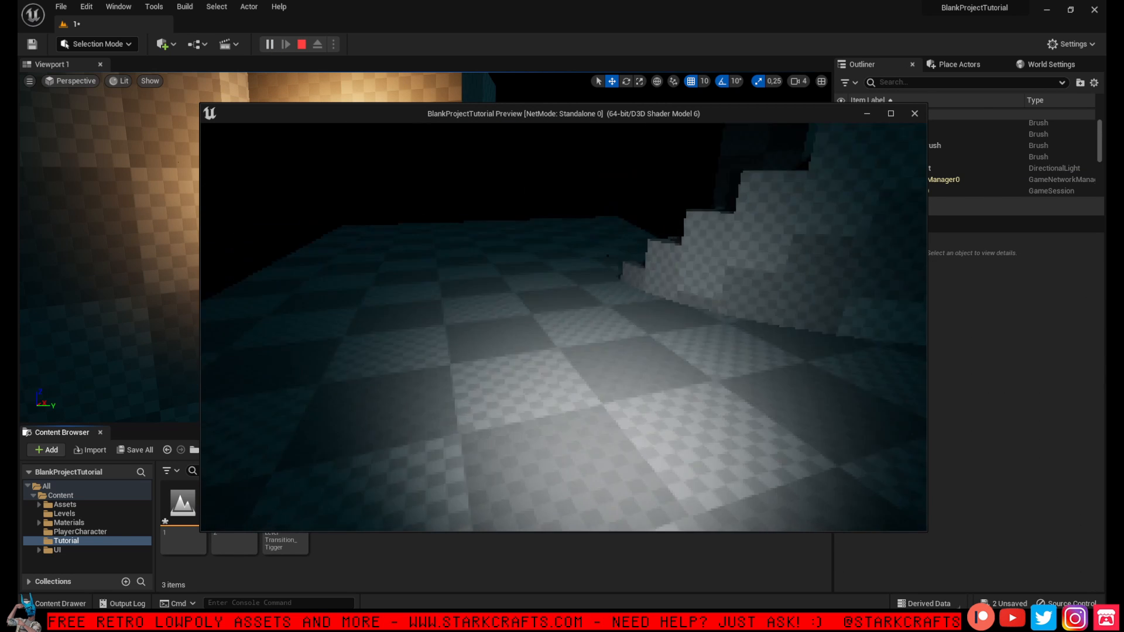
key(w)
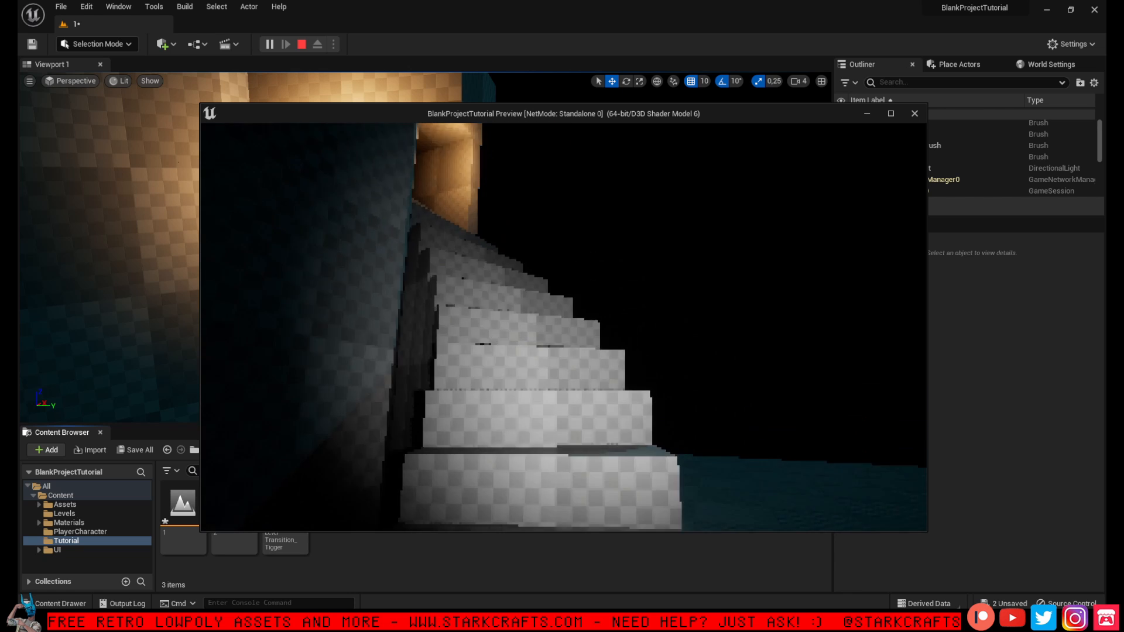
key(w)
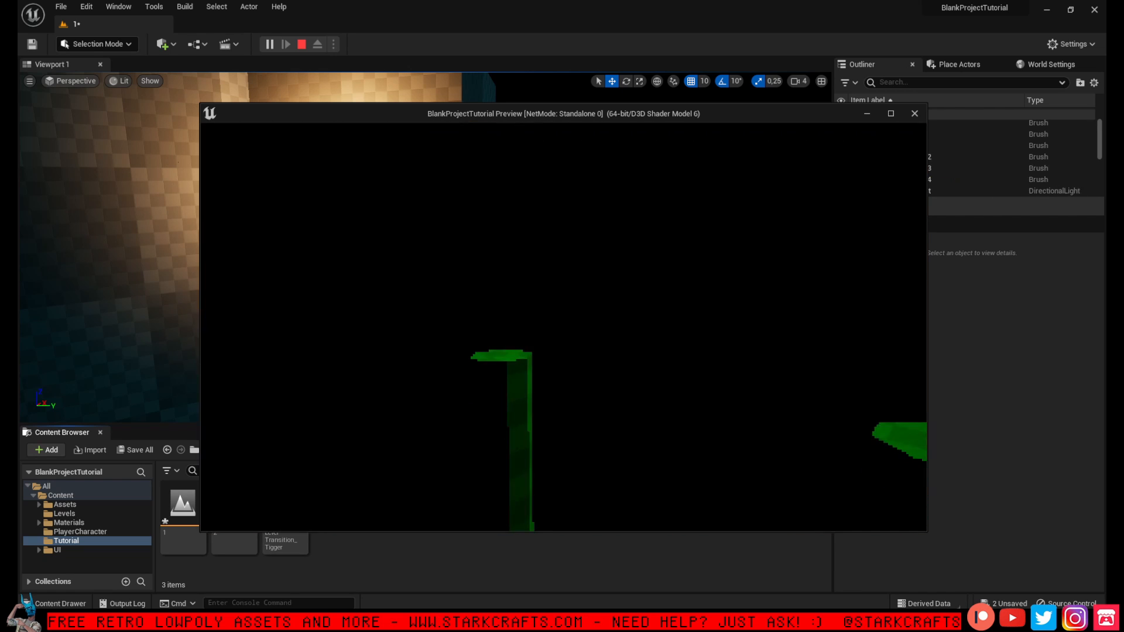
Explore the green level in the running preview, walking to its doorway and toggling the flashlight
key(w)
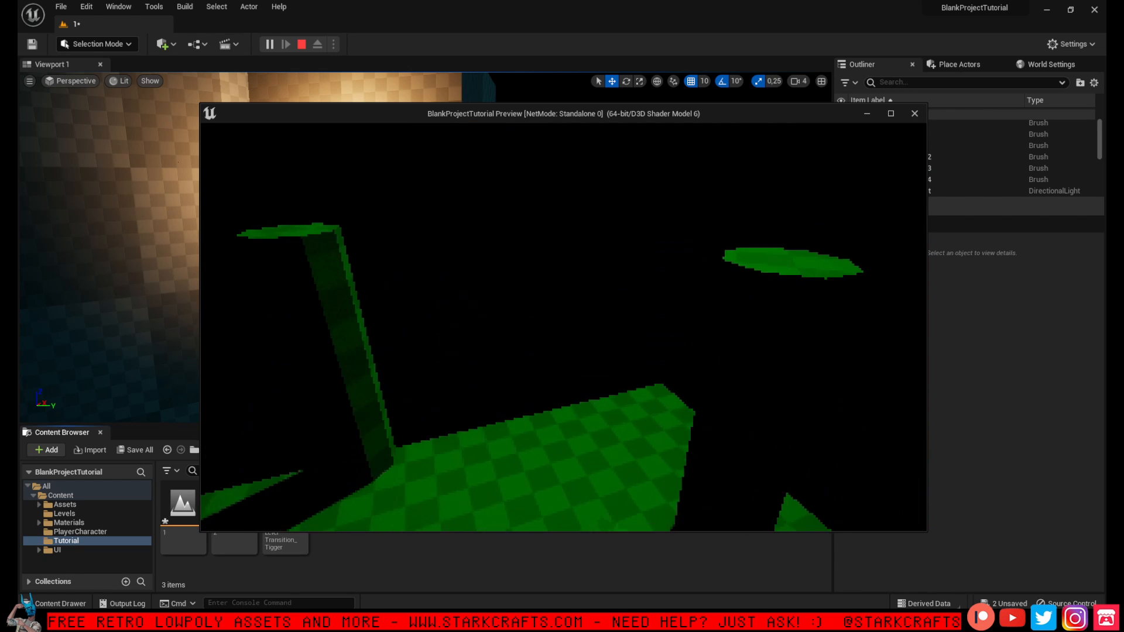
key(w)
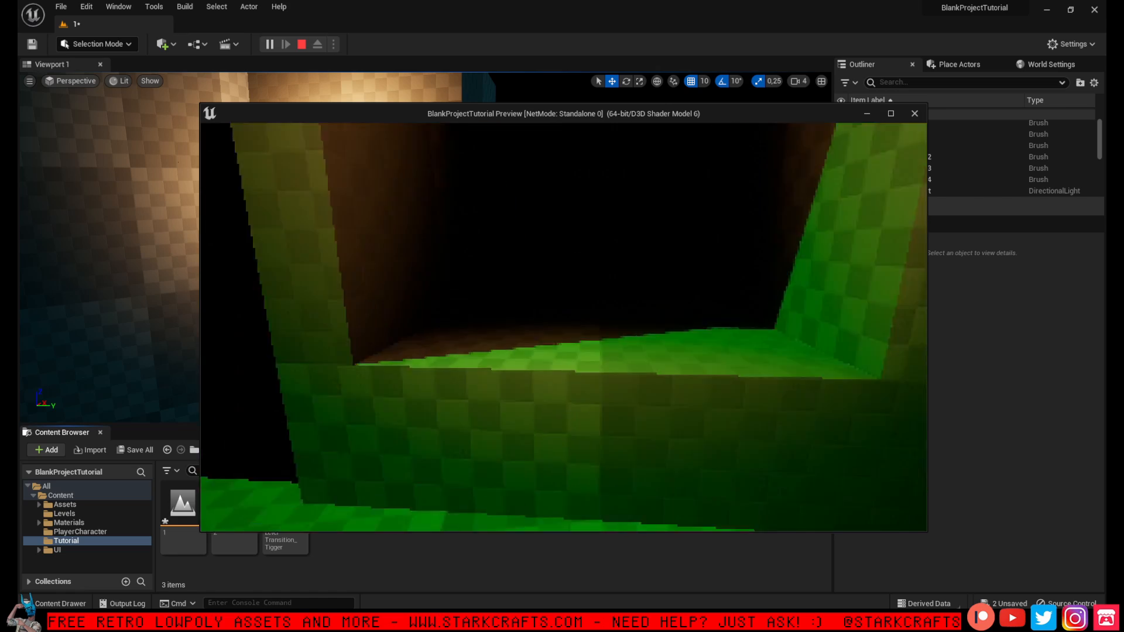
key(f)
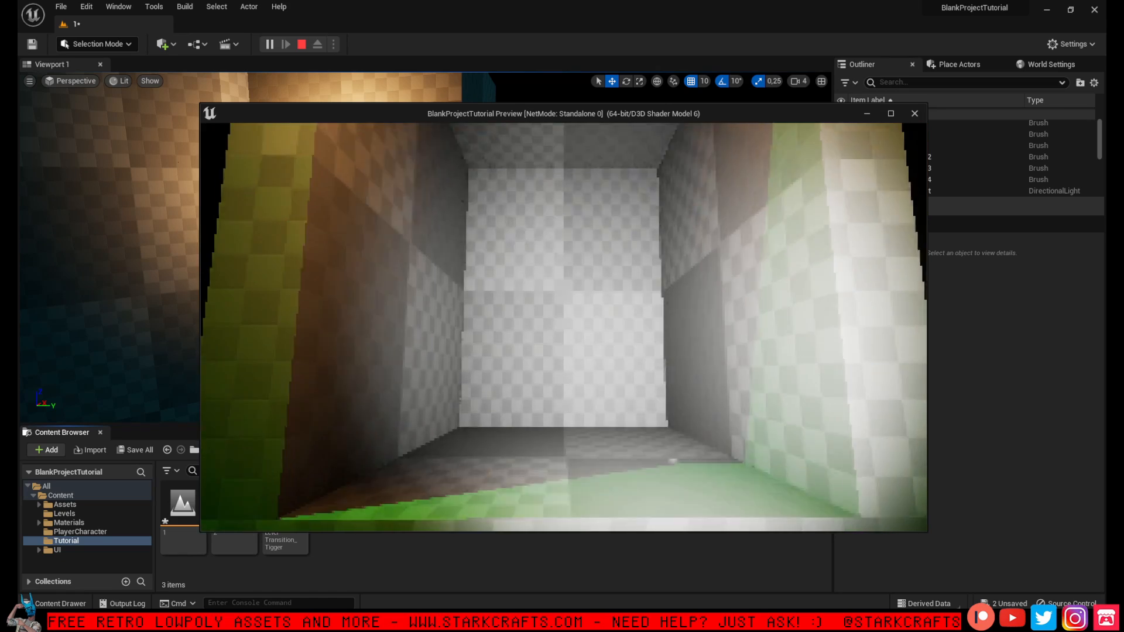
key(f)
key(w)
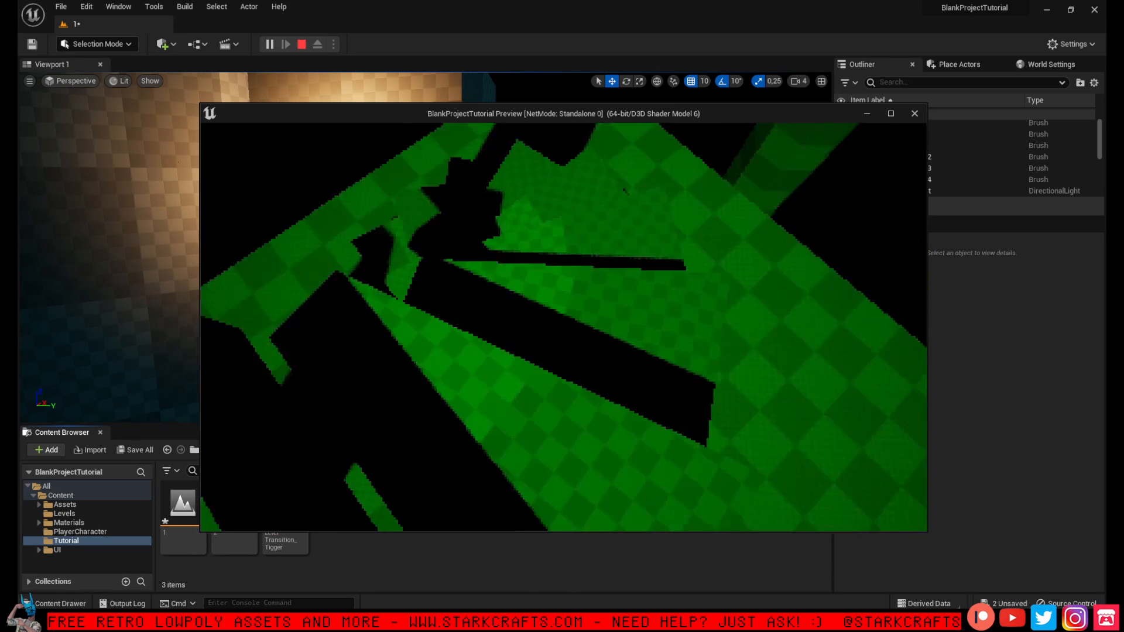
Walk further through the green level, end the play session and move the editor view back to see the whole tower
key(w)
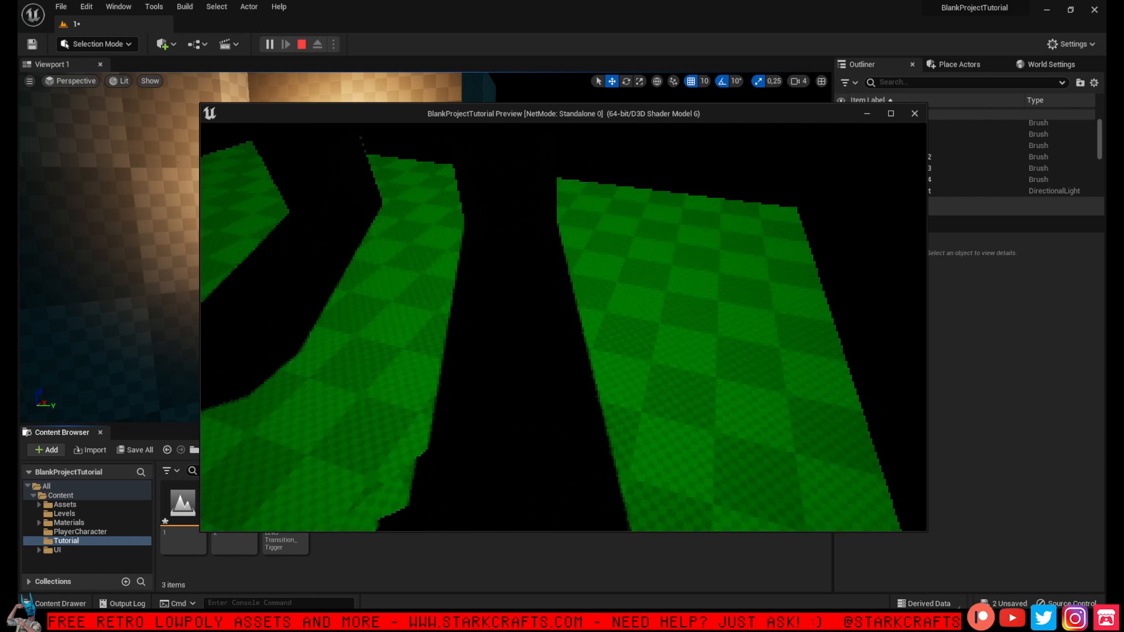
key(w)
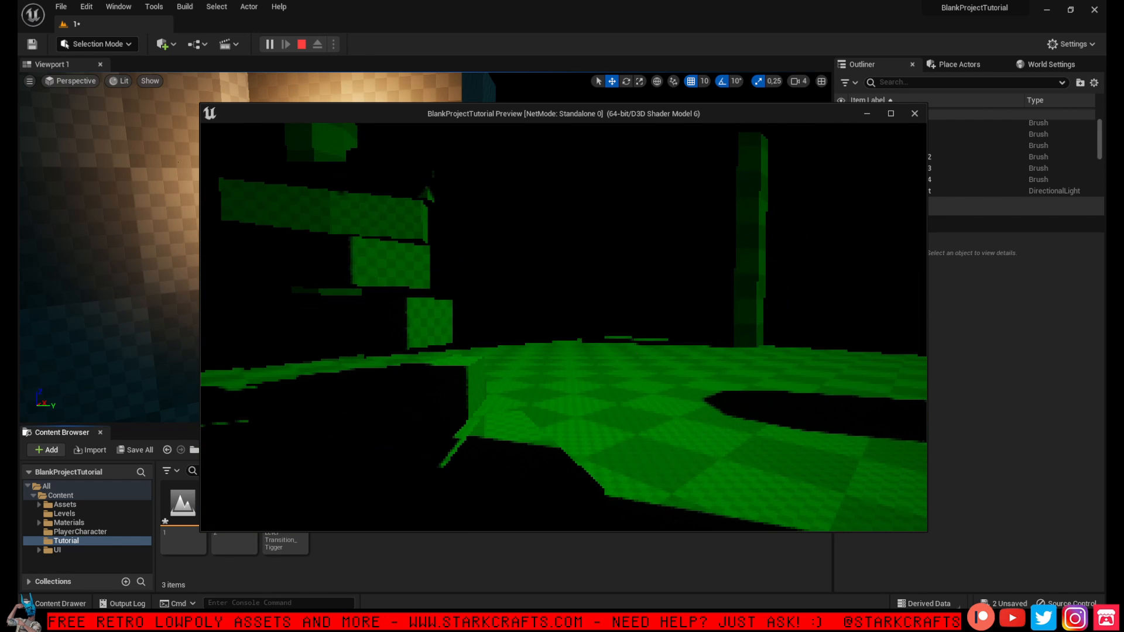
key(Escape)
key(s)
right_drag(548, 221, 559, 200)
key(s)
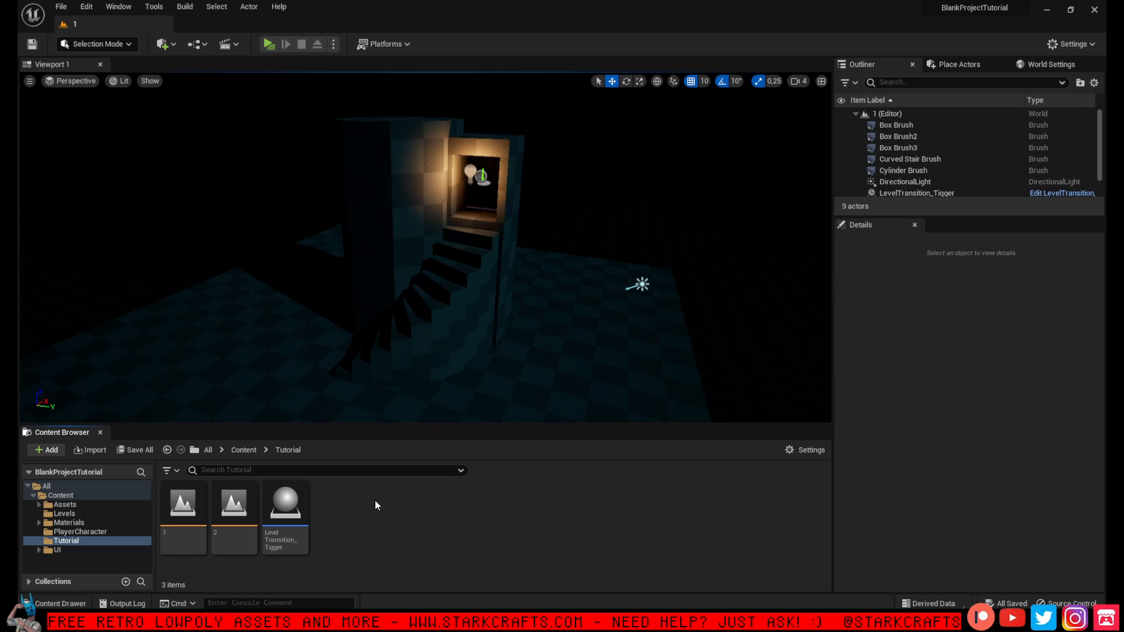
Create a Widget Blueprint based on User Widget in the Tutorial folder and name it LoadingScreen
right_click(374, 500)
mouse_move(445, 489)
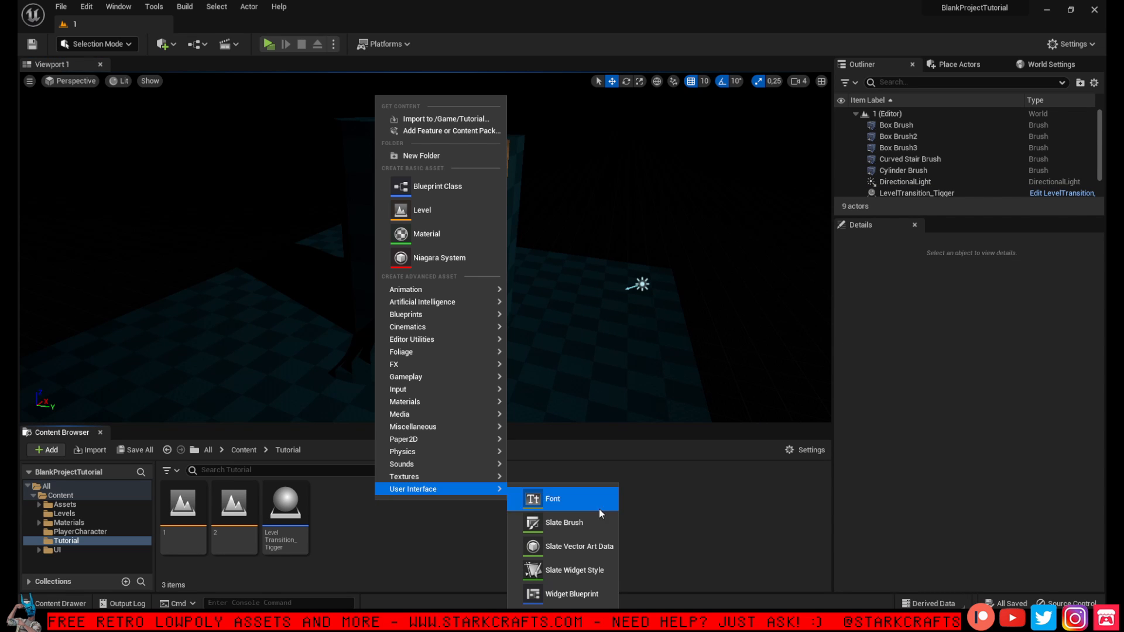
click(572, 594)
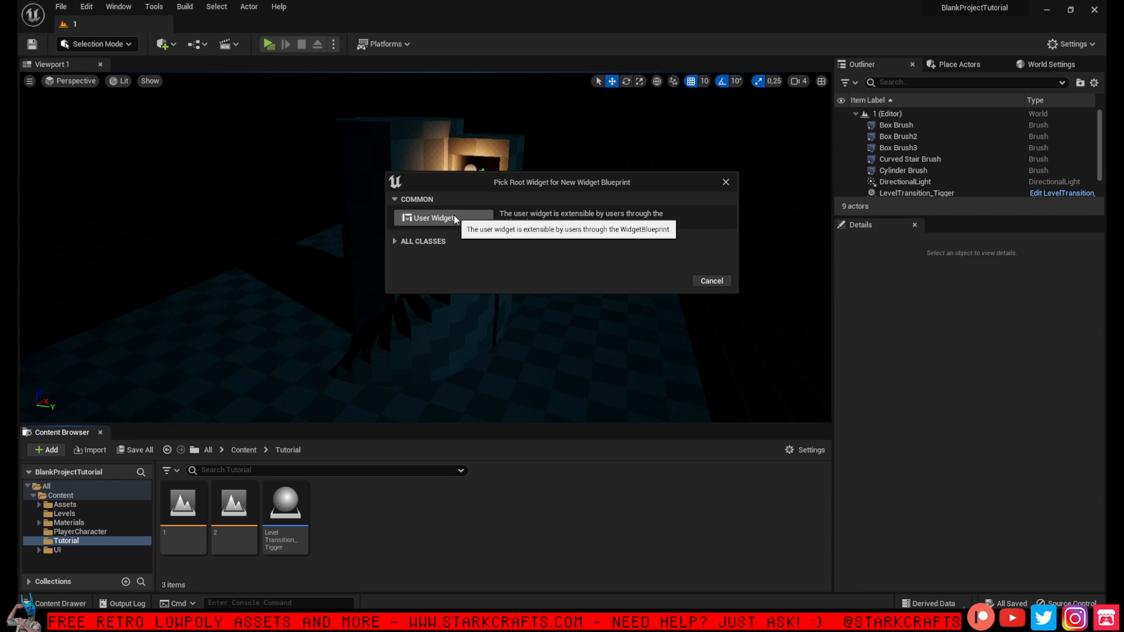
click(446, 217)
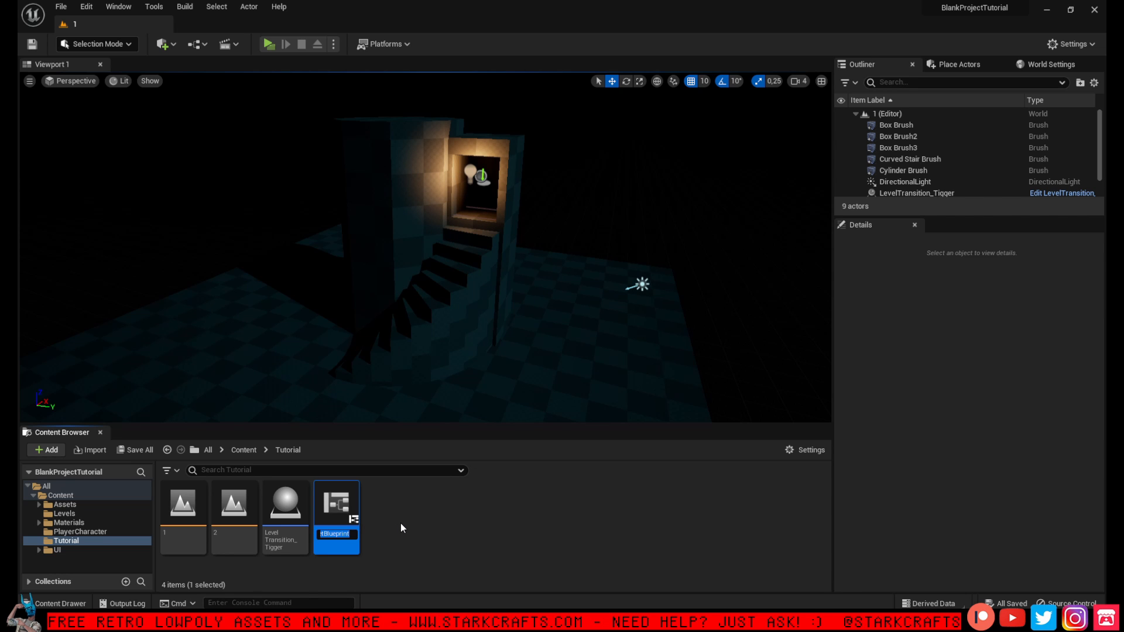
text(L)
text(oading)
text(Screen)
key(Return)
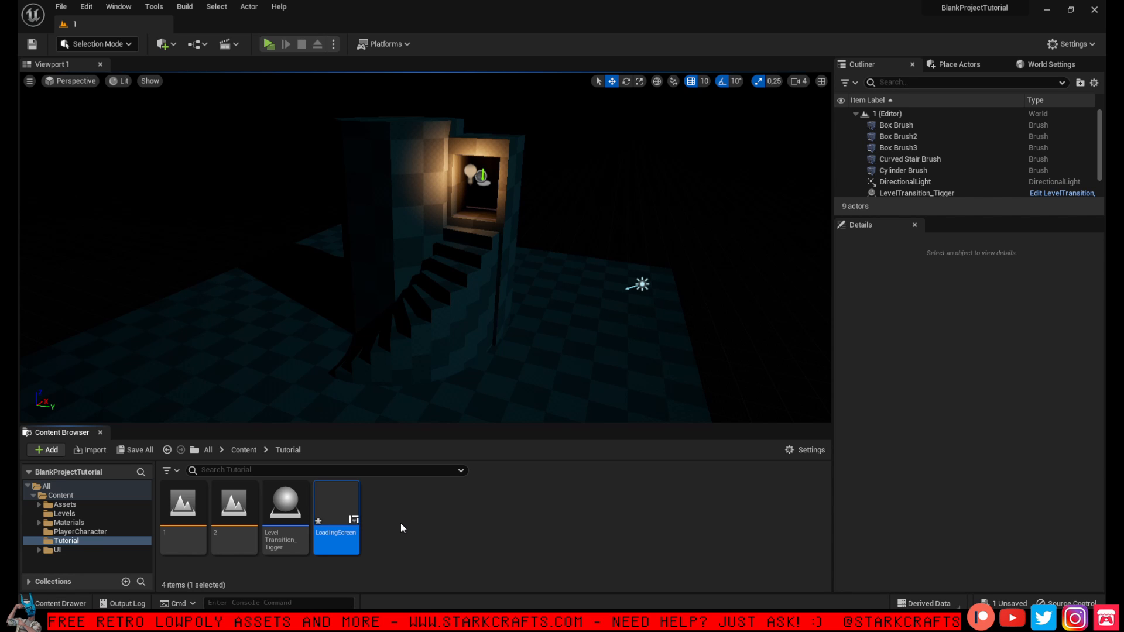
Open the LoadingScreen widget in a maximized editor window and add a Canvas Panel as its root
double_click(352, 516)
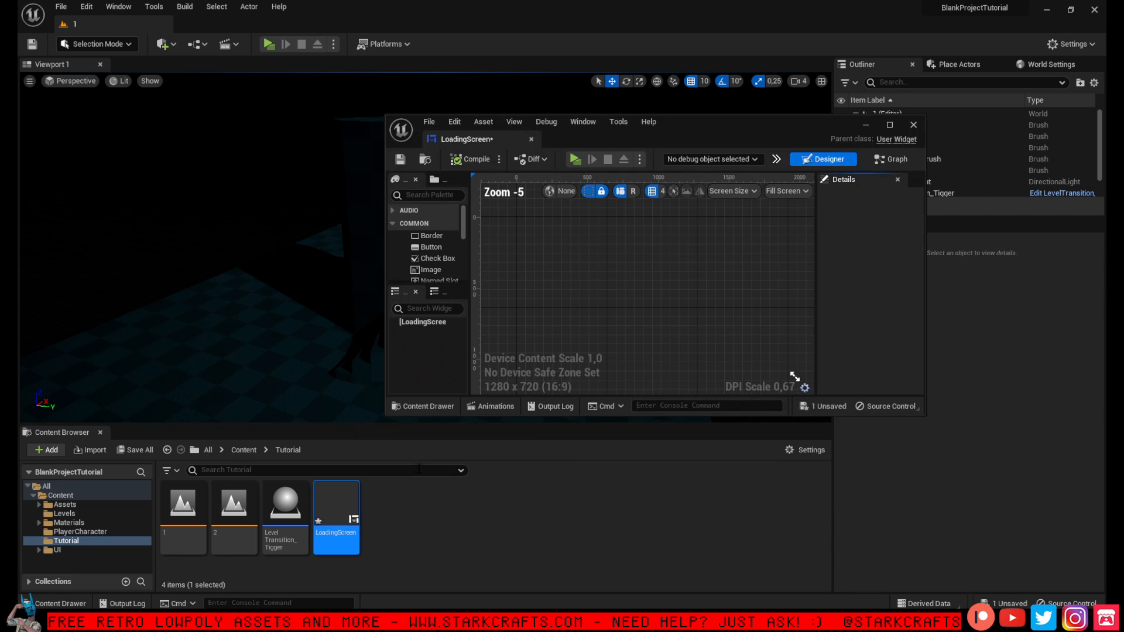
click(890, 125)
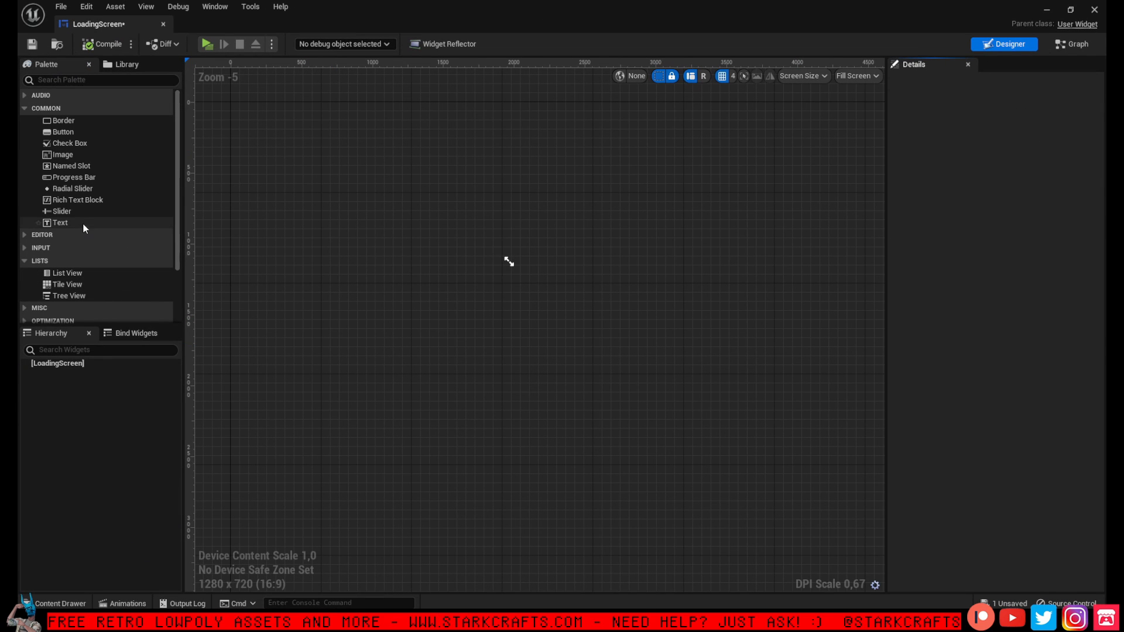
click(89, 80)
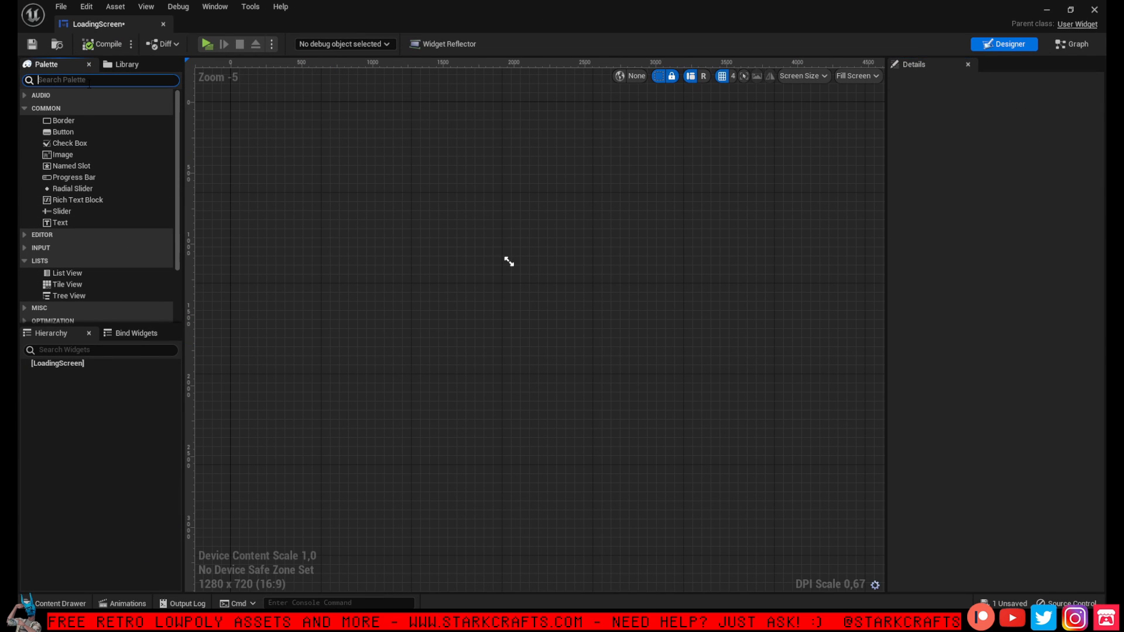
text(ca)
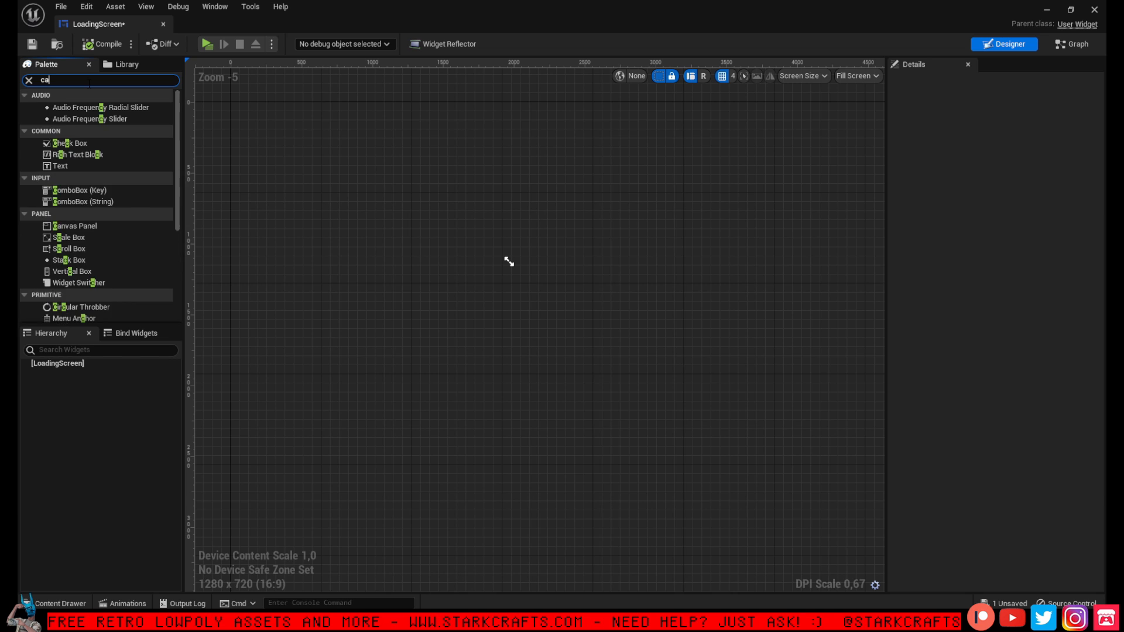
drag(75, 107, 631, 247)
right_drag(376, 254, 537, 356)
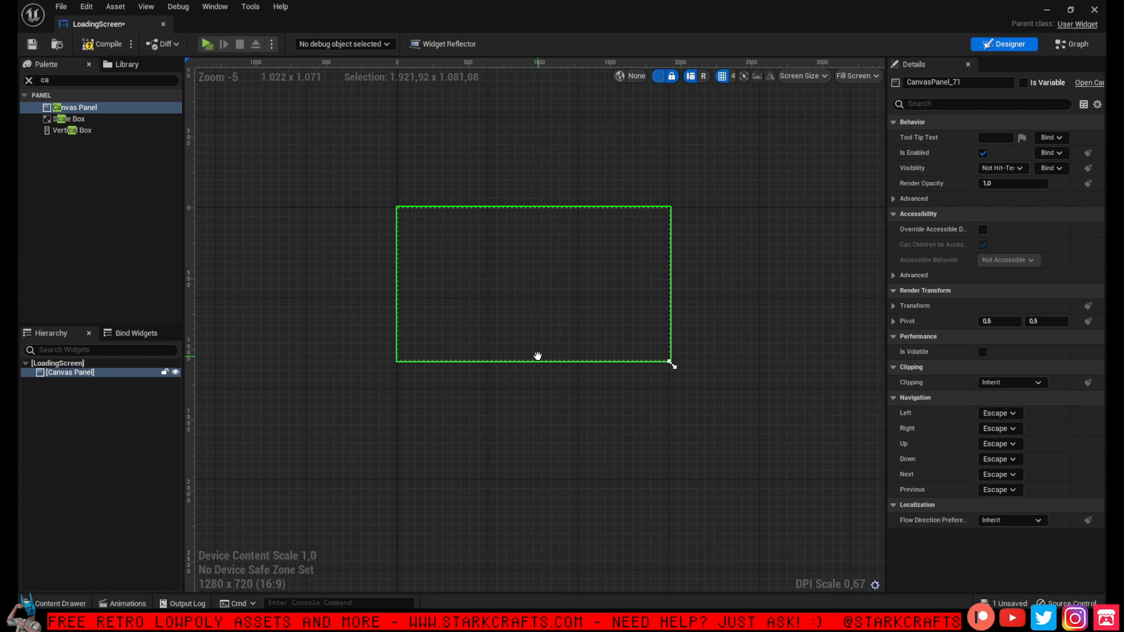
scroll(530, 346, up, 3)
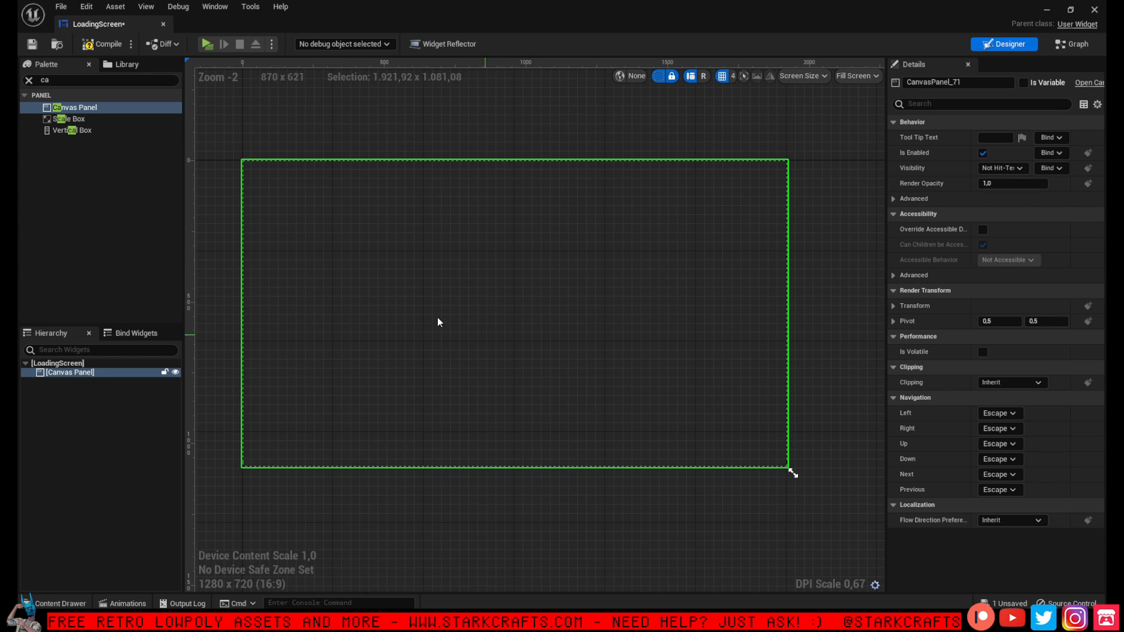
Add an Image to the Canvas Panel and set its size to 1920 by 1080
click(28, 80)
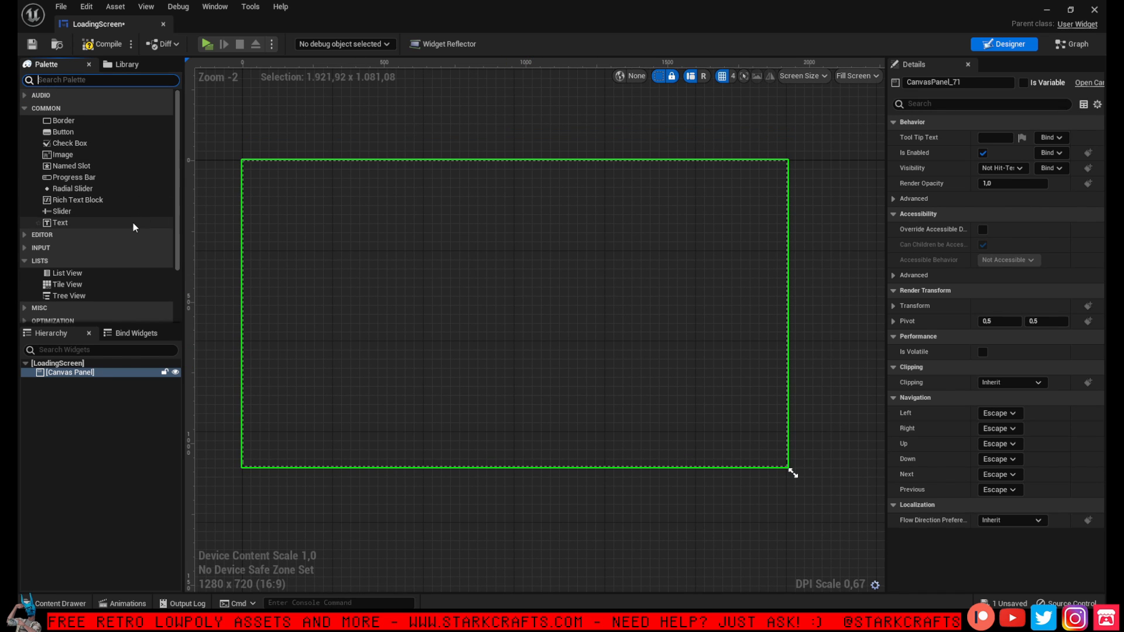
click(64, 155)
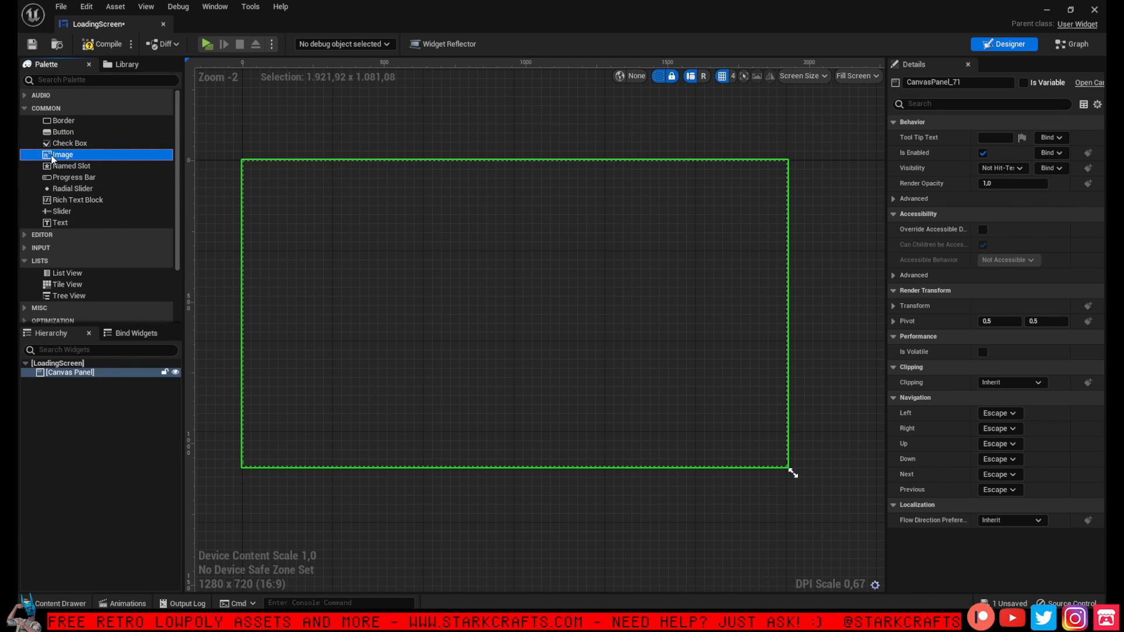
drag(65, 154, 492, 298)
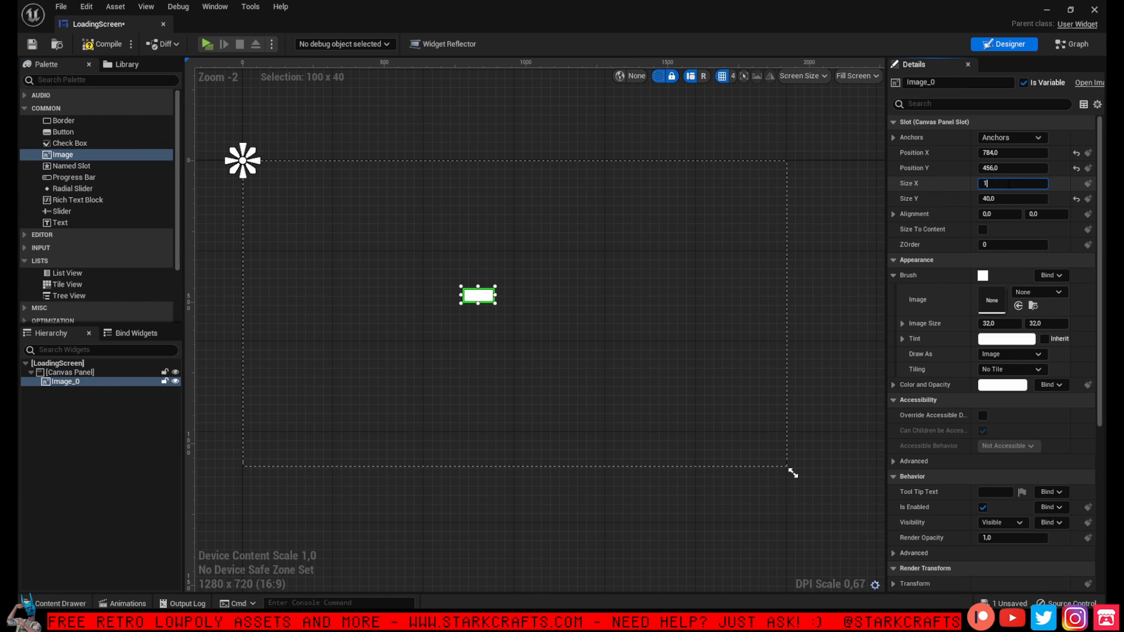
key(Tab)
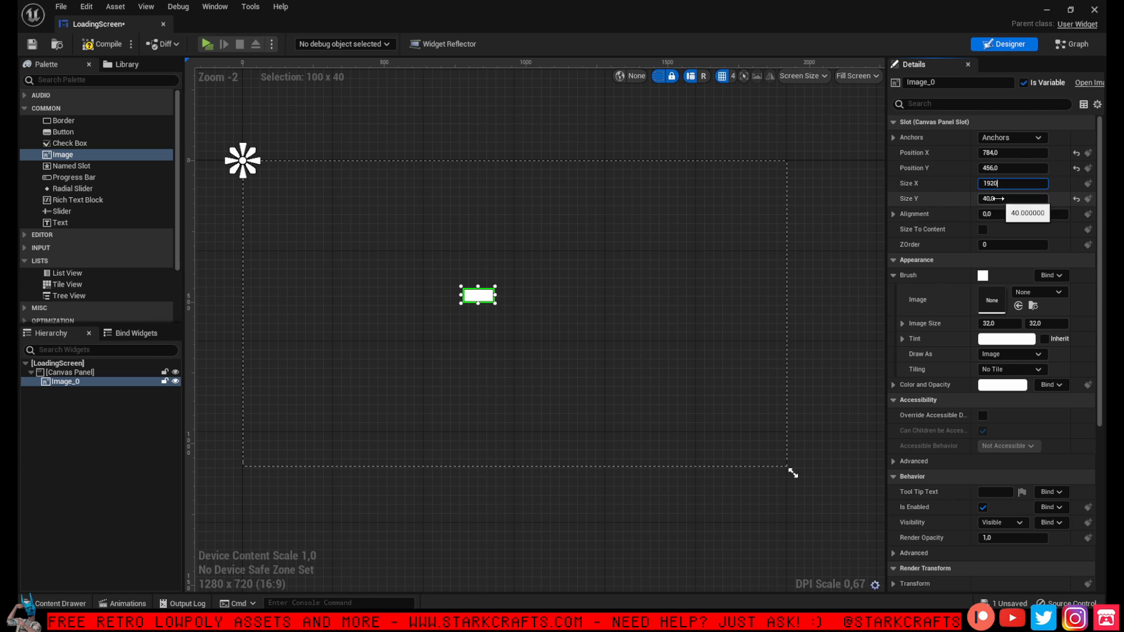
text(1)
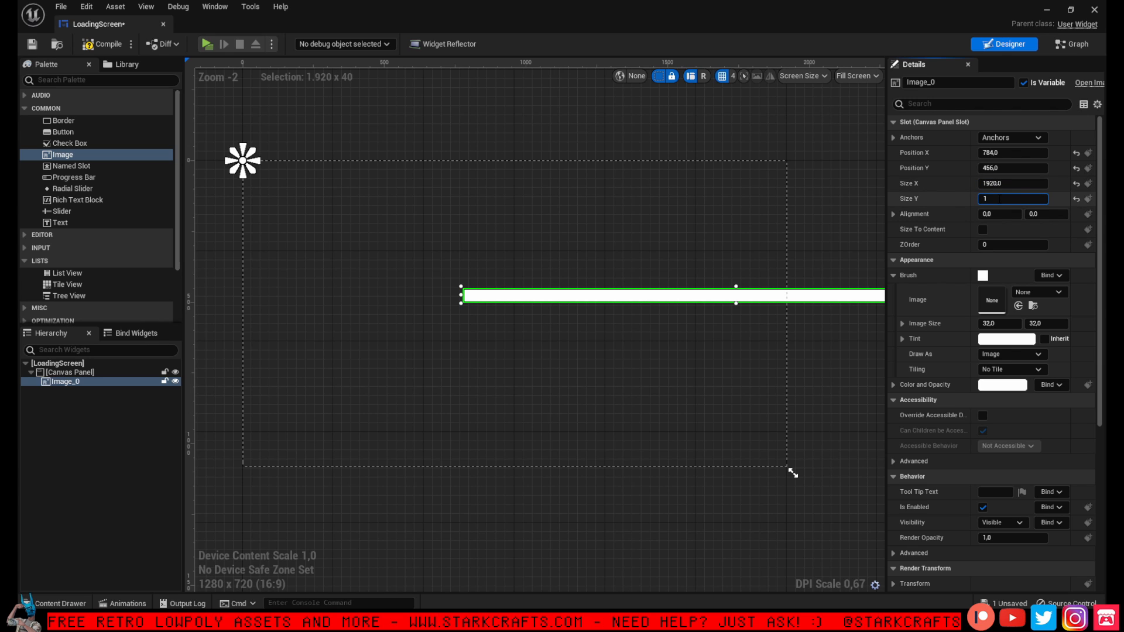
text(0)
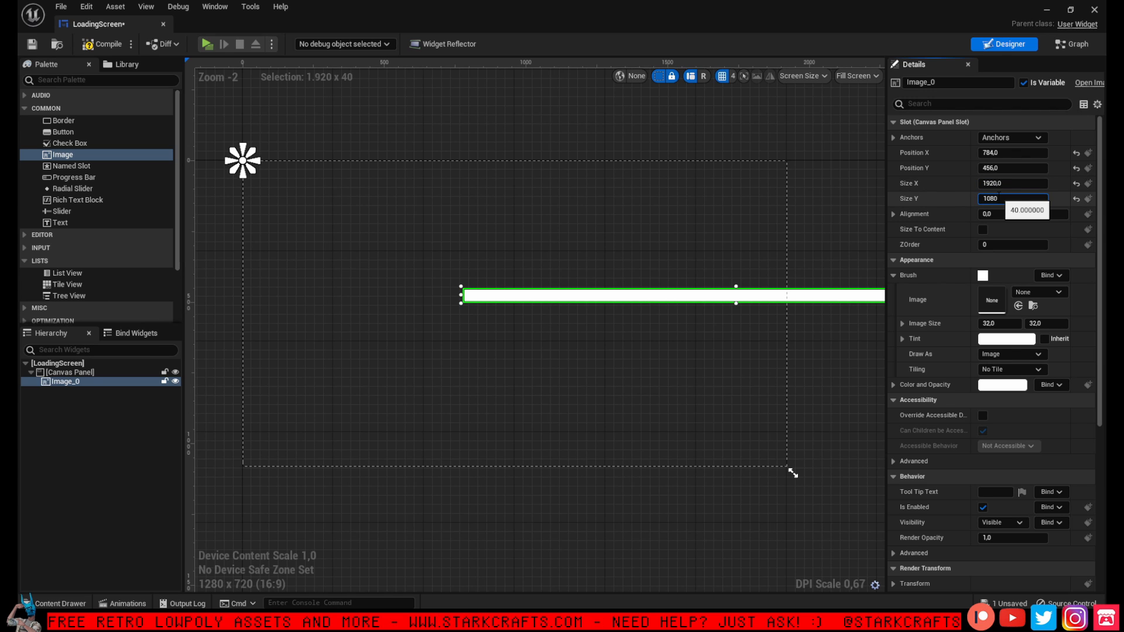
text(80)
key(Return)
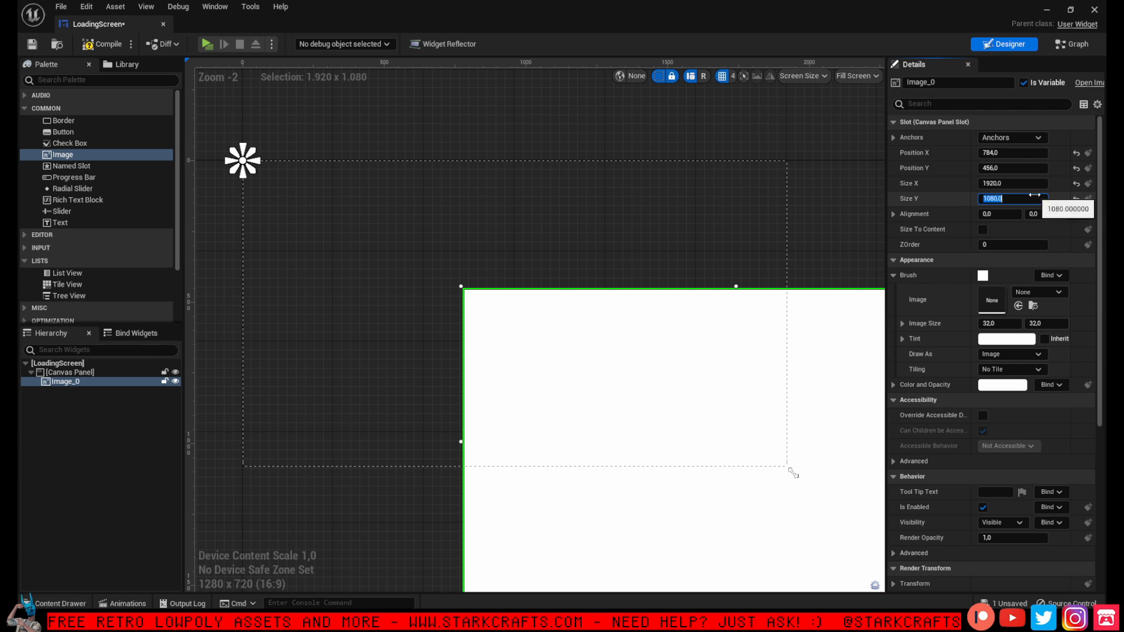
Reset the image's X and Y position to default and anchor it to stretch across the full canvas
click(1076, 169)
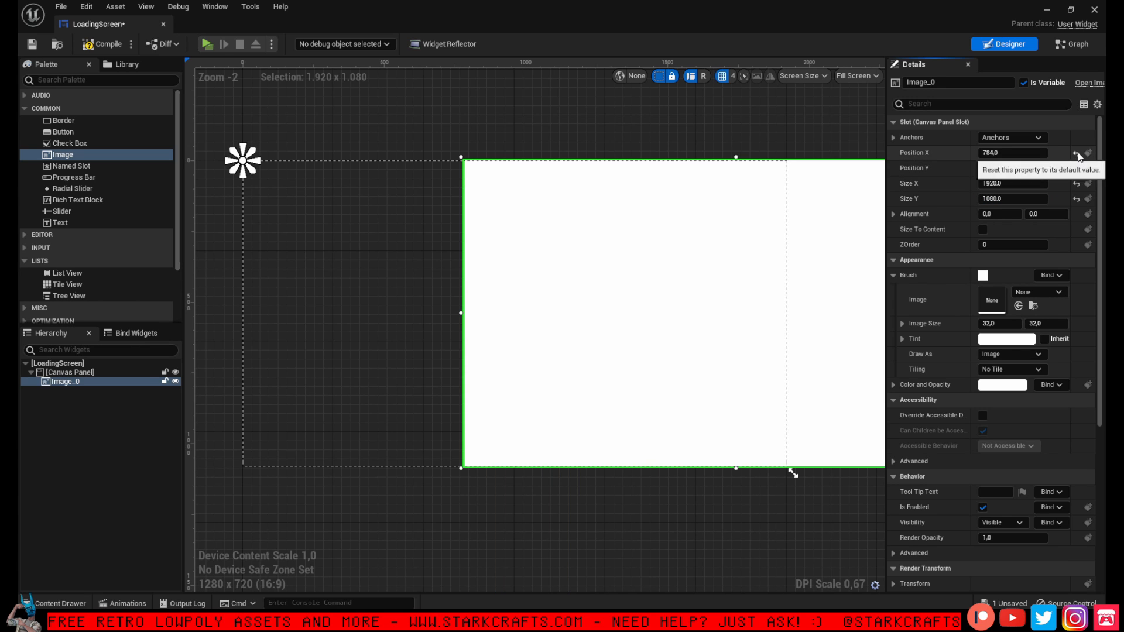
click(1075, 153)
click(1015, 139)
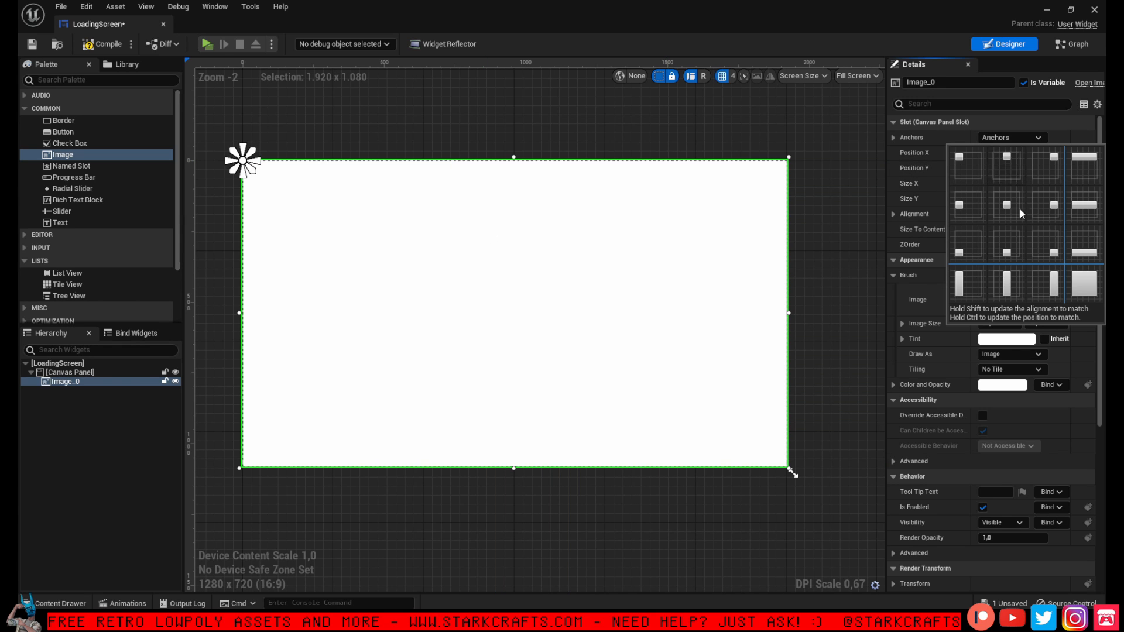
click(1087, 293)
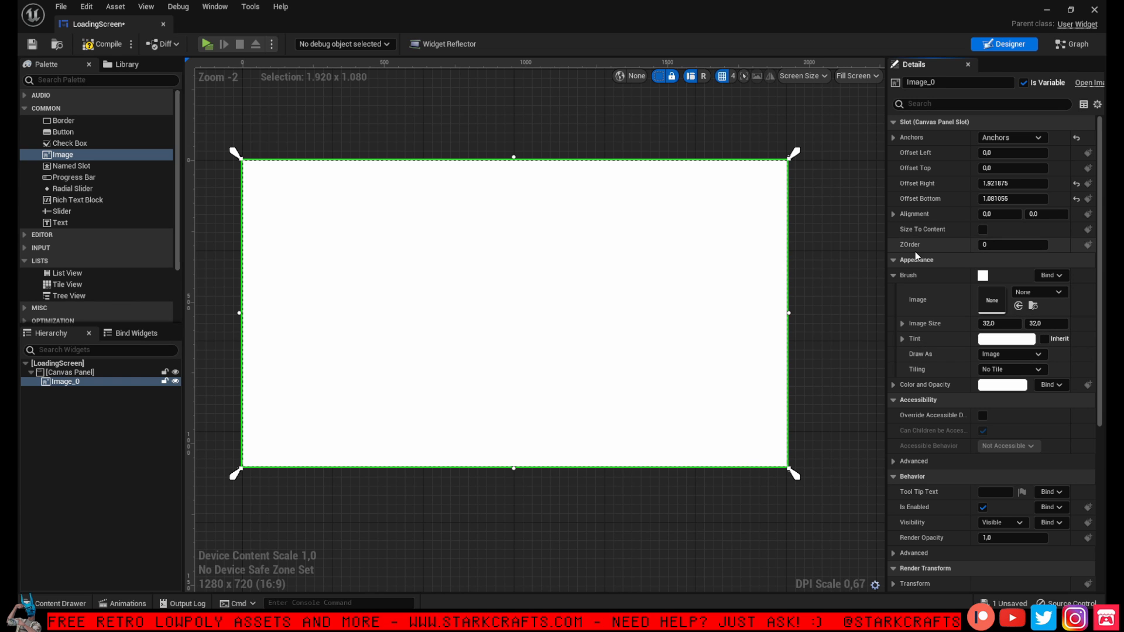
Set the image's brush tint to black
click(1013, 339)
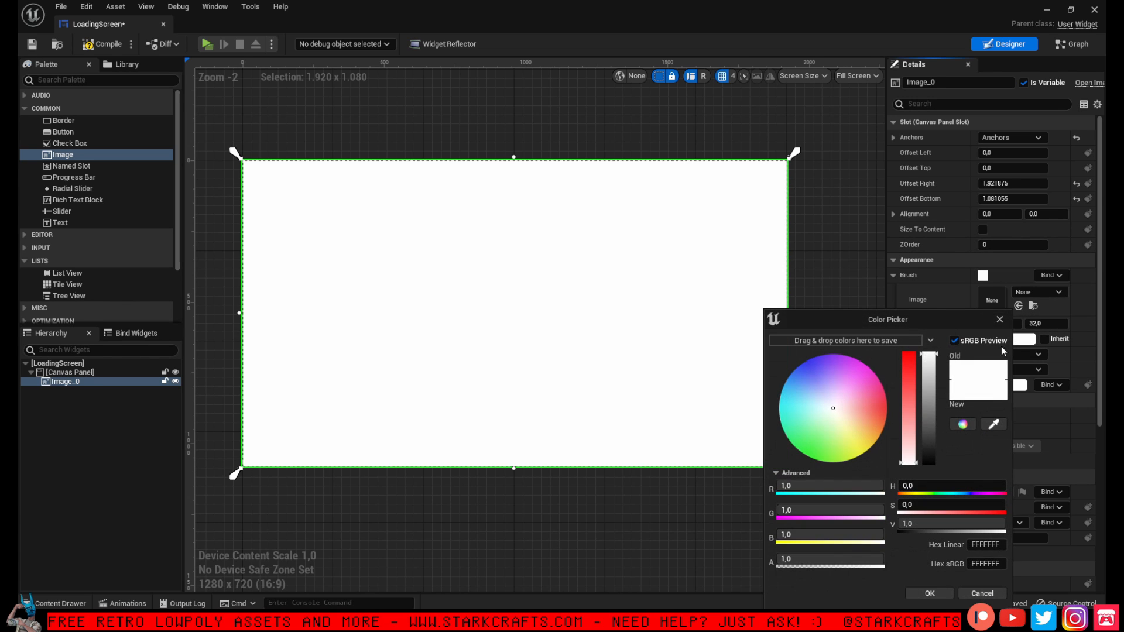
drag(927, 413, 928, 463)
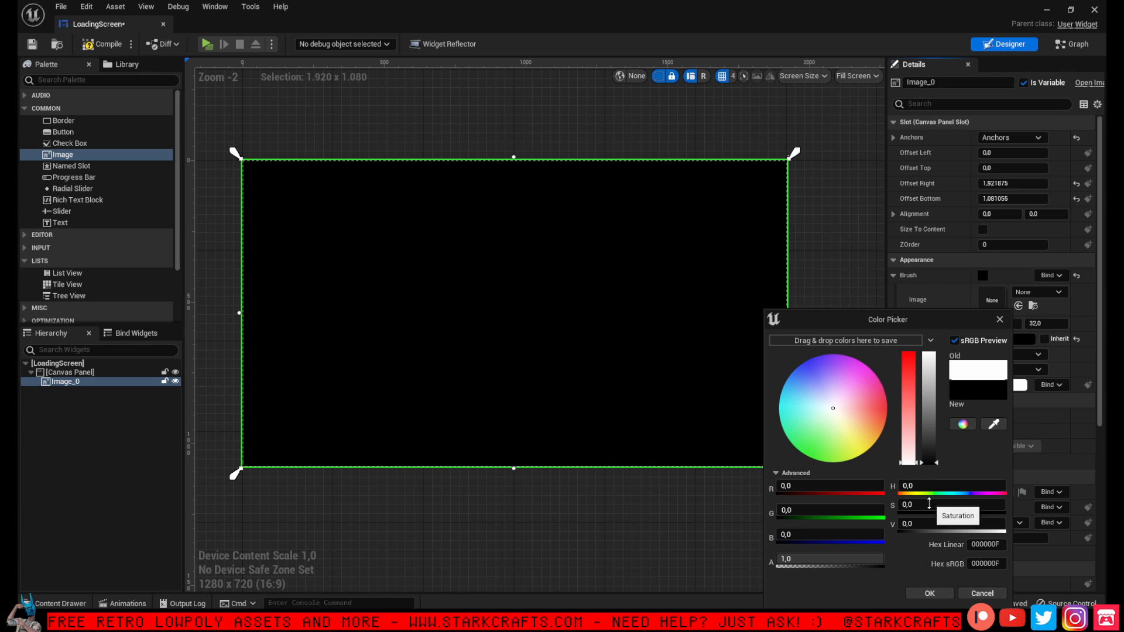
click(932, 593)
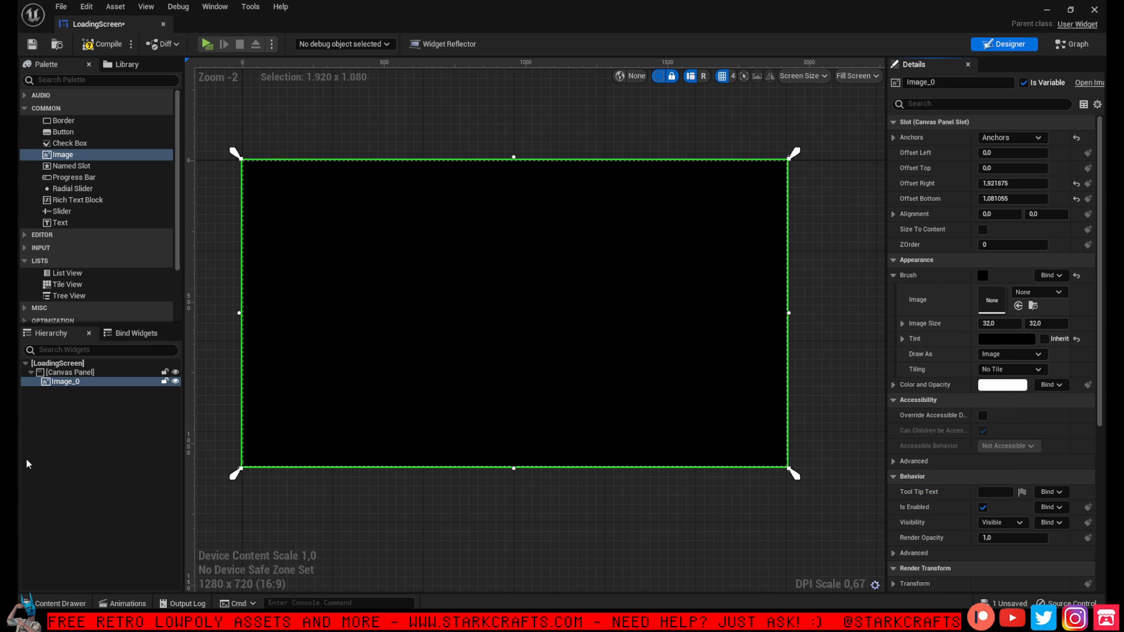
Add a Text widget over the black image and set its content to "Loading NEXT LEVEL"
click(60, 463)
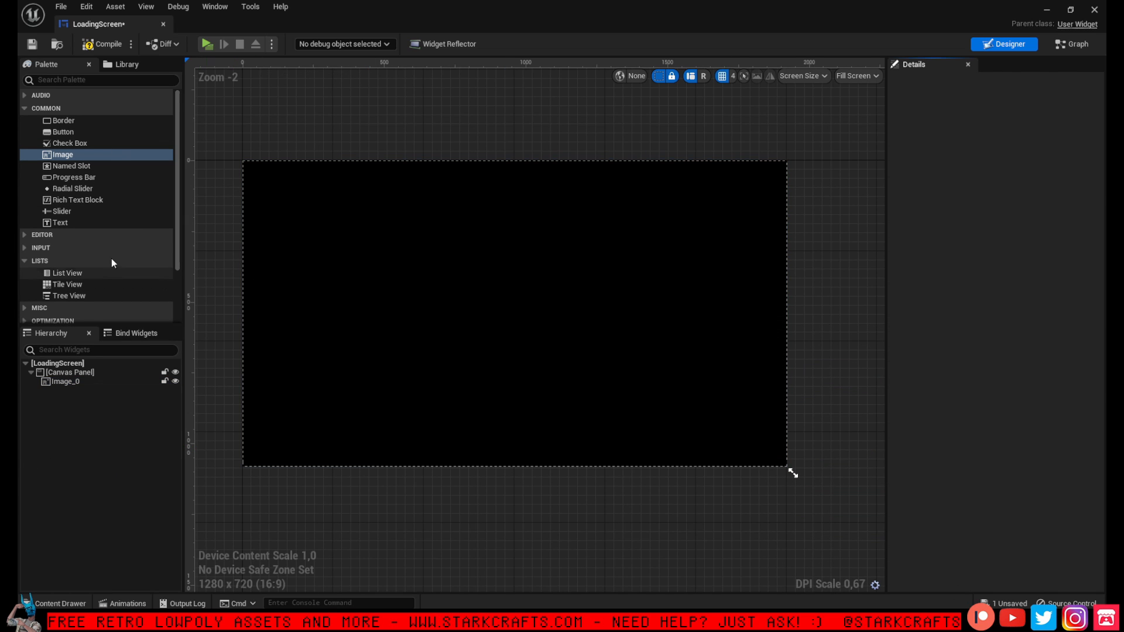
drag(63, 223, 431, 276)
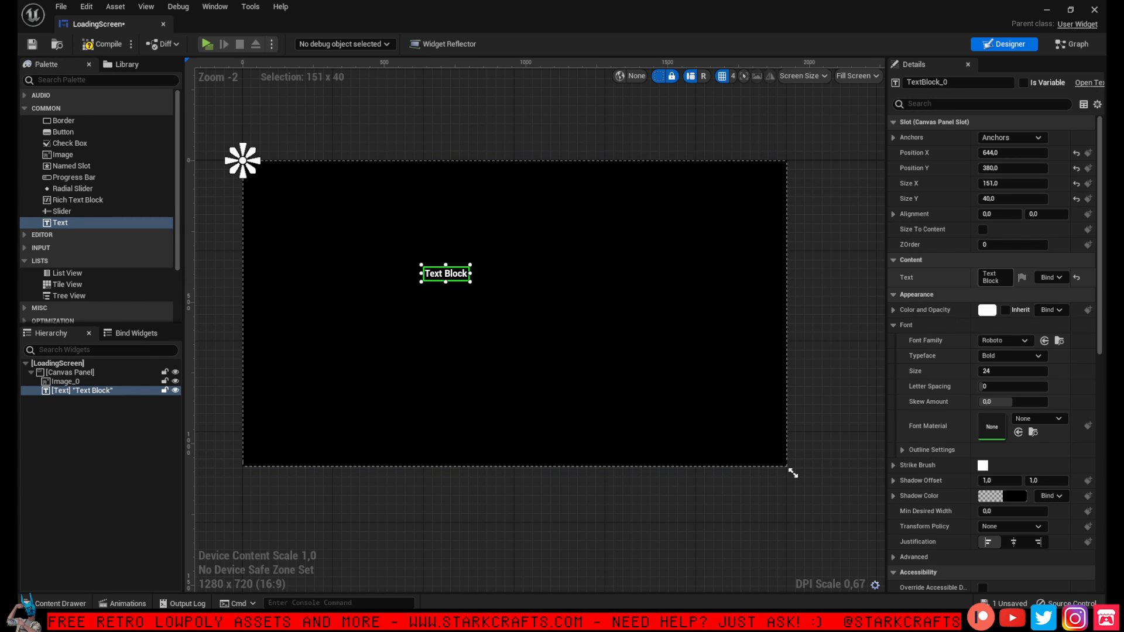
click(979, 275)
text(L)
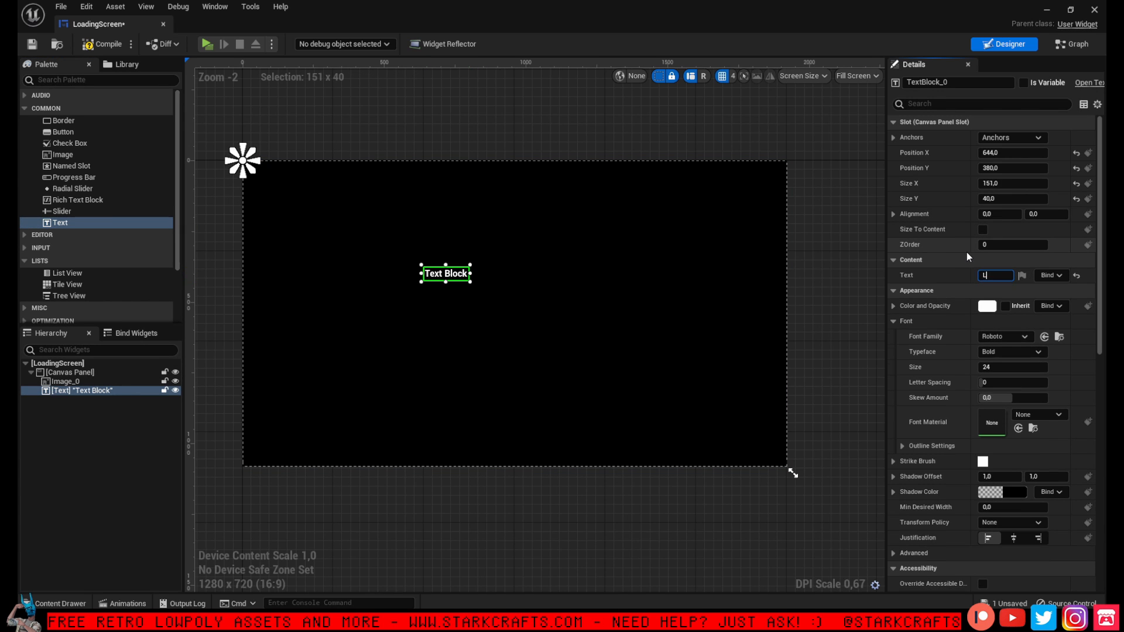
text(oading)
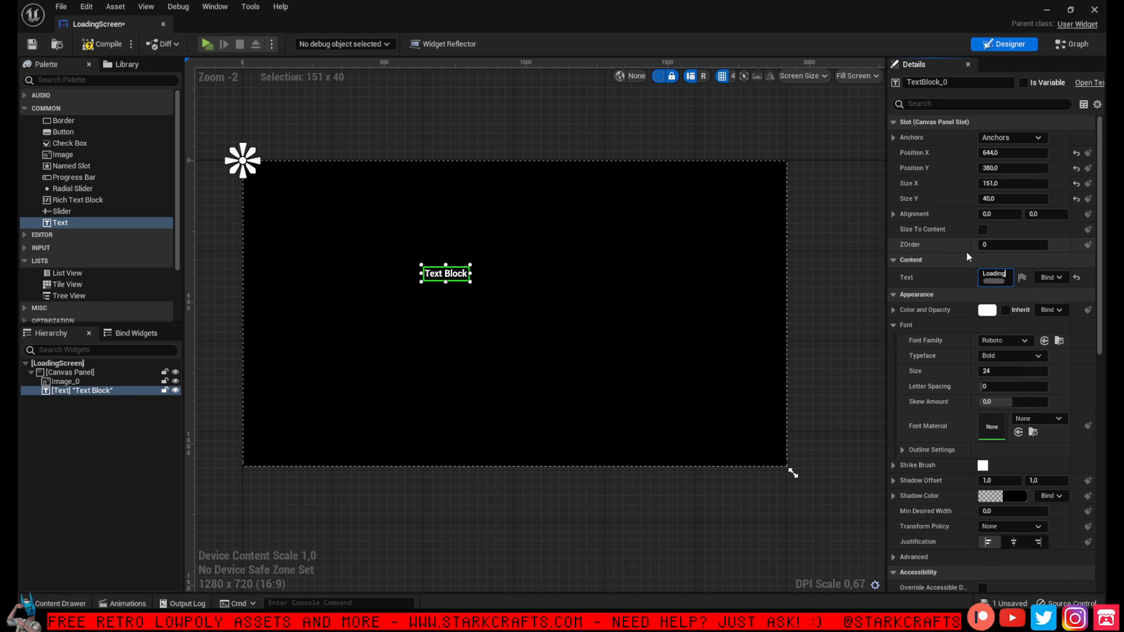
key(shift+Return)
text(NE)
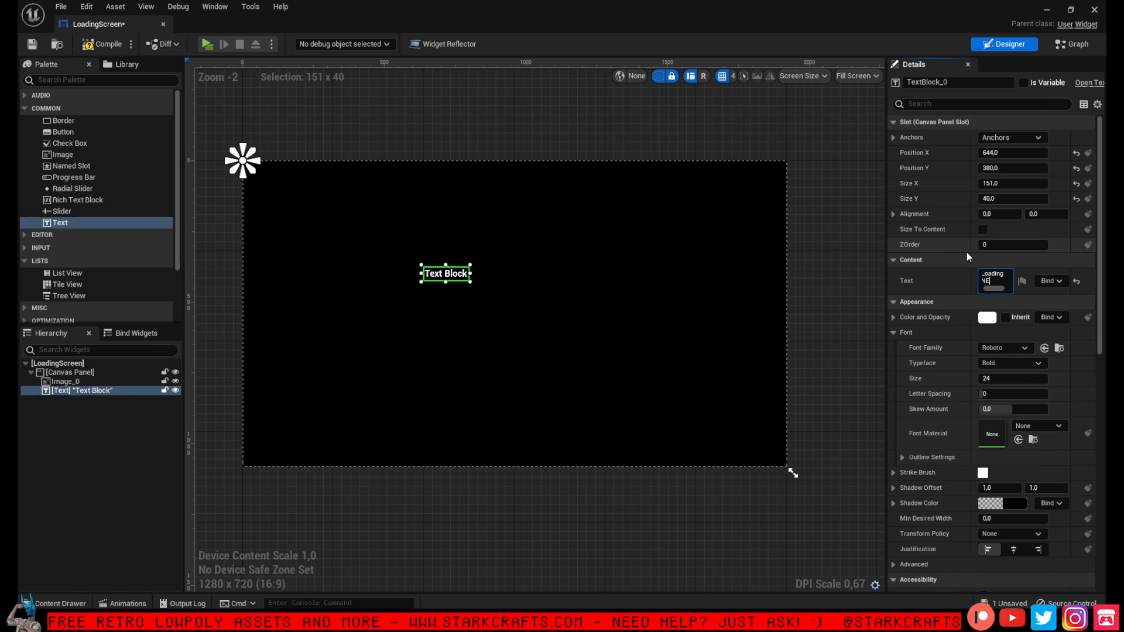
text(XT)
key(shift+Return)
text(LEVEL)
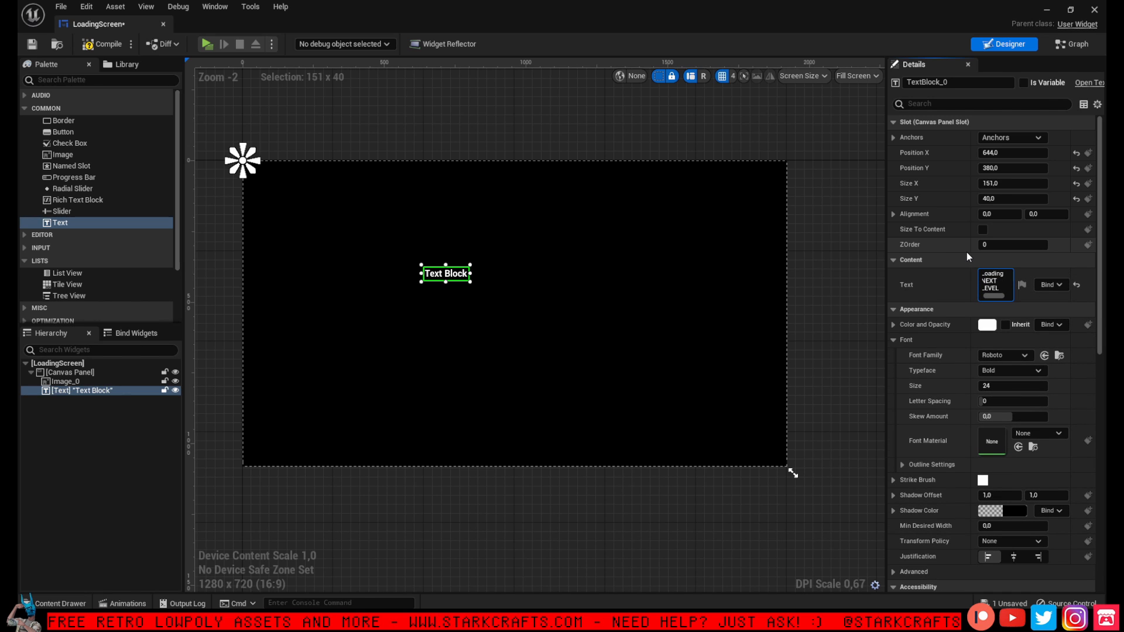
key(Return)
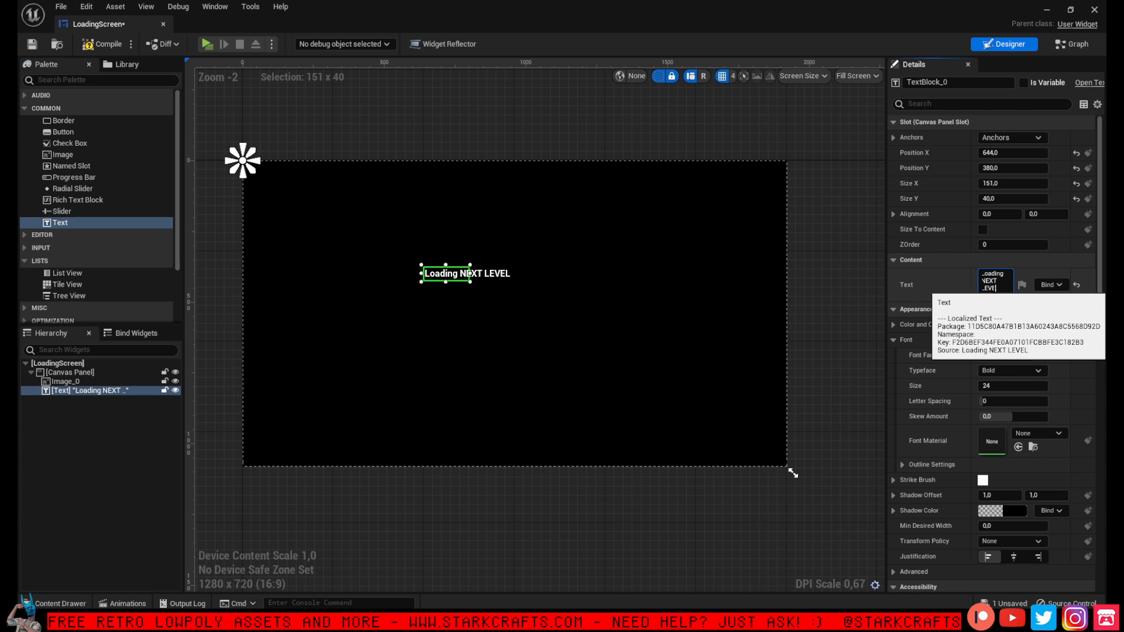
Shorten the text widget's content to "Loading"
key(BackSpace)
key(BackSpace)
key(BackSpace)
key(BackSpace)
key(BackSpace)
key(BackSpace)
key(BackSpace)
key(BackSpace)
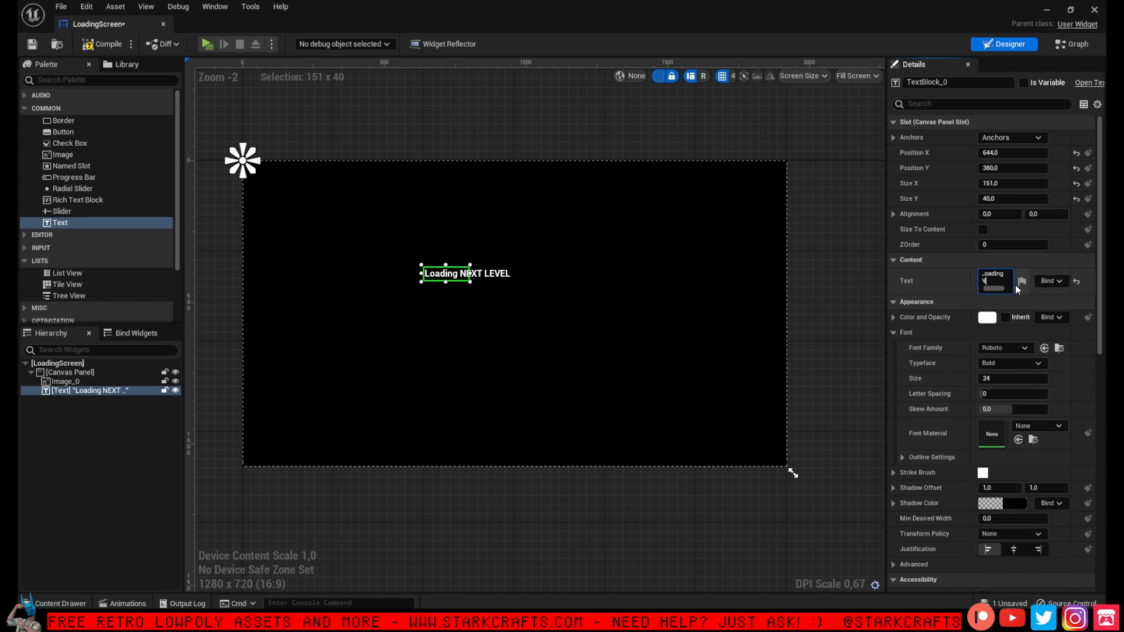
key(BackSpace)
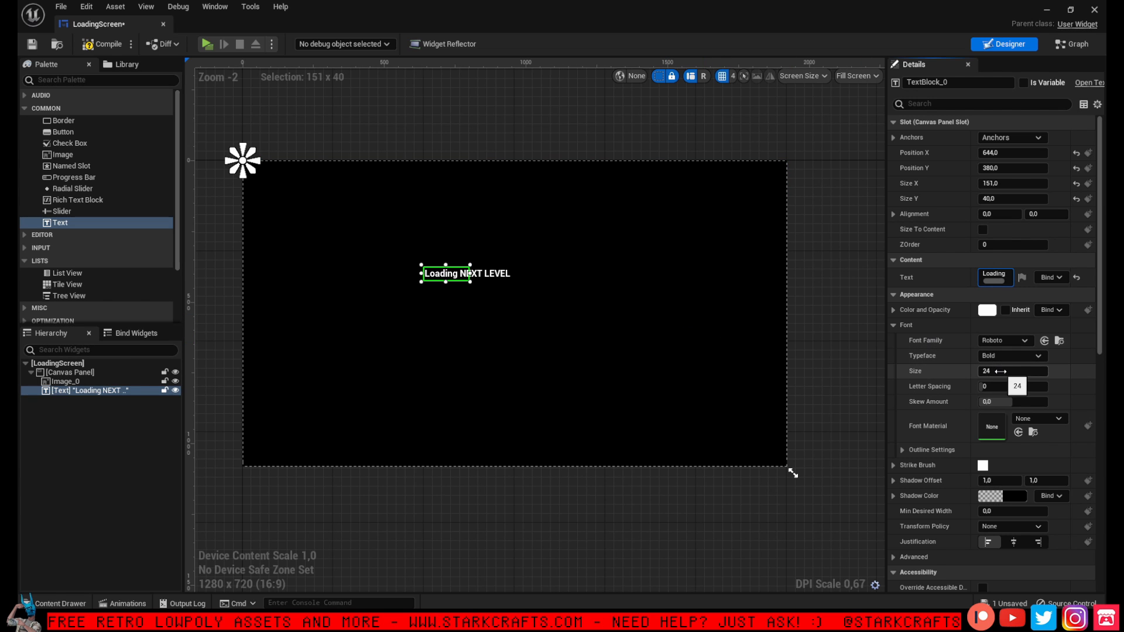
Set the Loading text's font size to 50 and move it to the canvas's lower-left corner, at about X 32, Y 980
mouse_move(1000, 371)
mouse_down()
mouse_move(1044, 371)
mouse_move(986, 371)
mouse_up()
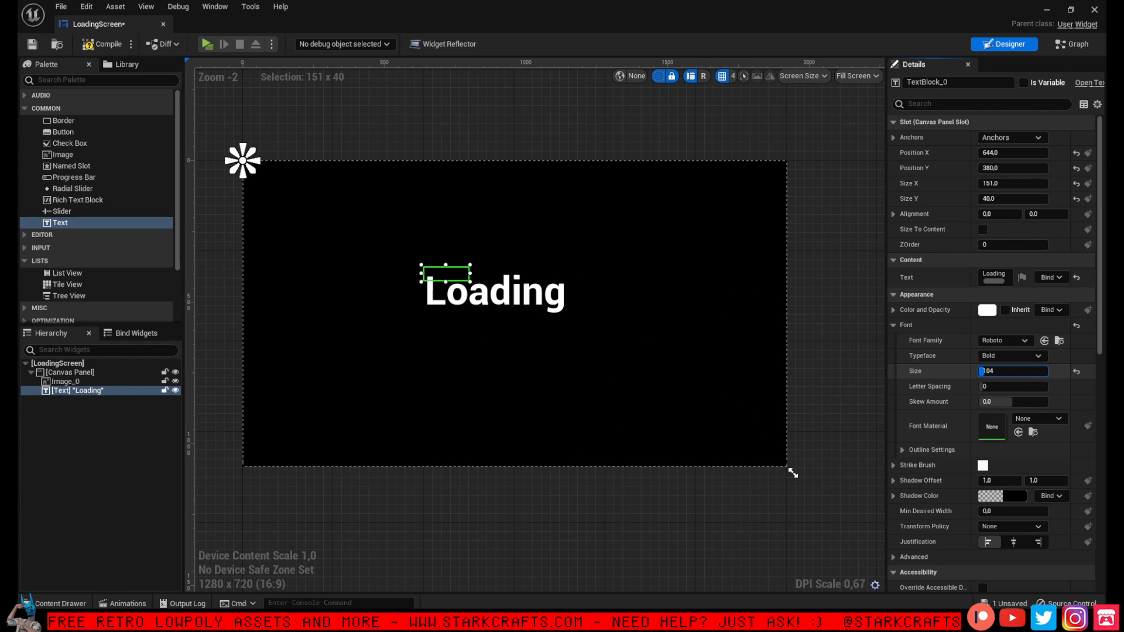
text(500)
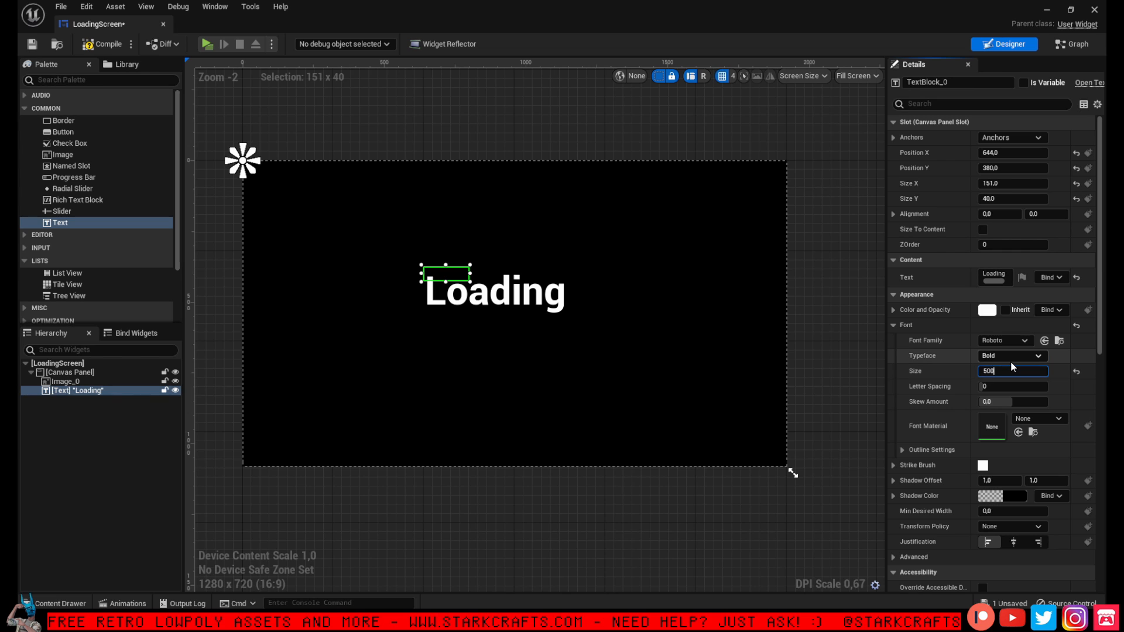
key(BackSpace)
key(Return)
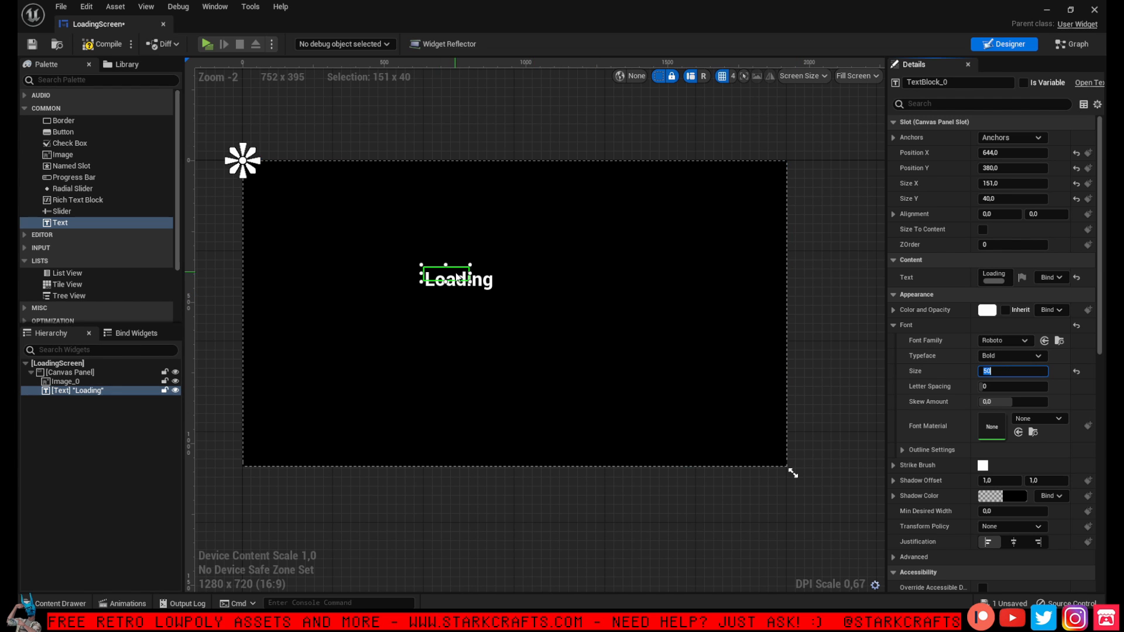
drag(449, 280, 277, 460)
click(102, 460)
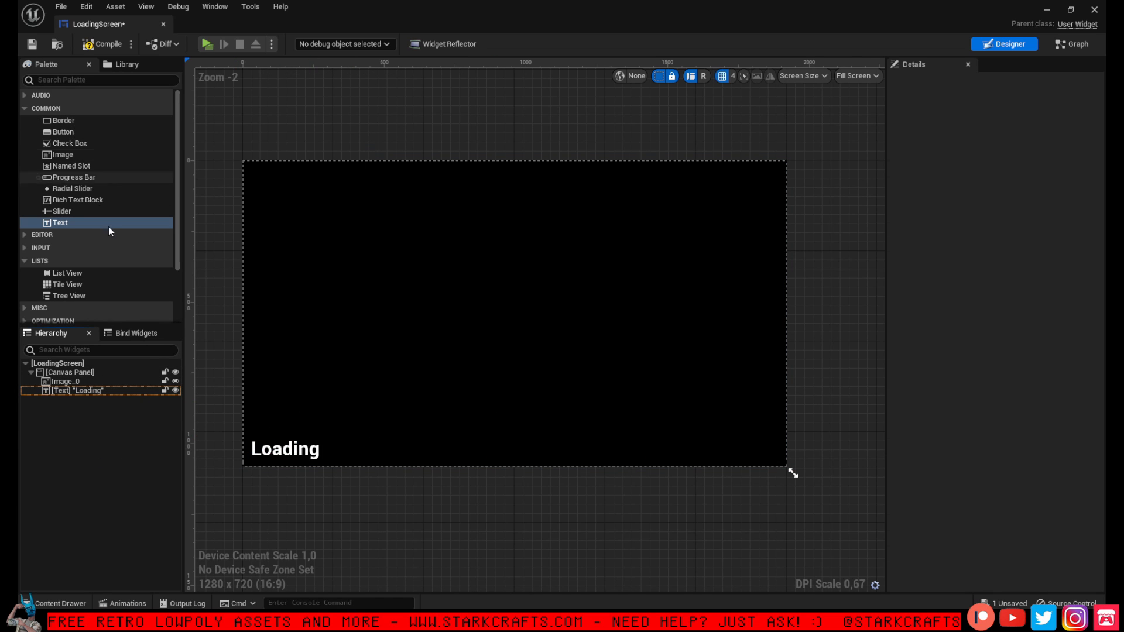
Find the Throbber among the Primitive widgets and place one on the canvas at about X 472, Y 432
scroll(110, 243, down, 1)
scroll(110, 243, down, 3)
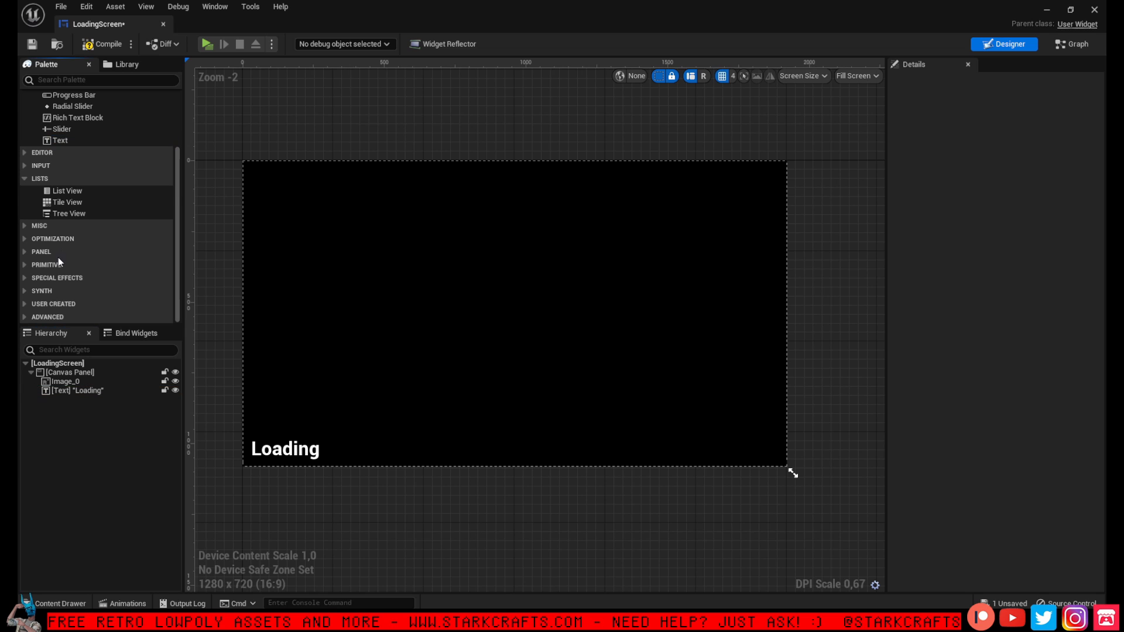
click(55, 303)
scroll(58, 293, down, 5)
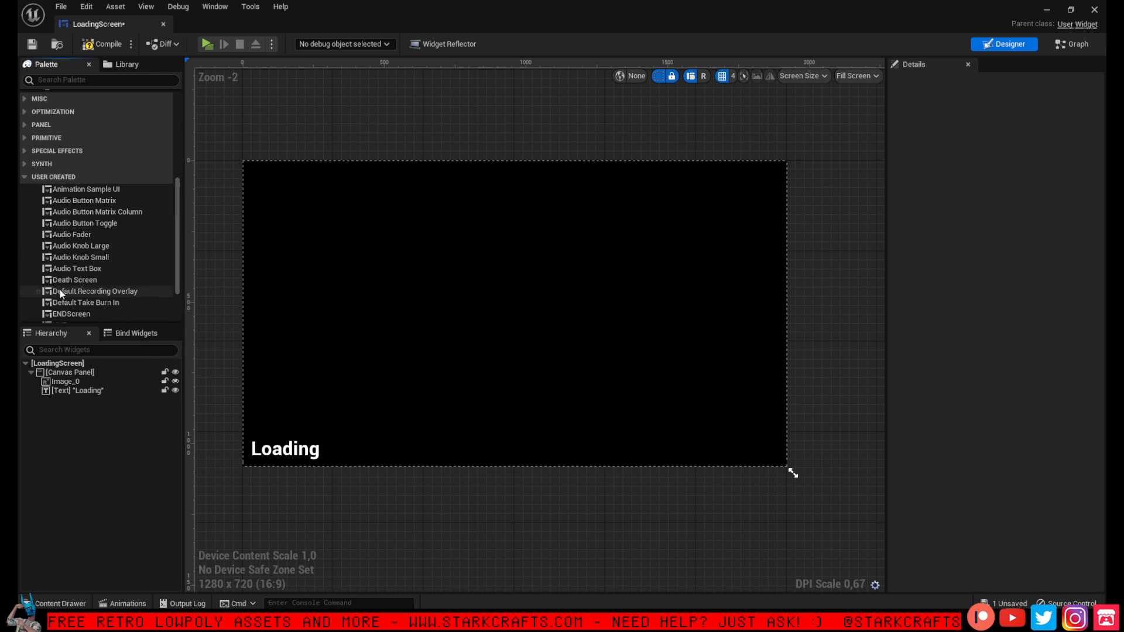
click(35, 178)
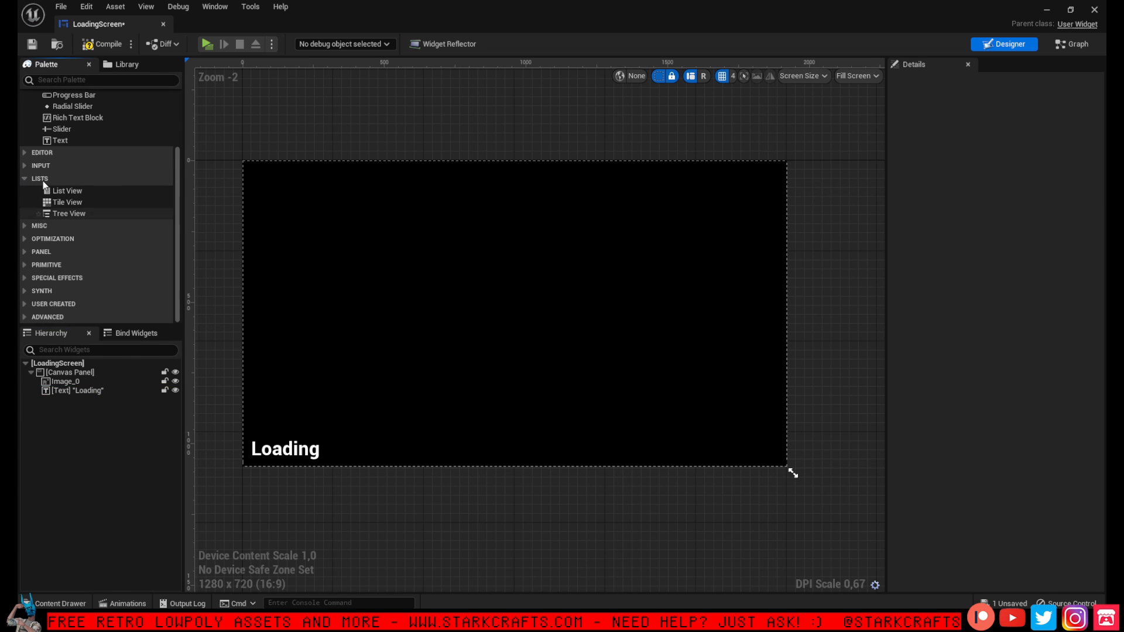
click(26, 291)
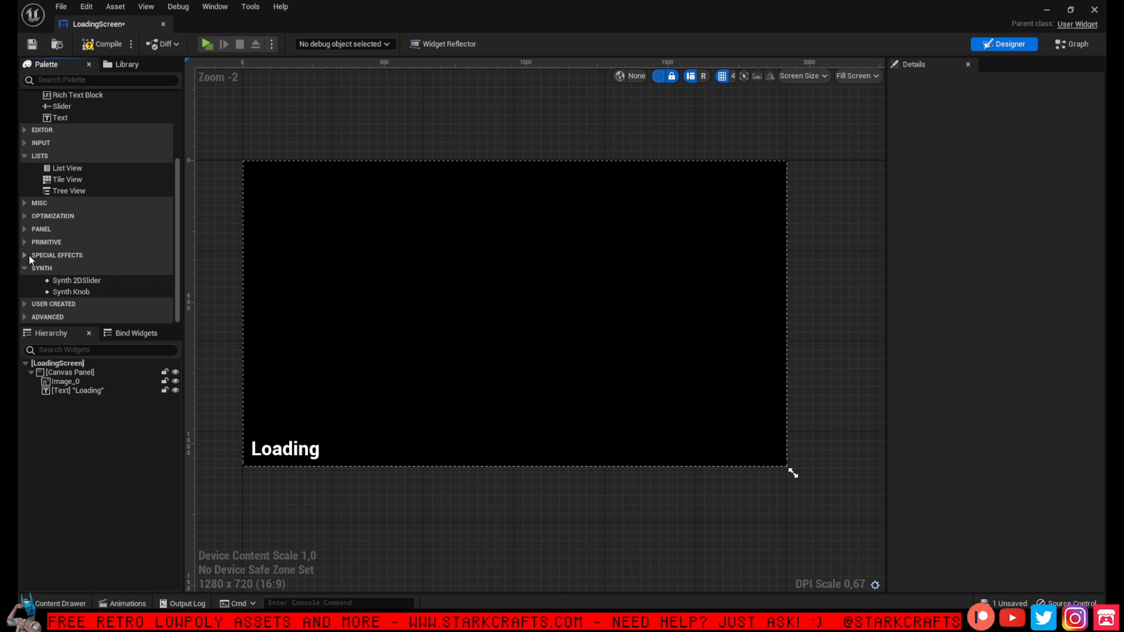
click(29, 255)
click(27, 242)
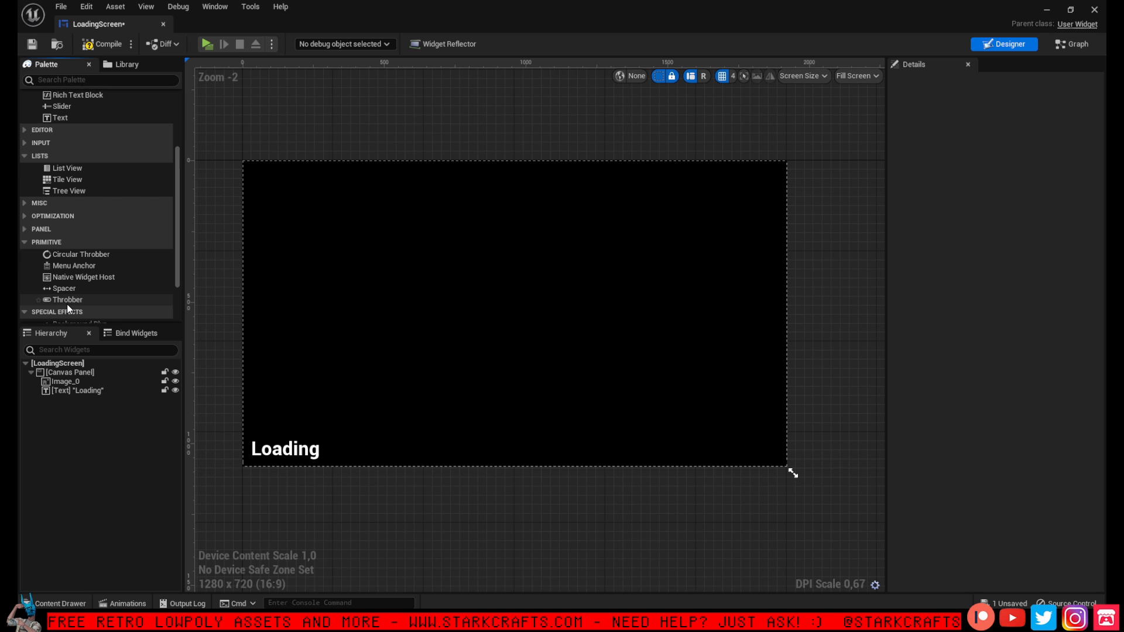
drag(67, 304, 377, 282)
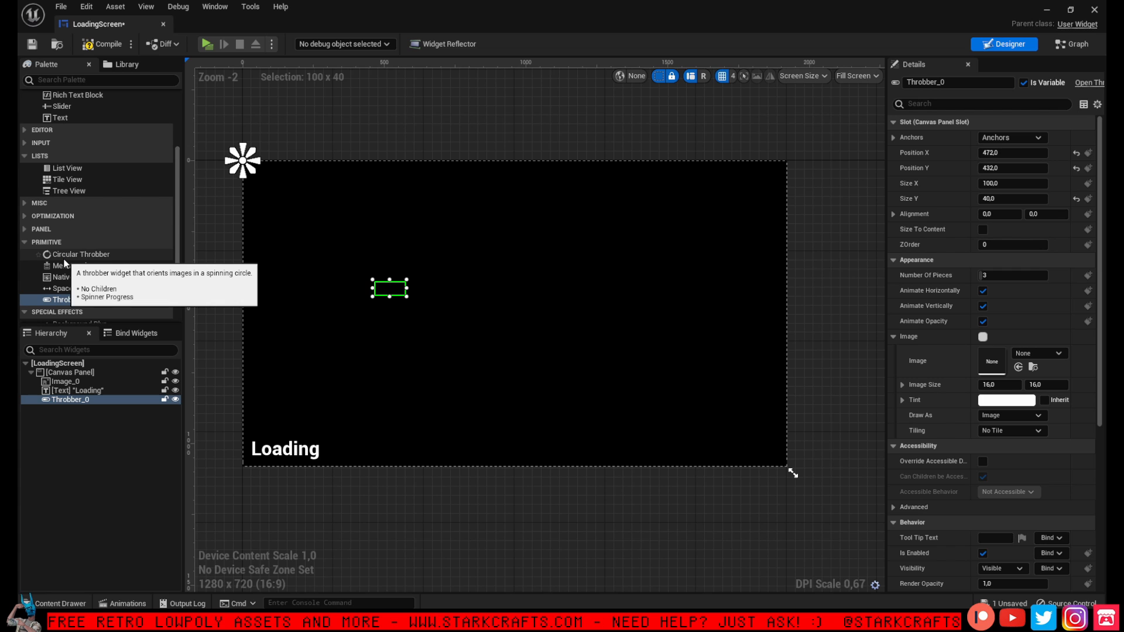
drag(64, 256, 449, 329)
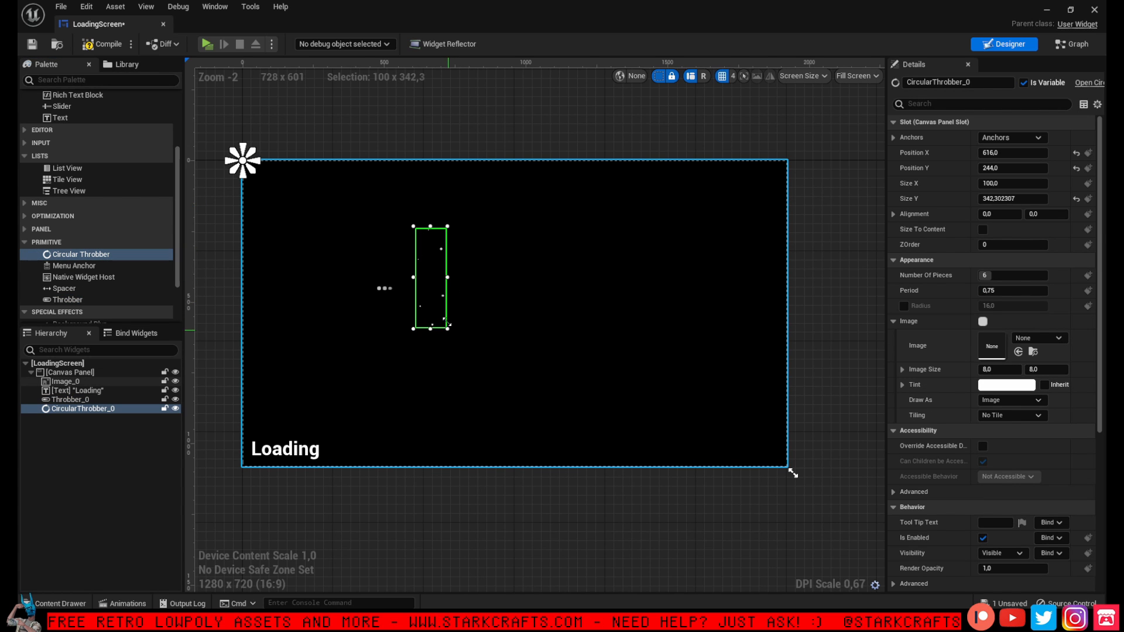
drag(448, 277, 522, 277)
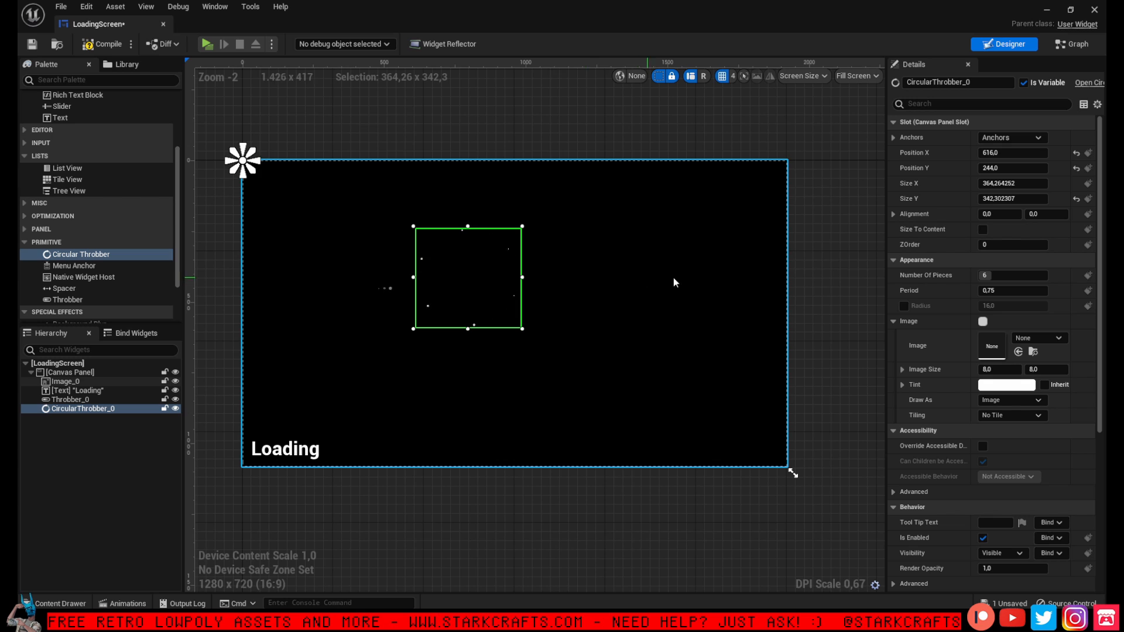
mouse_move(1003, 280)
mouse_down()
mouse_move(1015, 278)
mouse_move(991, 275)
mouse_move(1007, 291)
mouse_up()
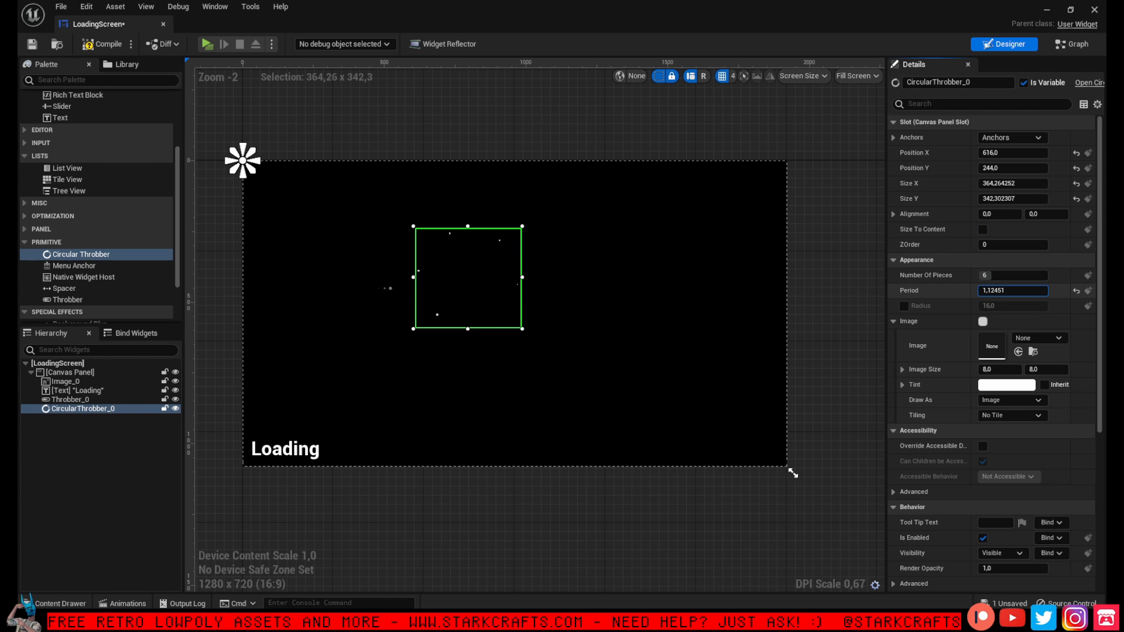
click(1076, 291)
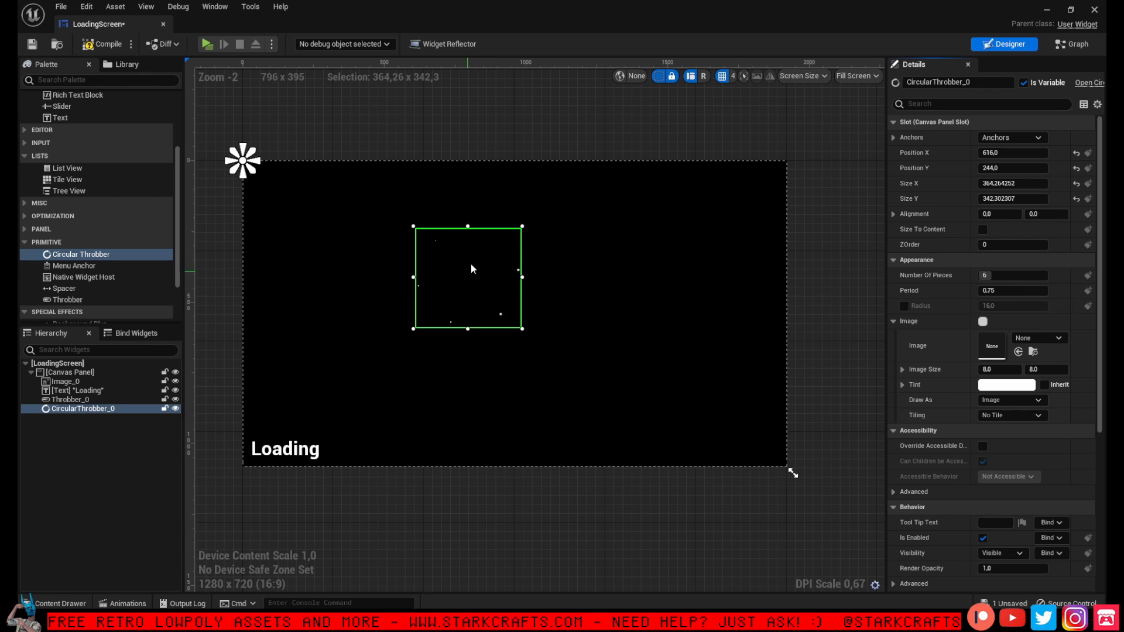
drag(506, 244, 522, 251)
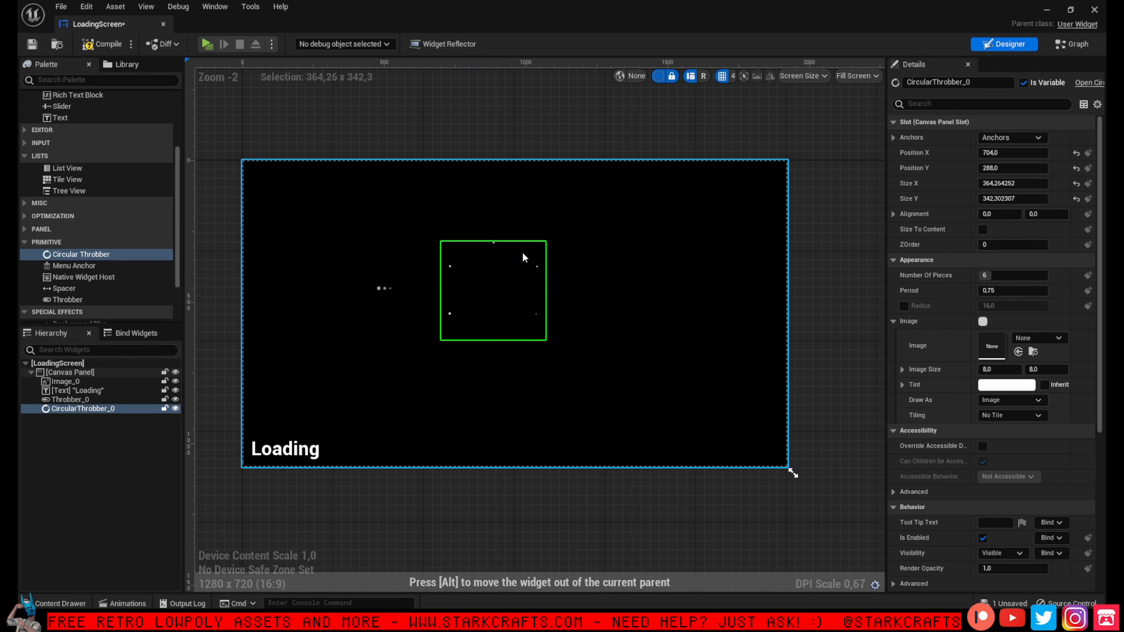
key(Delete)
Move the throbber directly beside the end of the Loading text, at about X 292, Y 1008
drag(387, 292, 338, 456)
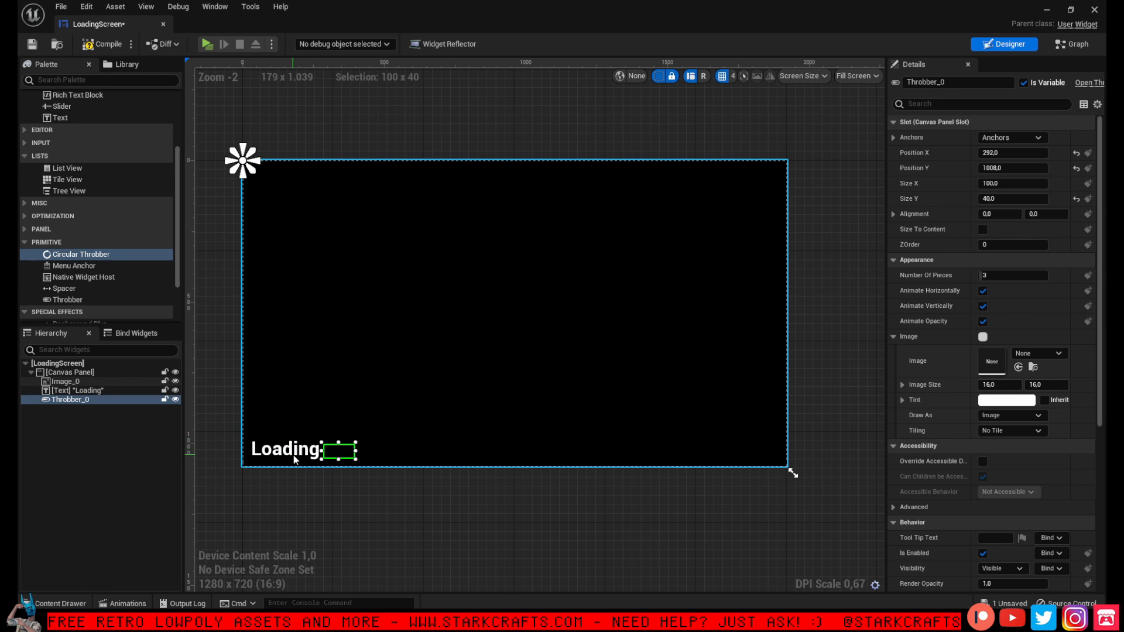
Change the Loading text's color to magenta, about hex sRGB EE00FF
click(266, 442)
click(292, 447)
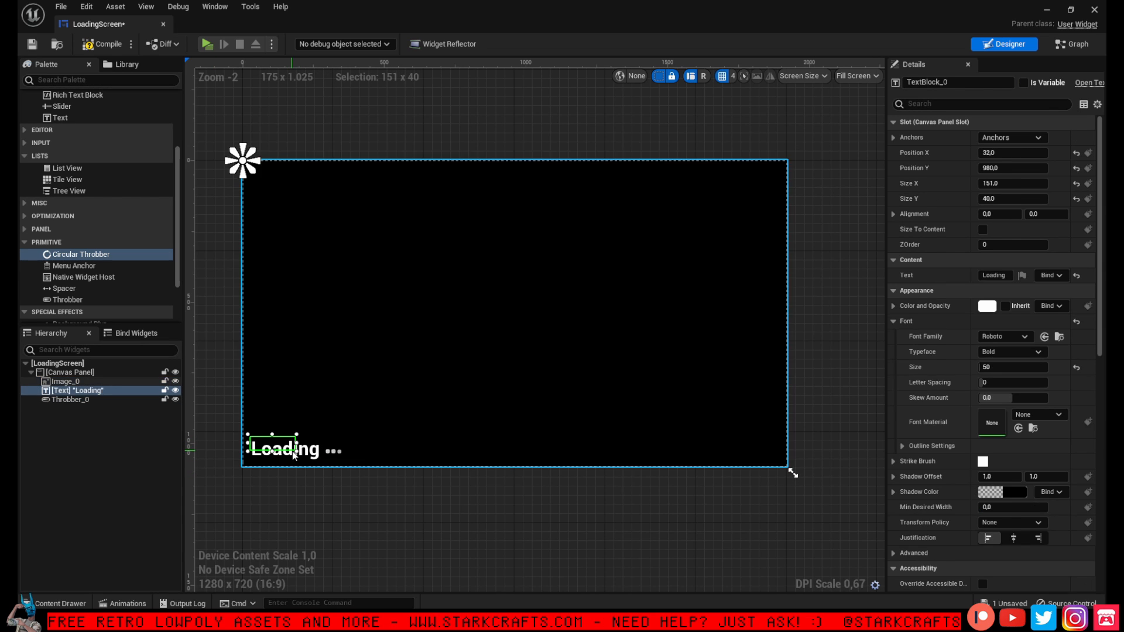
click(292, 451)
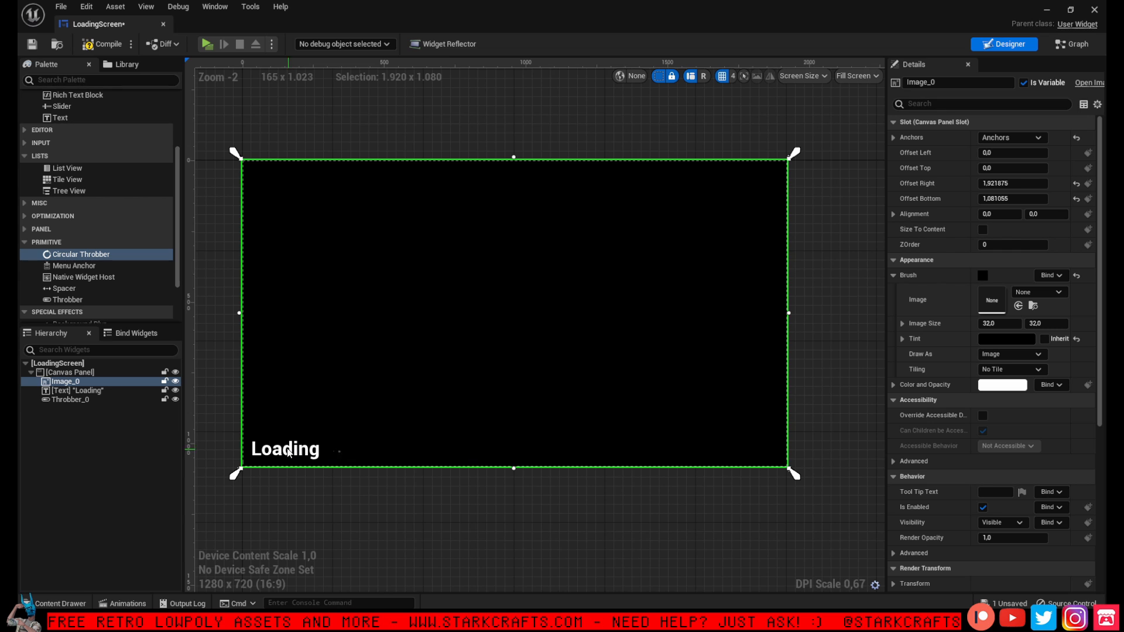
click(288, 449)
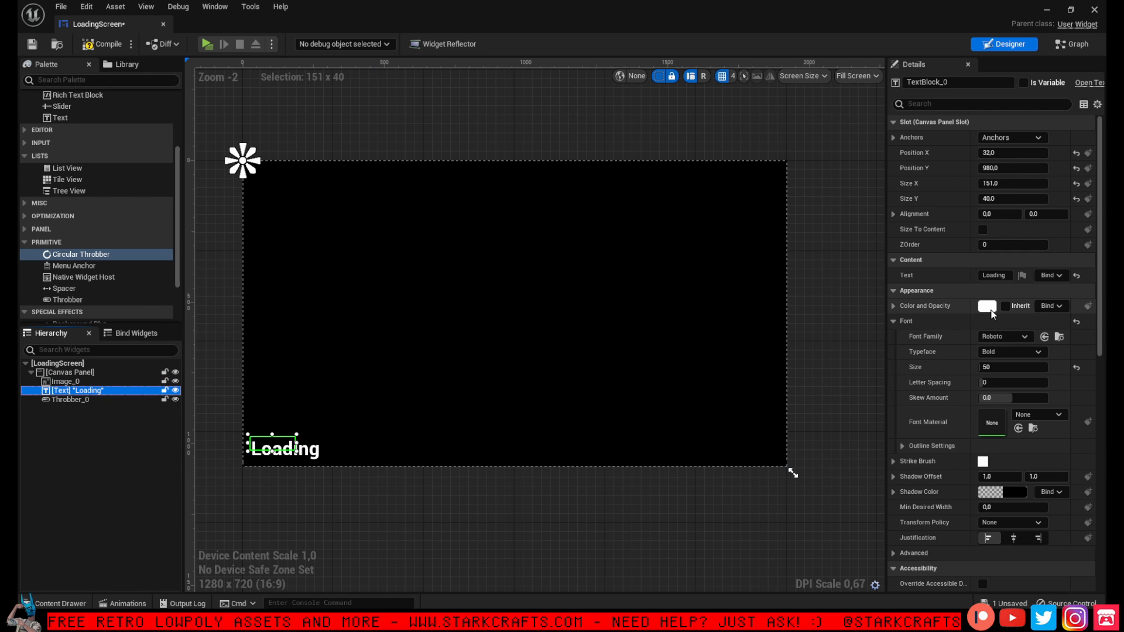
click(987, 306)
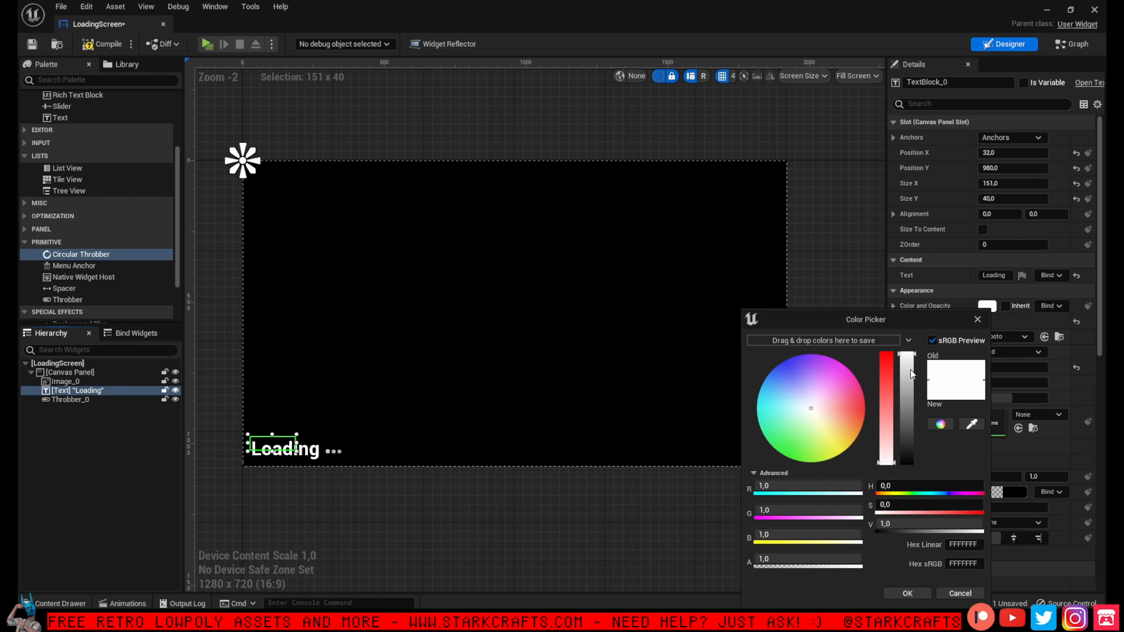
drag(889, 377, 888, 289)
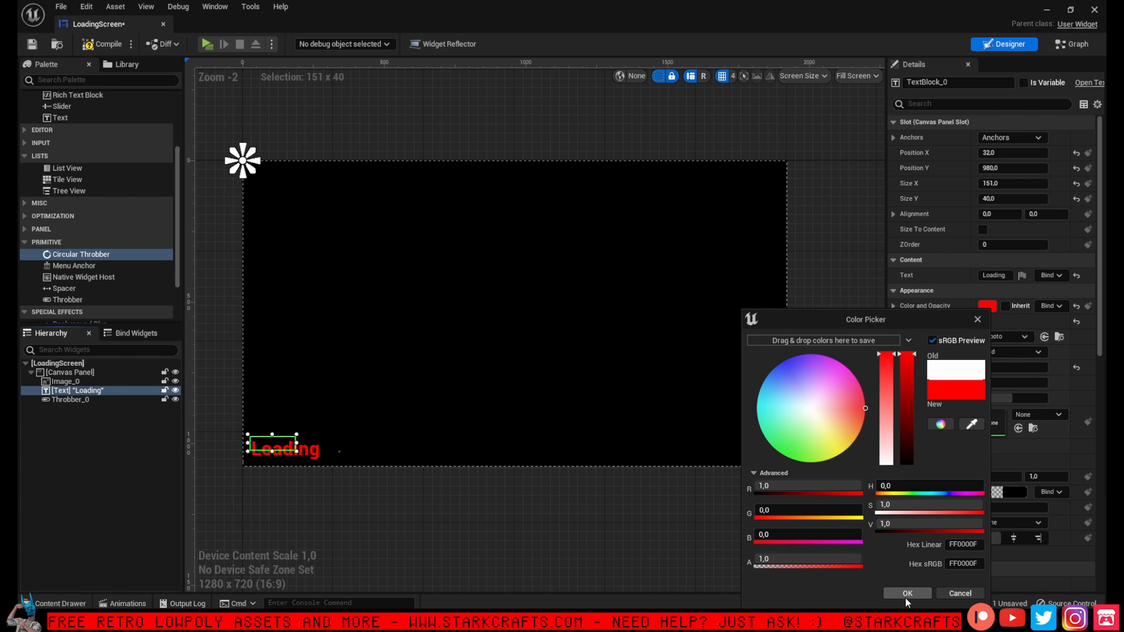
drag(814, 440, 835, 262)
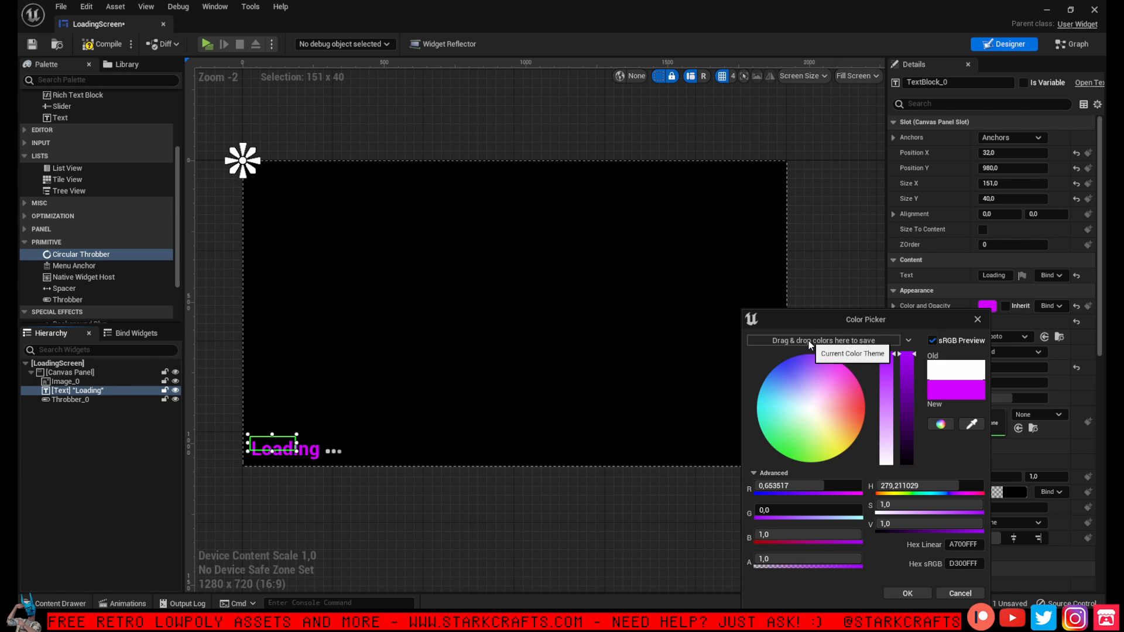
drag(811, 354, 825, 338)
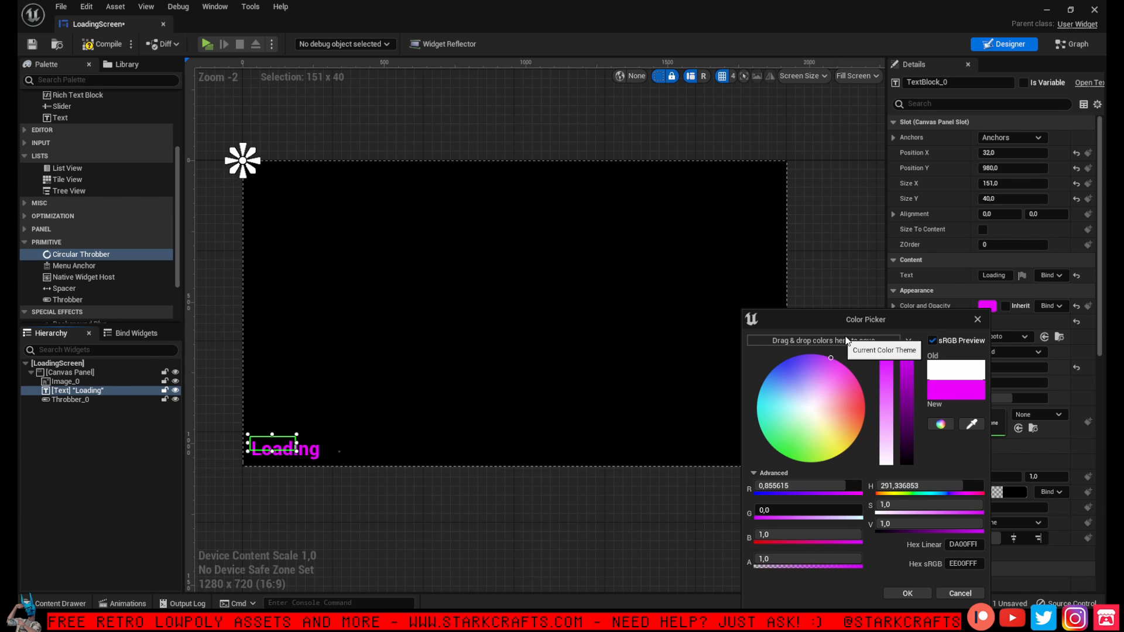
click(907, 593)
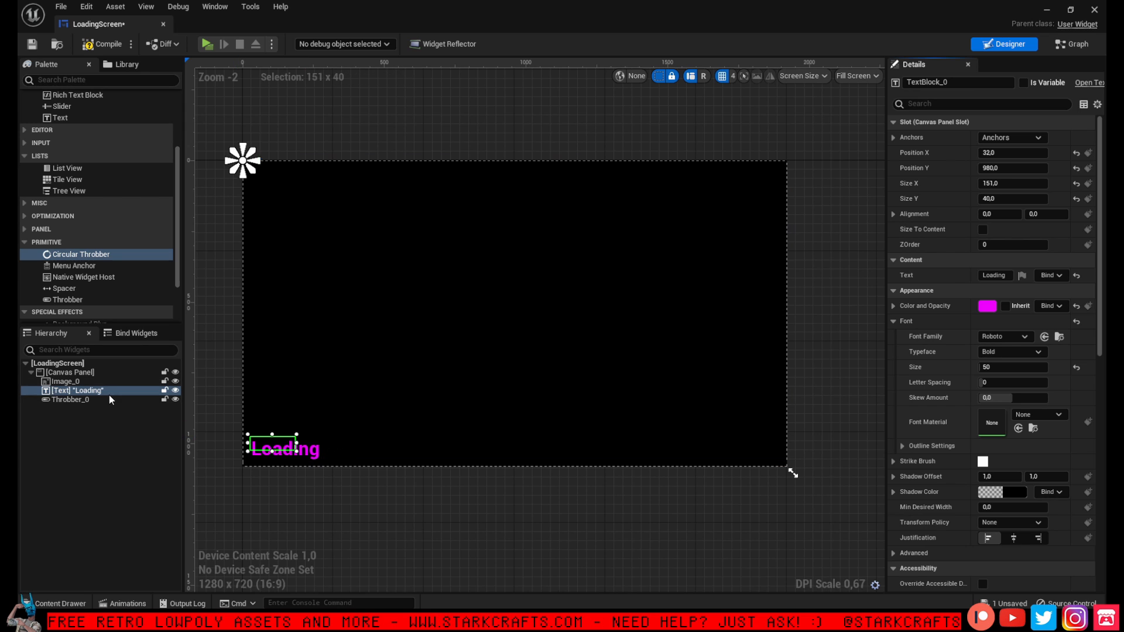
Tint the throbber's image magenta to match the Loading text and compile the widget
click(70, 399)
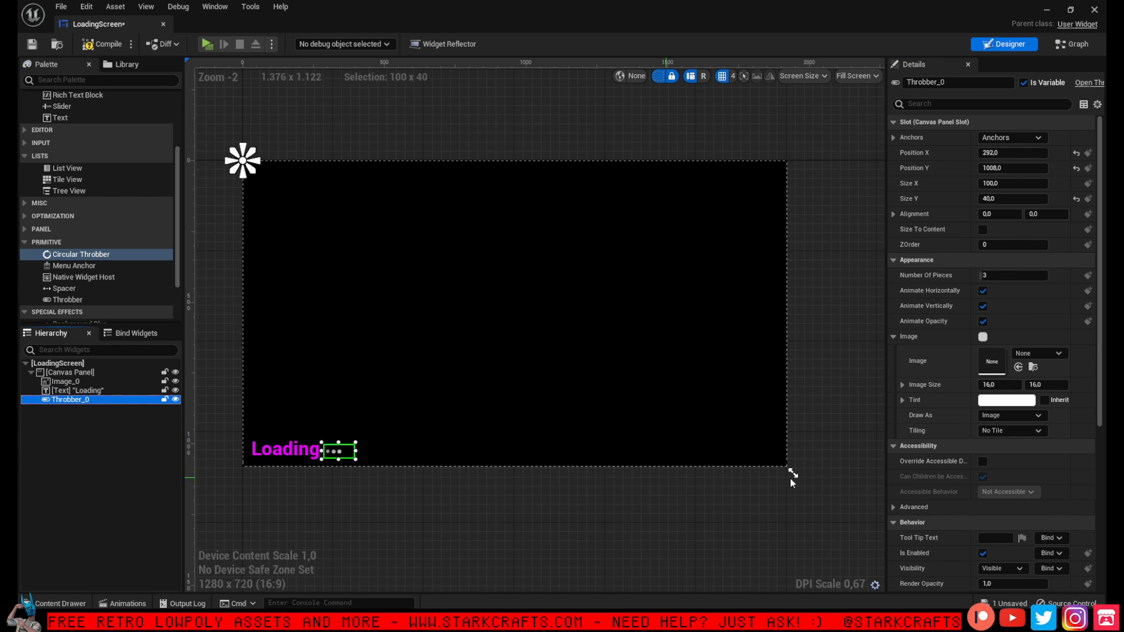
click(995, 400)
click(968, 424)
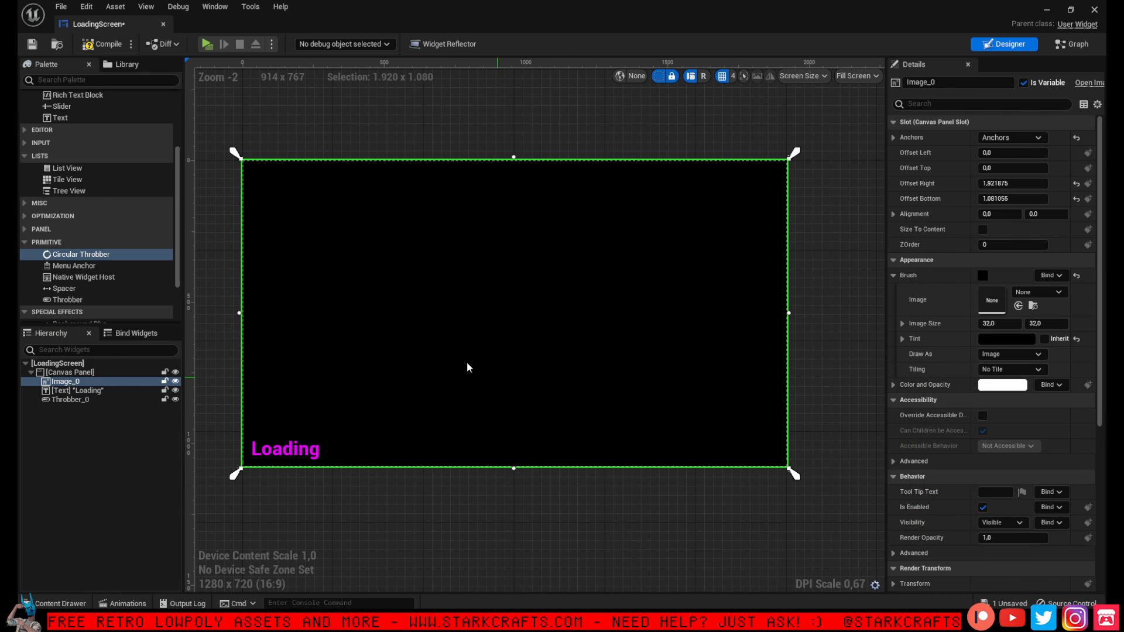
click(105, 45)
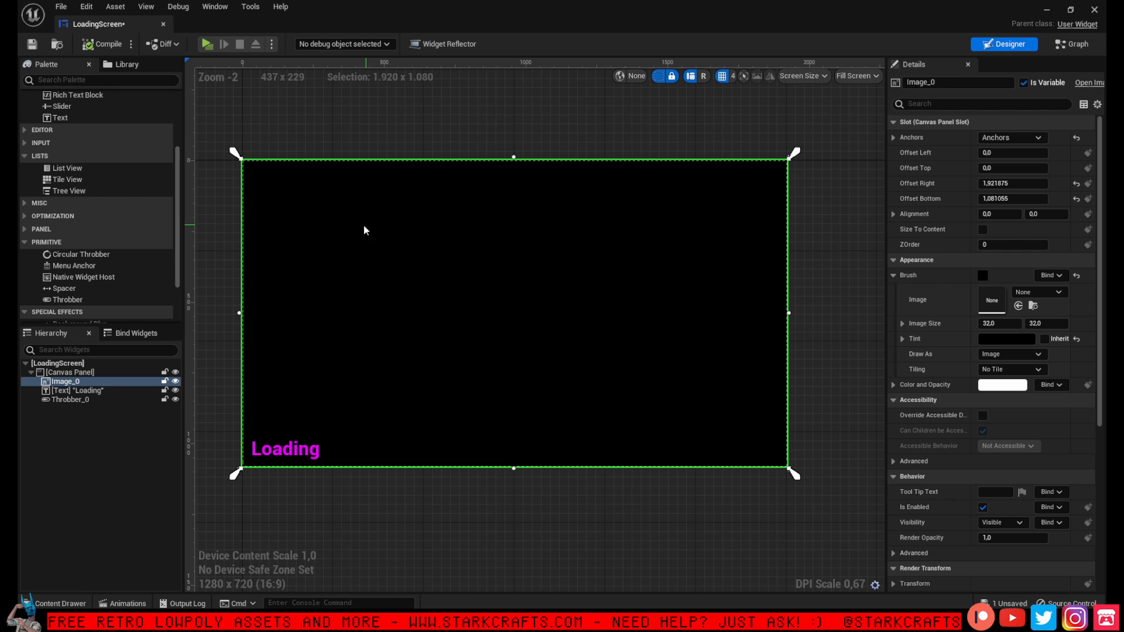
Collapse all expanded widget categories in the palette
click(24, 239)
click(25, 253)
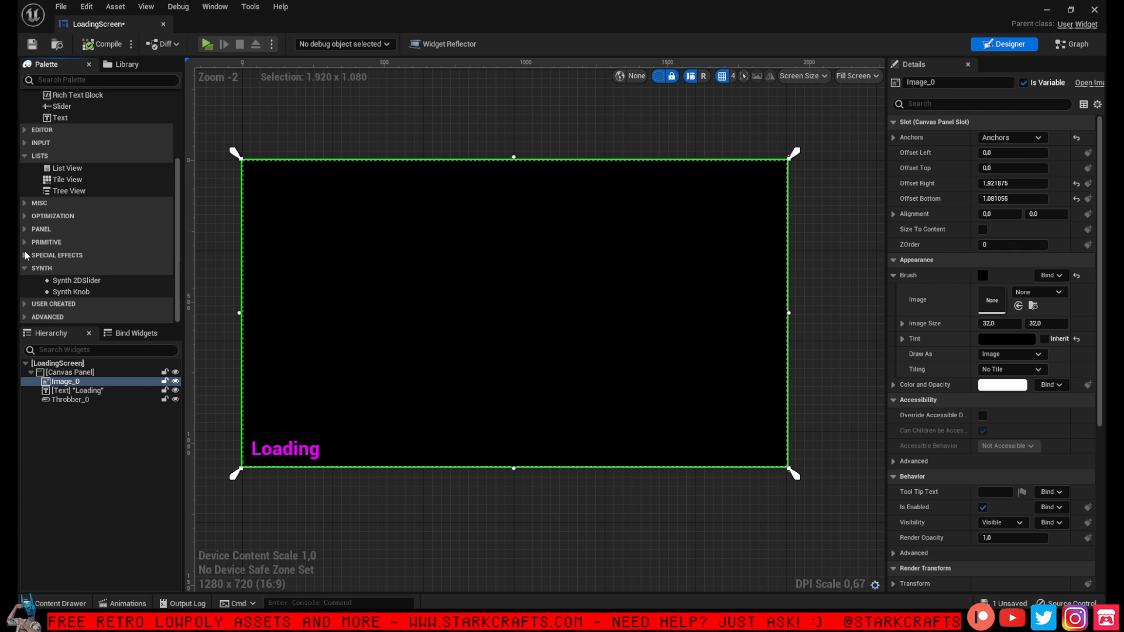
click(25, 272)
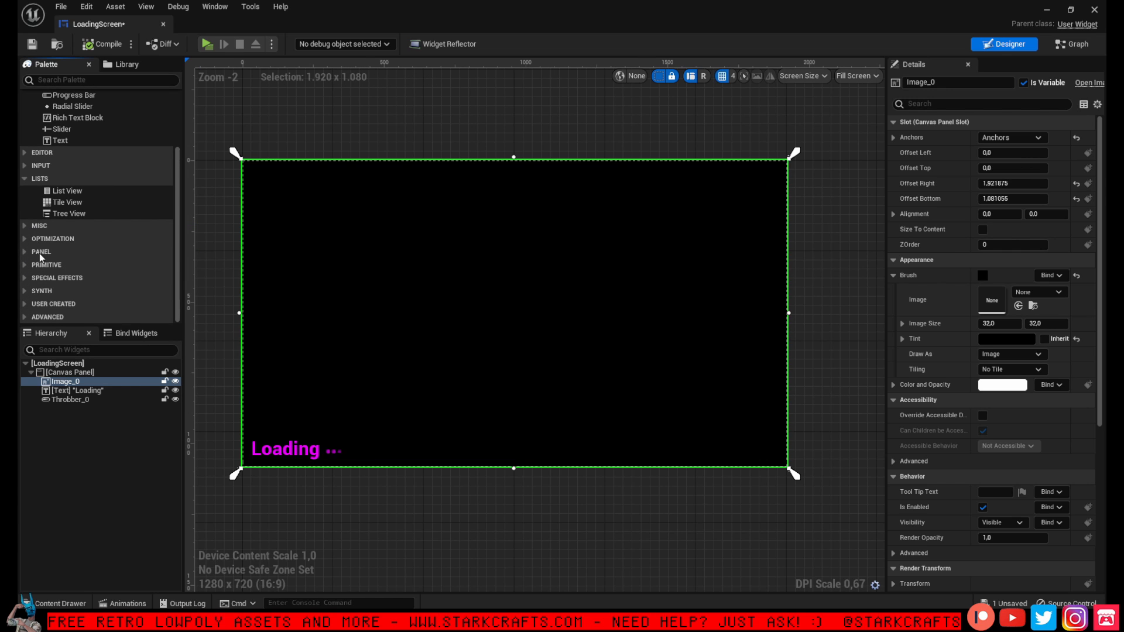
click(29, 179)
scroll(31, 181, up, 2)
scroll(31, 180, up, 1)
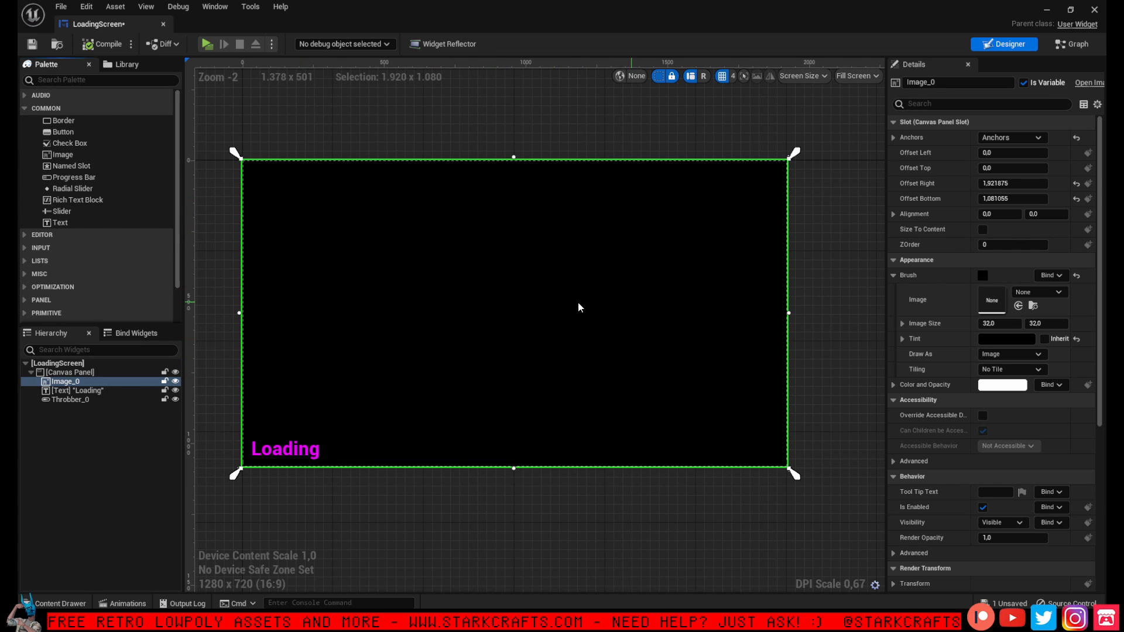
click(24, 109)
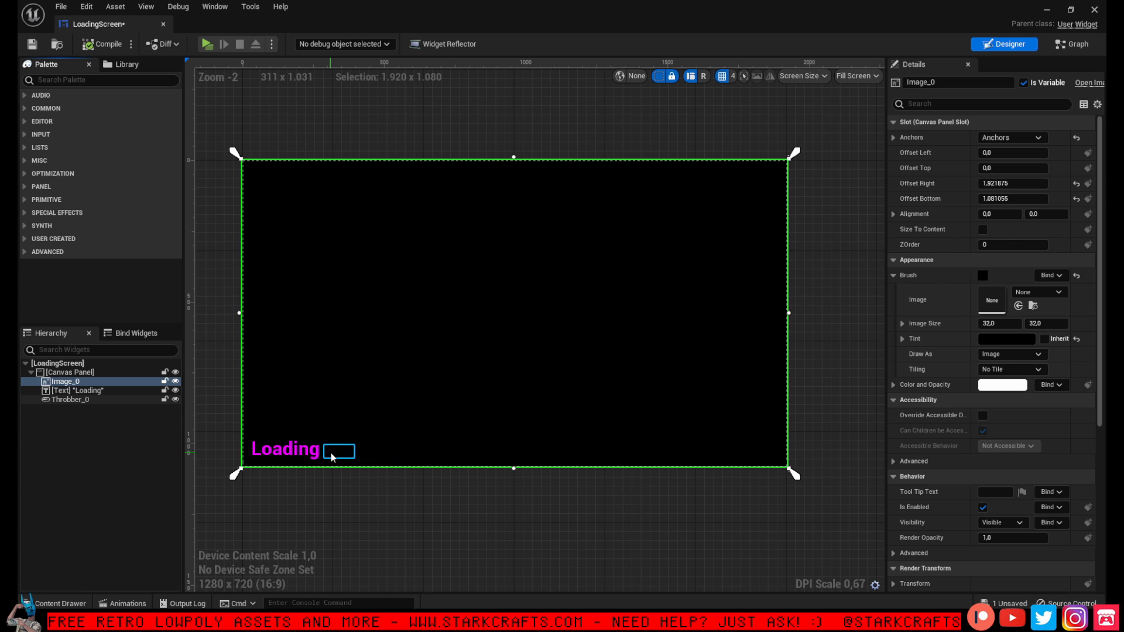
Move the throbber to the canvas's lower-right corner, at about X 1792, Y 1016, and deselect it
mouse_move(331, 457)
mouse_down()
mouse_move(554, 431)
mouse_move(772, 460)
mouse_move(757, 461)
mouse_up()
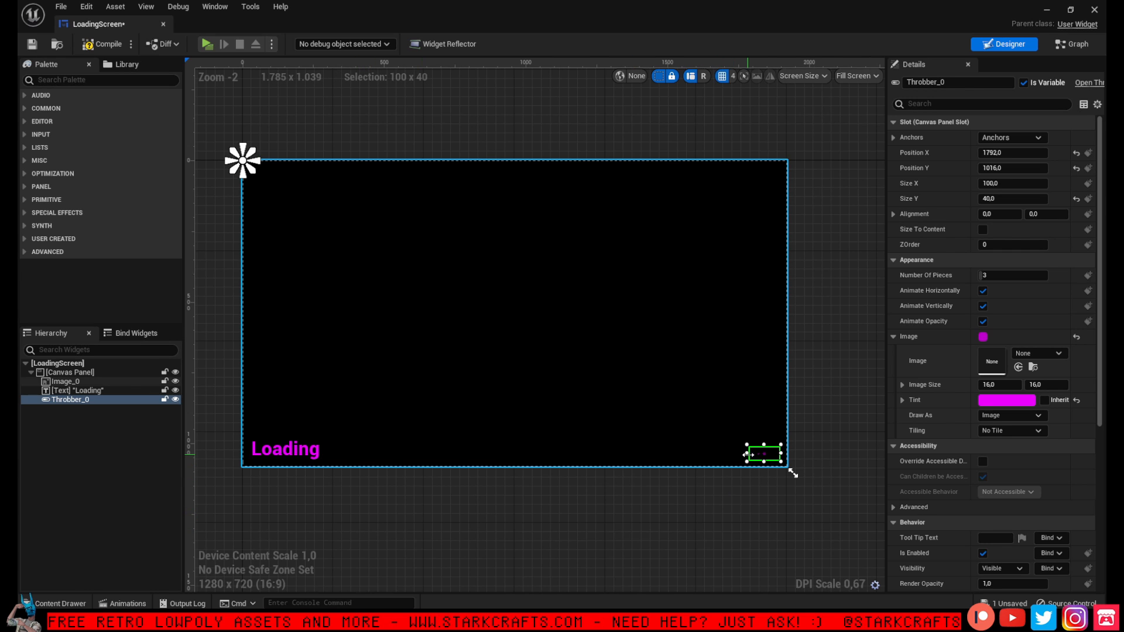
click(102, 484)
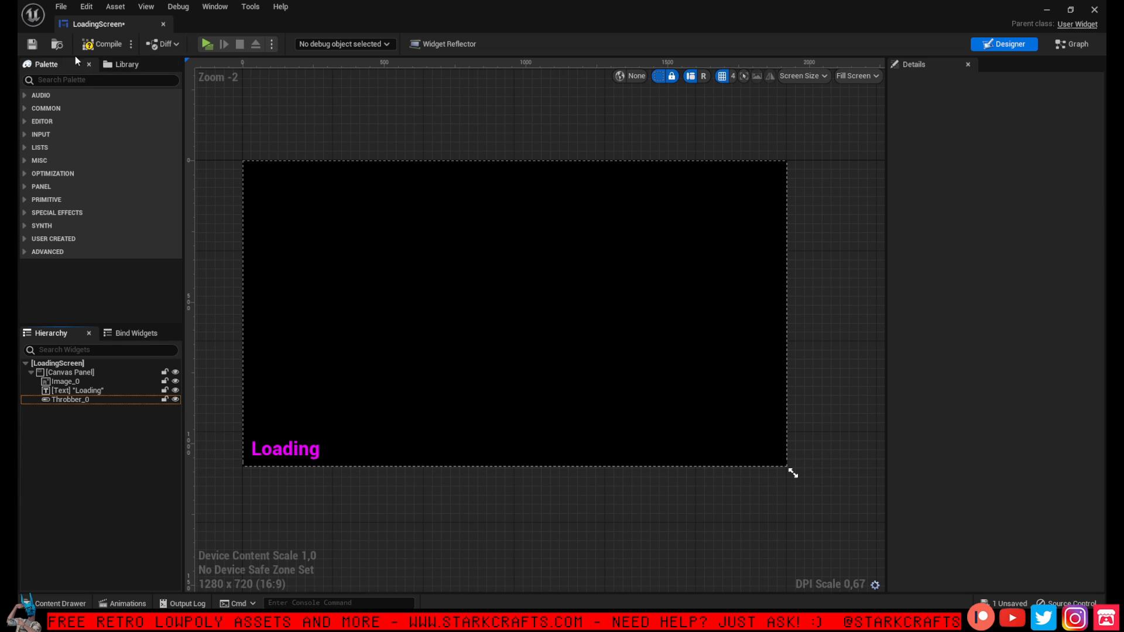
Compile and save the LoadingScreen widget and close its editor
click(106, 44)
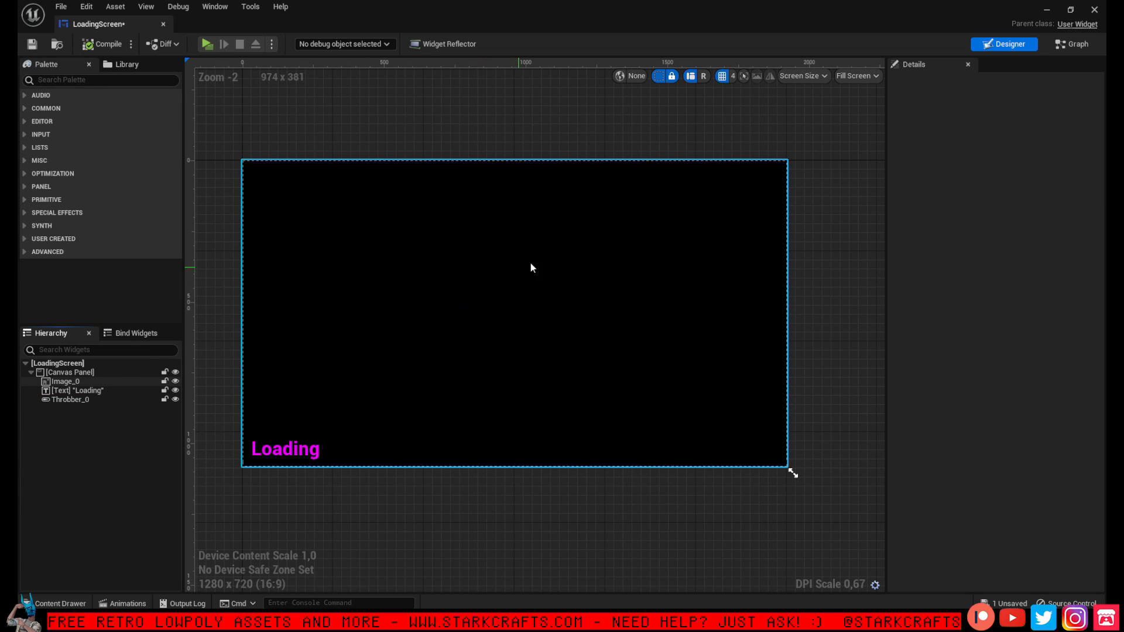
click(36, 44)
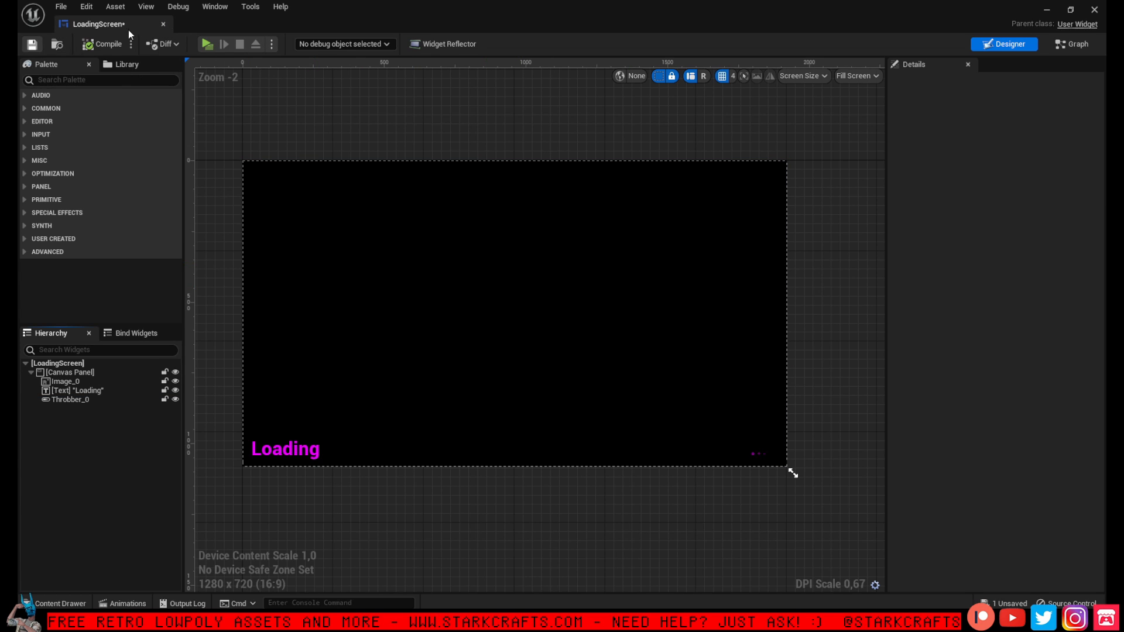
click(164, 27)
click(474, 496)
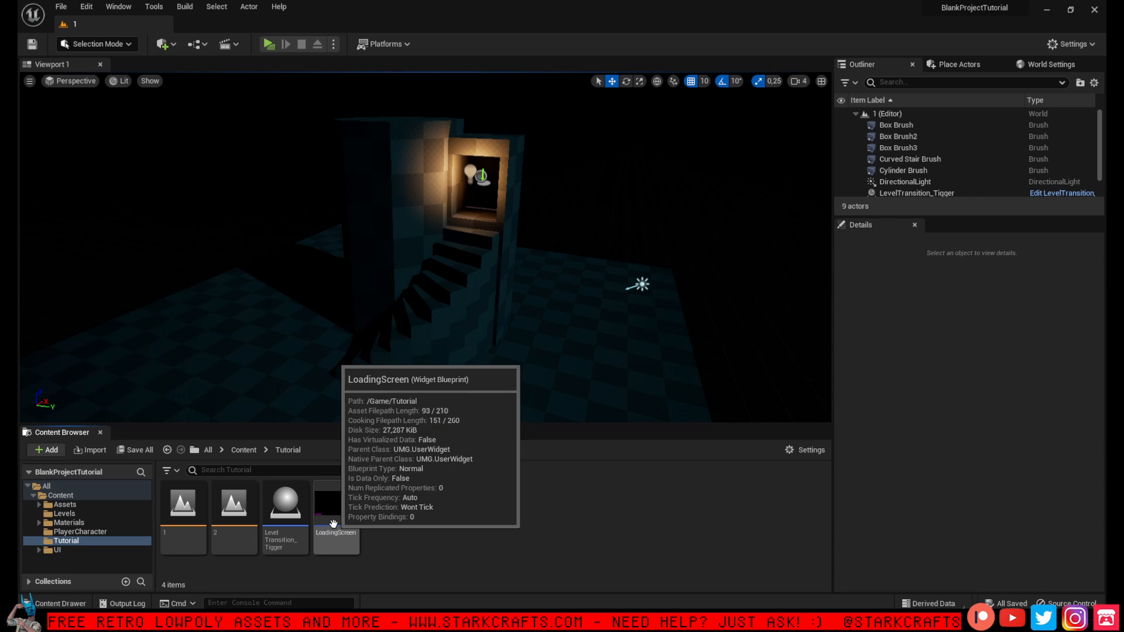
Open the LevelTransition_Tigger blueprint and widen the gap between the Branch and Open Level nodes in its event graph
double_click(298, 506)
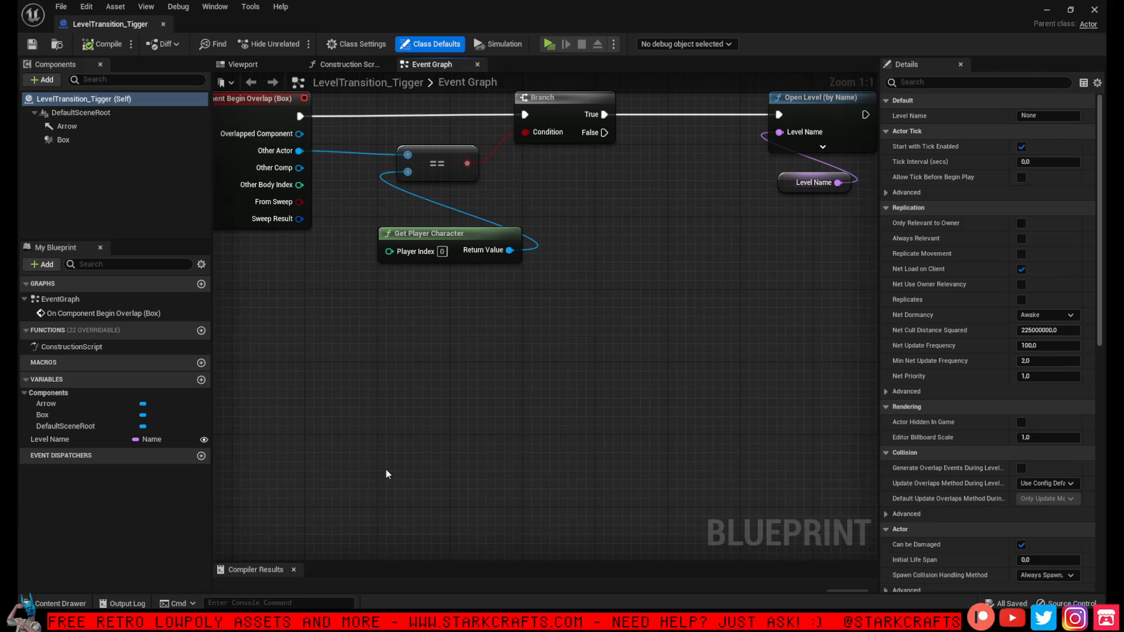
right_drag(467, 287, 353, 375)
scroll(612, 319, down, 3)
right_drag(613, 319, 514, 239)
drag(665, 269, 663, 149)
right_drag(547, 234, 669, 302)
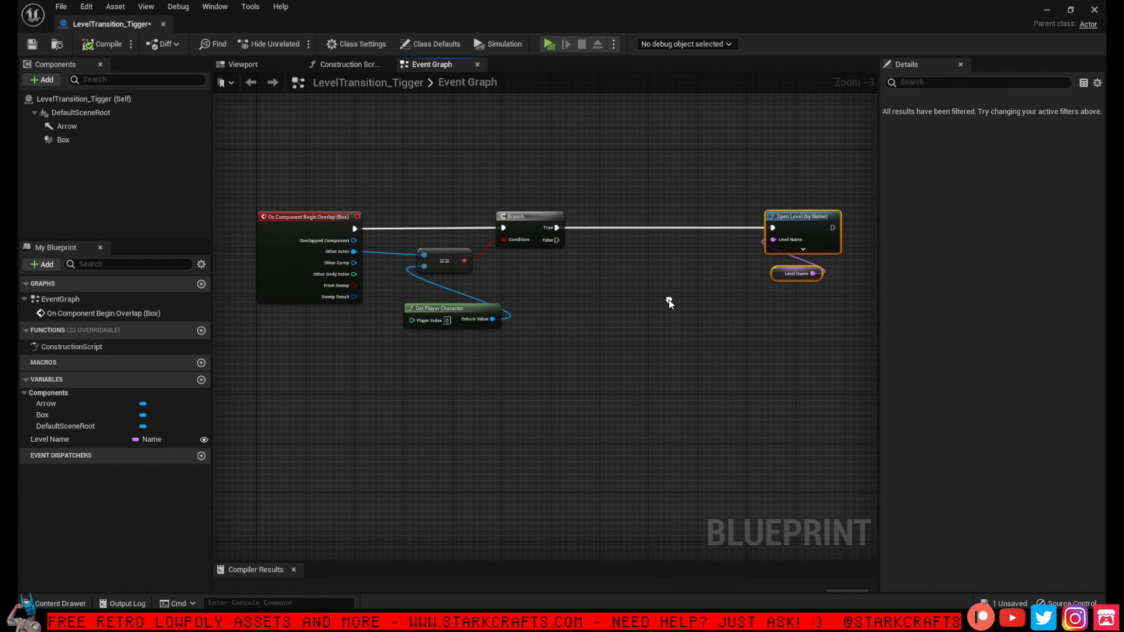
drag(555, 379, 265, 226)
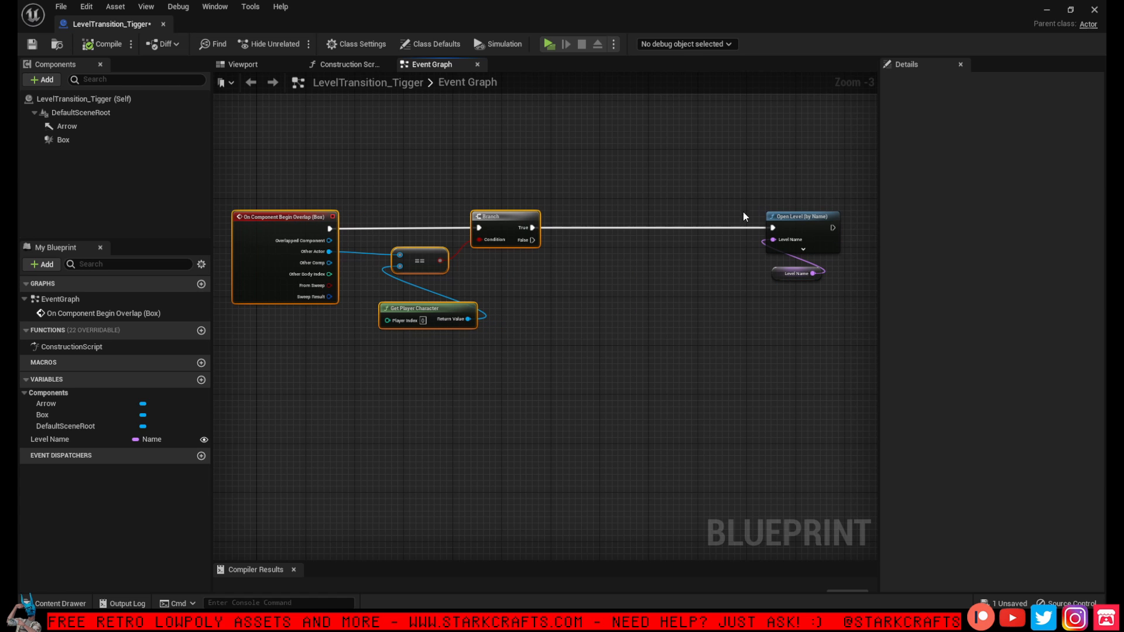
Insert a Create Widget node between the Branch's True output and Open Level, aligned with the execution line
right_drag(593, 184, 540, 205)
scroll(466, 194, up, 1)
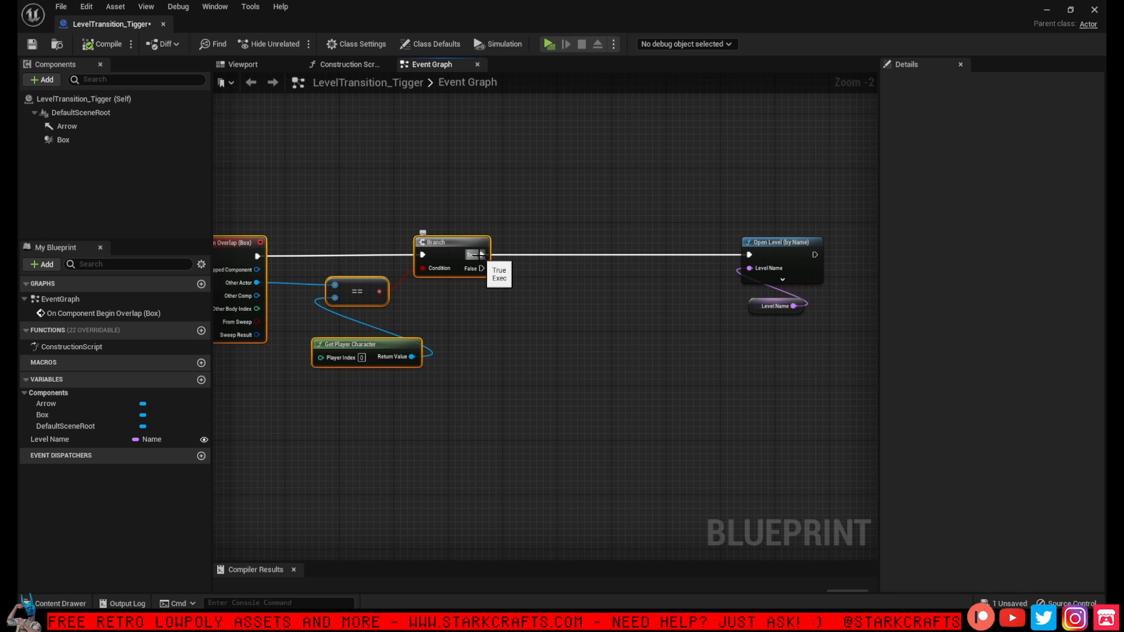
drag(480, 255, 582, 207)
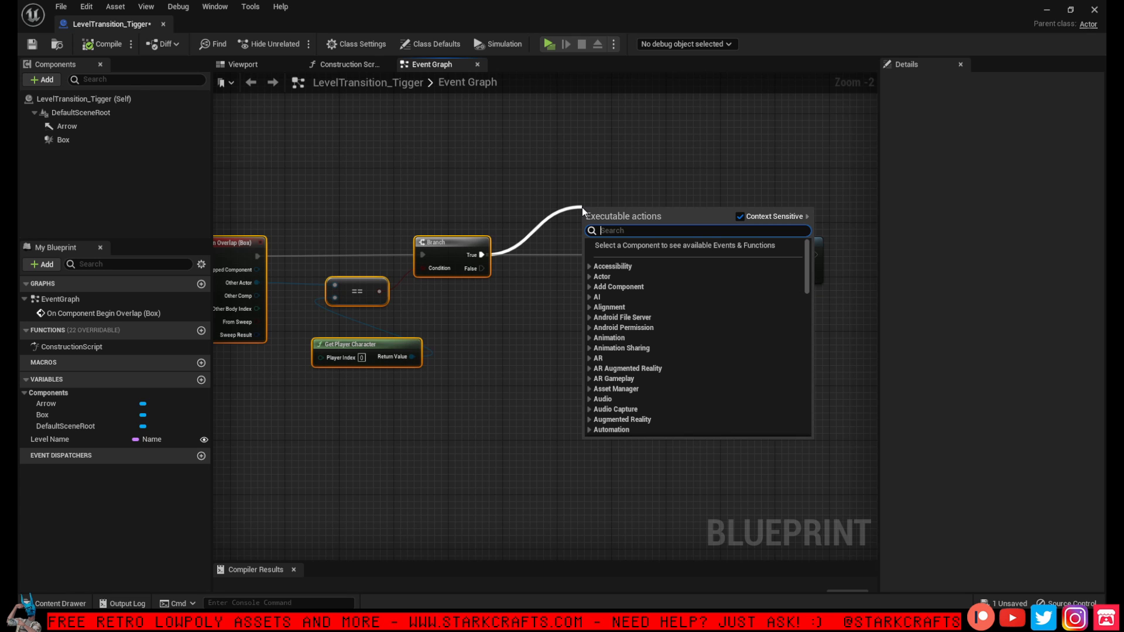
text(creat)
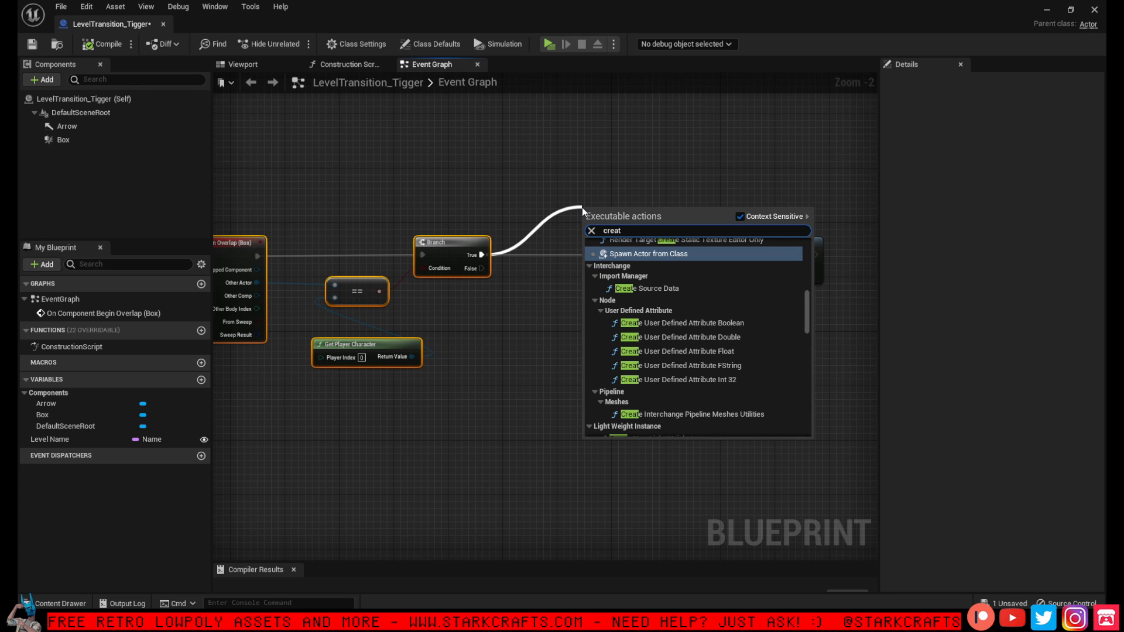
text(e wi)
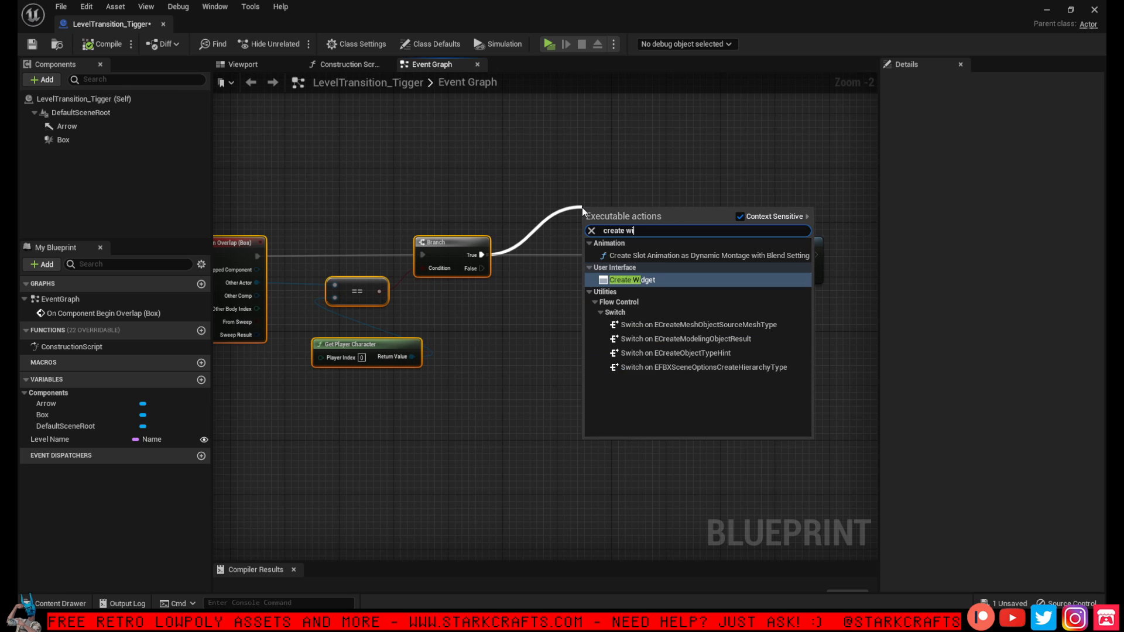
click(656, 282)
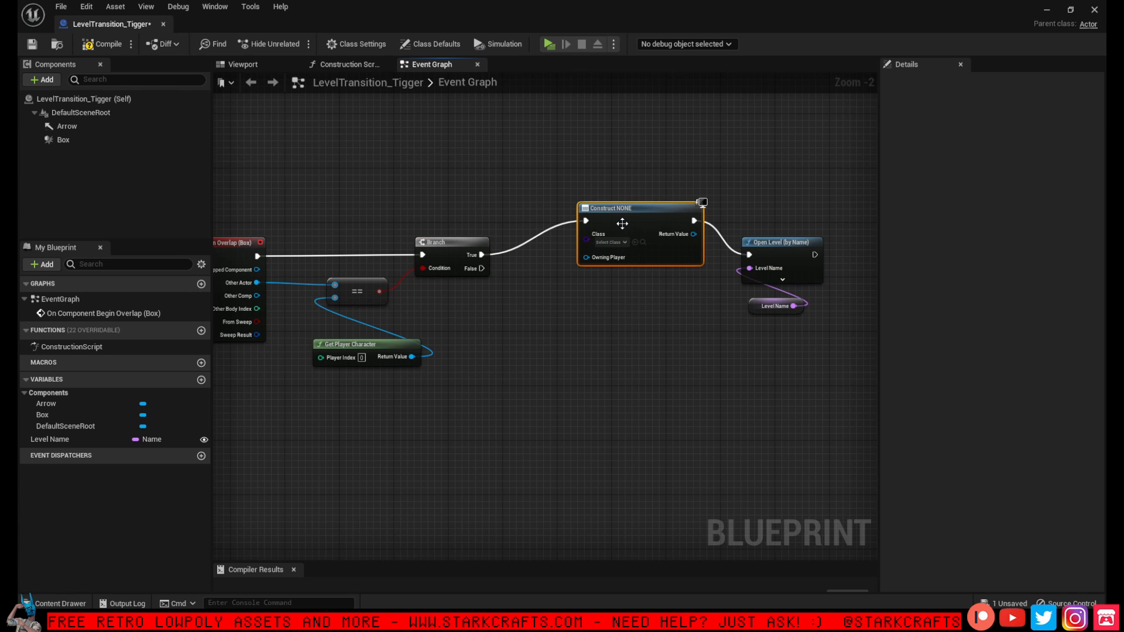
drag(622, 224, 575, 258)
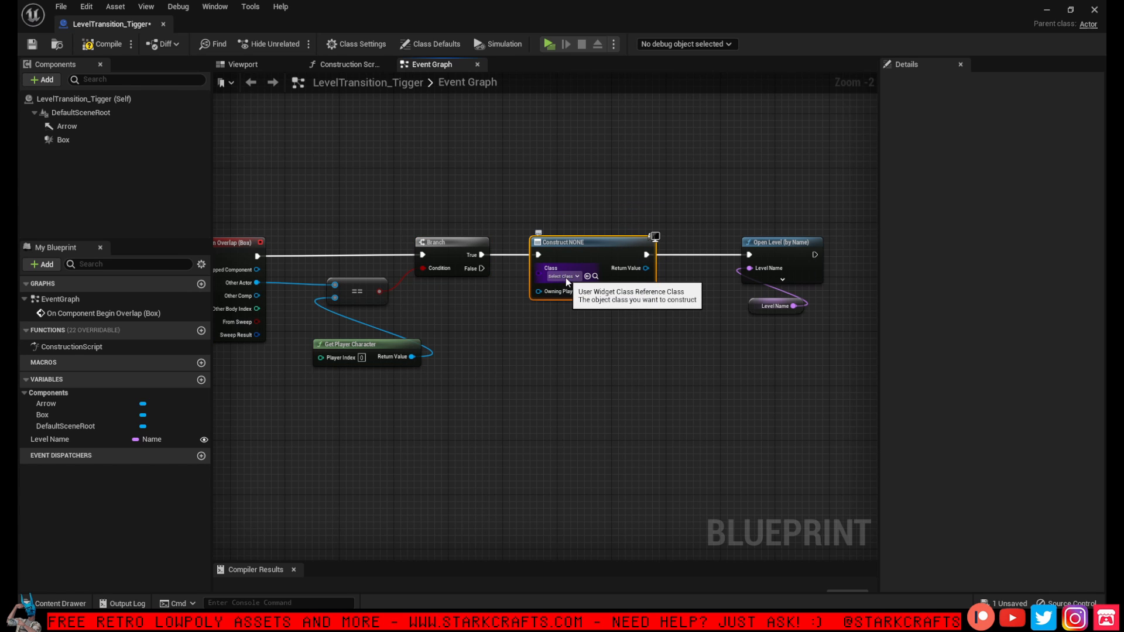
Set the Create Widget node's class to LoadingScreen
click(565, 276)
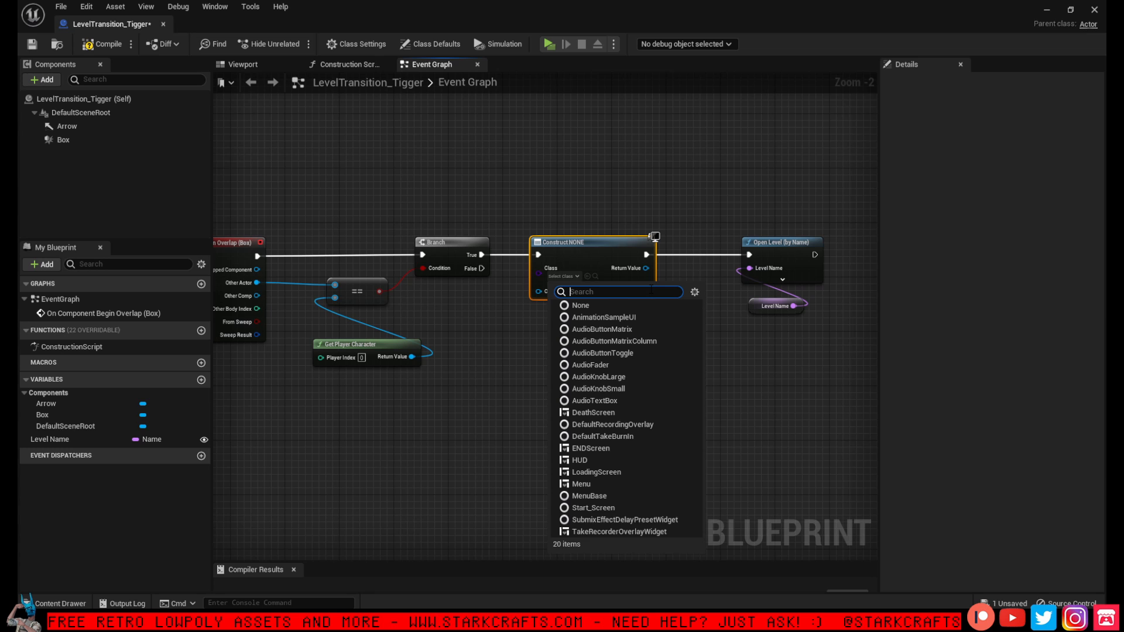
text(lo)
click(598, 315)
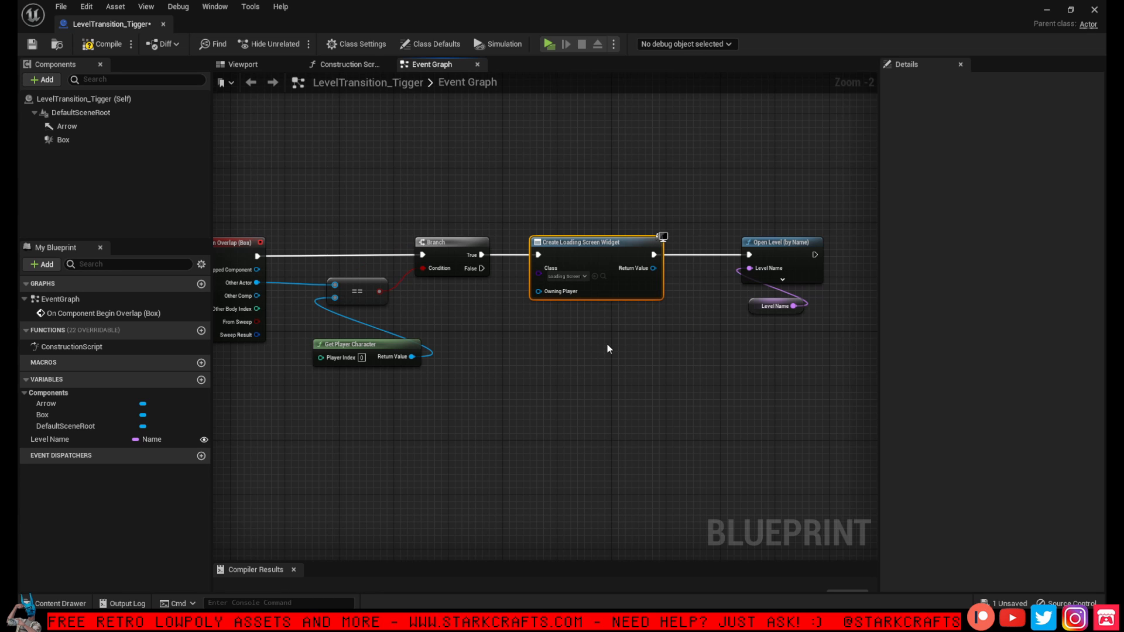
Insert an Add to Viewport node before Open Level and connect the created widget's Return Value to its Target
right_drag(608, 349, 496, 343)
drag(699, 328, 734, 254)
drag(533, 253, 623, 234)
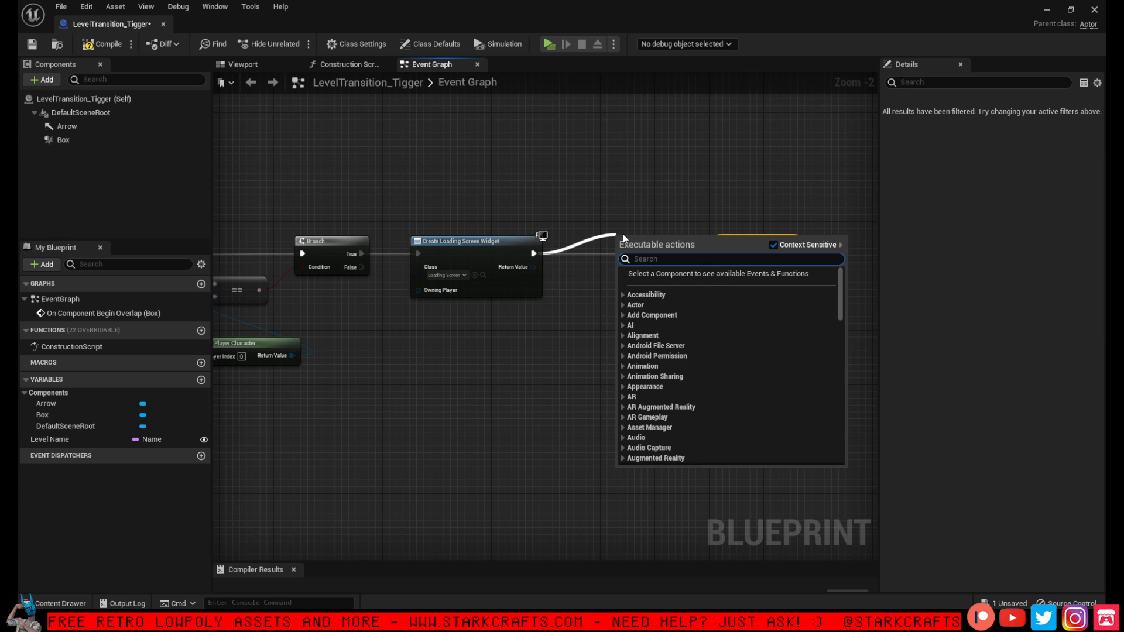
text(add)
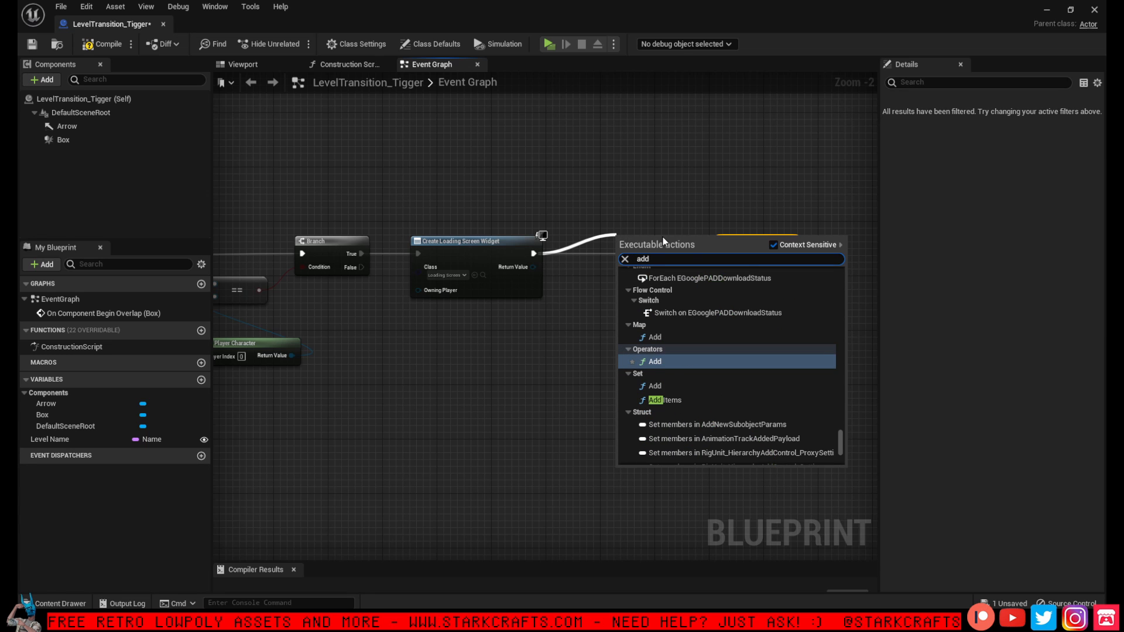
text( to vi)
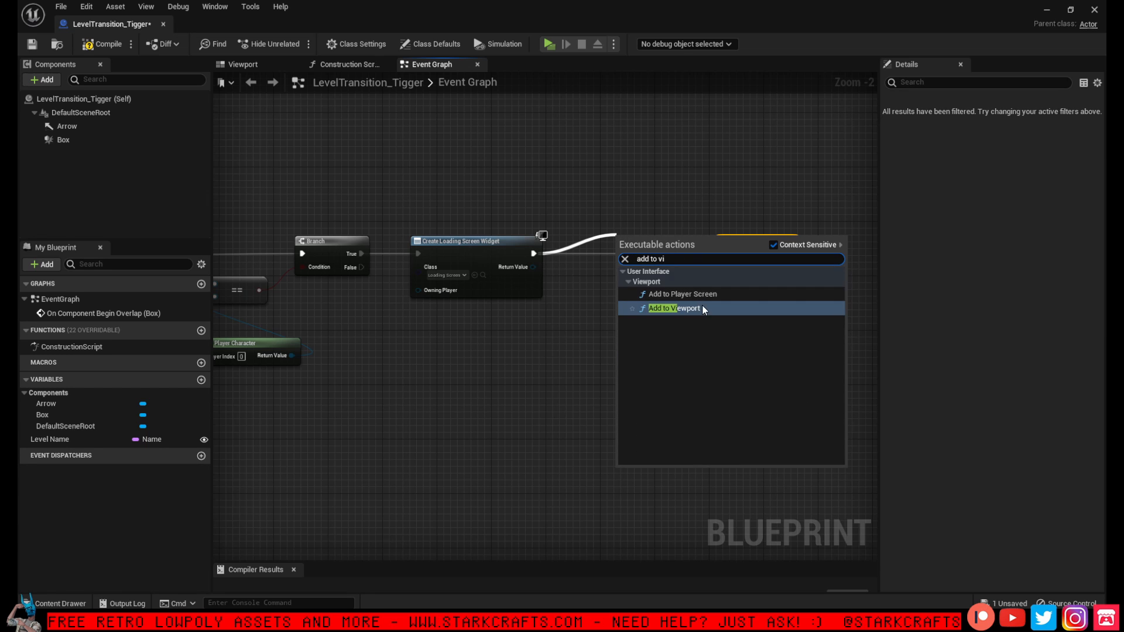
click(703, 308)
drag(640, 250, 529, 269)
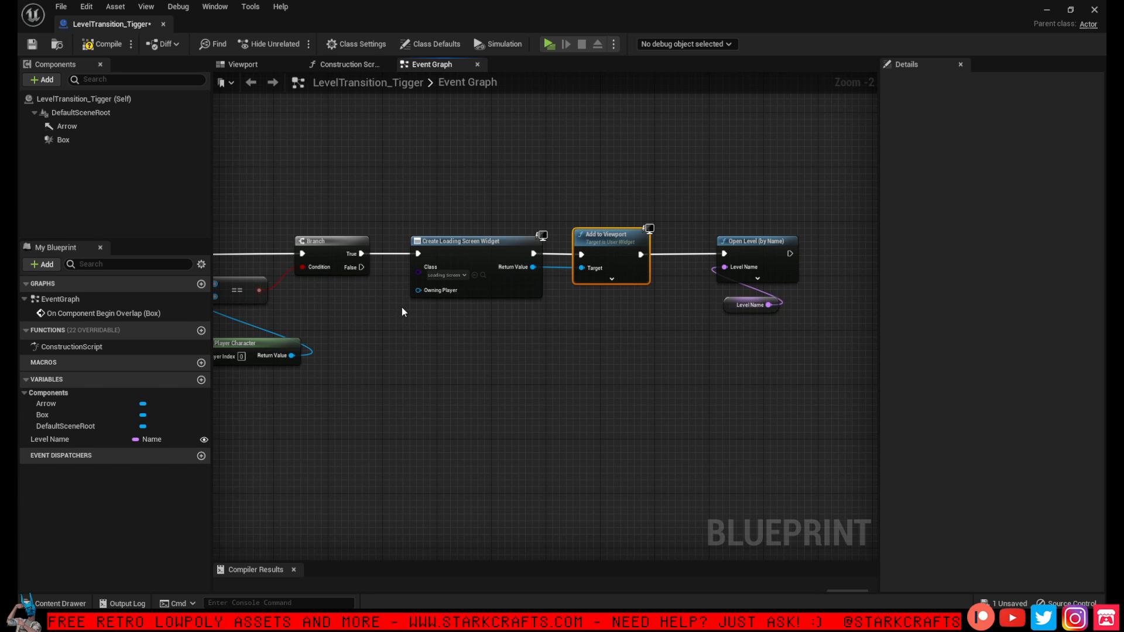
Review the event graph's chain from the box overlap event and player character check through to Add to Viewport and Open Level
right_drag(421, 345, 587, 341)
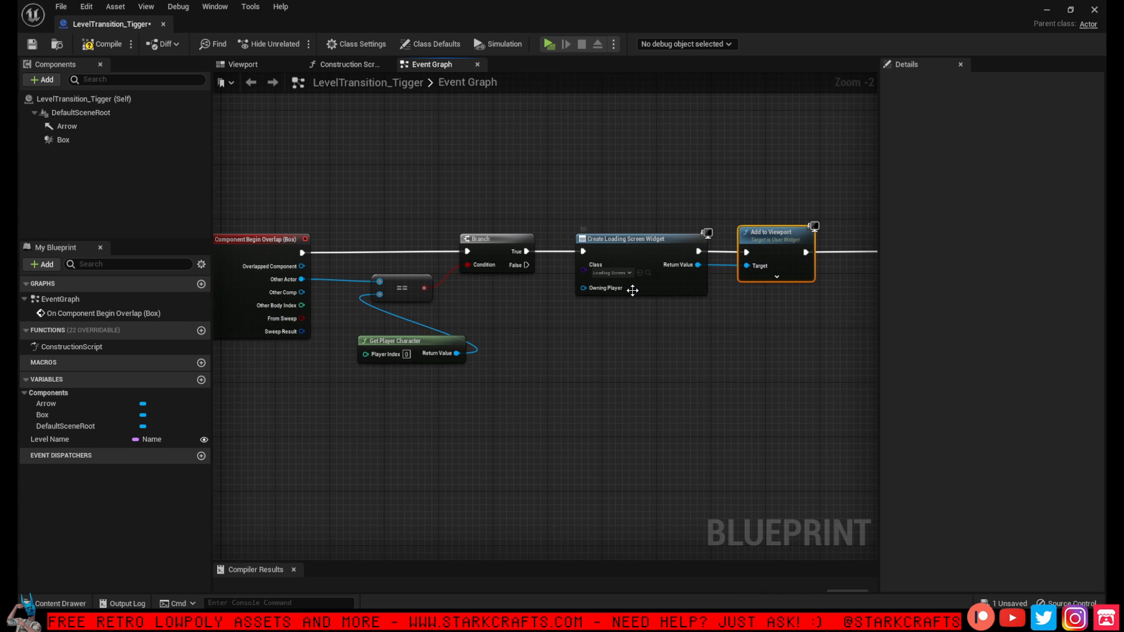
right_drag(394, 269, 470, 257)
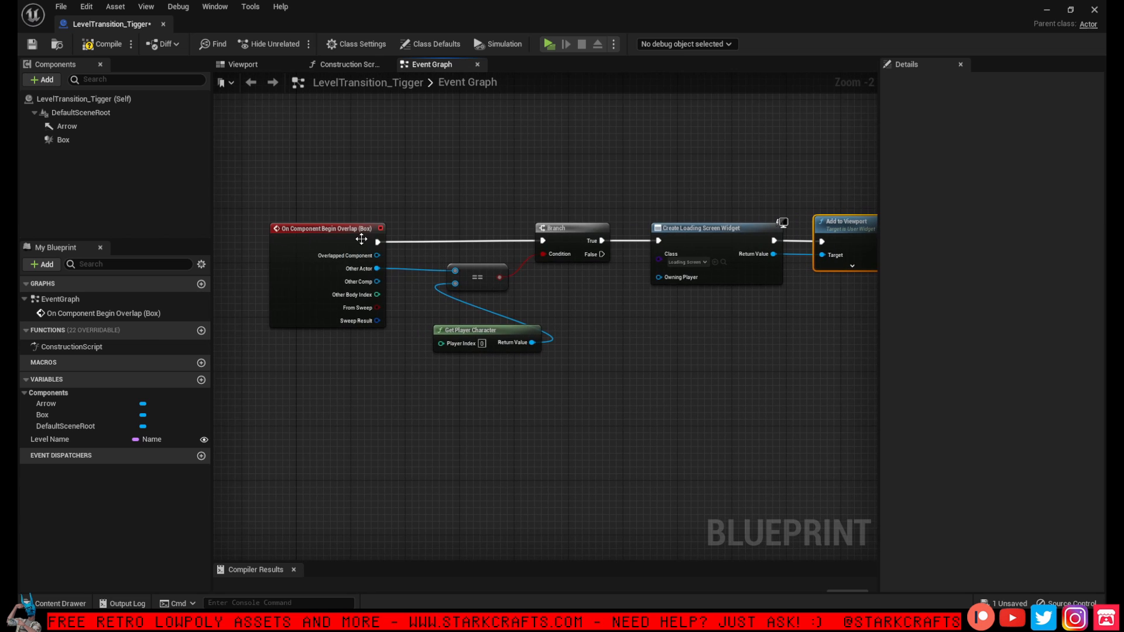
click(306, 251)
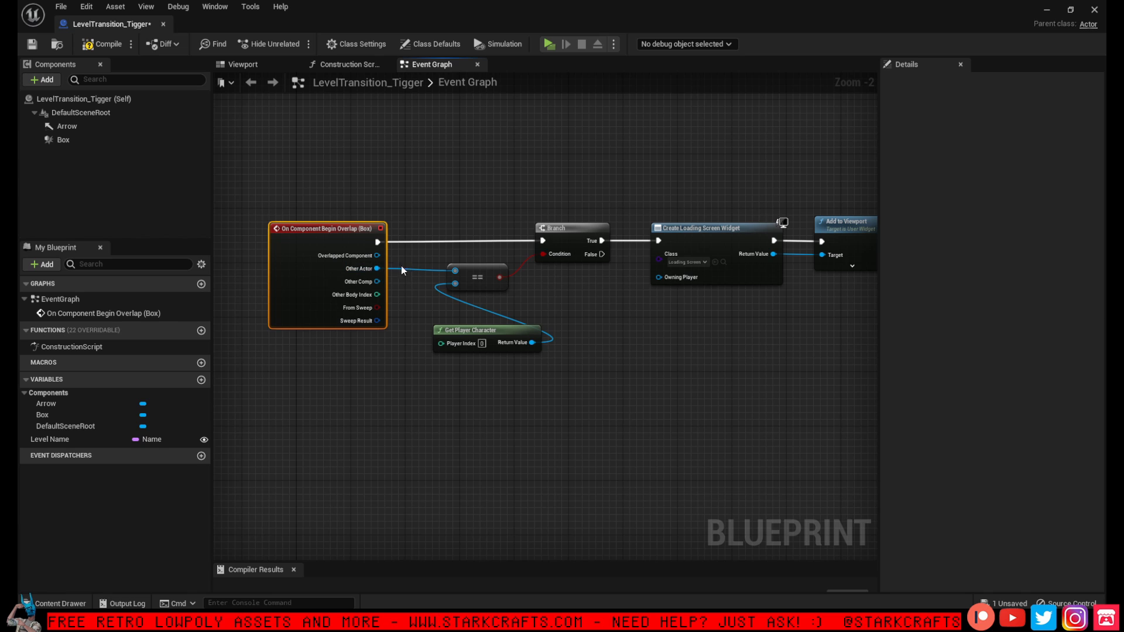
click(505, 332)
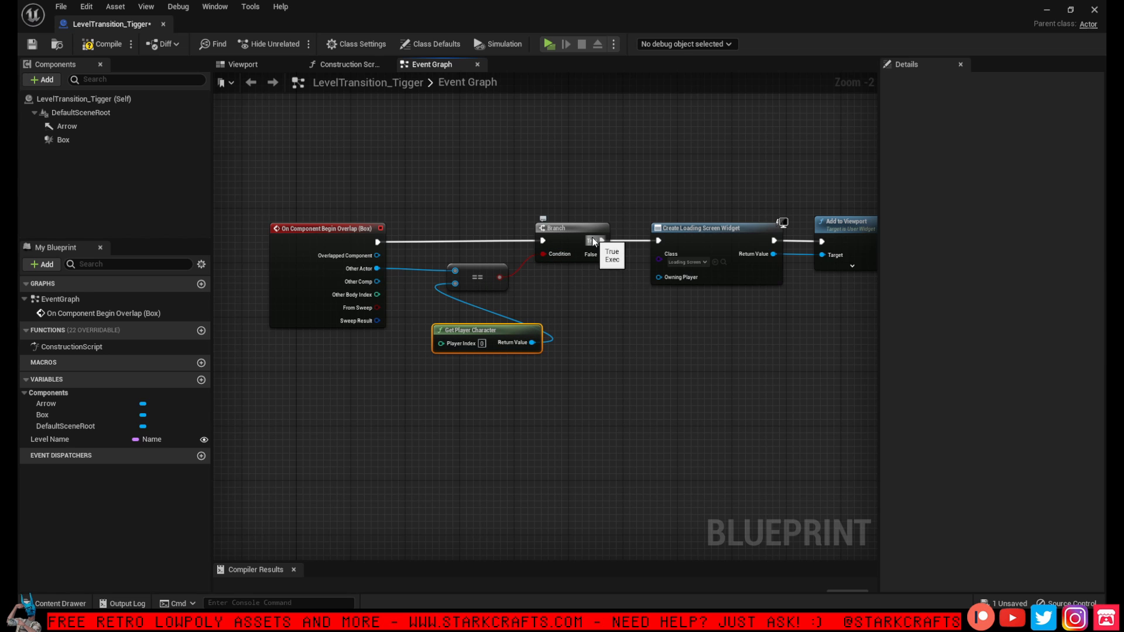
right_drag(693, 204, 487, 183)
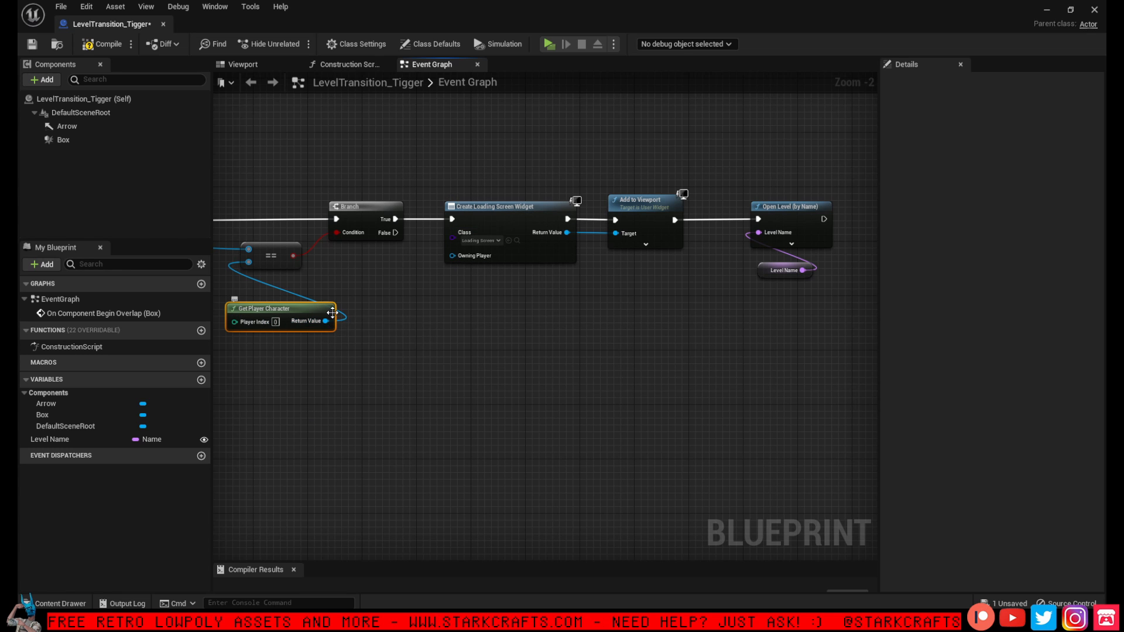
right_drag(443, 300, 466, 308)
click(677, 254)
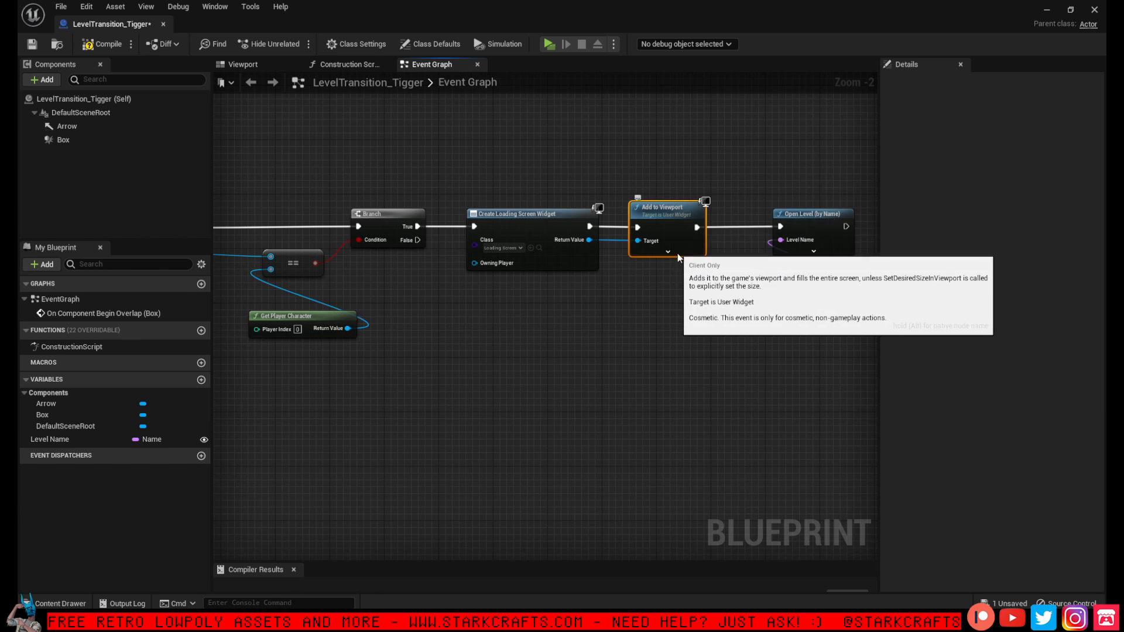
right_drag(700, 179, 608, 190)
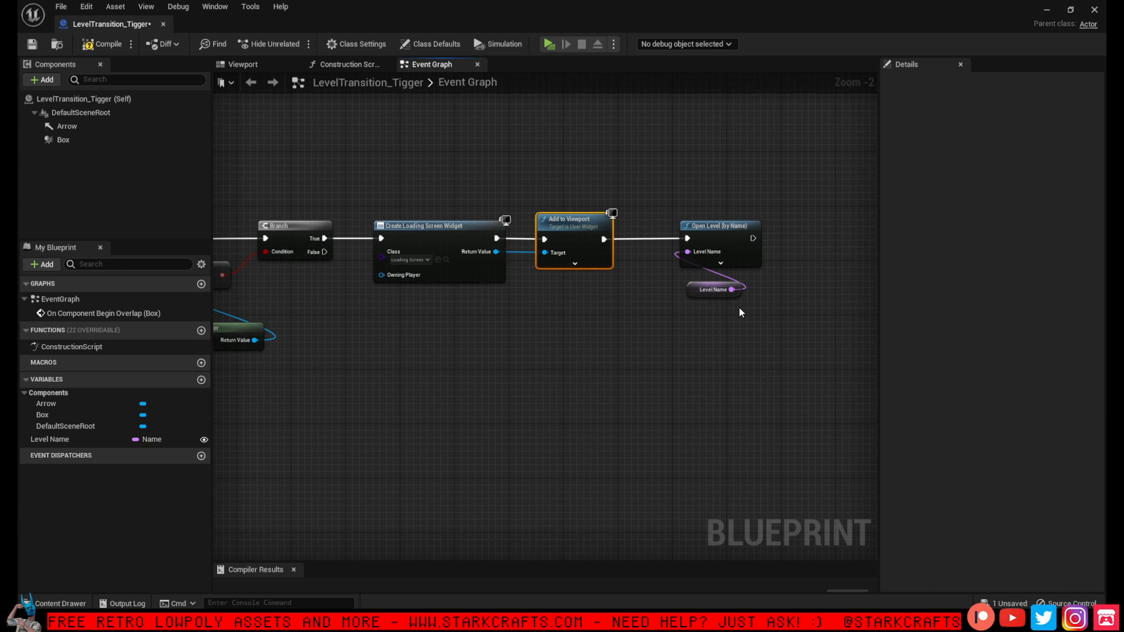
Make room before Open Level, insert a Delay node after Add to Viewport and set its duration to 3.0 seconds
right_drag(738, 312, 605, 319)
drag(632, 352, 554, 213)
drag(618, 249, 725, 248)
drag(471, 246, 543, 223)
text(da)
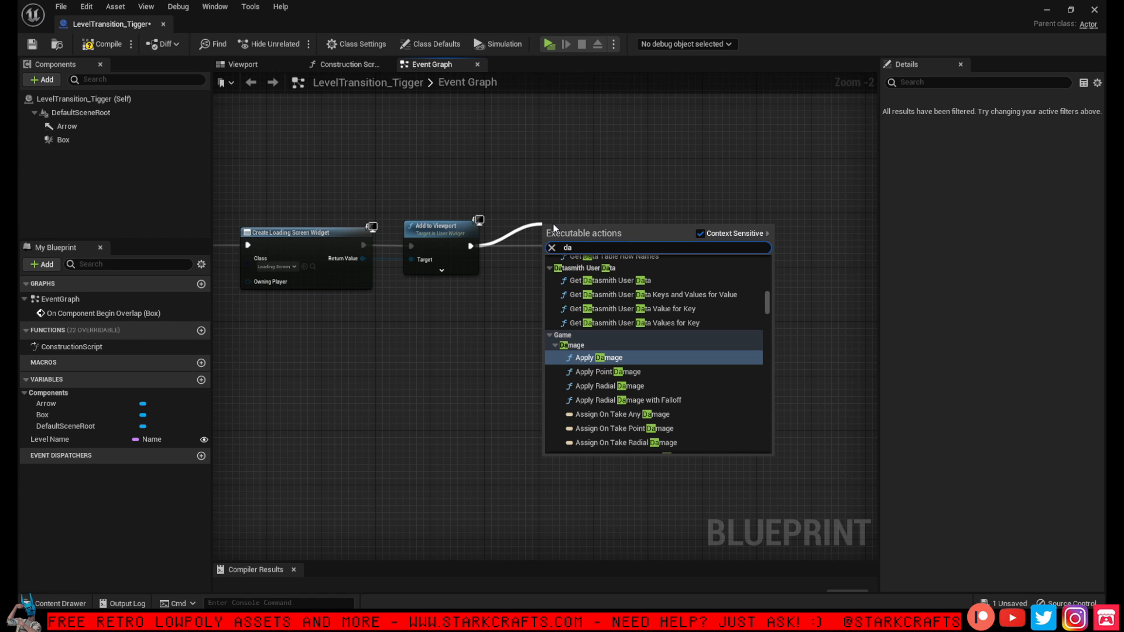
key(BackSpace)
text(el)
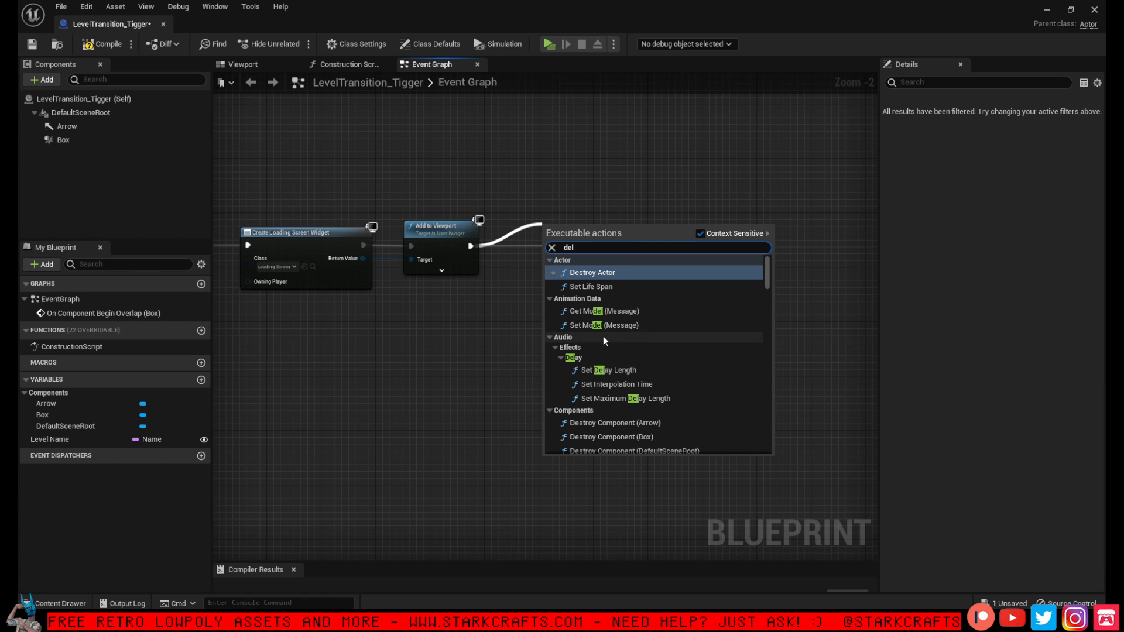
text(ay)
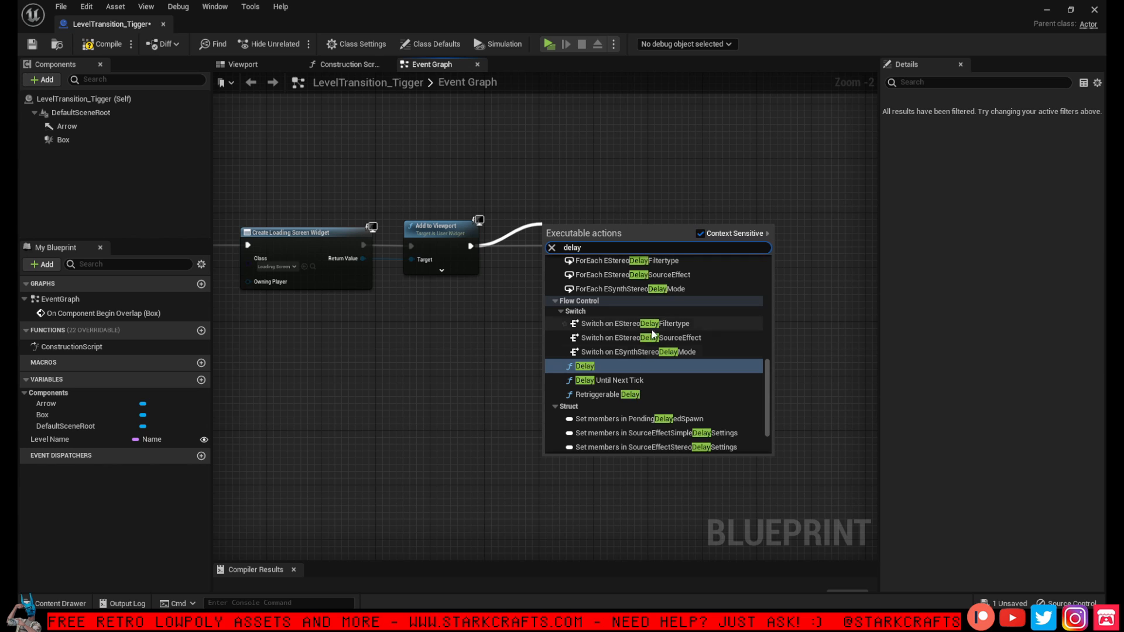
click(600, 367)
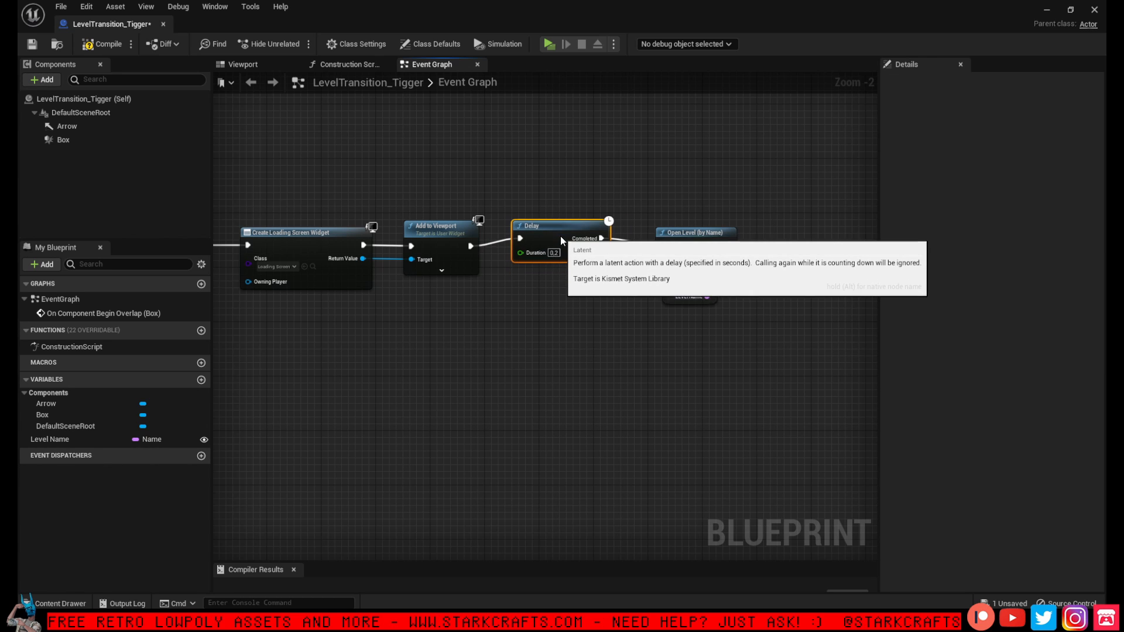
drag(560, 236, 560, 241)
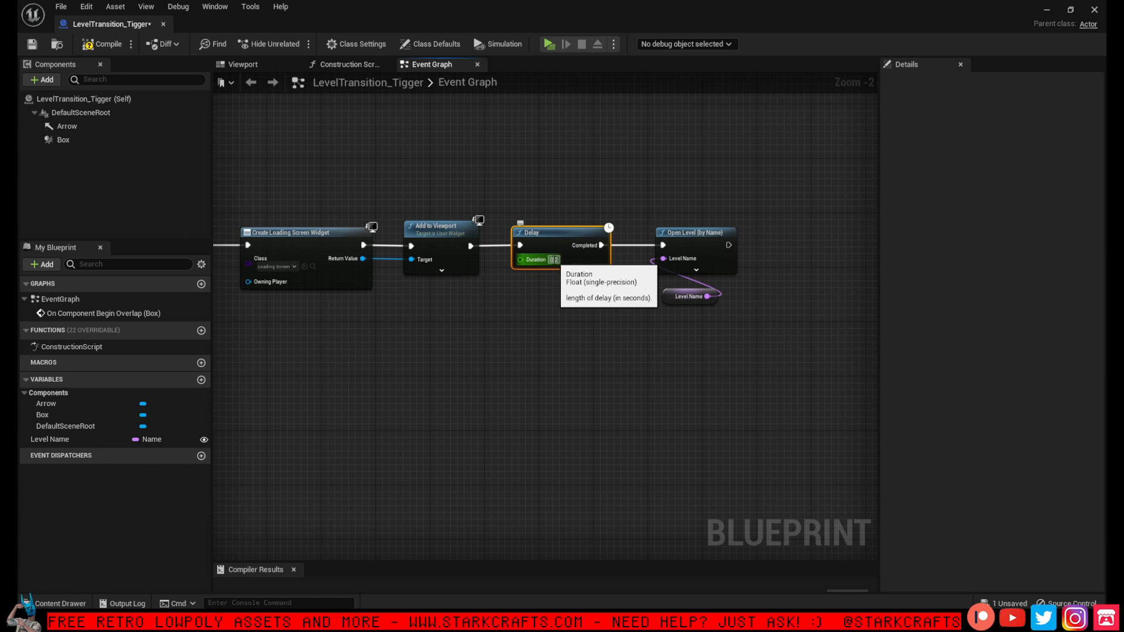
text(3)
click(573, 300)
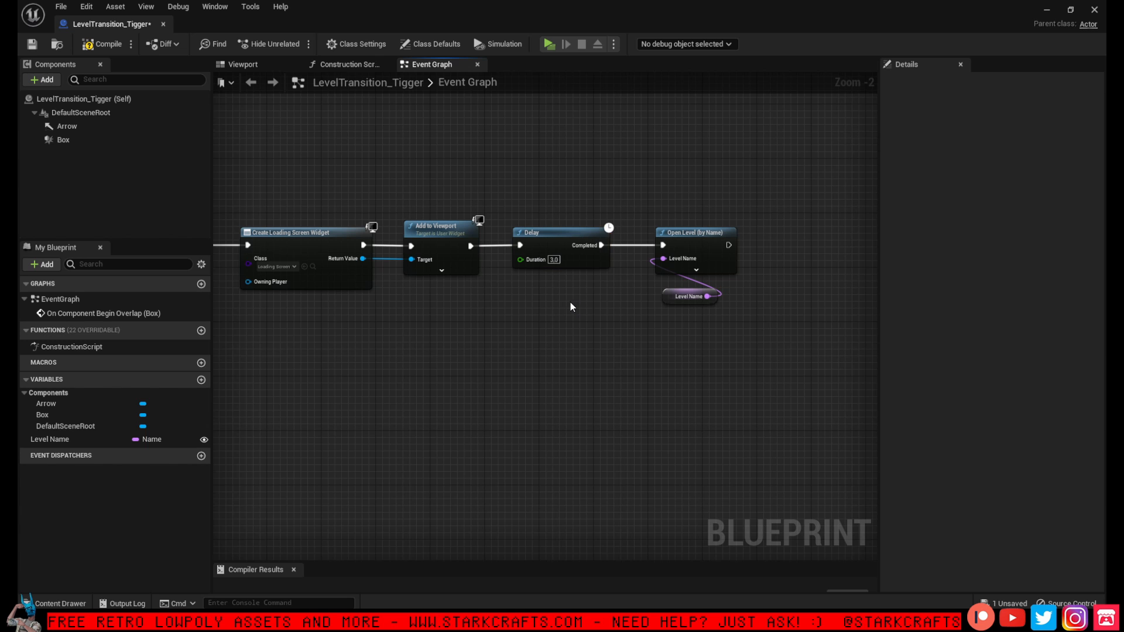
right_drag(567, 299, 648, 332)
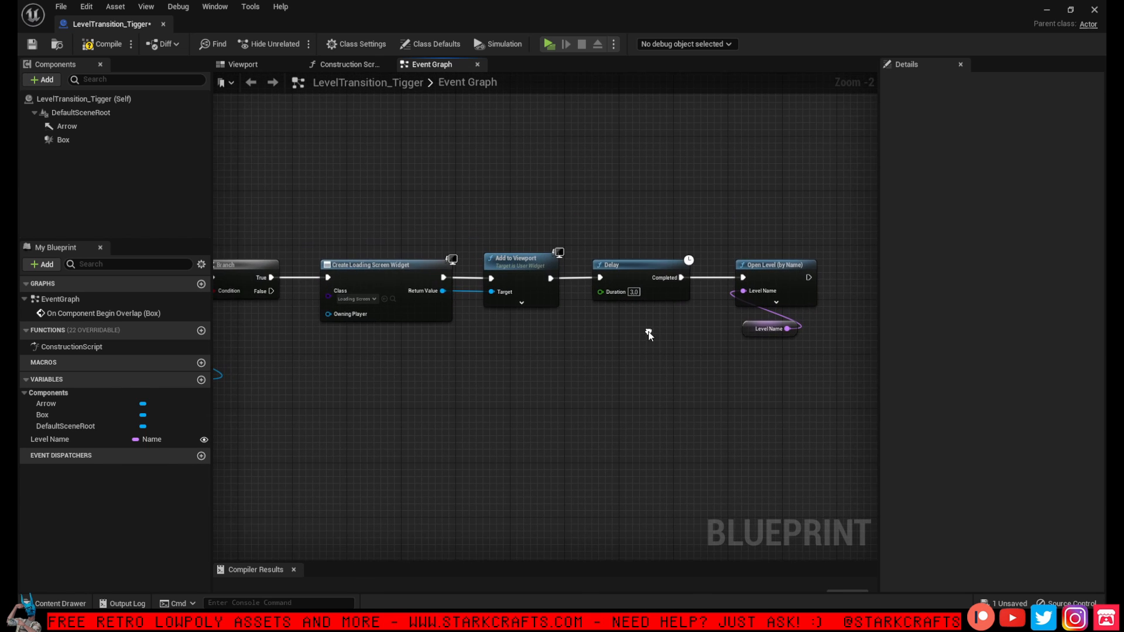
right_drag(439, 337, 486, 290)
scroll(480, 294, down, 1)
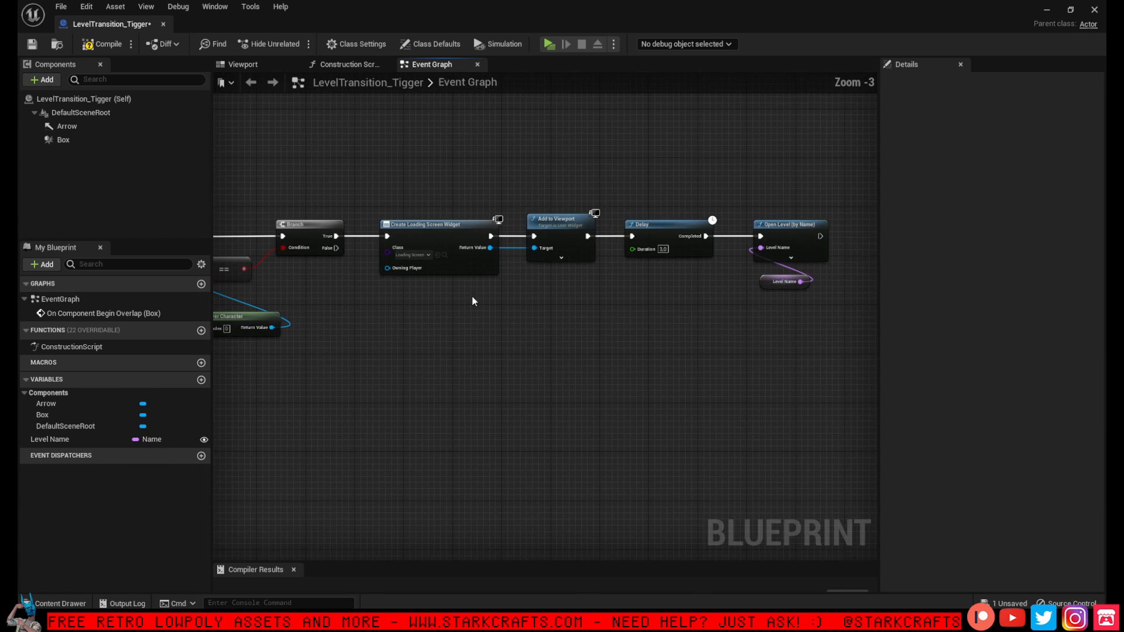
right_drag(379, 325, 299, 311)
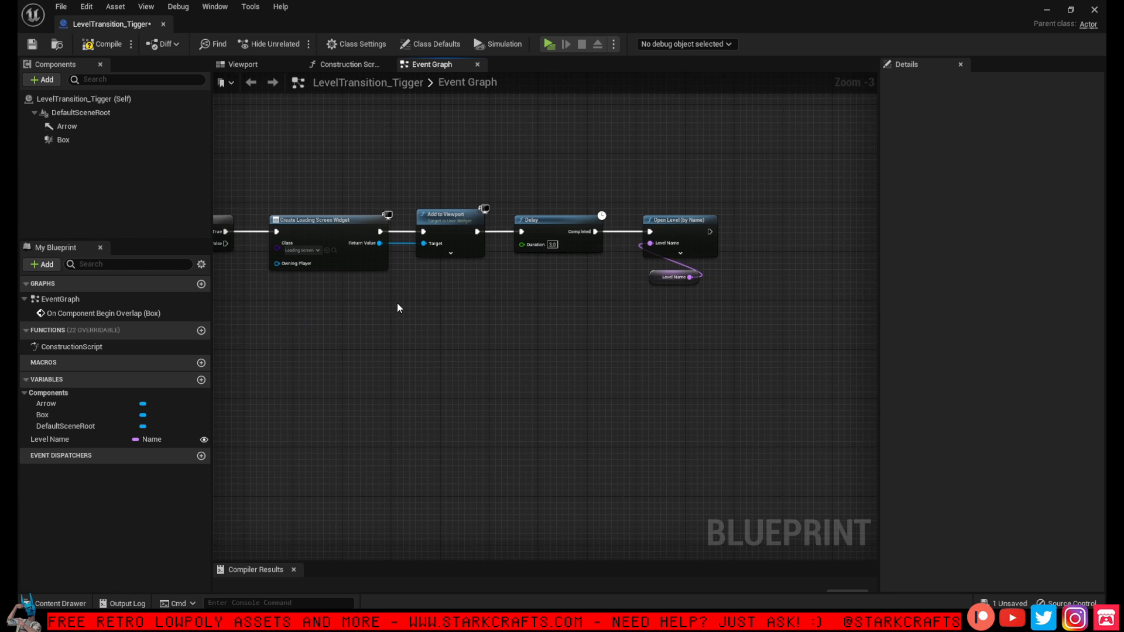
right_drag(398, 304, 446, 292)
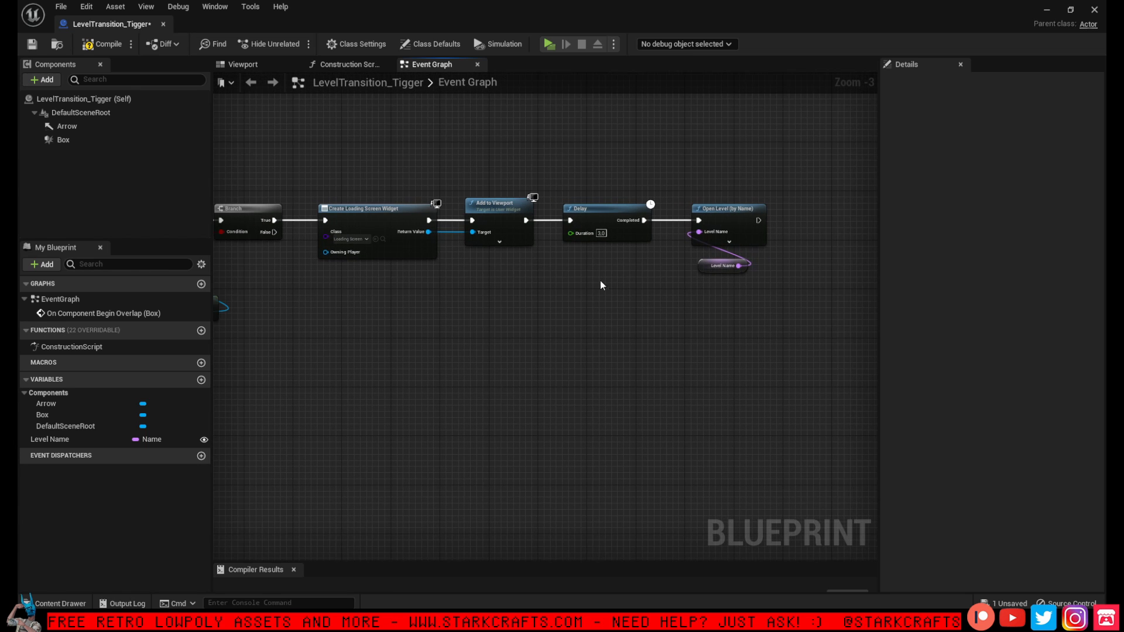
Examine the order of the Create Loading Screen Widget, Add to Viewport, Delay and Open Level nodes, including the Level Name variable
right_drag(605, 285, 586, 308)
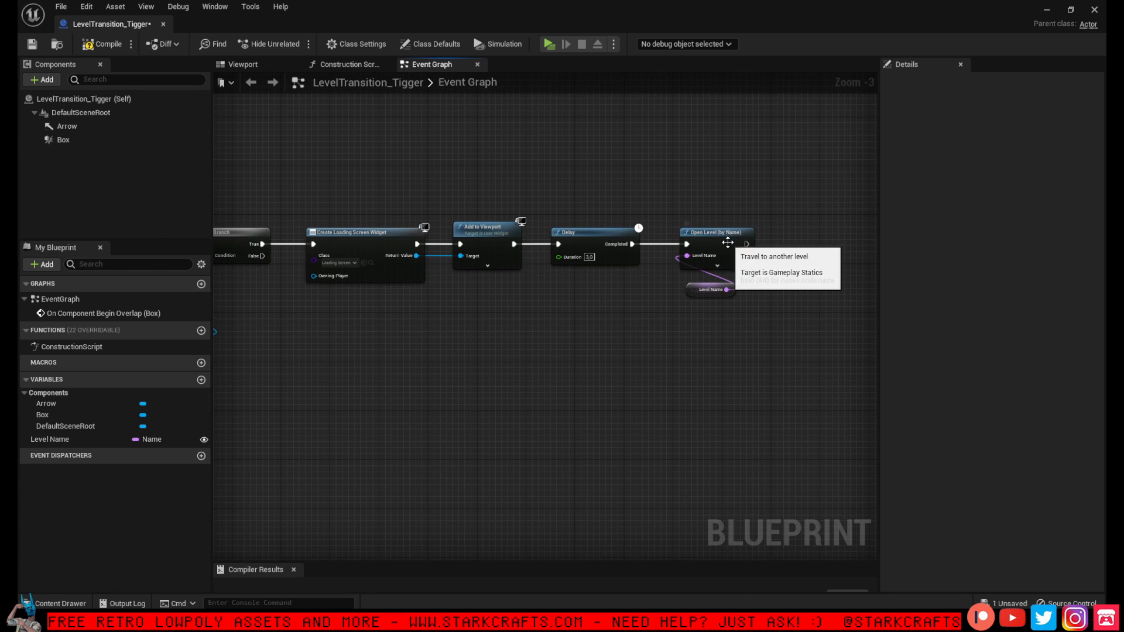
click(684, 262)
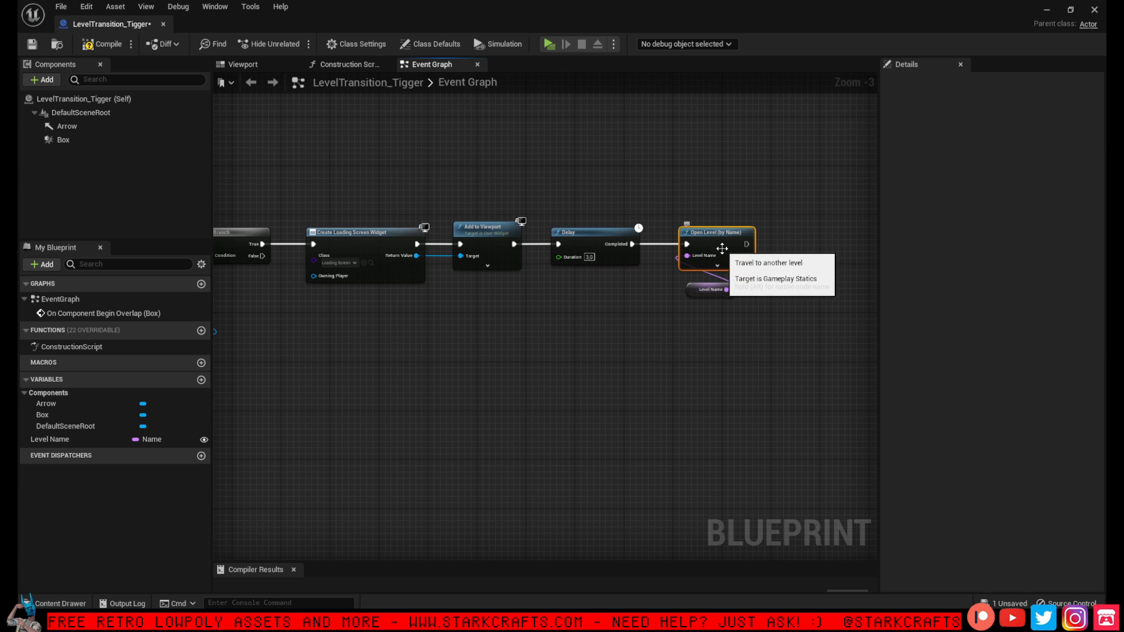
mouse_move(755, 344)
mouse_down()
mouse_move(704, 199)
mouse_move(711, 189)
mouse_move(687, 182)
mouse_move(689, 243)
mouse_move(658, 169)
mouse_move(766, 346)
mouse_up()
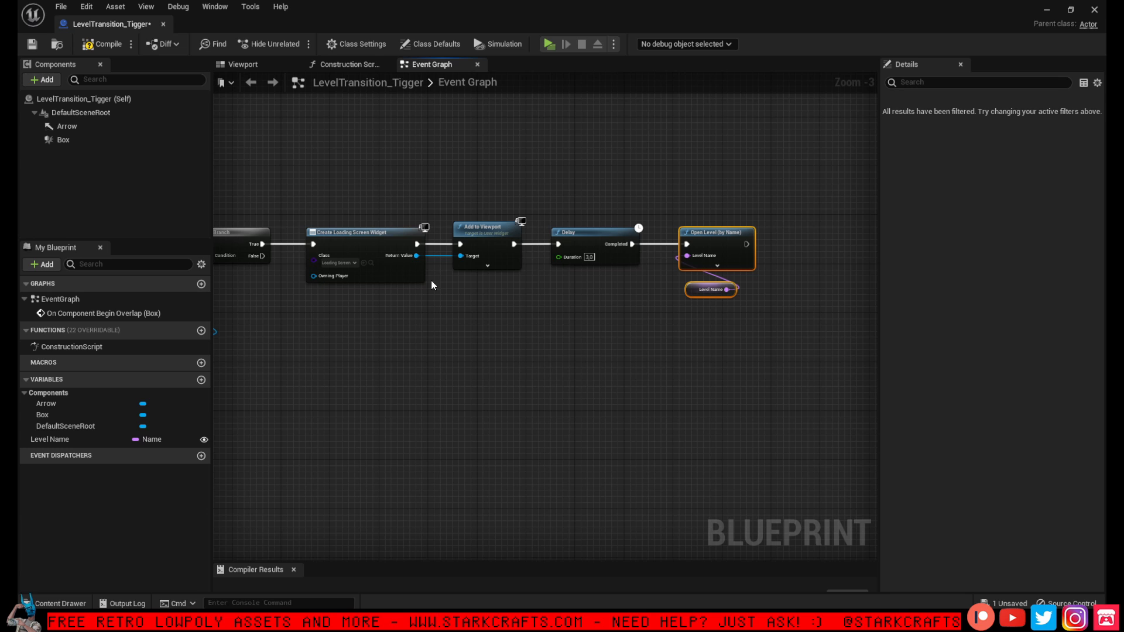
click(346, 235)
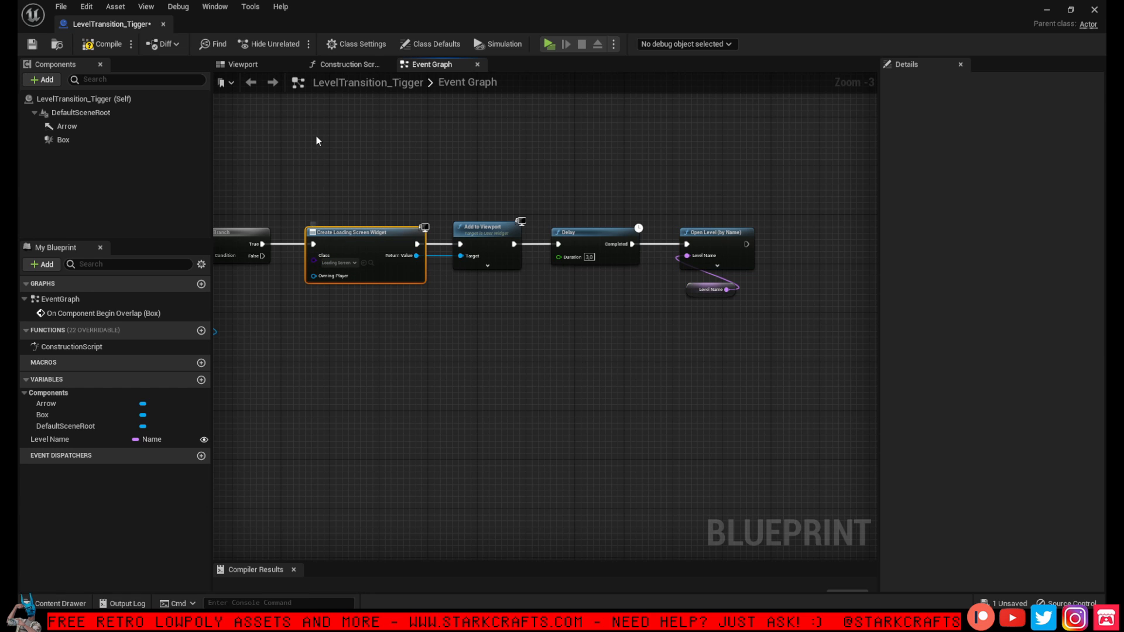
drag(286, 153, 440, 332)
right_drag(440, 332, 465, 338)
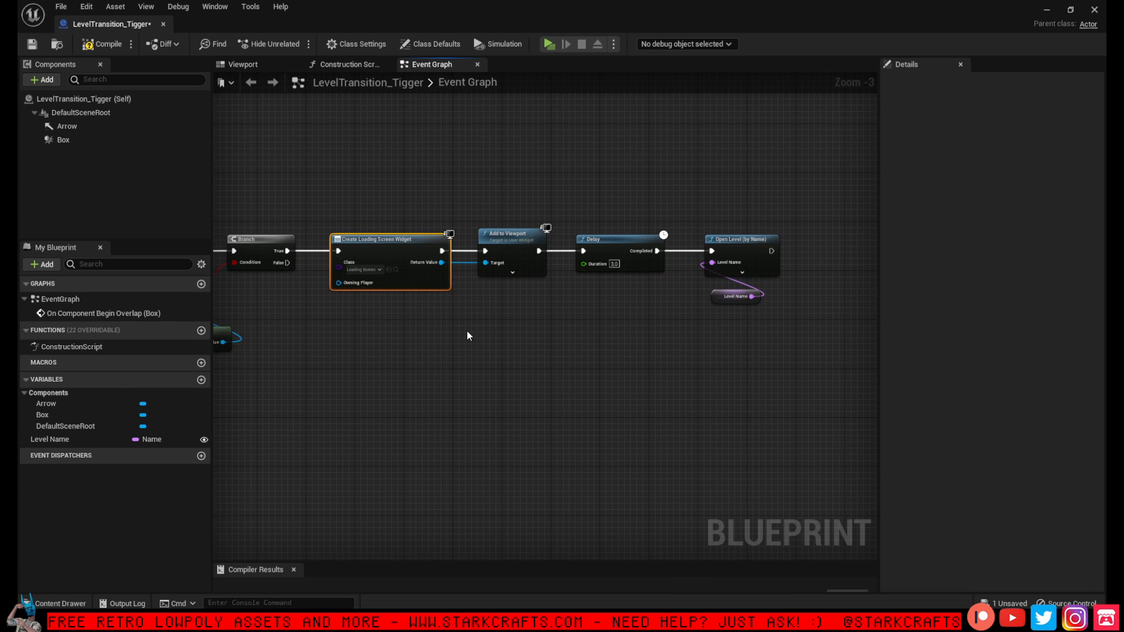
drag(473, 341, 465, 303)
click(617, 246)
click(736, 247)
drag(778, 340, 702, 221)
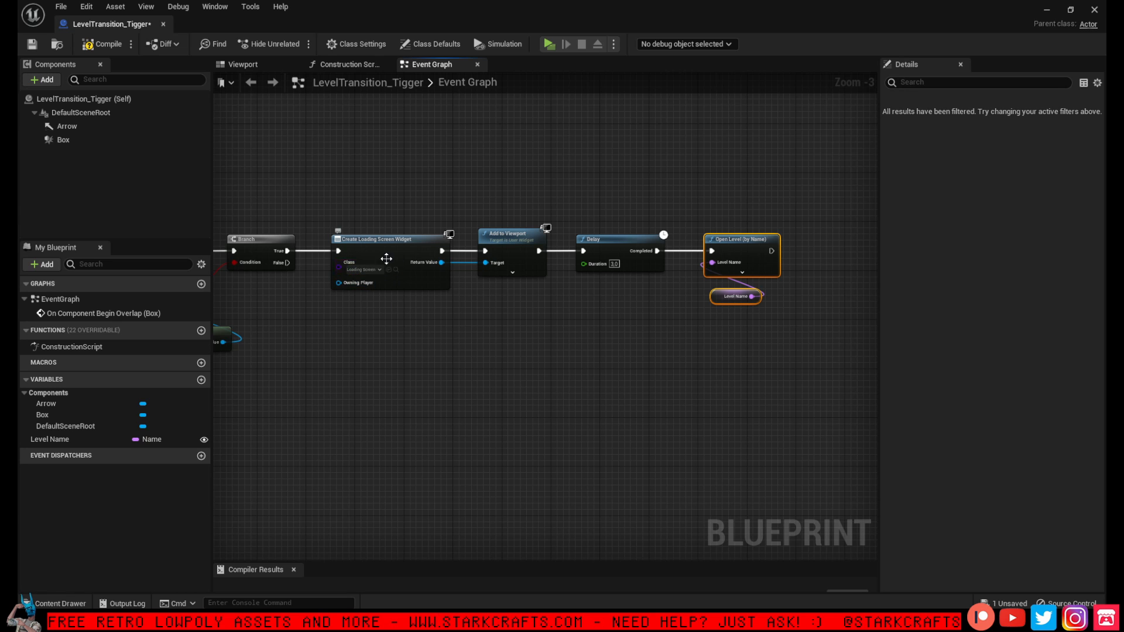
click(374, 245)
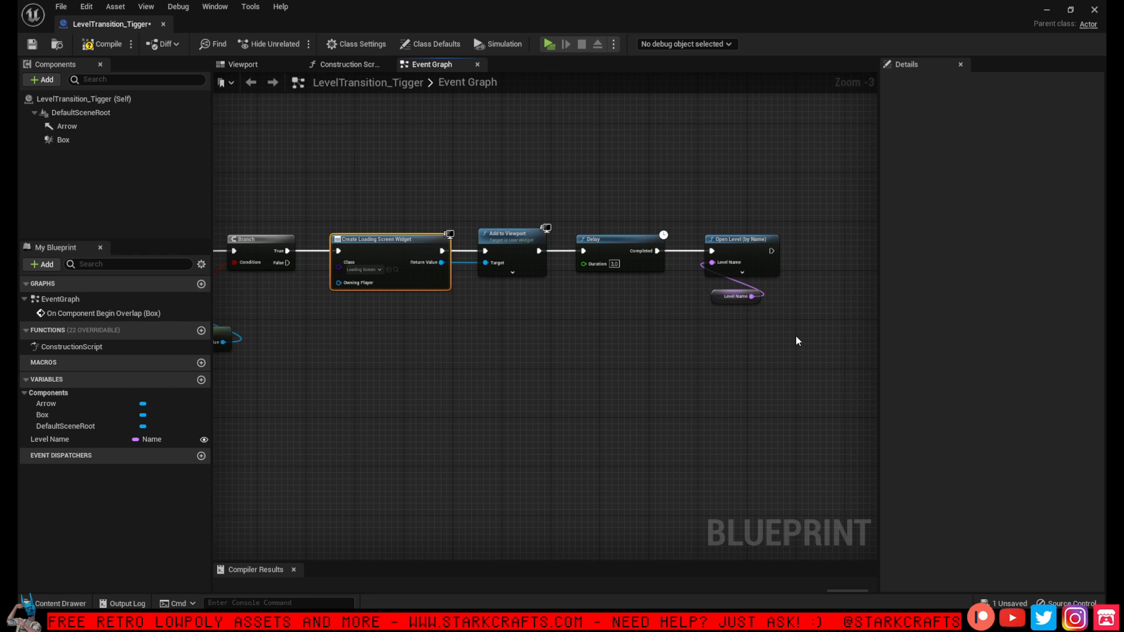
drag(795, 336, 700, 181)
click(378, 240)
click(606, 253)
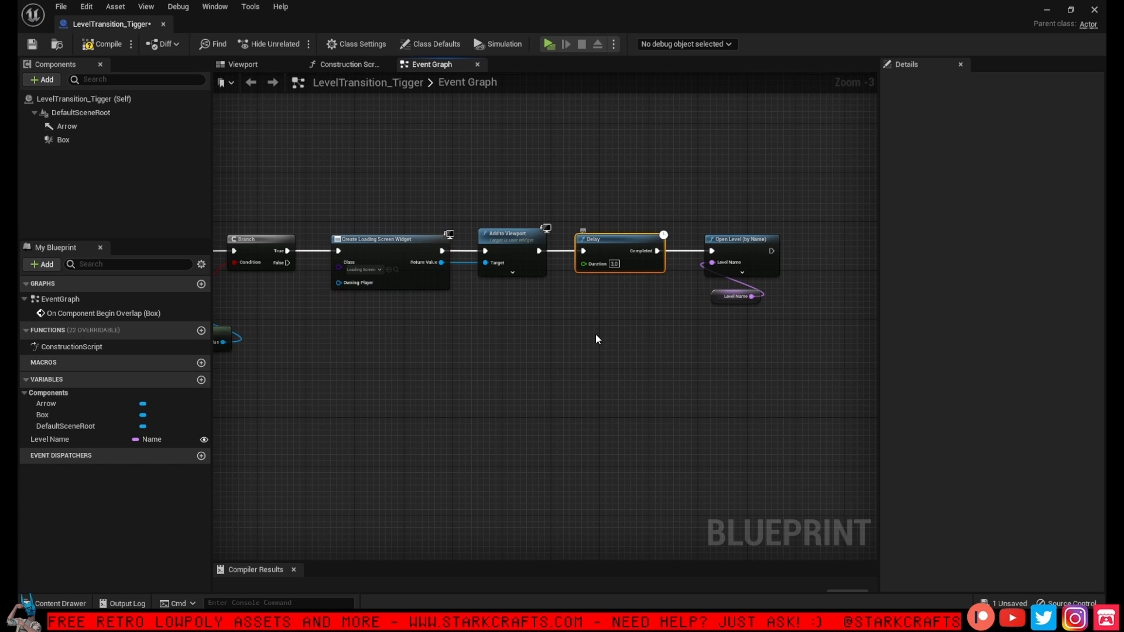
scroll(627, 273, up, 2)
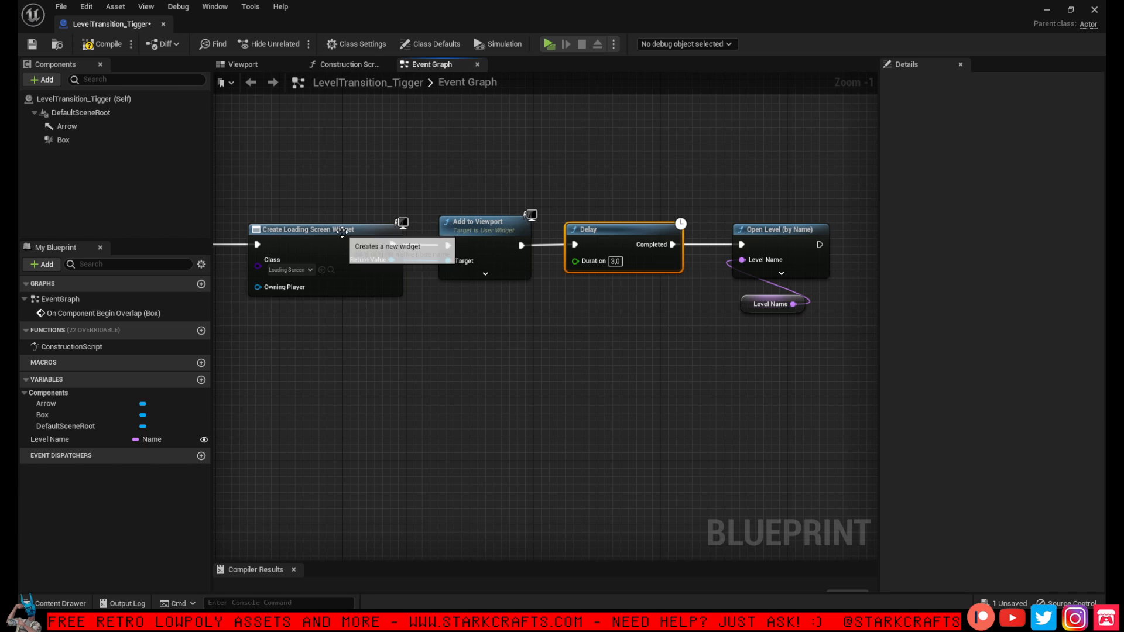
click(787, 239)
scroll(736, 381, down, 1)
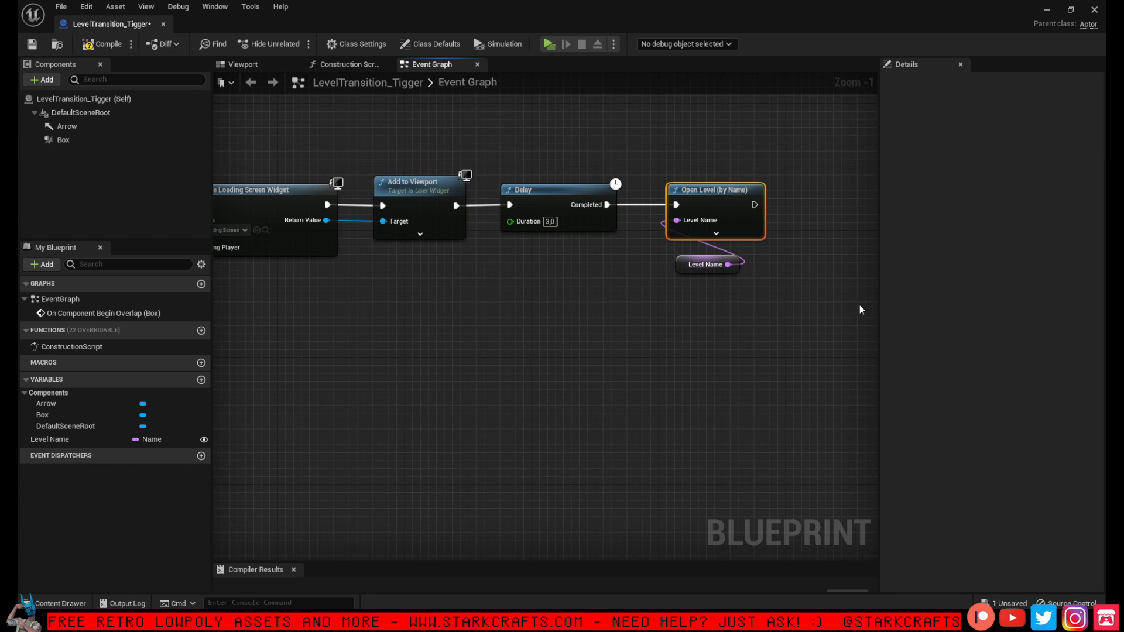
scroll(545, 322, down, 1)
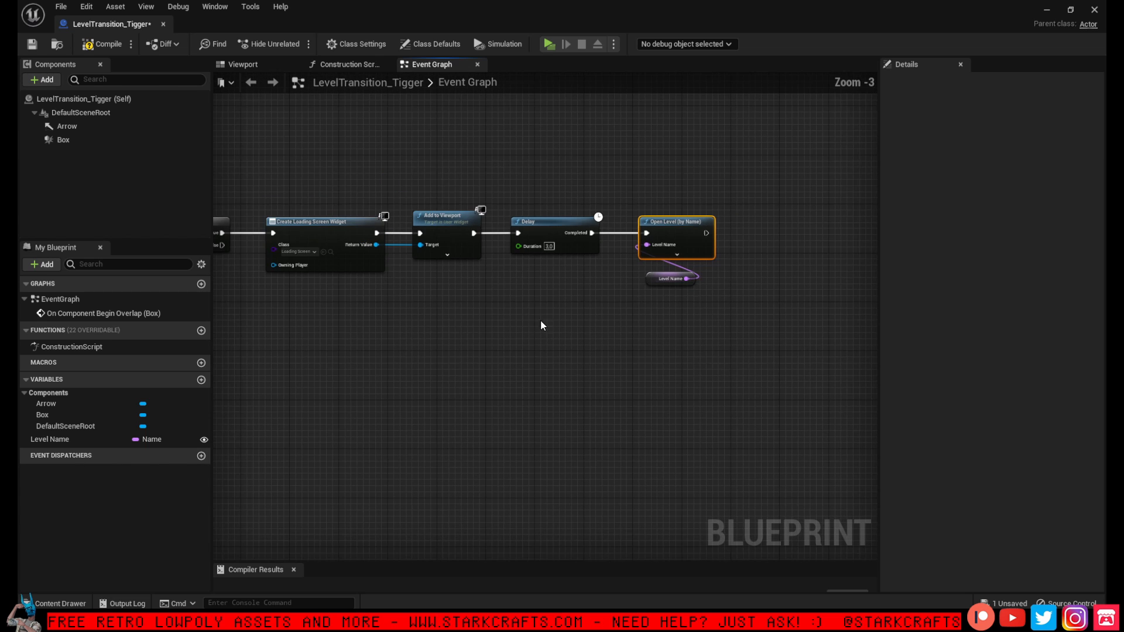
click(470, 337)
drag(598, 319, 562, 251)
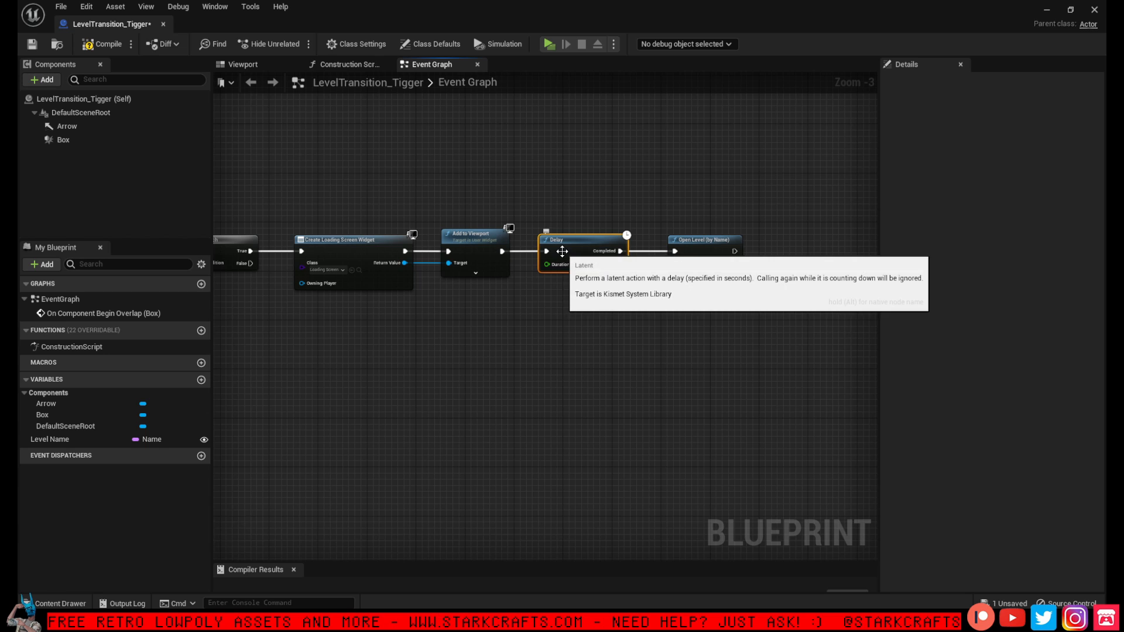
click(590, 300)
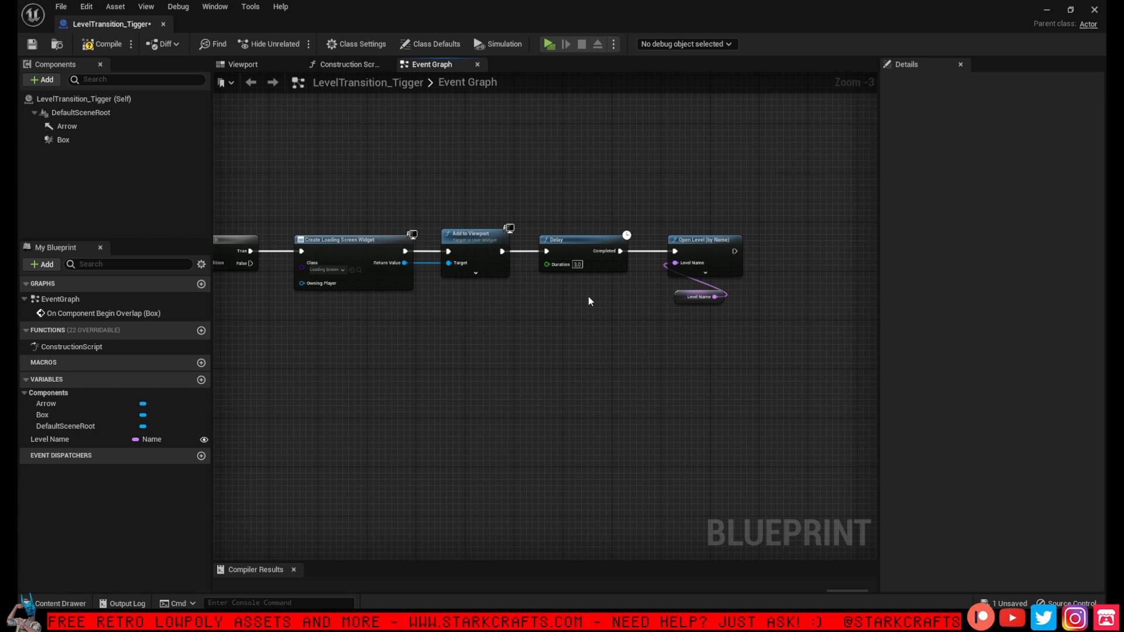
drag(775, 328, 683, 202)
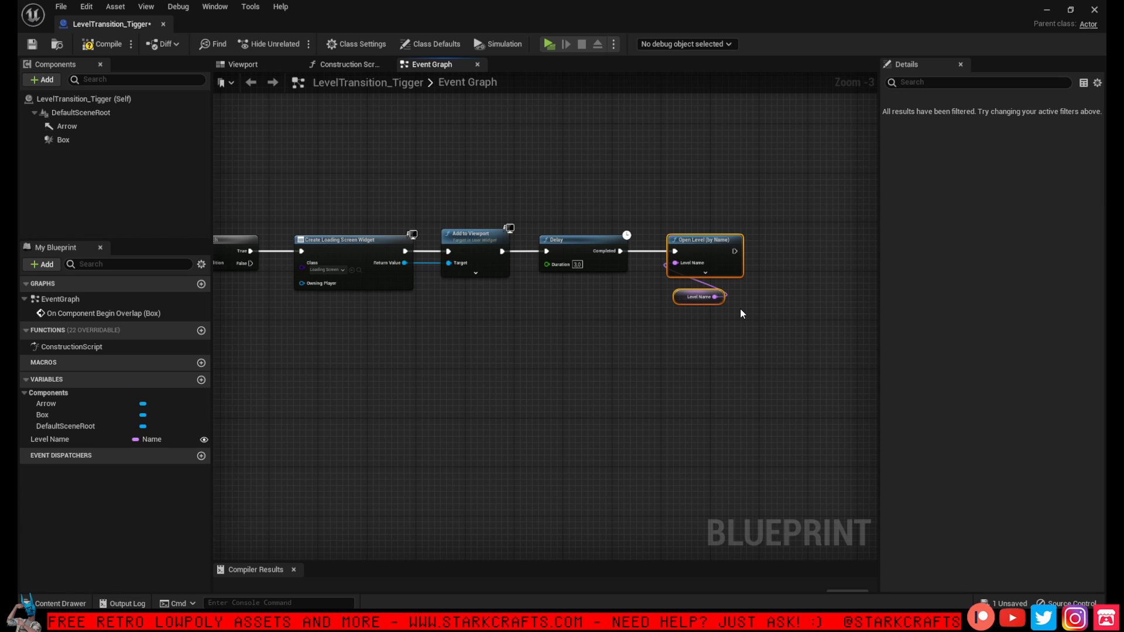
click(769, 349)
drag(785, 369, 676, 189)
click(584, 241)
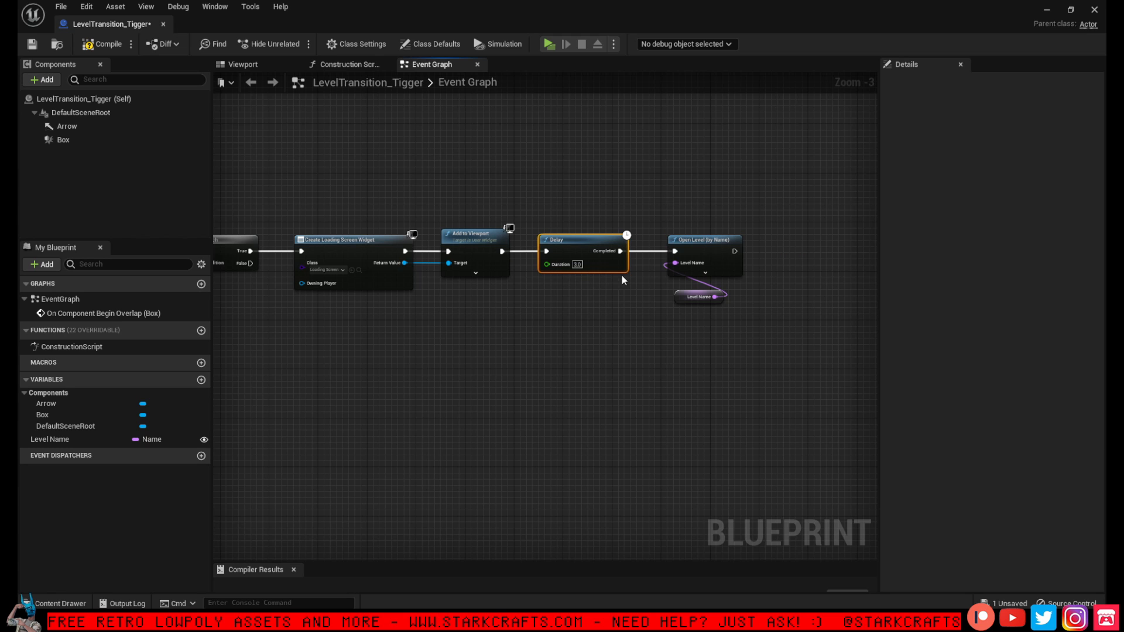
drag(767, 346, 646, 195)
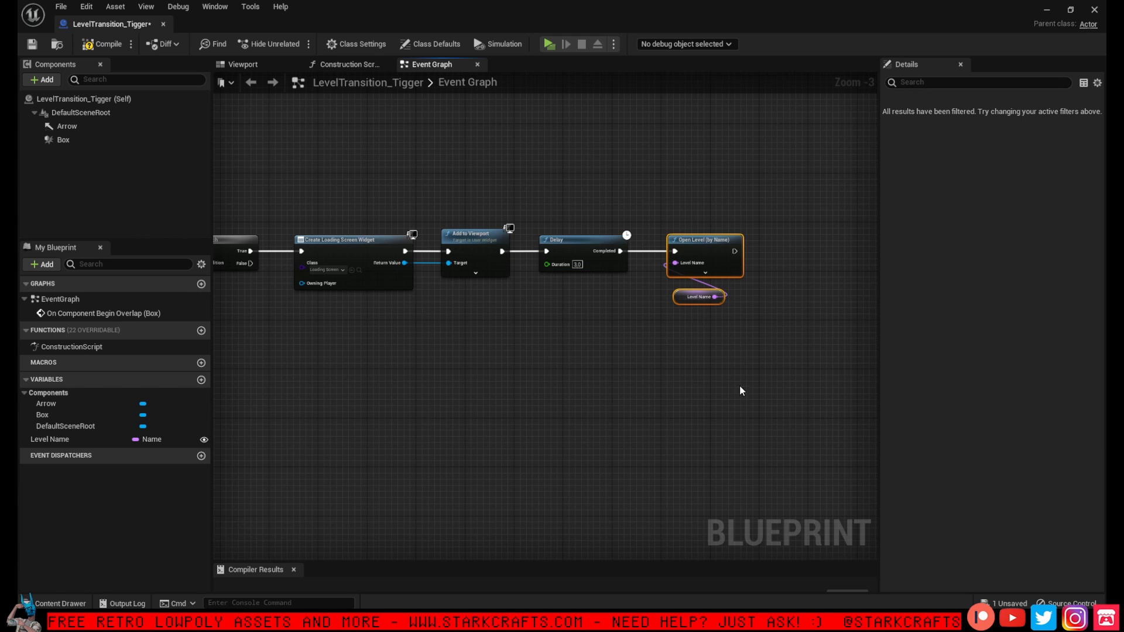
Compile the LevelTransition_Tigger blueprint
click(98, 44)
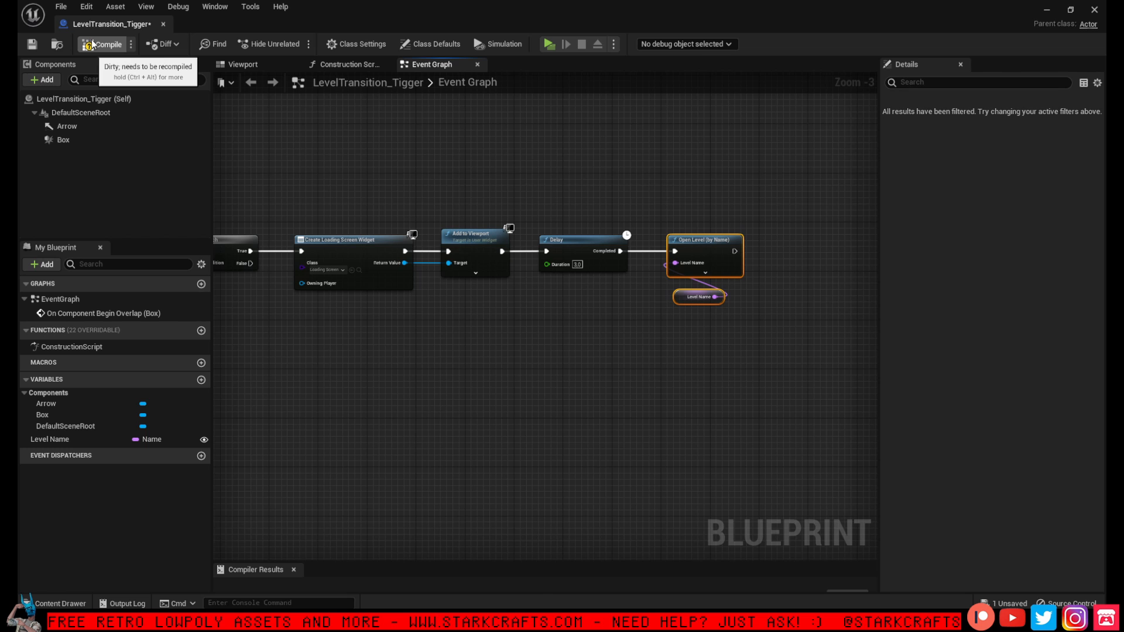
scroll(485, 185, down, 1)
mouse_move(594, 198)
right_down()
mouse_move(720, 206)
mouse_move(614, 193)
right_up()
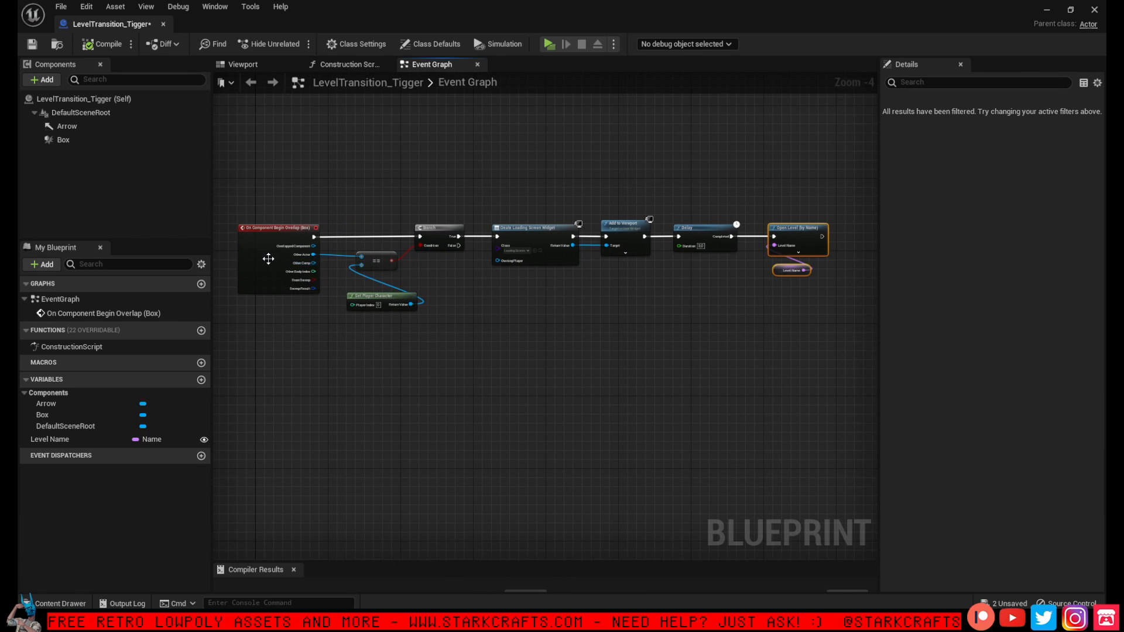
Inspect the overlap event's Box component in the blueprint viewport and return to the event graph
click(276, 280)
click(242, 64)
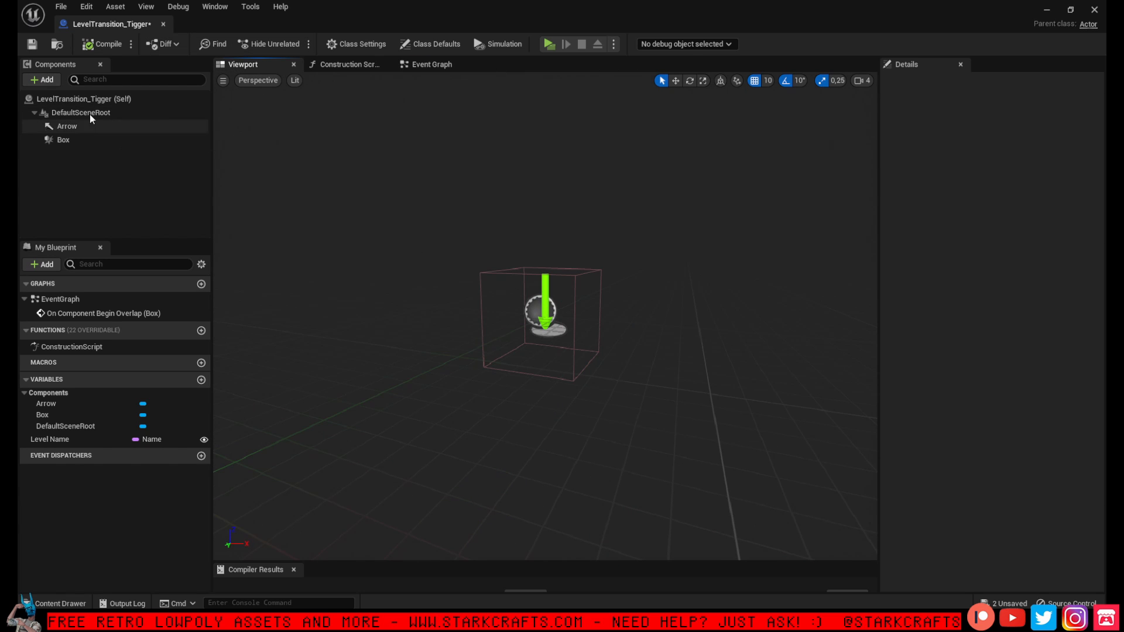
click(86, 142)
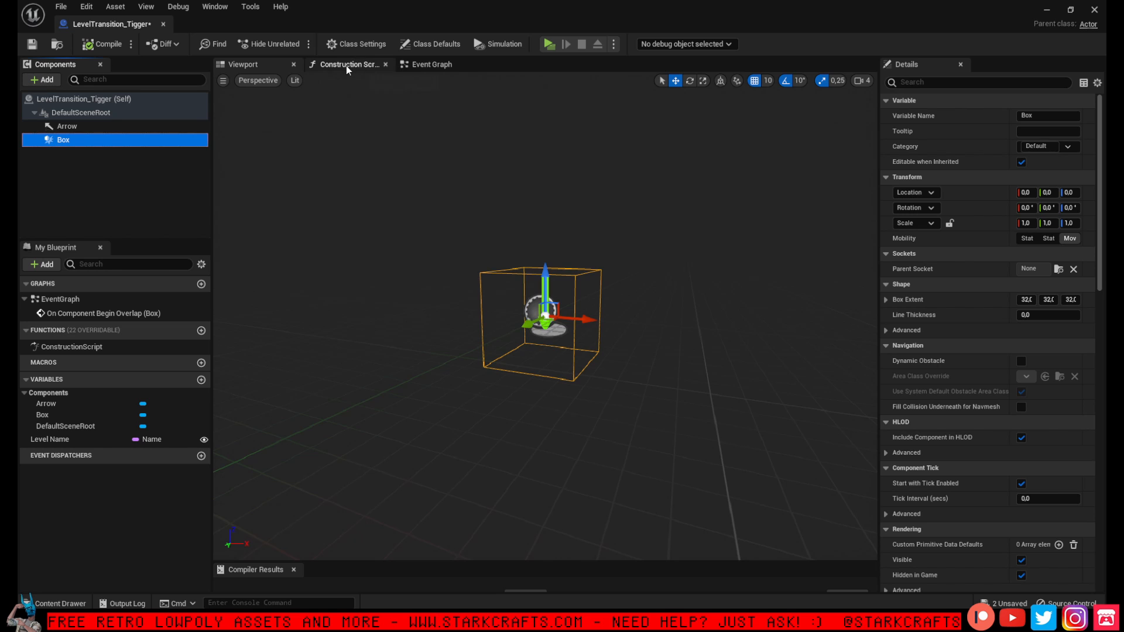
click(367, 65)
click(428, 65)
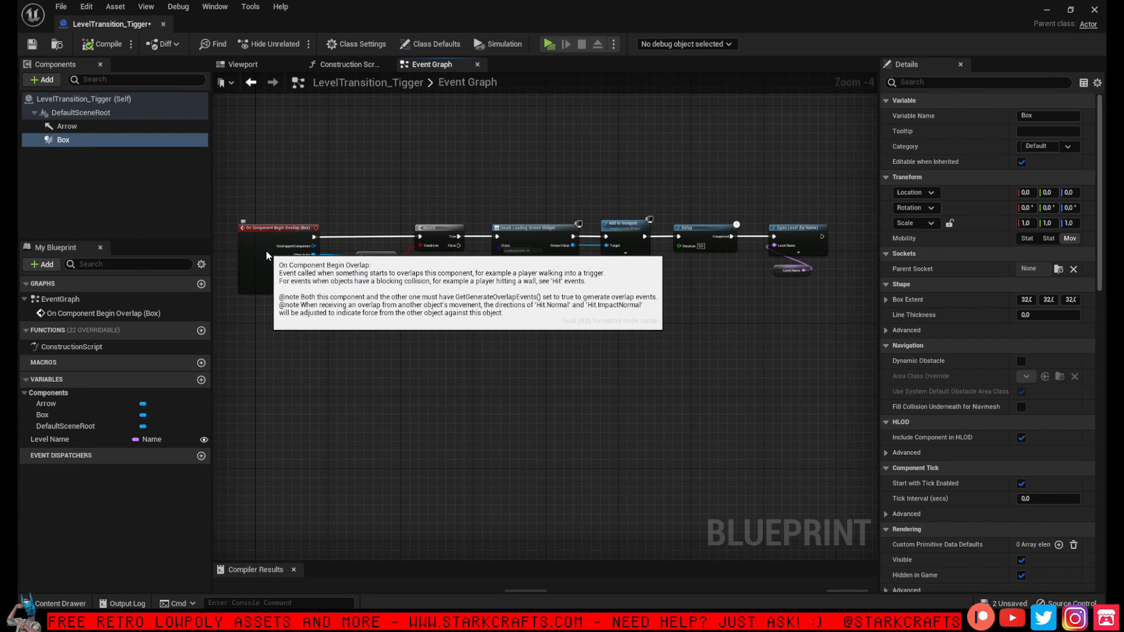
Trace the event graph from the box overlap and player character comparison through Branch, widget creation, Add to Viewport and Delay to Open Level
click(340, 331)
scroll(380, 328, up, 2)
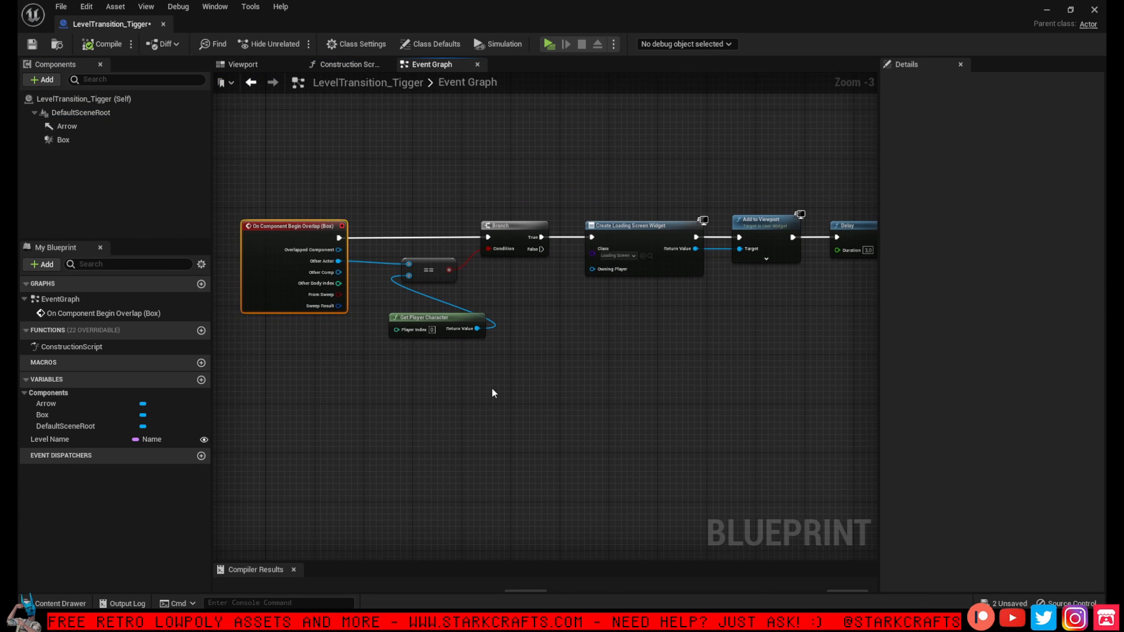
drag(492, 388, 384, 285)
click(420, 316)
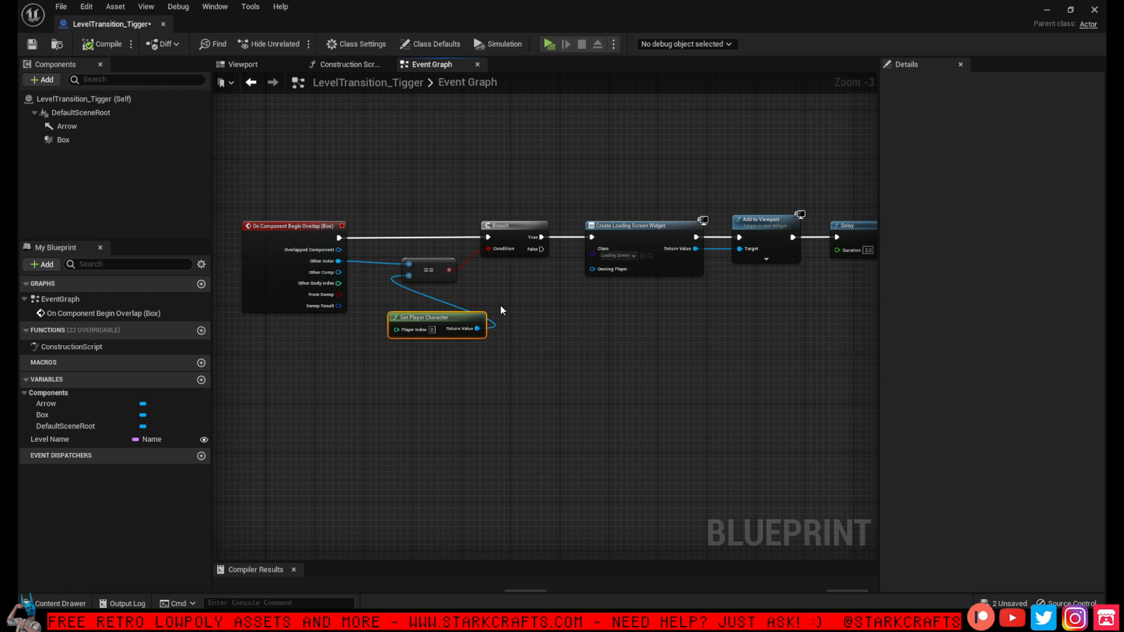
click(519, 233)
right_drag(535, 288, 484, 287)
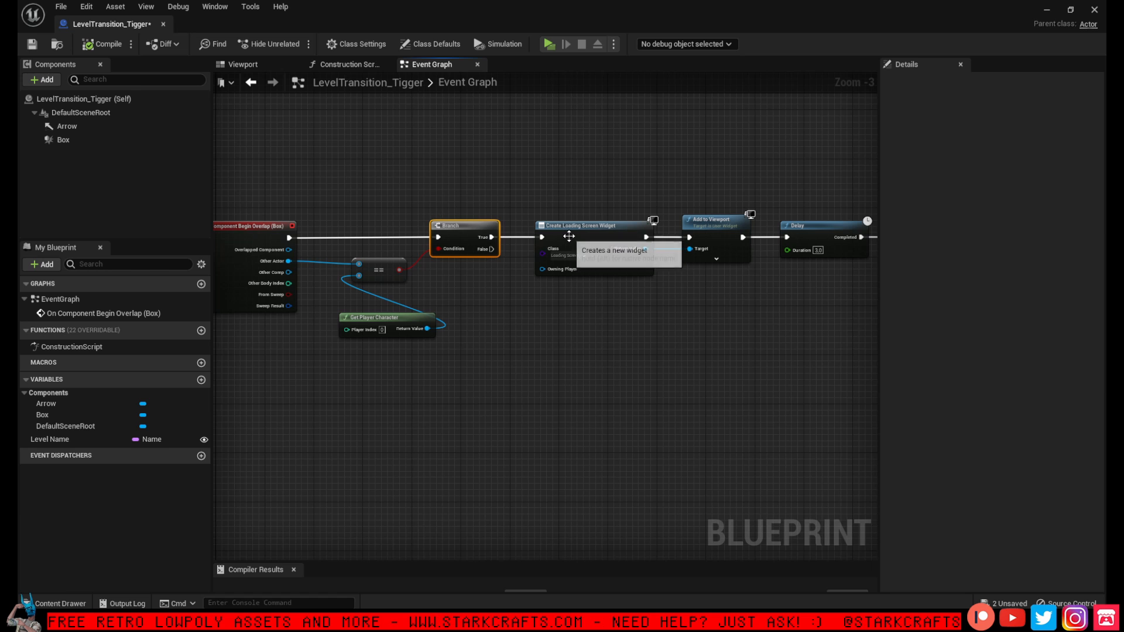
right_drag(571, 234, 467, 234)
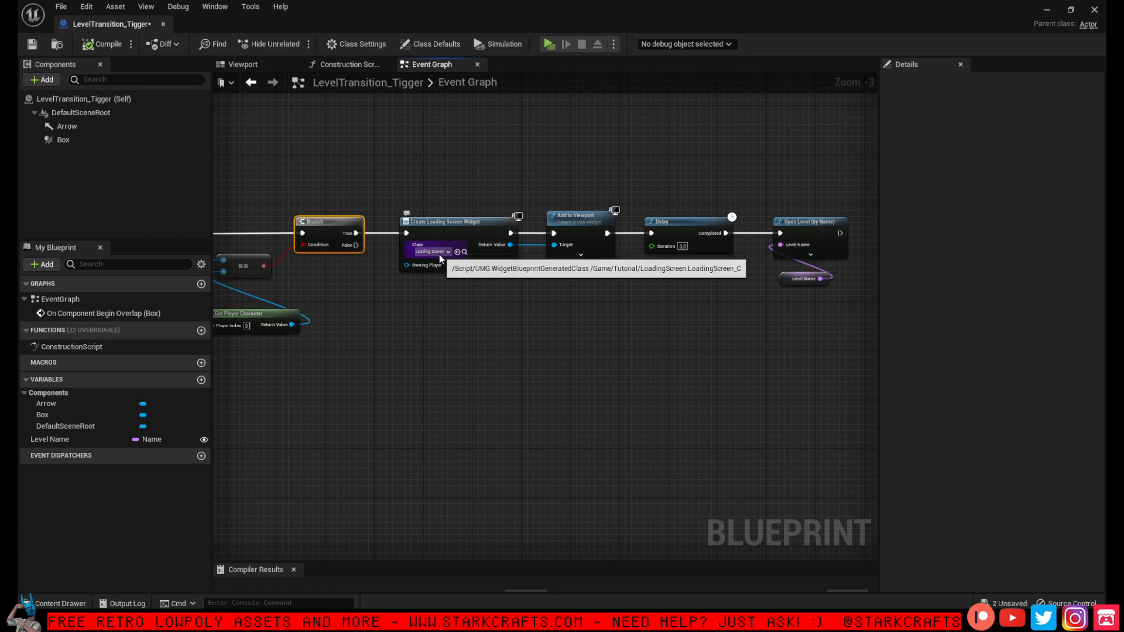
right_drag(528, 283, 422, 288)
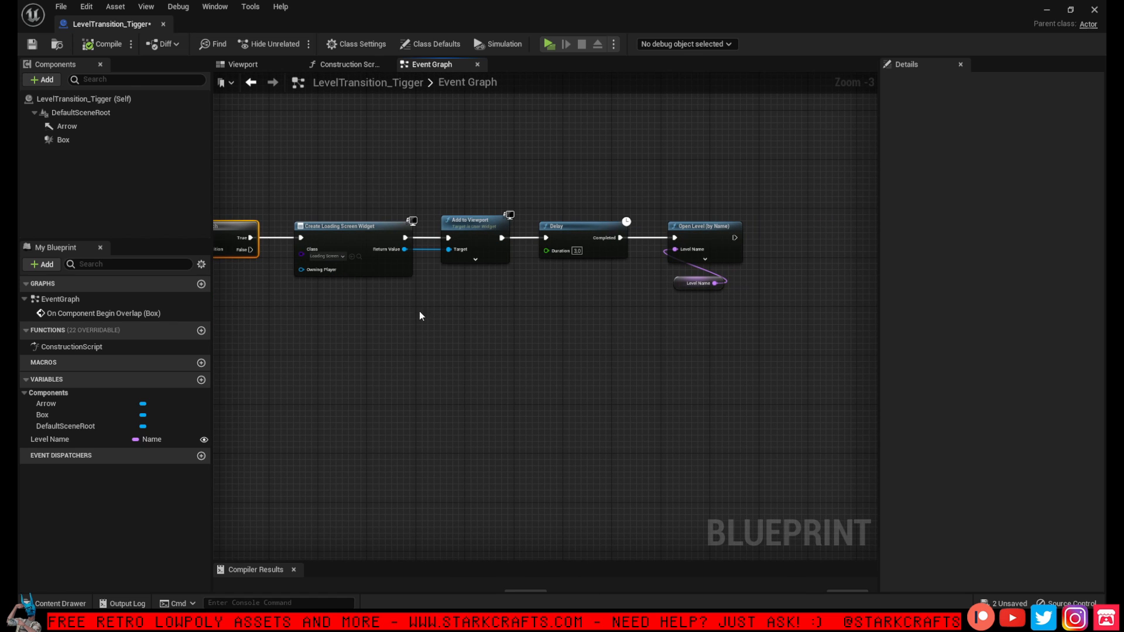
click(470, 241)
right_drag(490, 341, 443, 406)
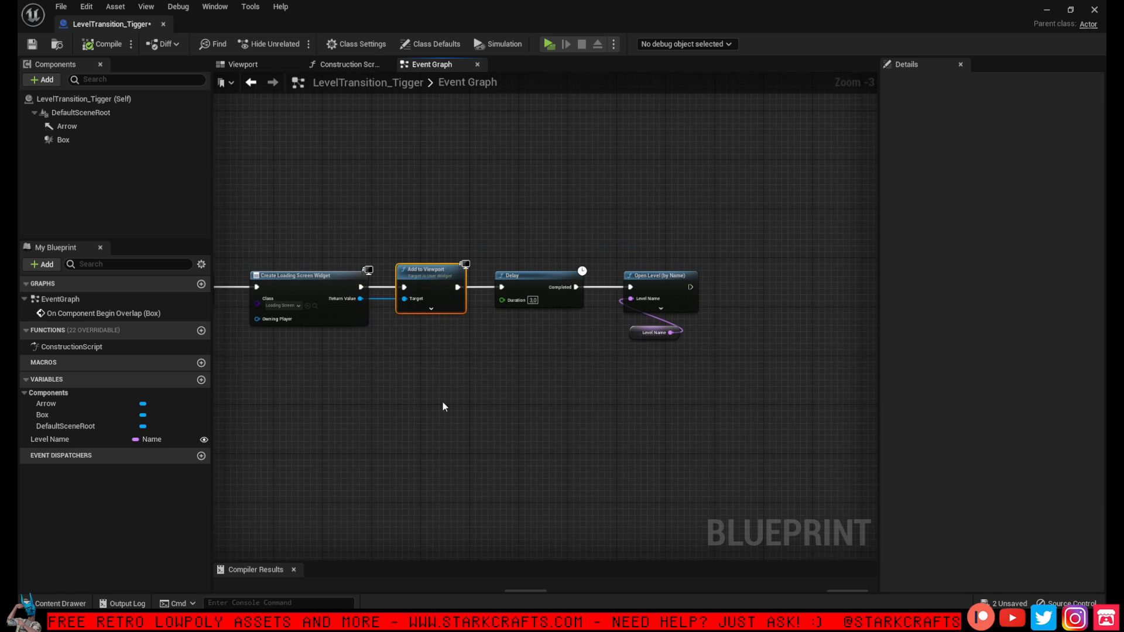
click(522, 275)
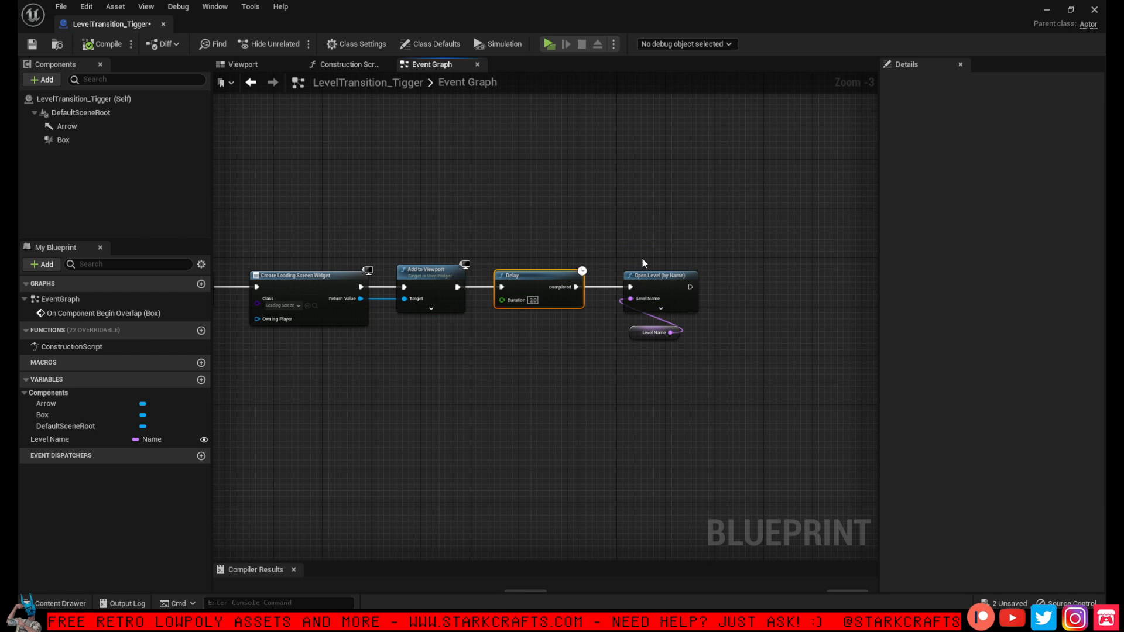
click(662, 290)
drag(724, 410, 621, 212)
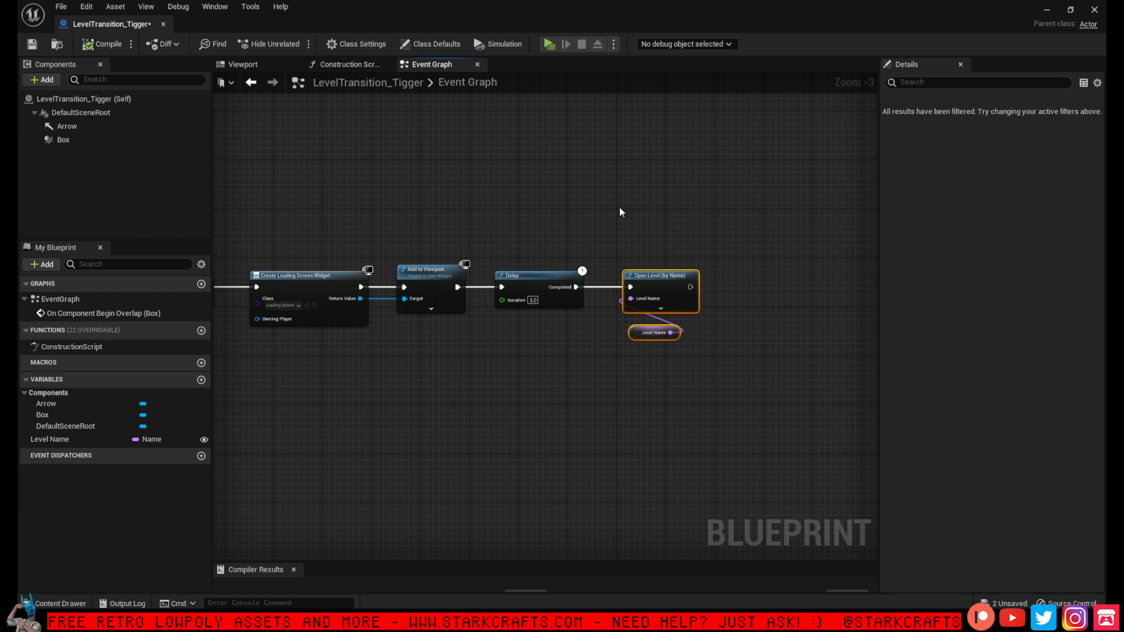
click(530, 280)
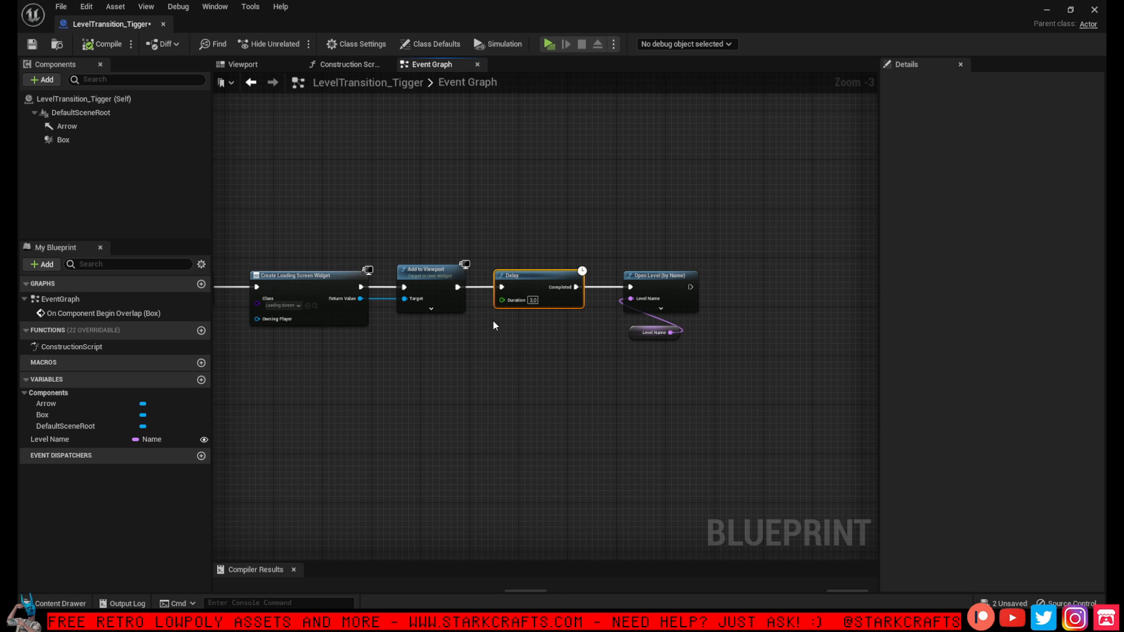
click(298, 285)
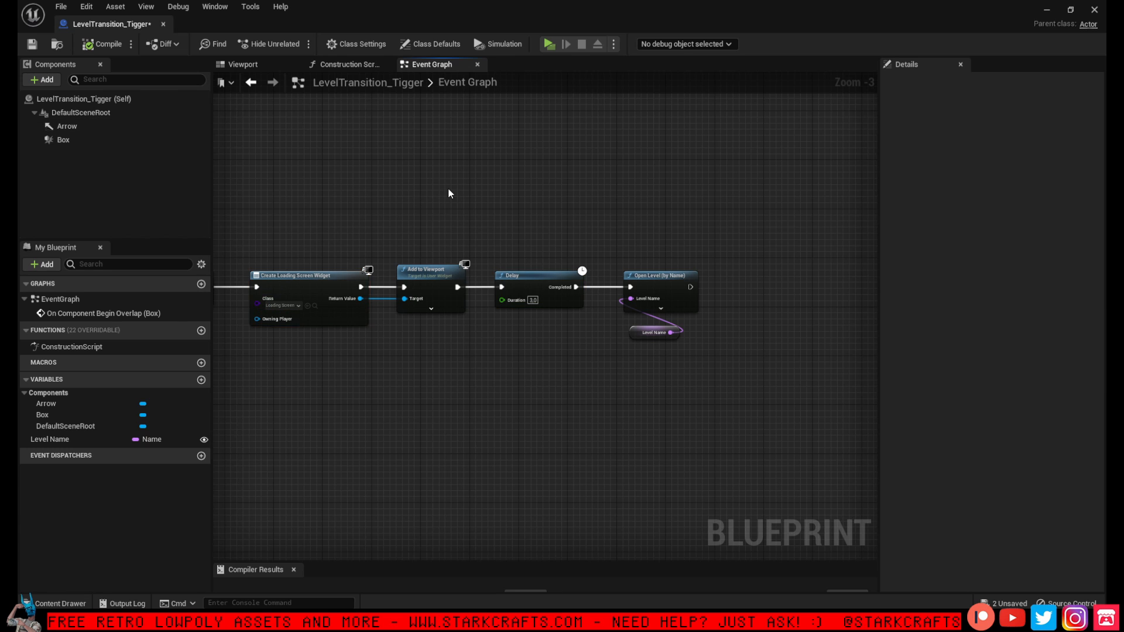
right_drag(448, 193, 517, 202)
Save the level transition blueprint and start a play preview with the flashlight on to test the tower transition
click(32, 44)
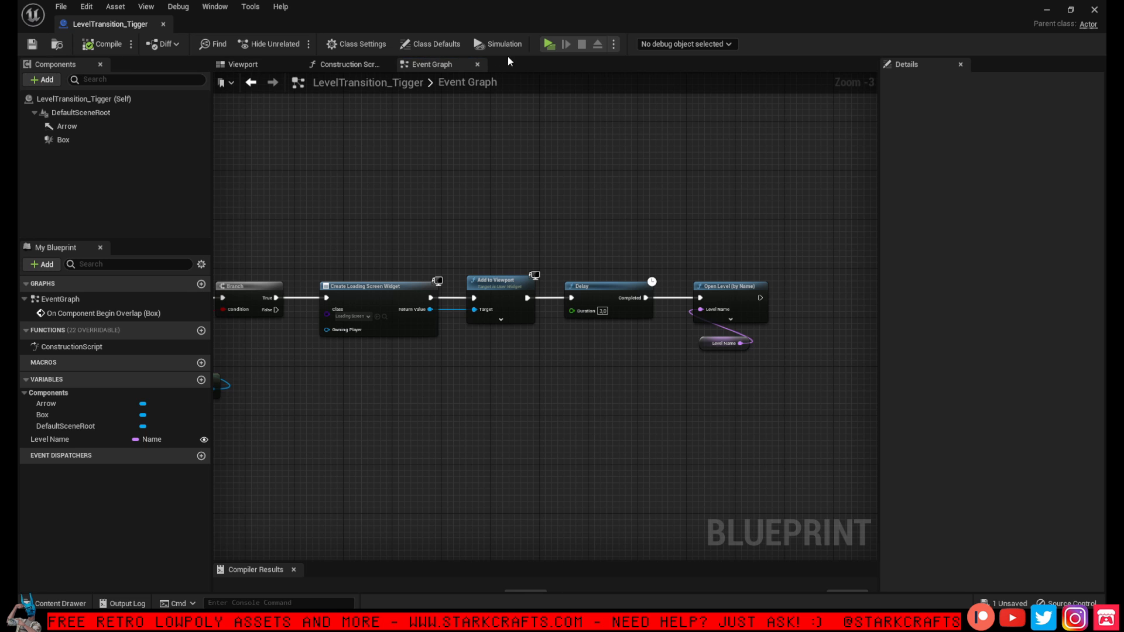
click(548, 47)
click(569, 198)
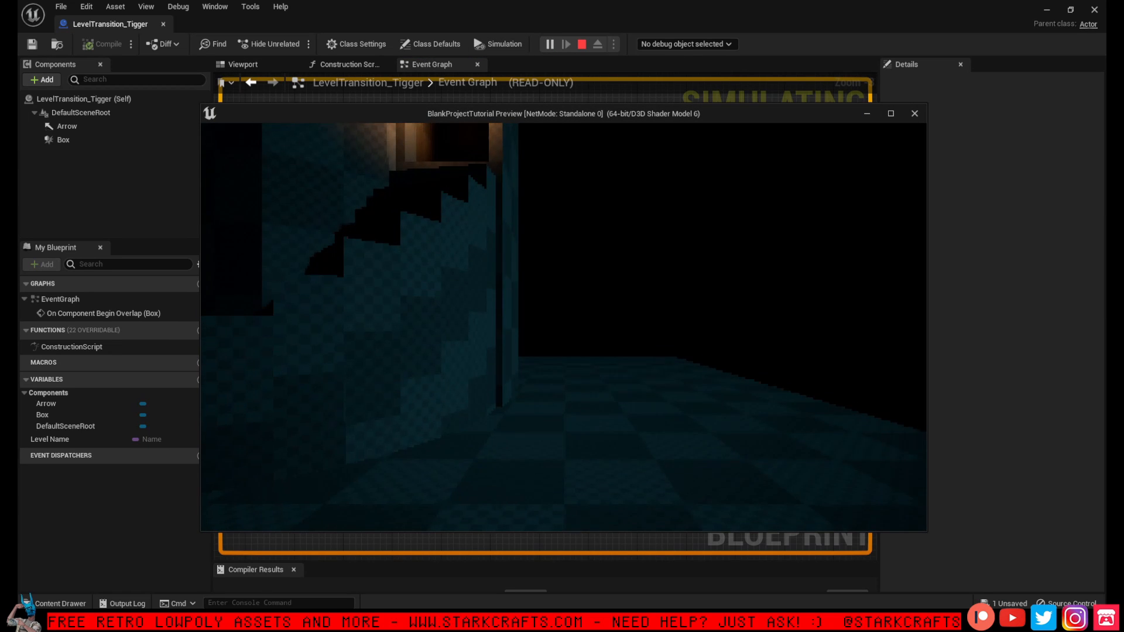
key(f)
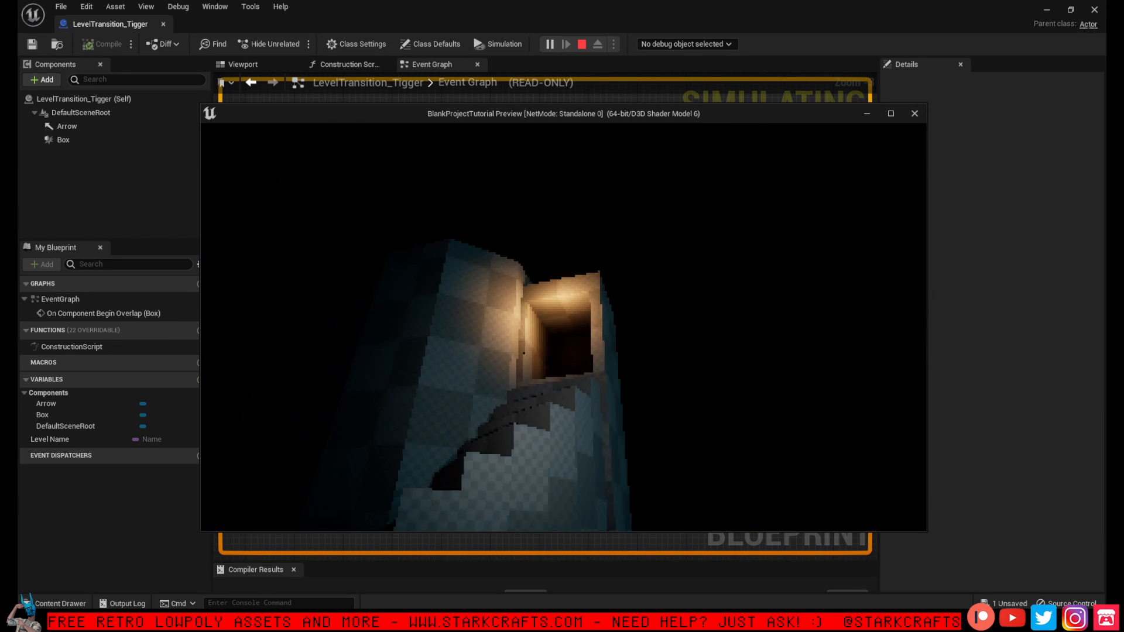